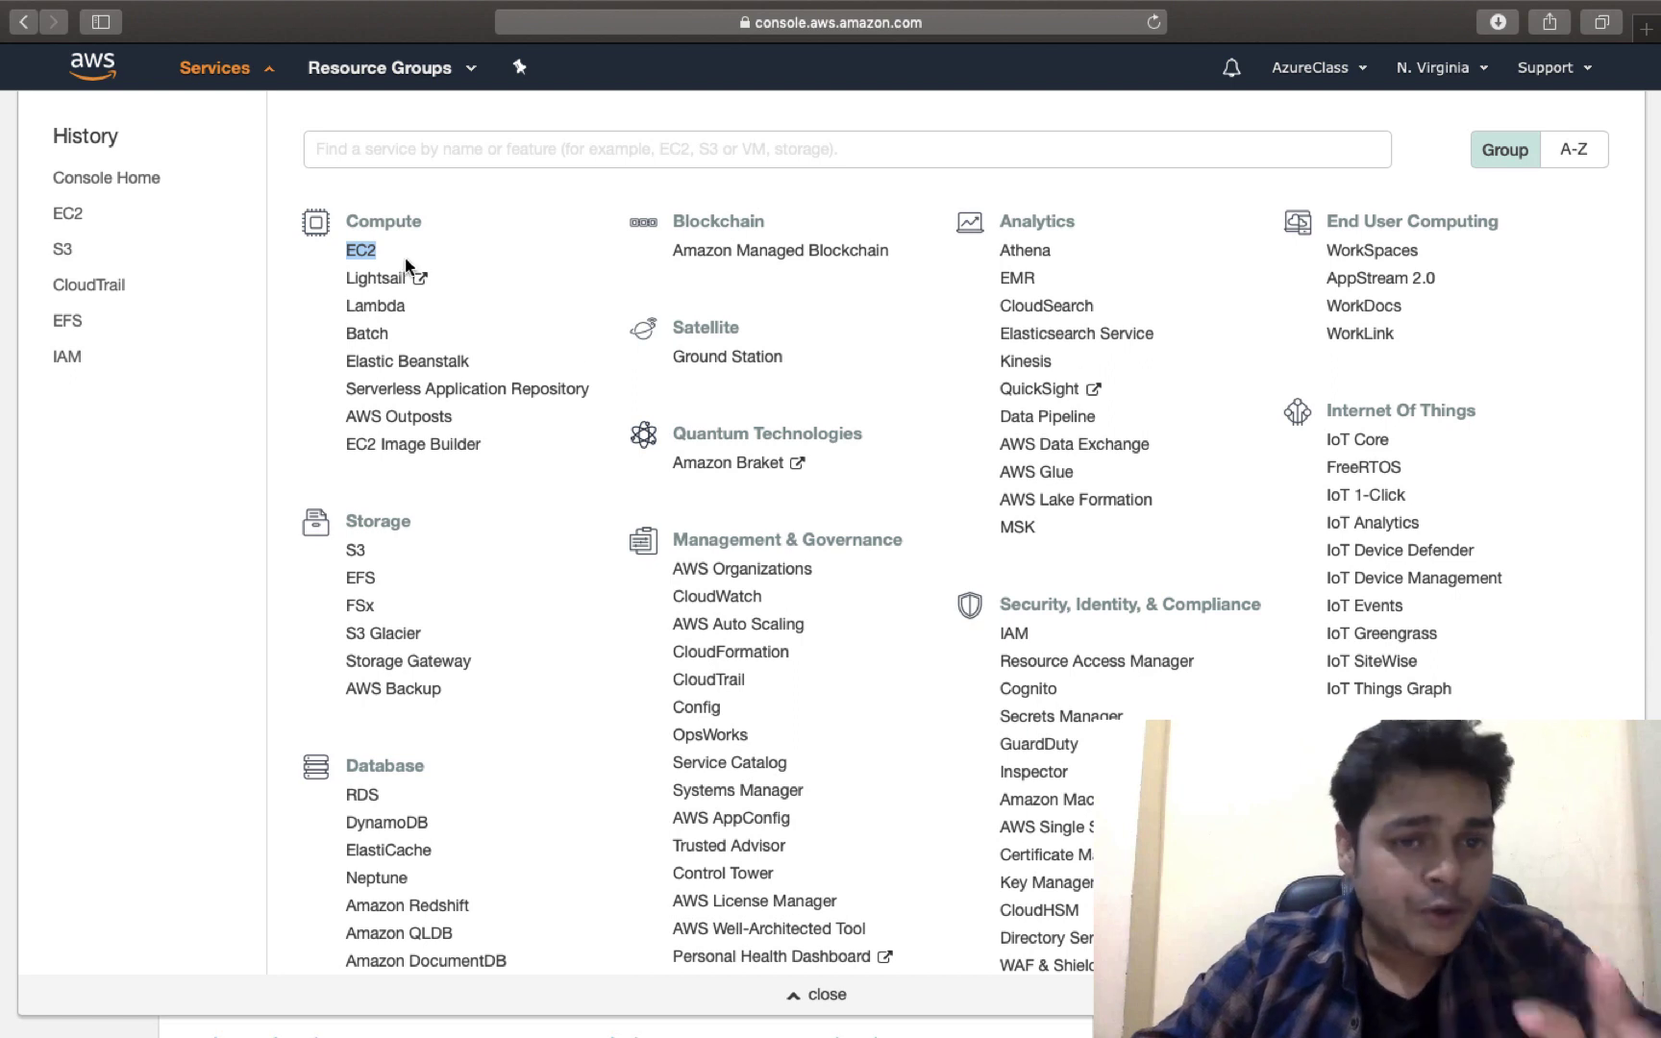
Step: Open the EC2 console in a new browser tab and list the running instances
{"action": "left_click", "coordinate": [362, 253]}
{"action": "right_click", "coordinate": [363, 255]}
{"action": "left_click", "coordinate": [420, 258]}
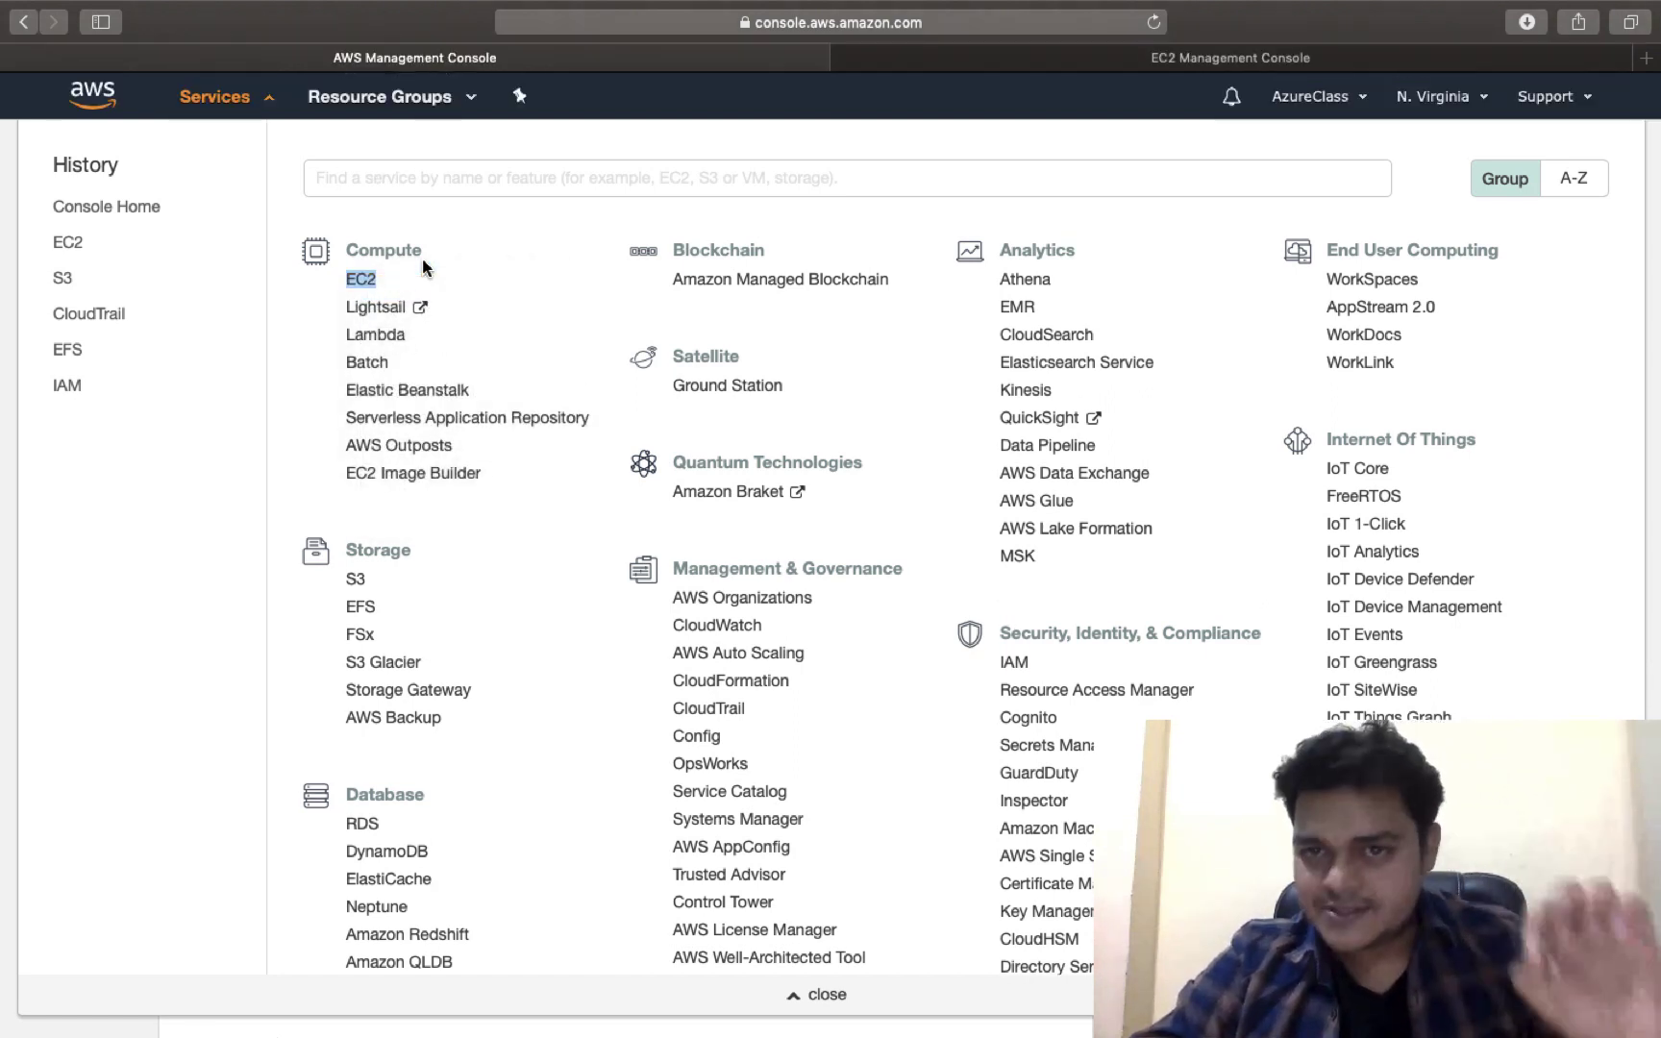
{"action": "left_click", "coordinate": [1003, 63]}
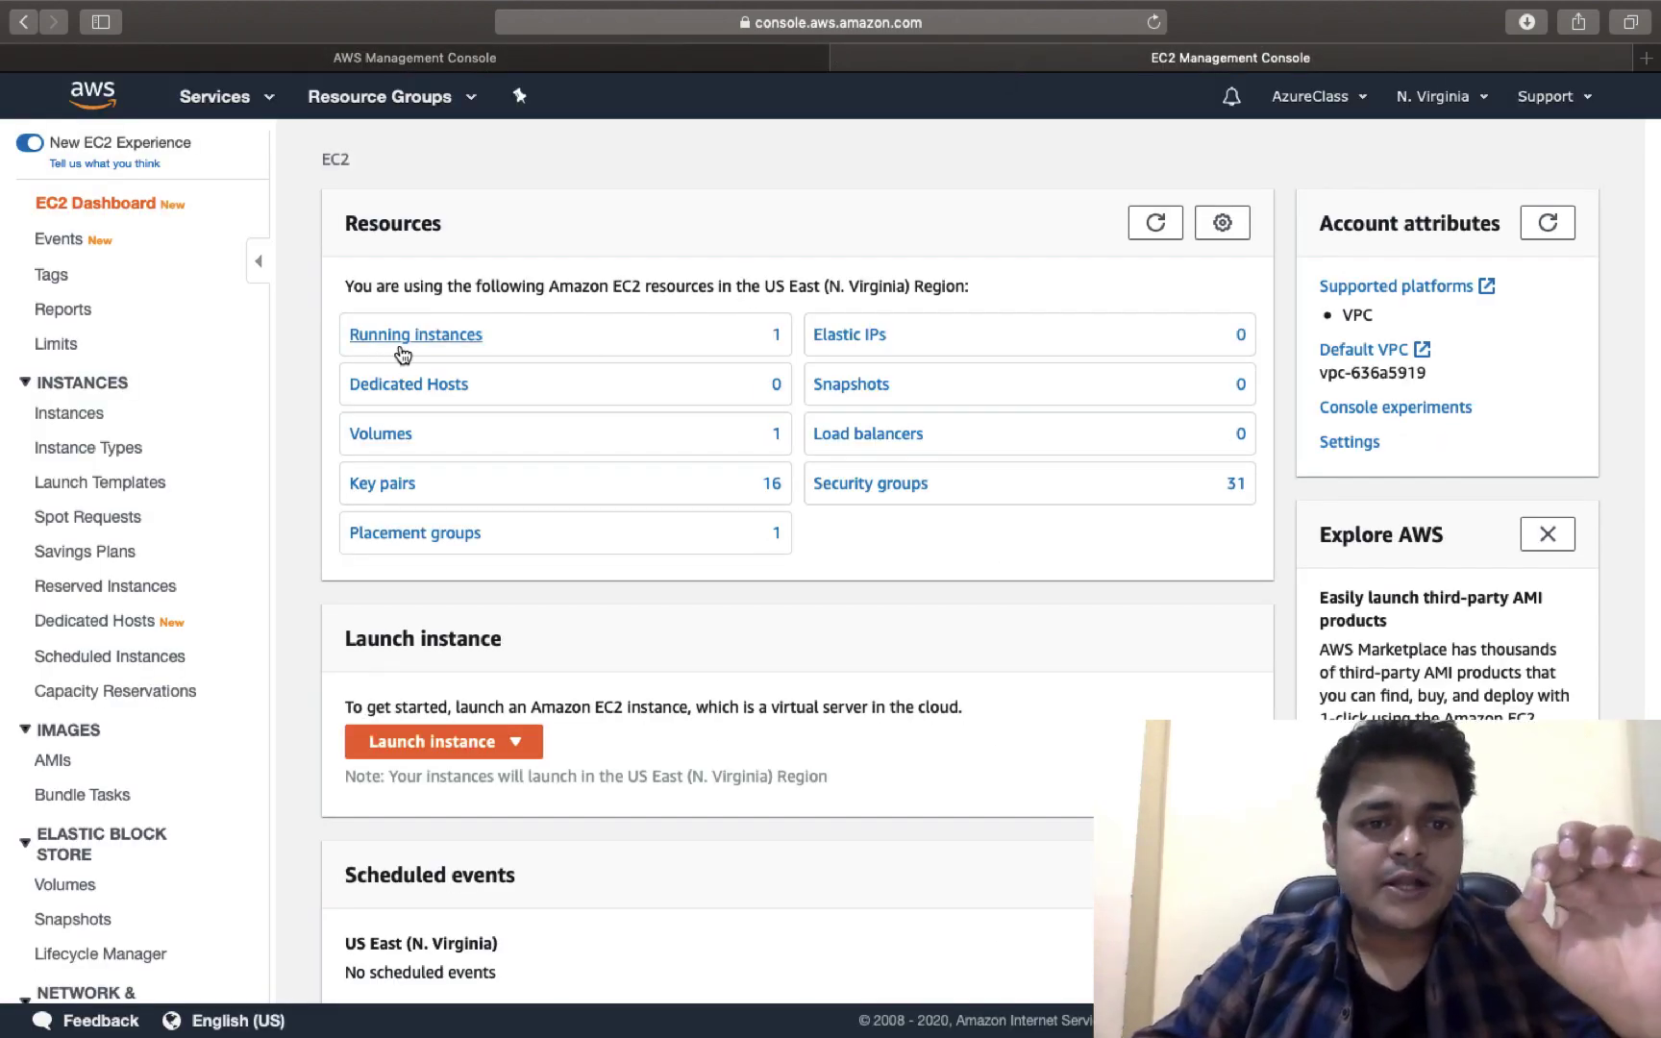
{"action": "left_click", "coordinate": [447, 338]}
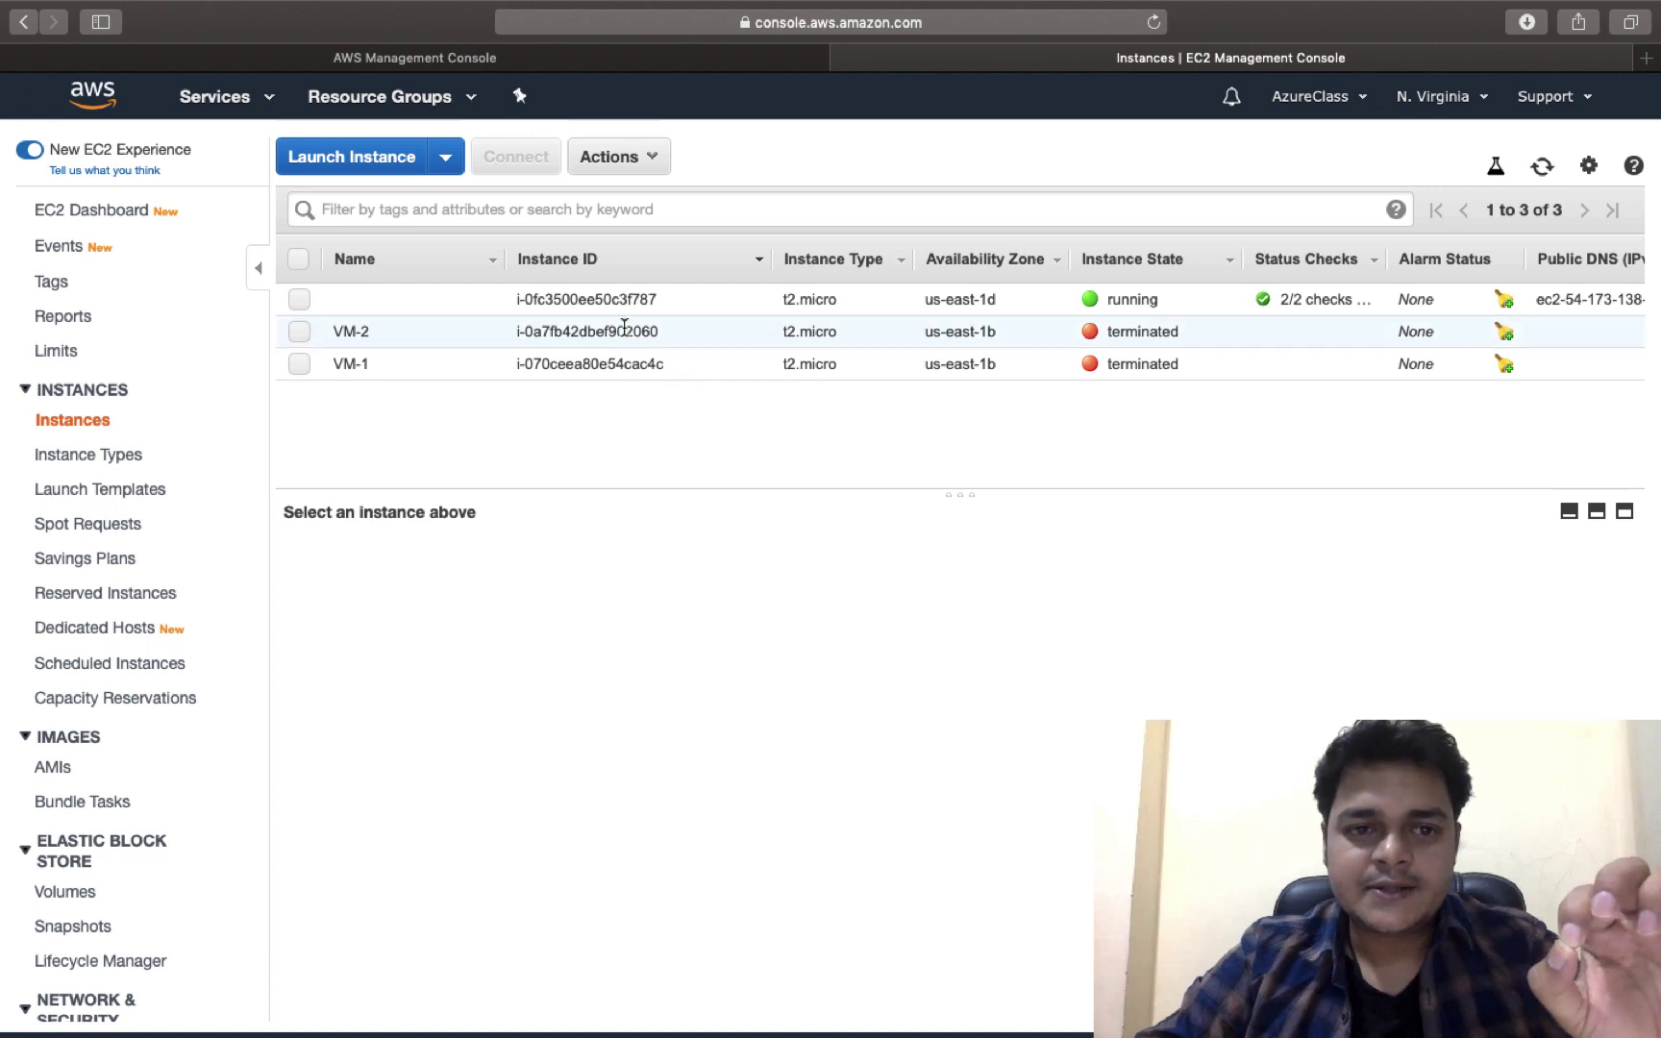
Step: Name the running, unnamed instance "Windows -VM"
{"action": "left_click", "coordinate": [482, 301]}
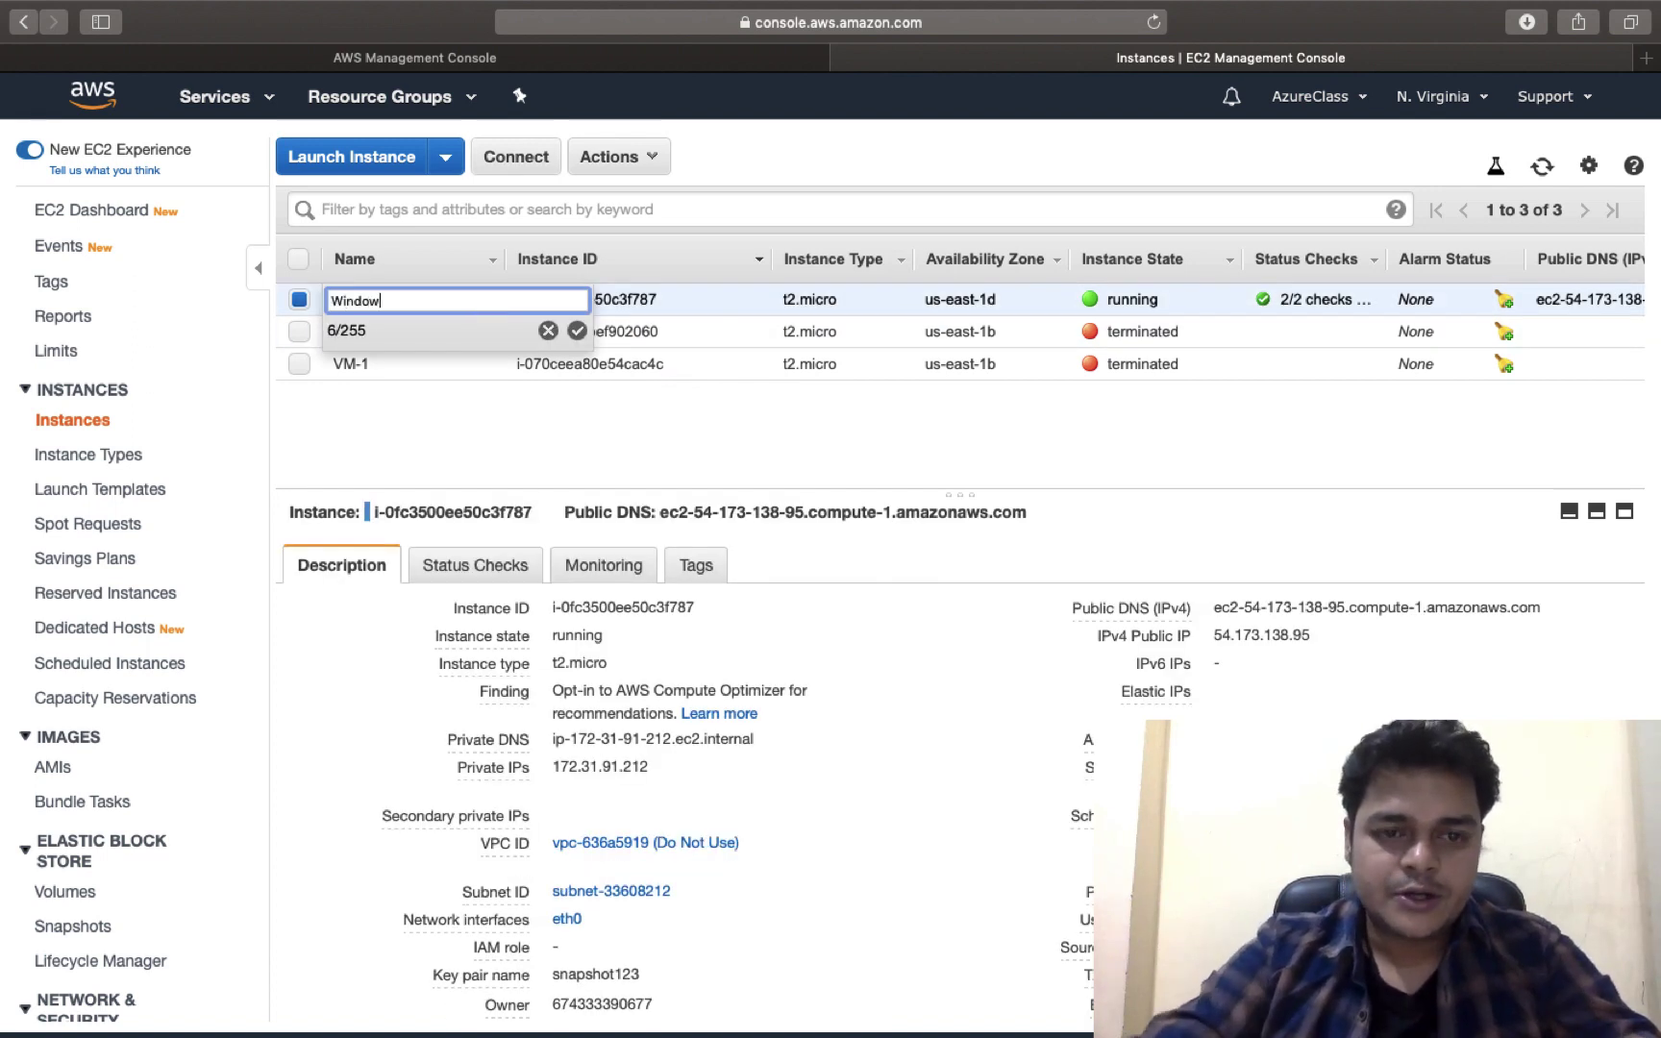
{"action": "type", "text": "Windows"}
{"action": "left_click", "coordinate": [576, 330]}
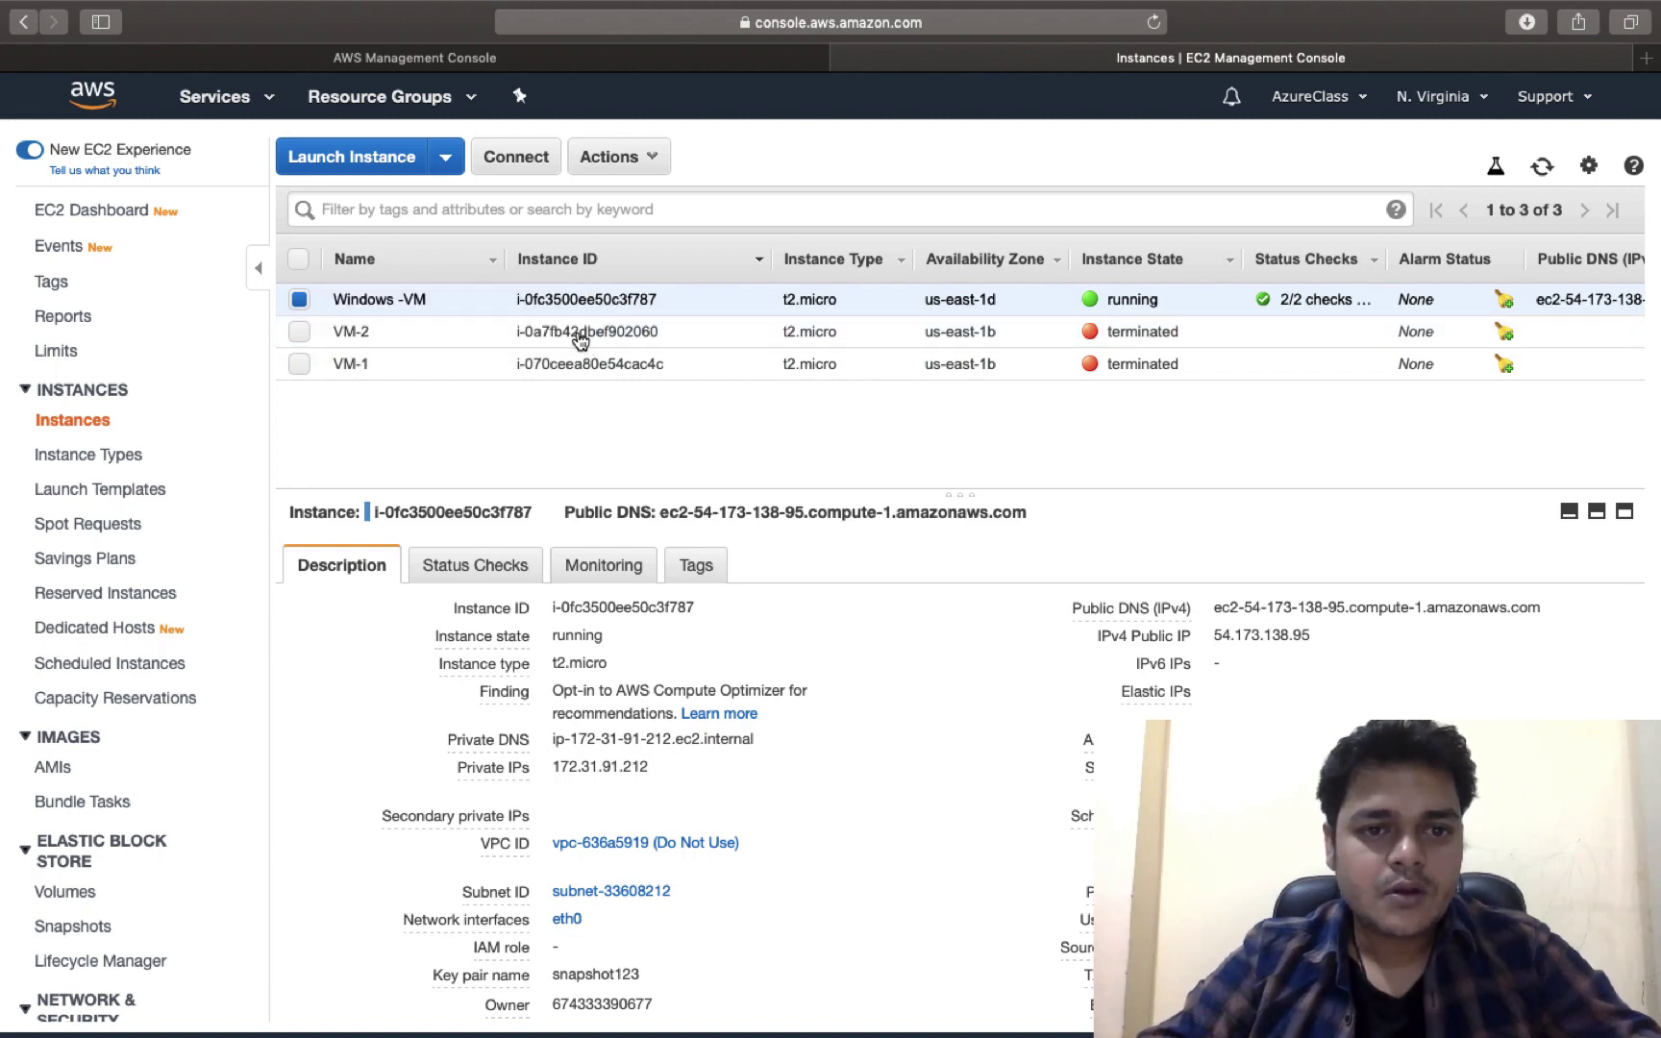
Step: Go from the EC2 dashboard to the volumes list and review the volume attached to the Windows instance
{"action": "left_click", "coordinate": [107, 211]}
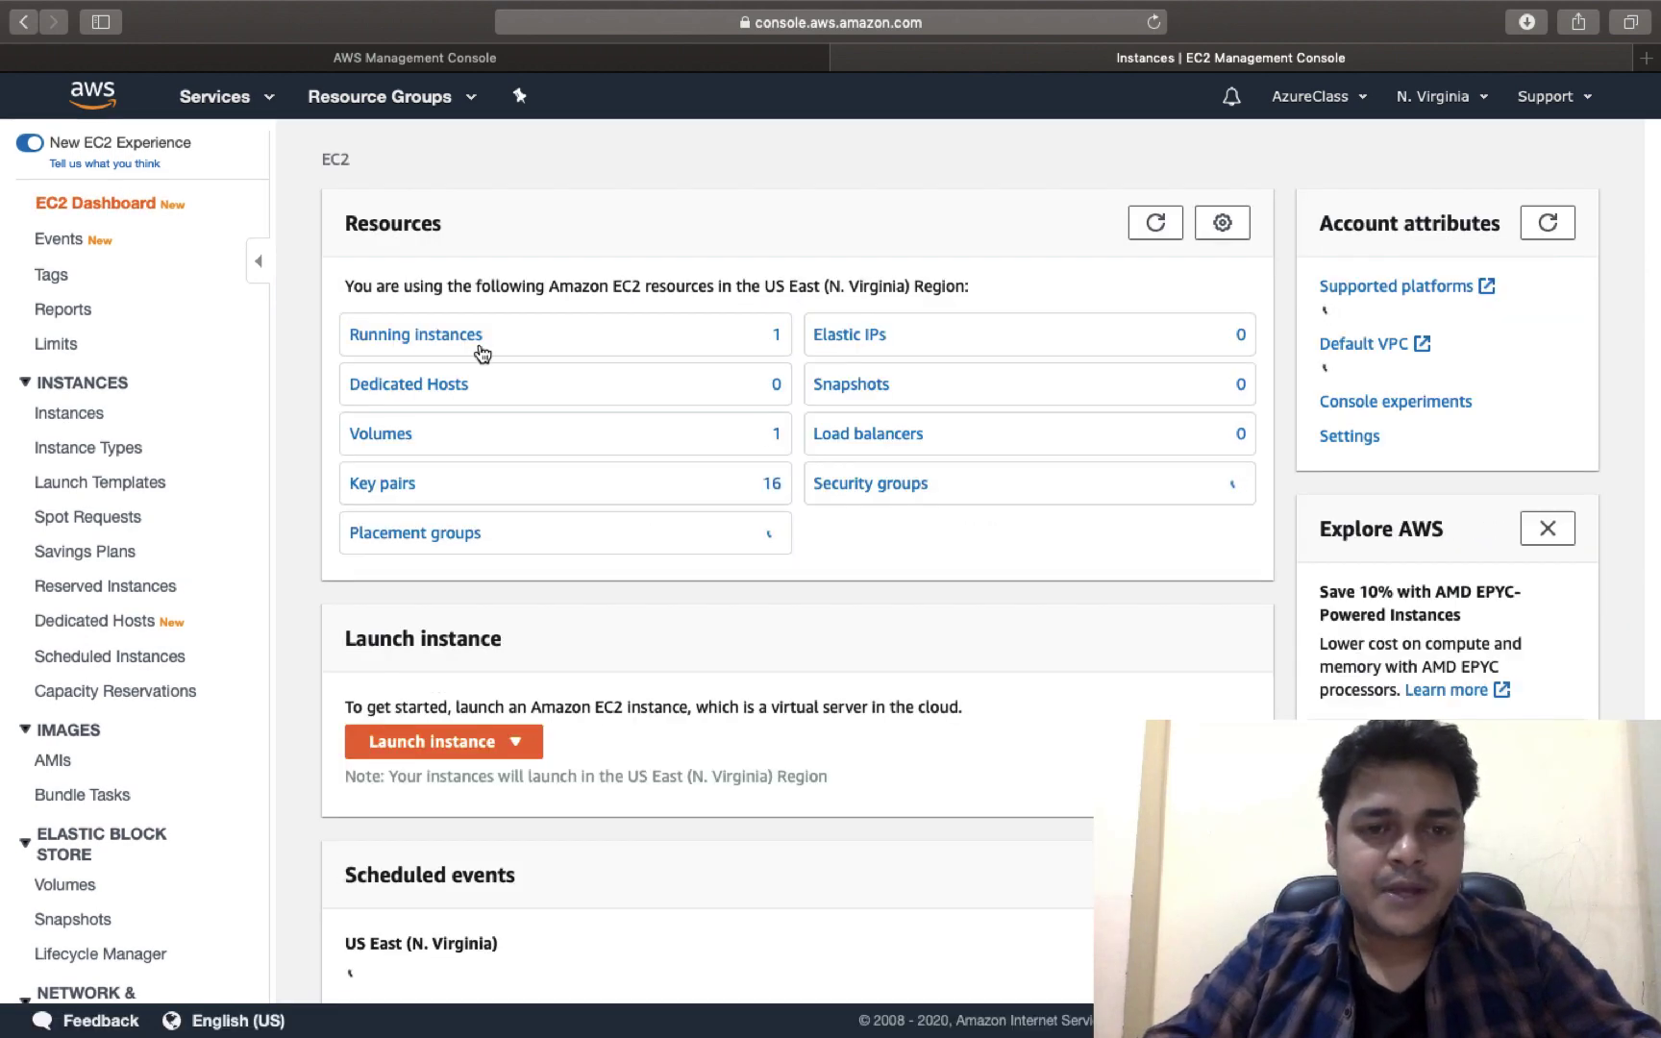
{"action": "left_click", "coordinate": [407, 442]}
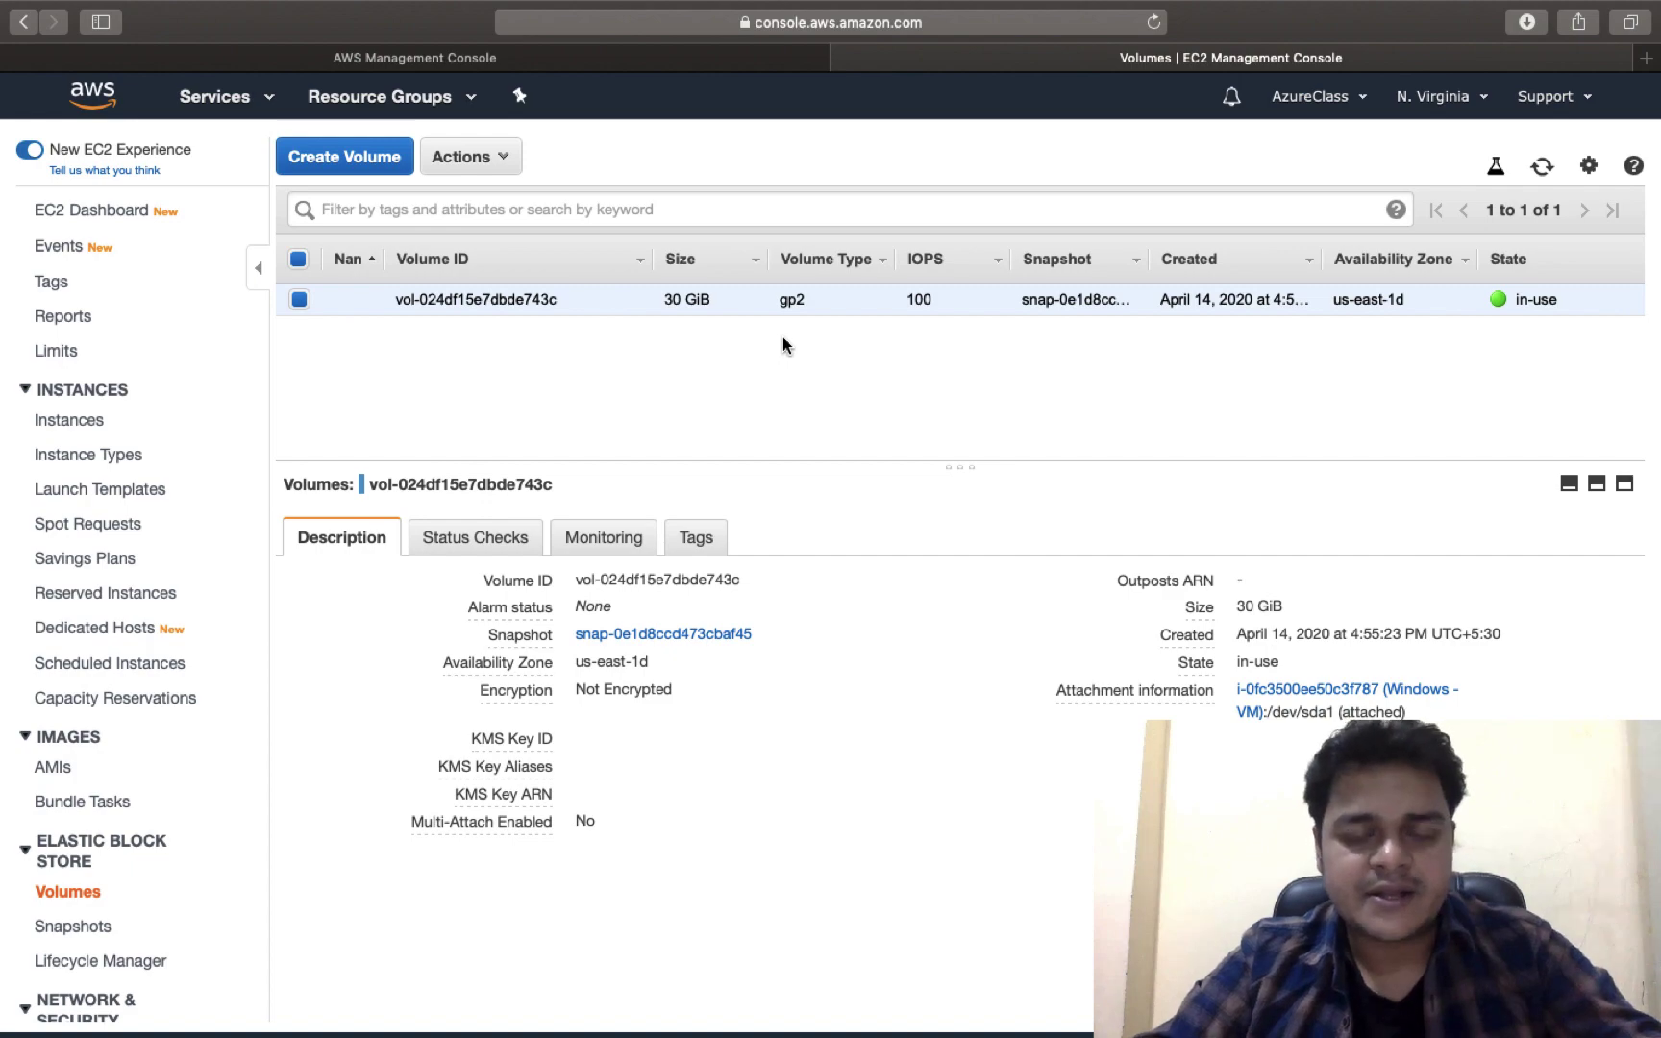
{"action": "key", "text": "ctrl+Right"}
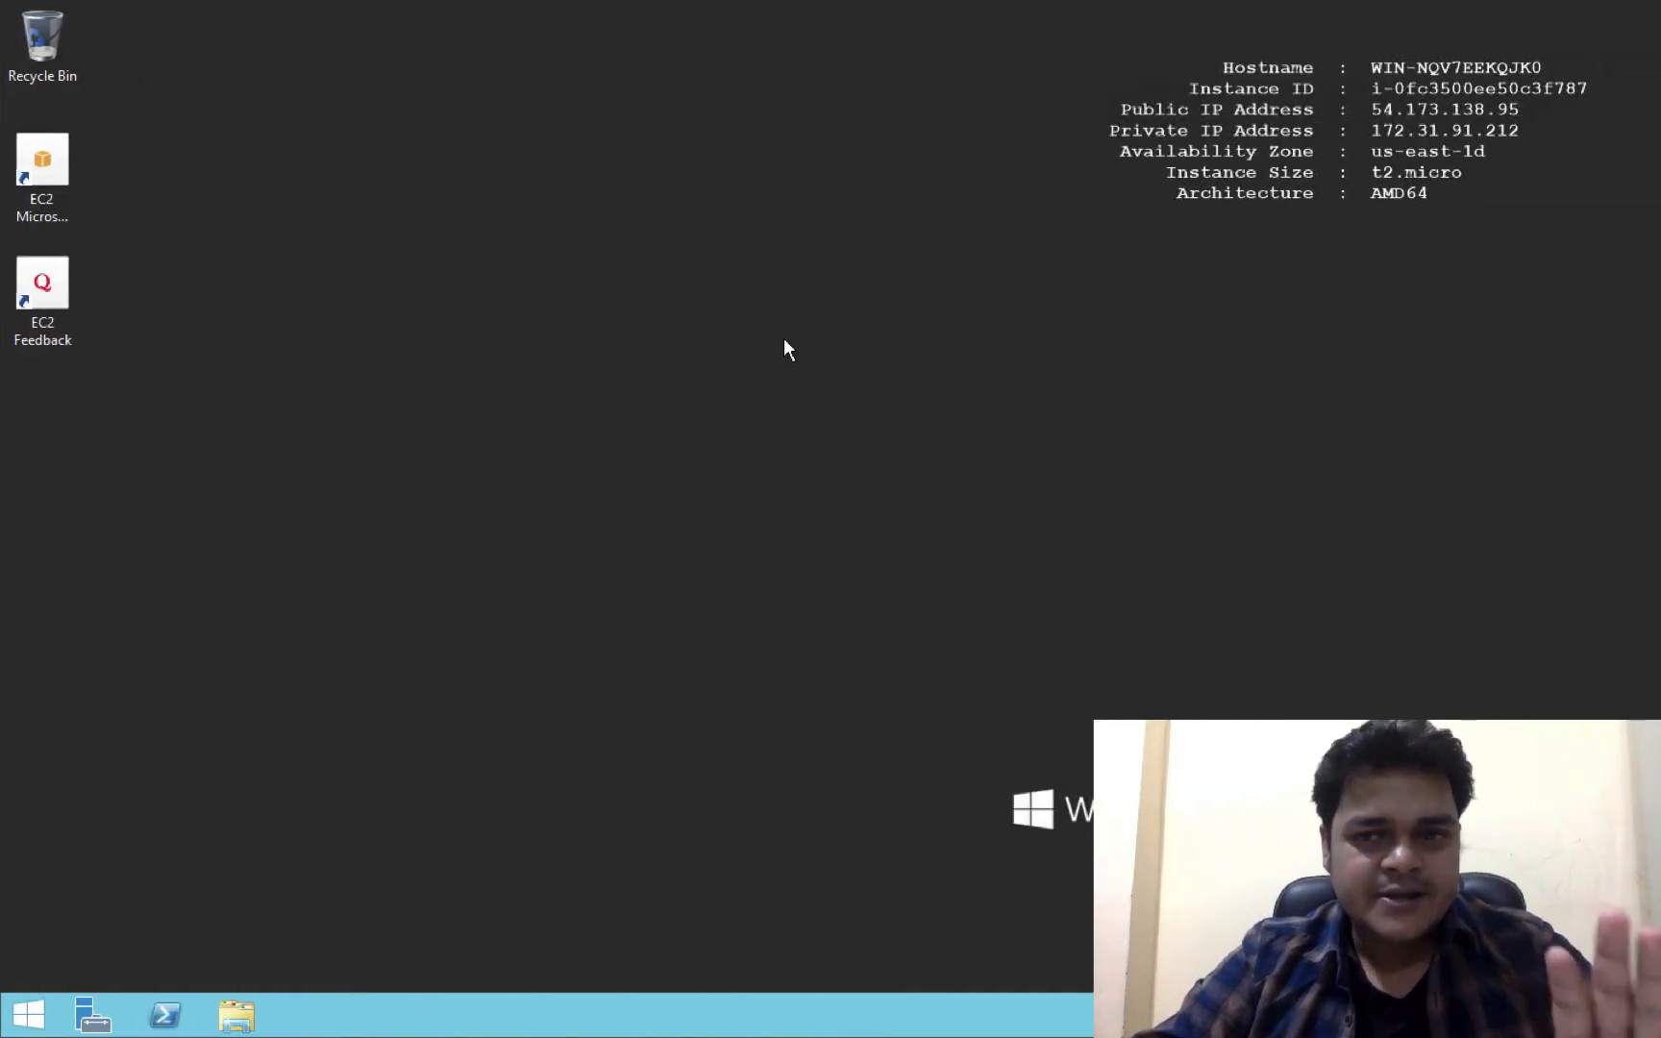
{"action": "key", "text": "ctrl+Left"}
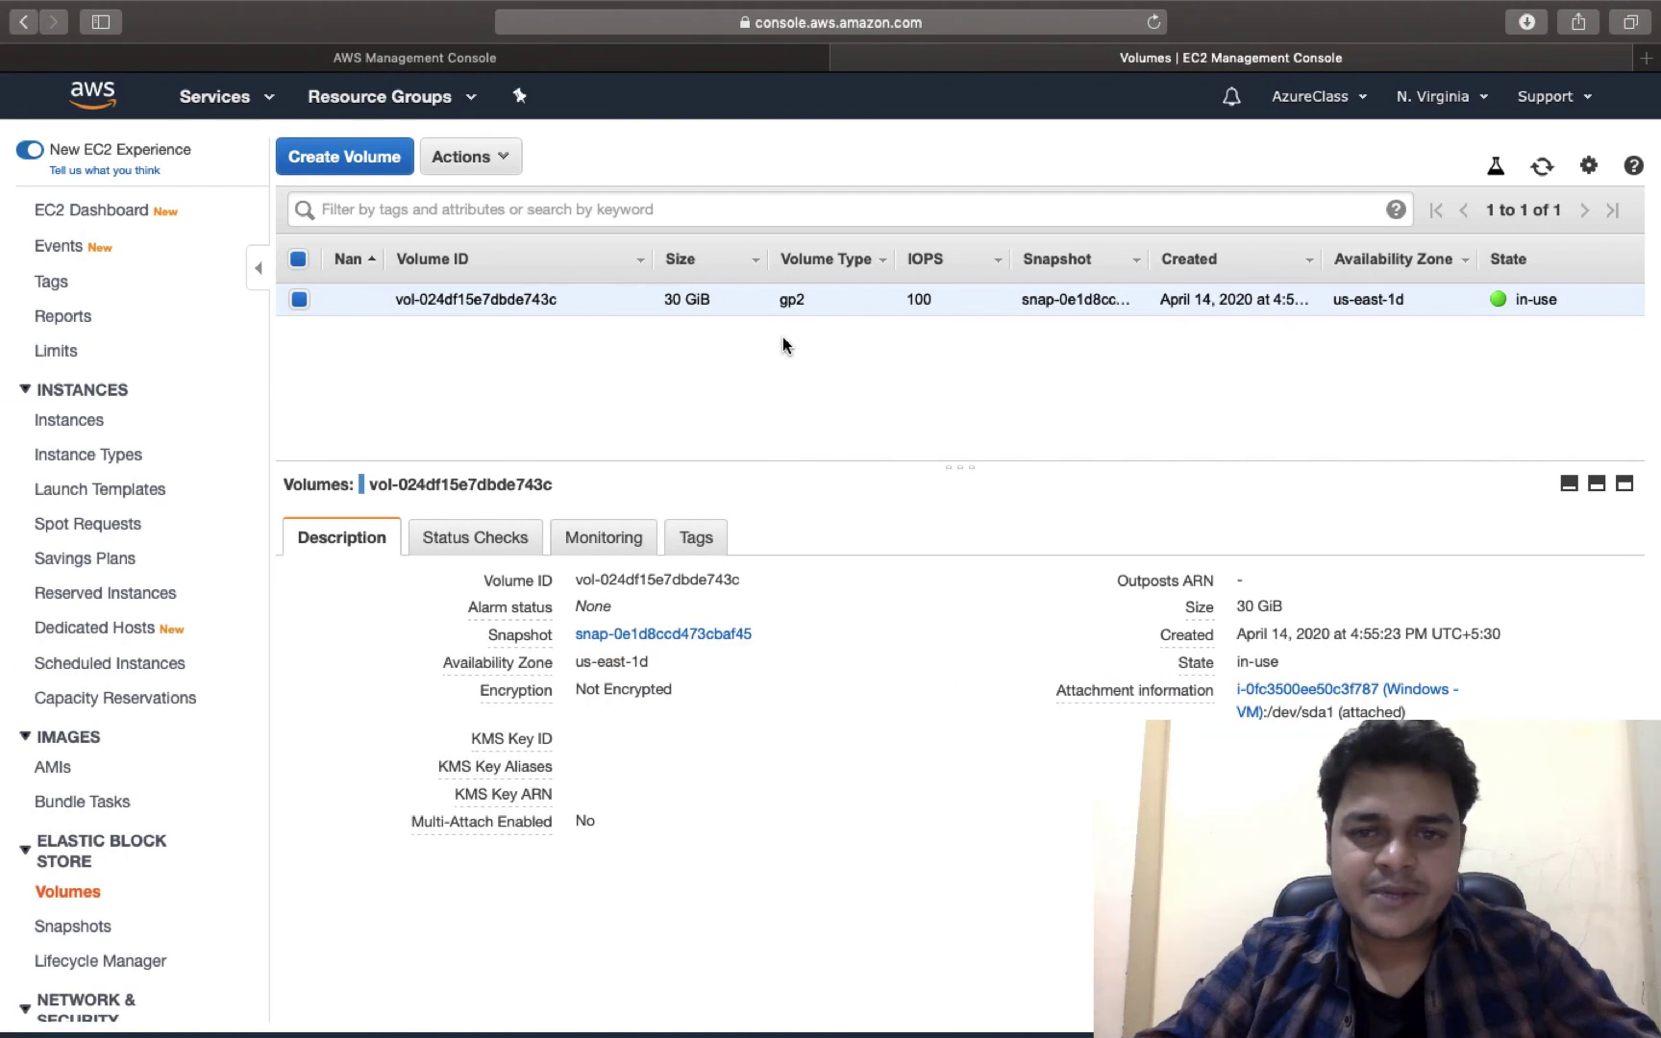
Step: Switch to the Windows instance's remote desktop, run diskmgmt.msc and maximize the Disk Management window
{"action": "key", "text": "ctrl+Right"}
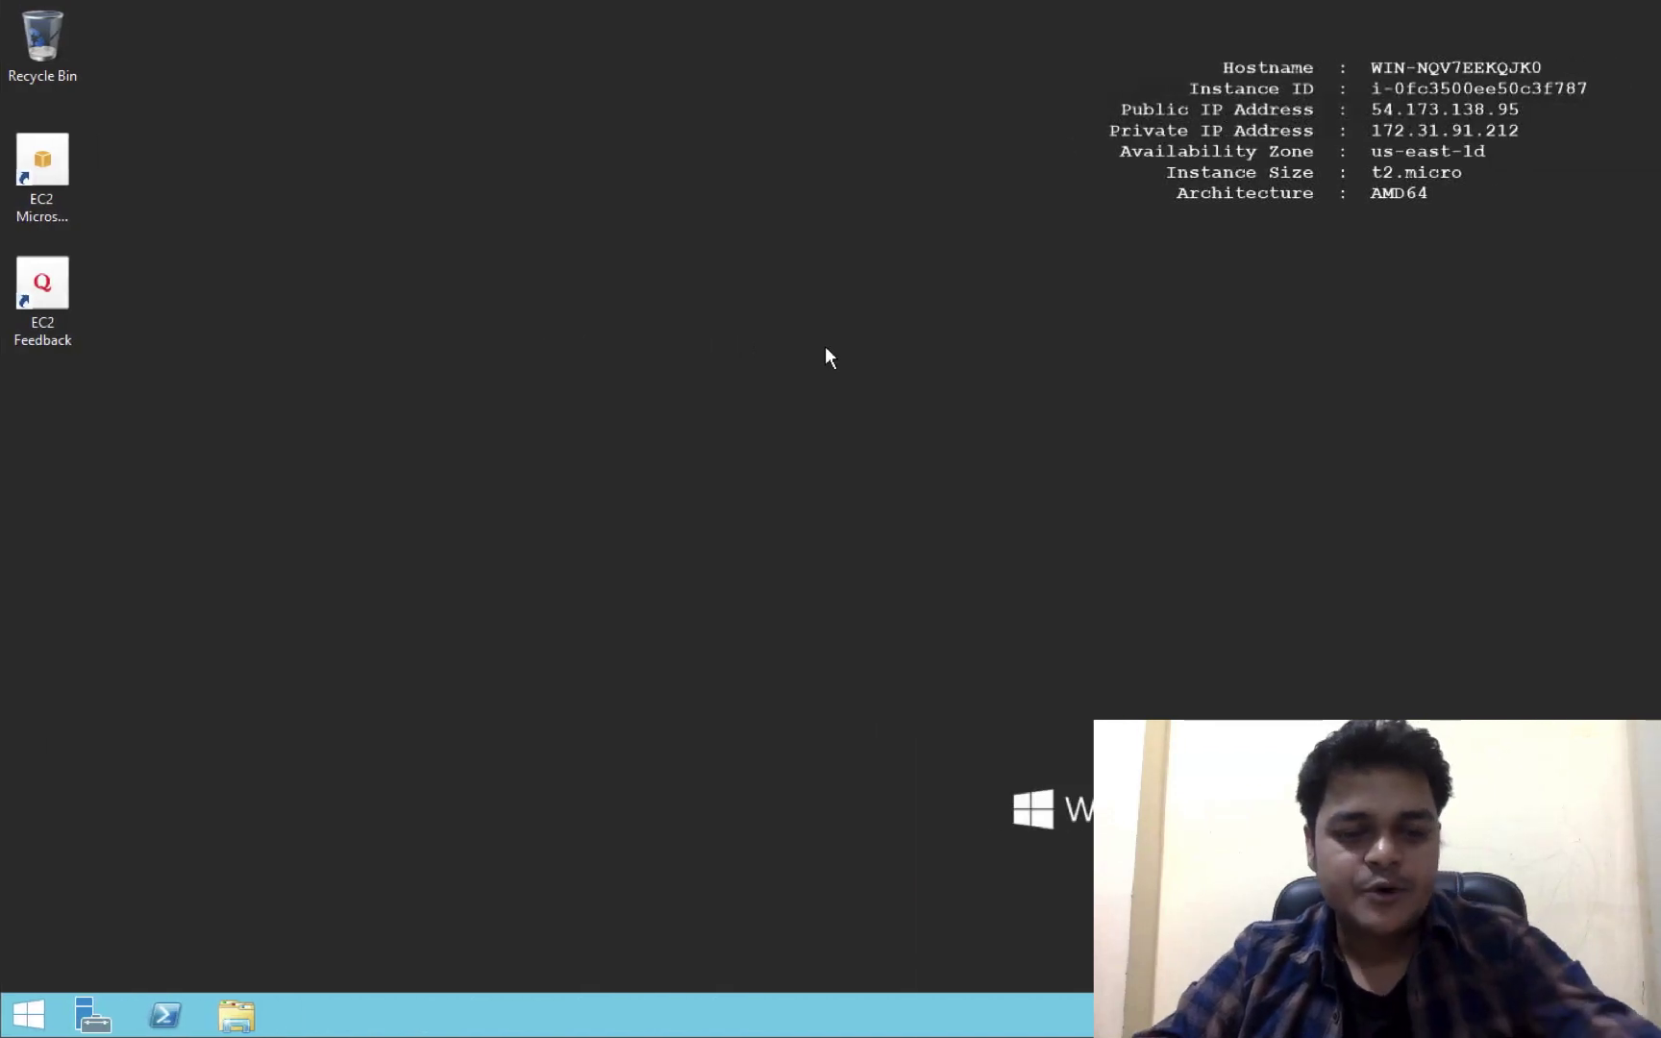
{"action": "key", "text": "super+r"}
{"action": "type", "text": "di"}
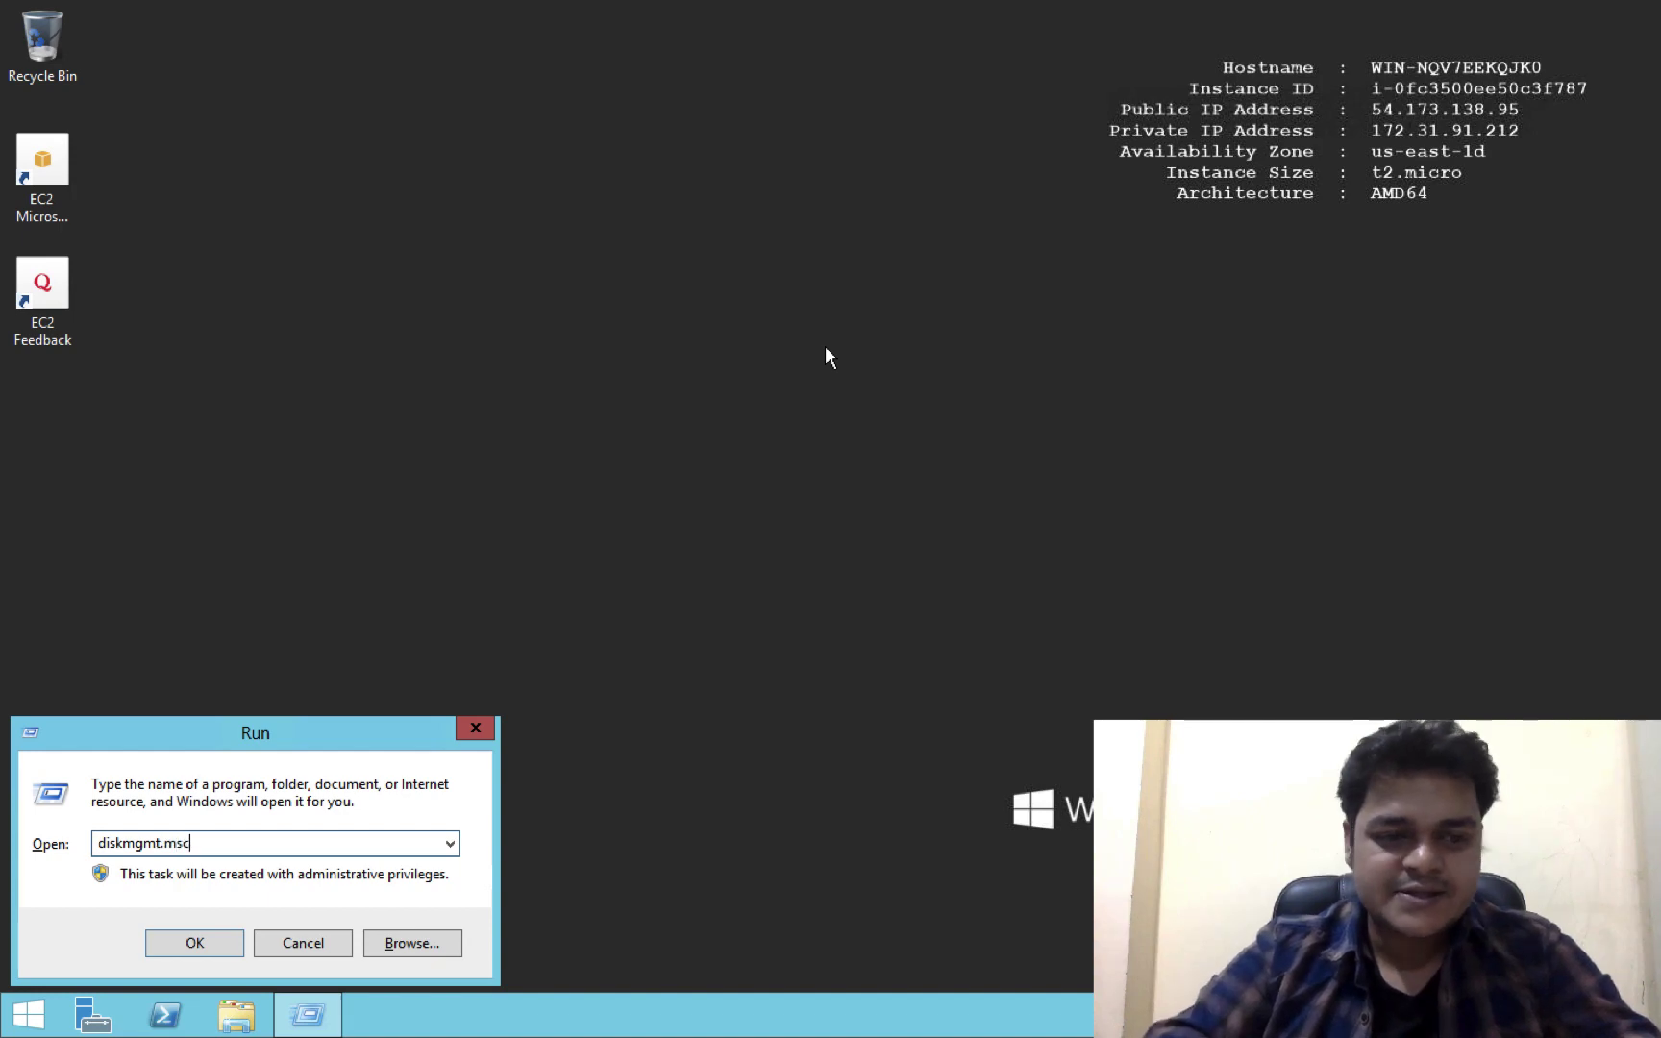
{"action": "key", "text": "Return"}
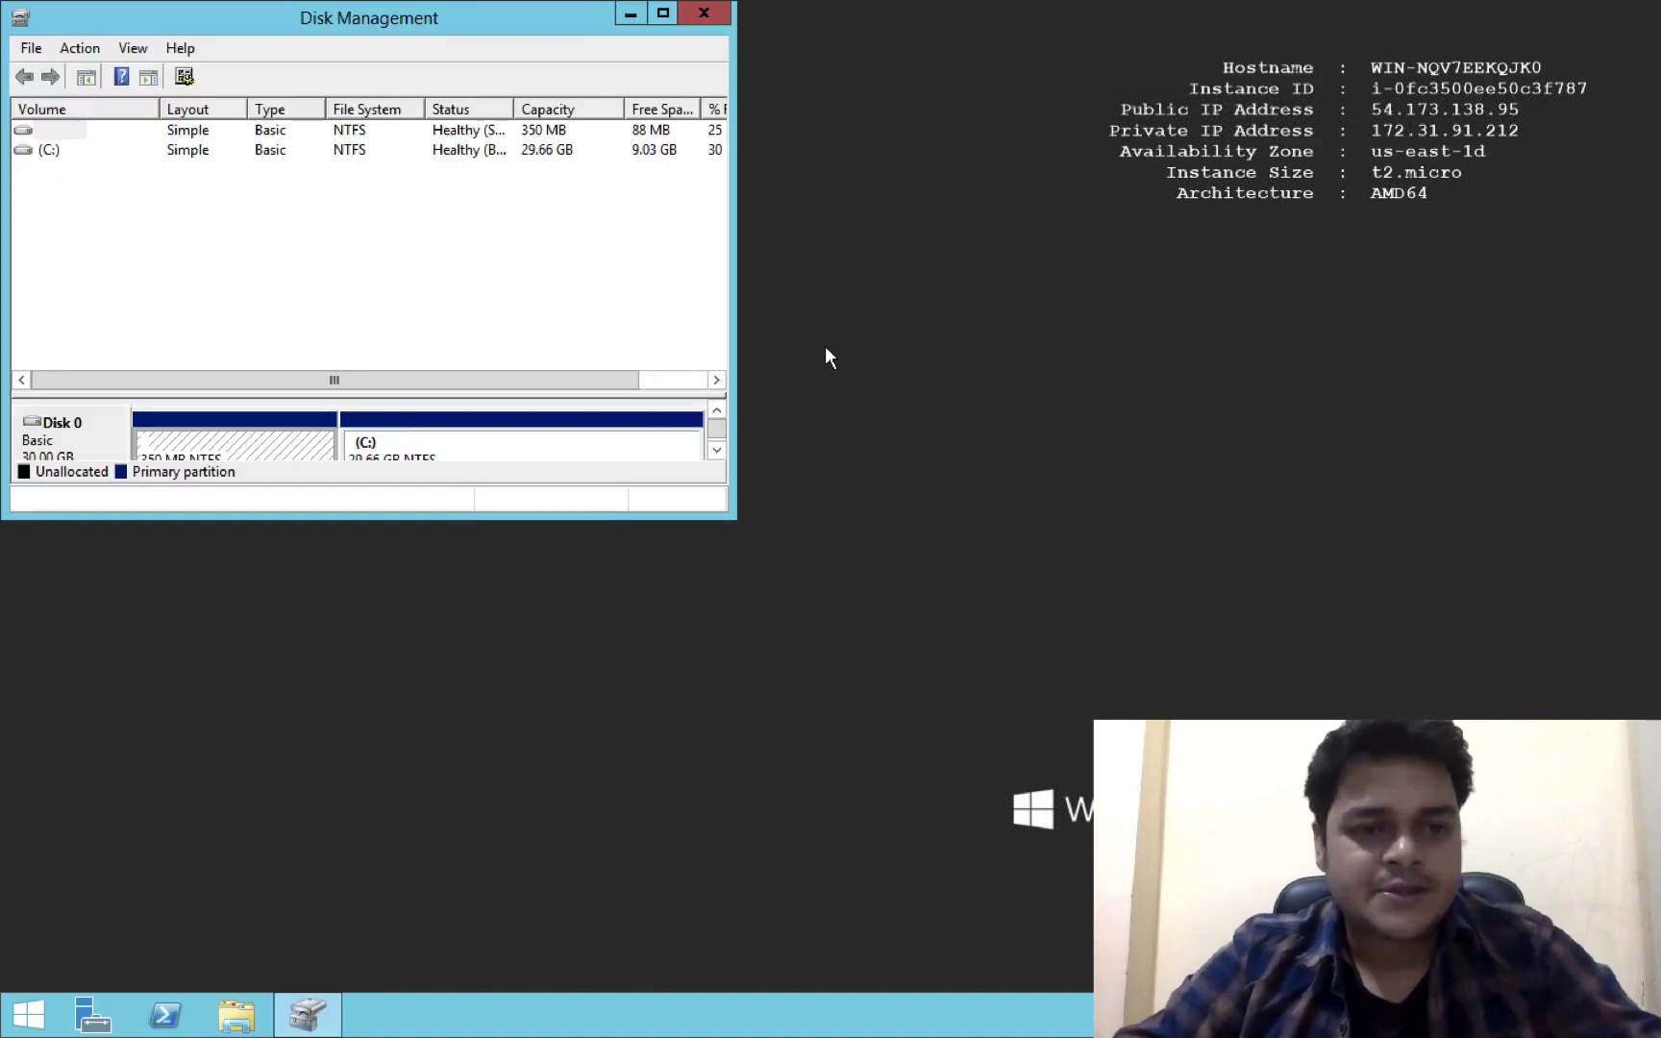
{"action": "left_click", "coordinate": [663, 14]}
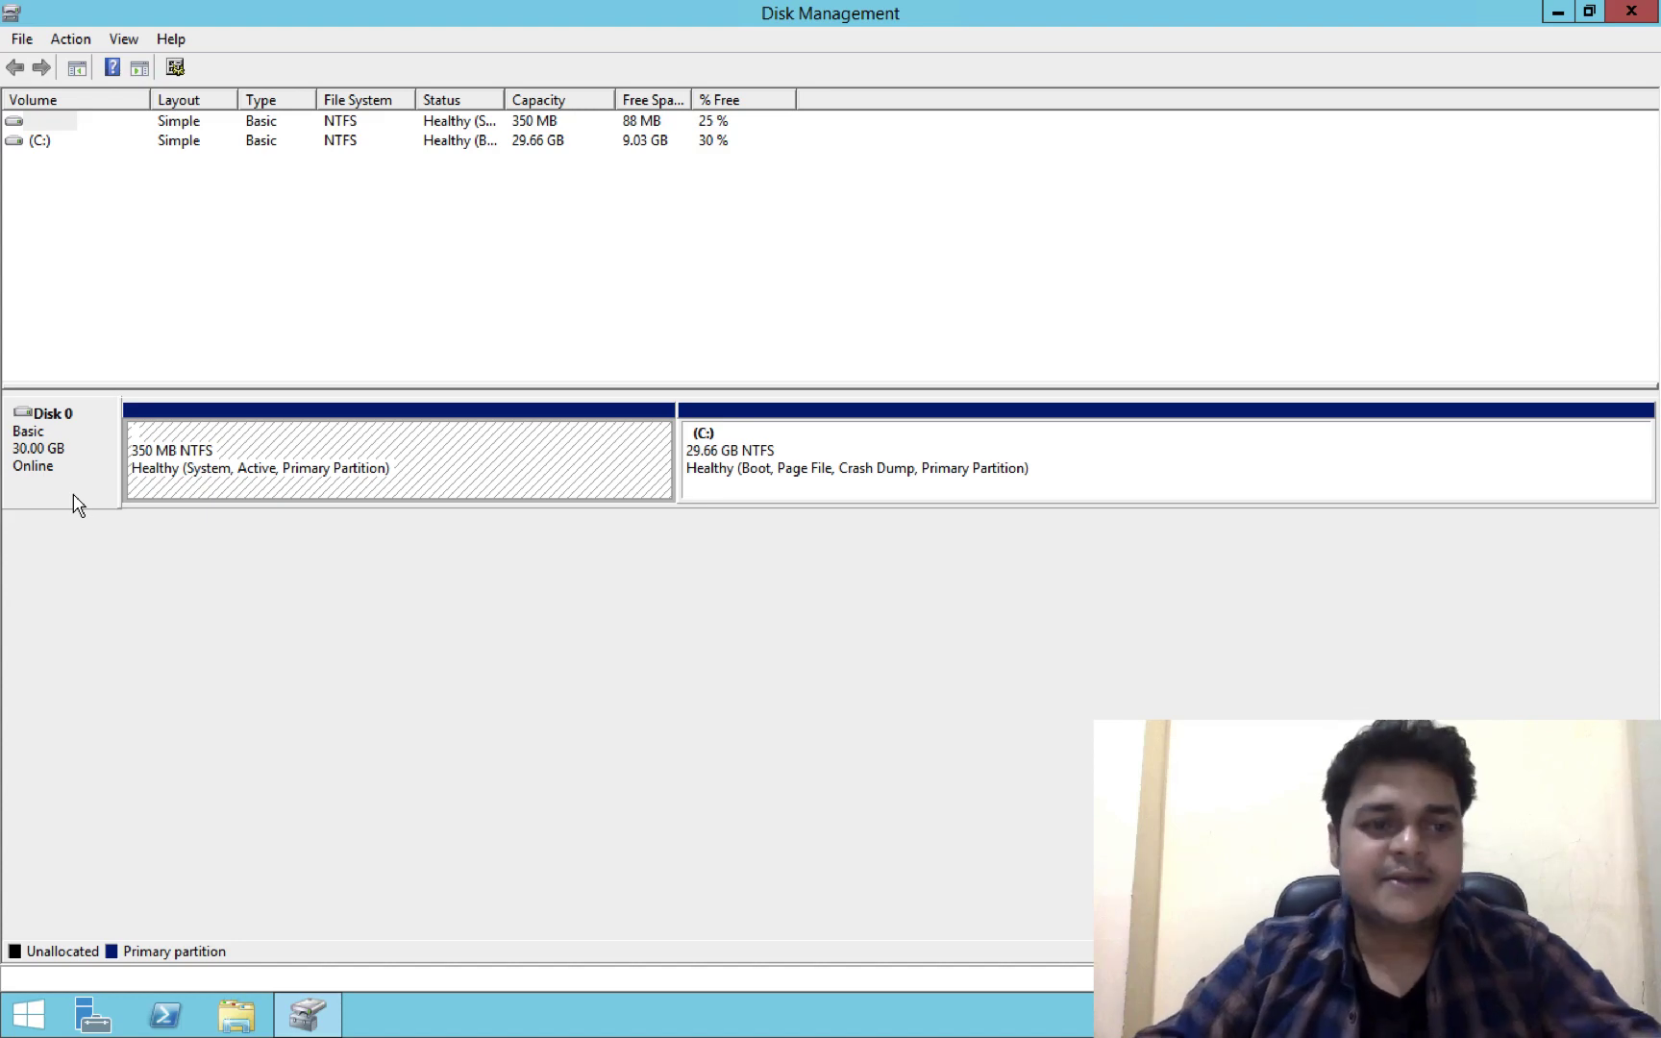
Step: Switch back to the AWS console and check the availability zone of Windows -VM in the instances list
{"action": "key", "text": "ctrl+Left"}
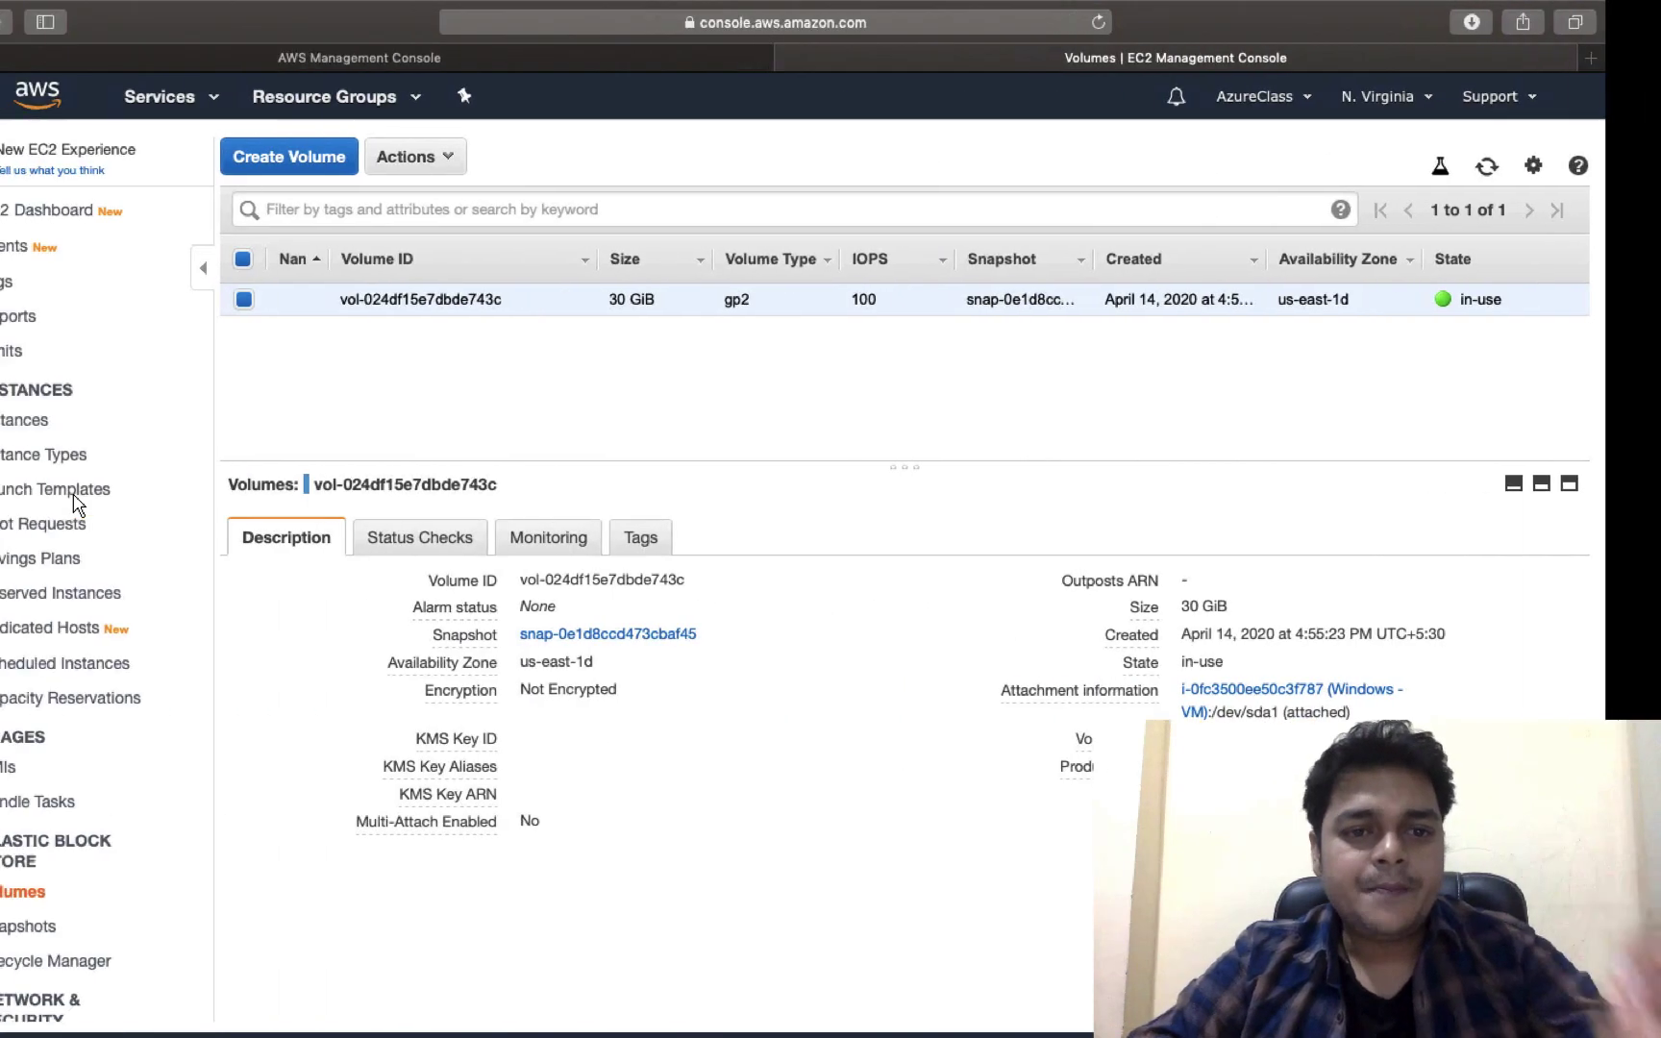
{"action": "left_click", "coordinate": [113, 209]}
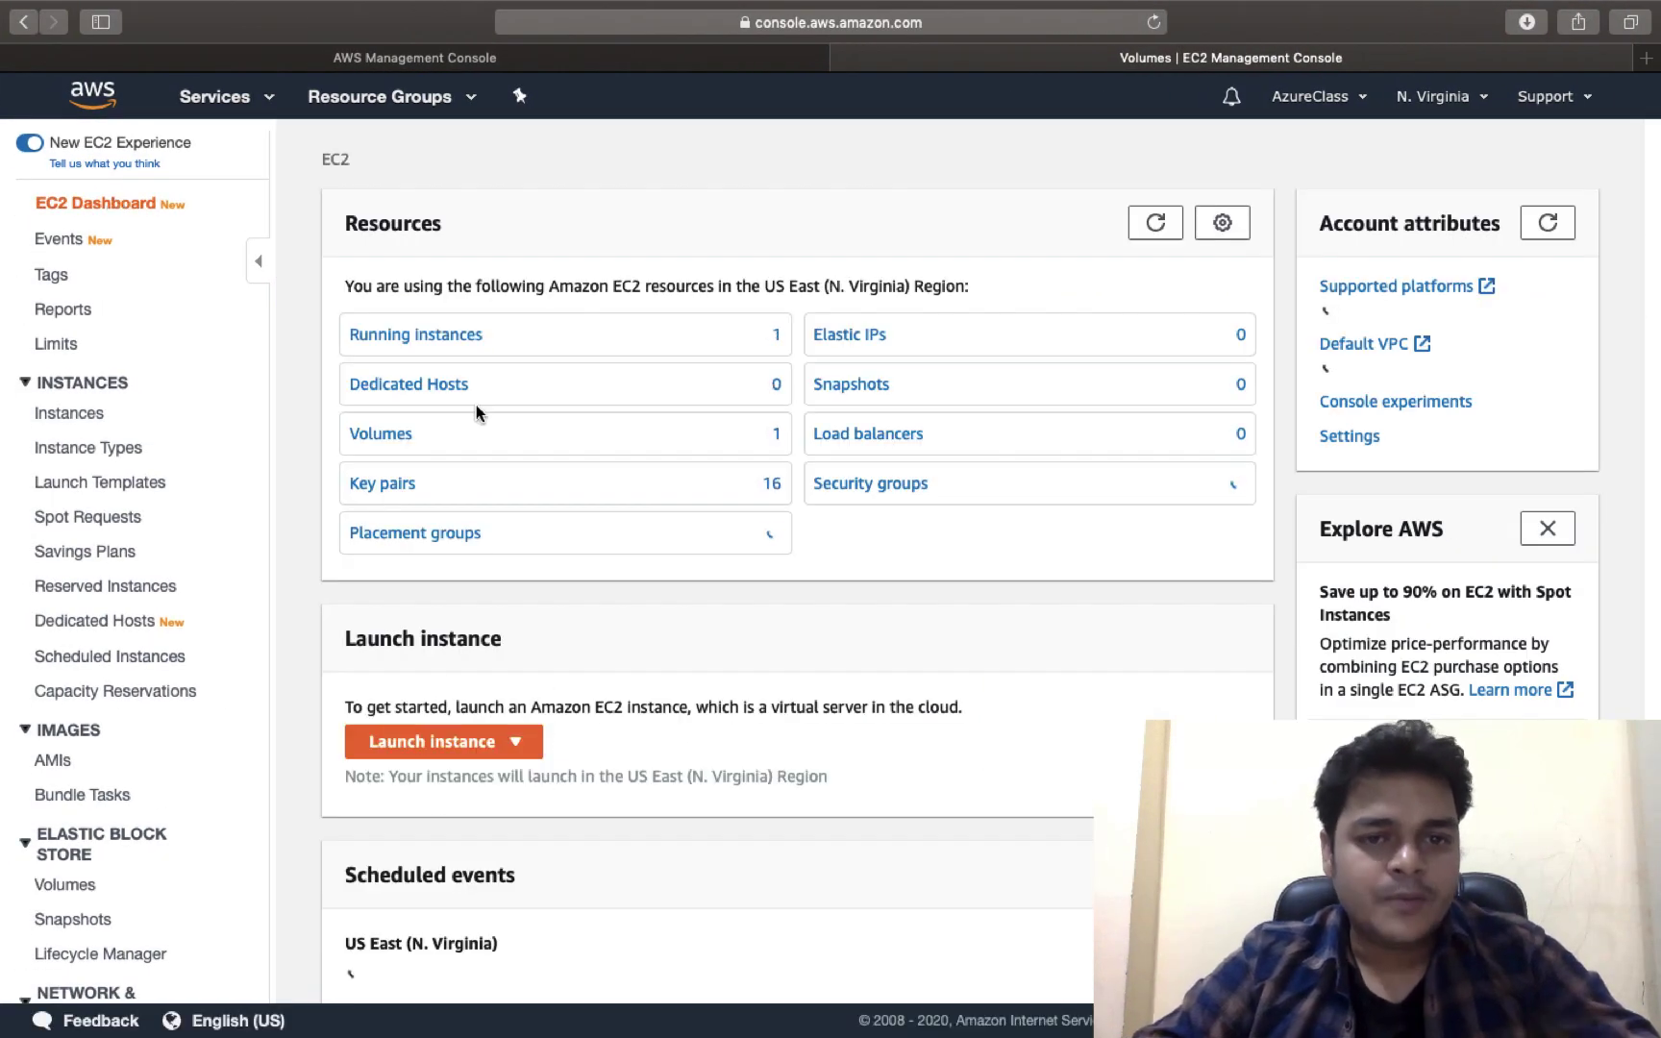
{"action": "left_click", "coordinate": [445, 334]}
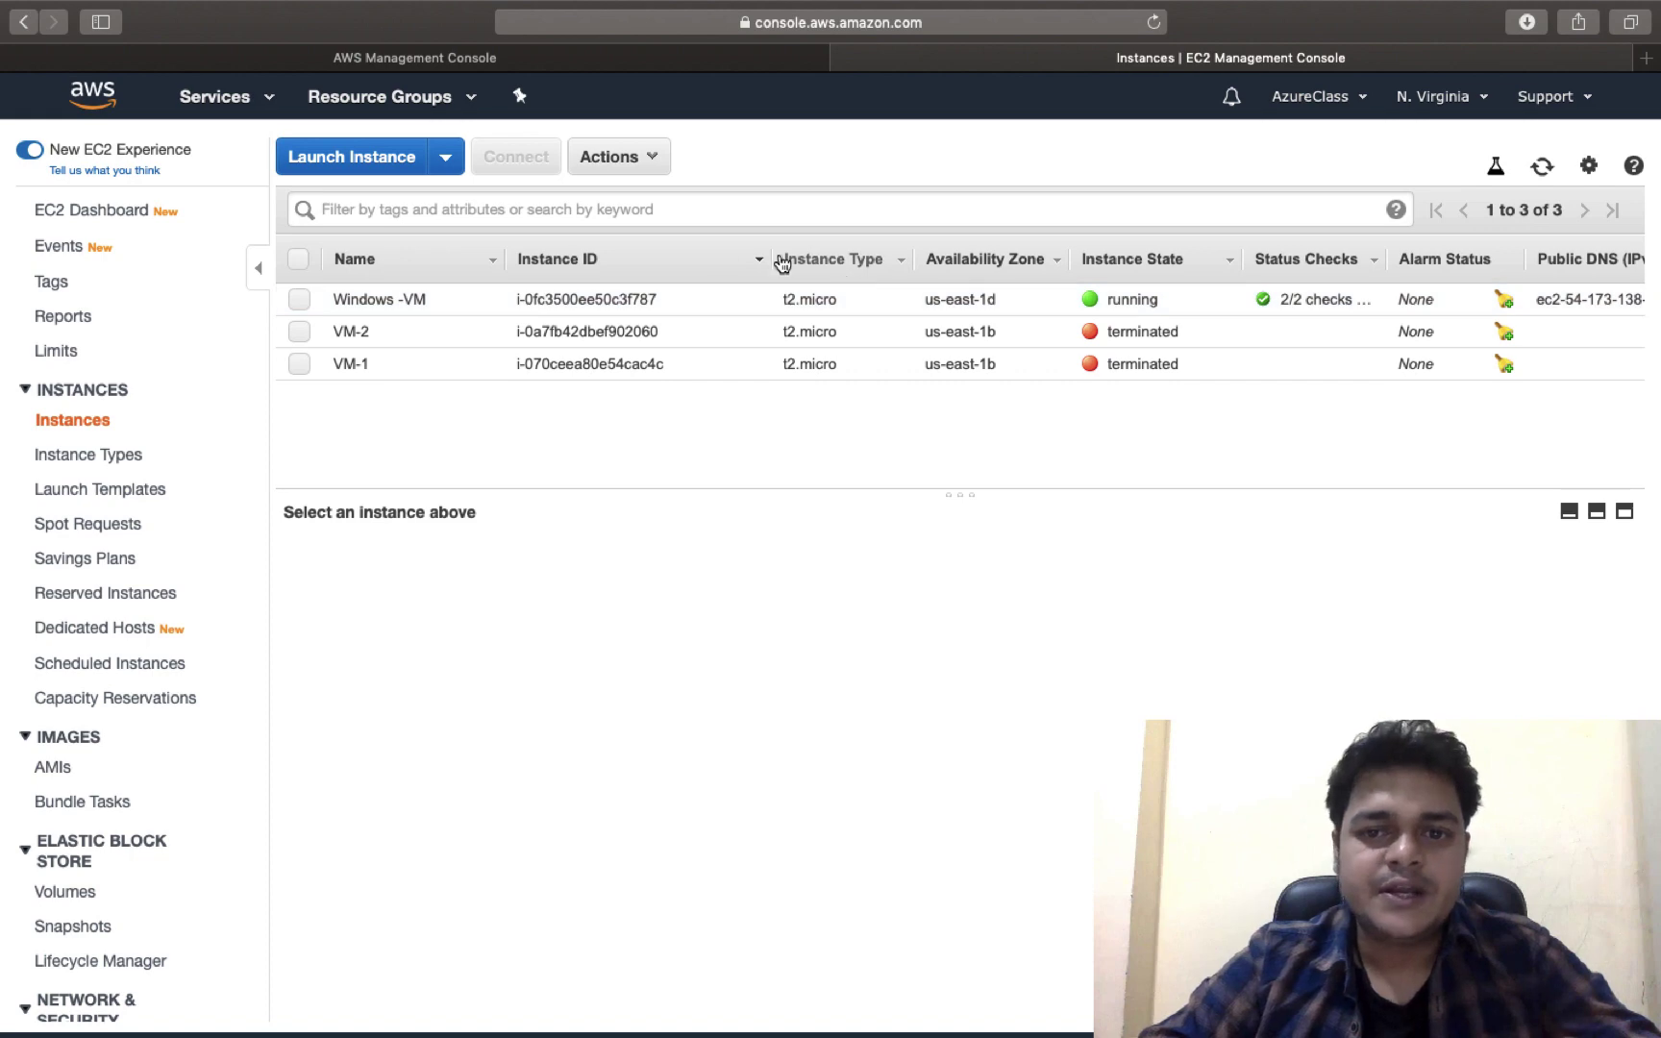
Step: Start creating a new EBS volume from the volumes list and set its size to 5 GiB
{"action": "left_click", "coordinate": [113, 214]}
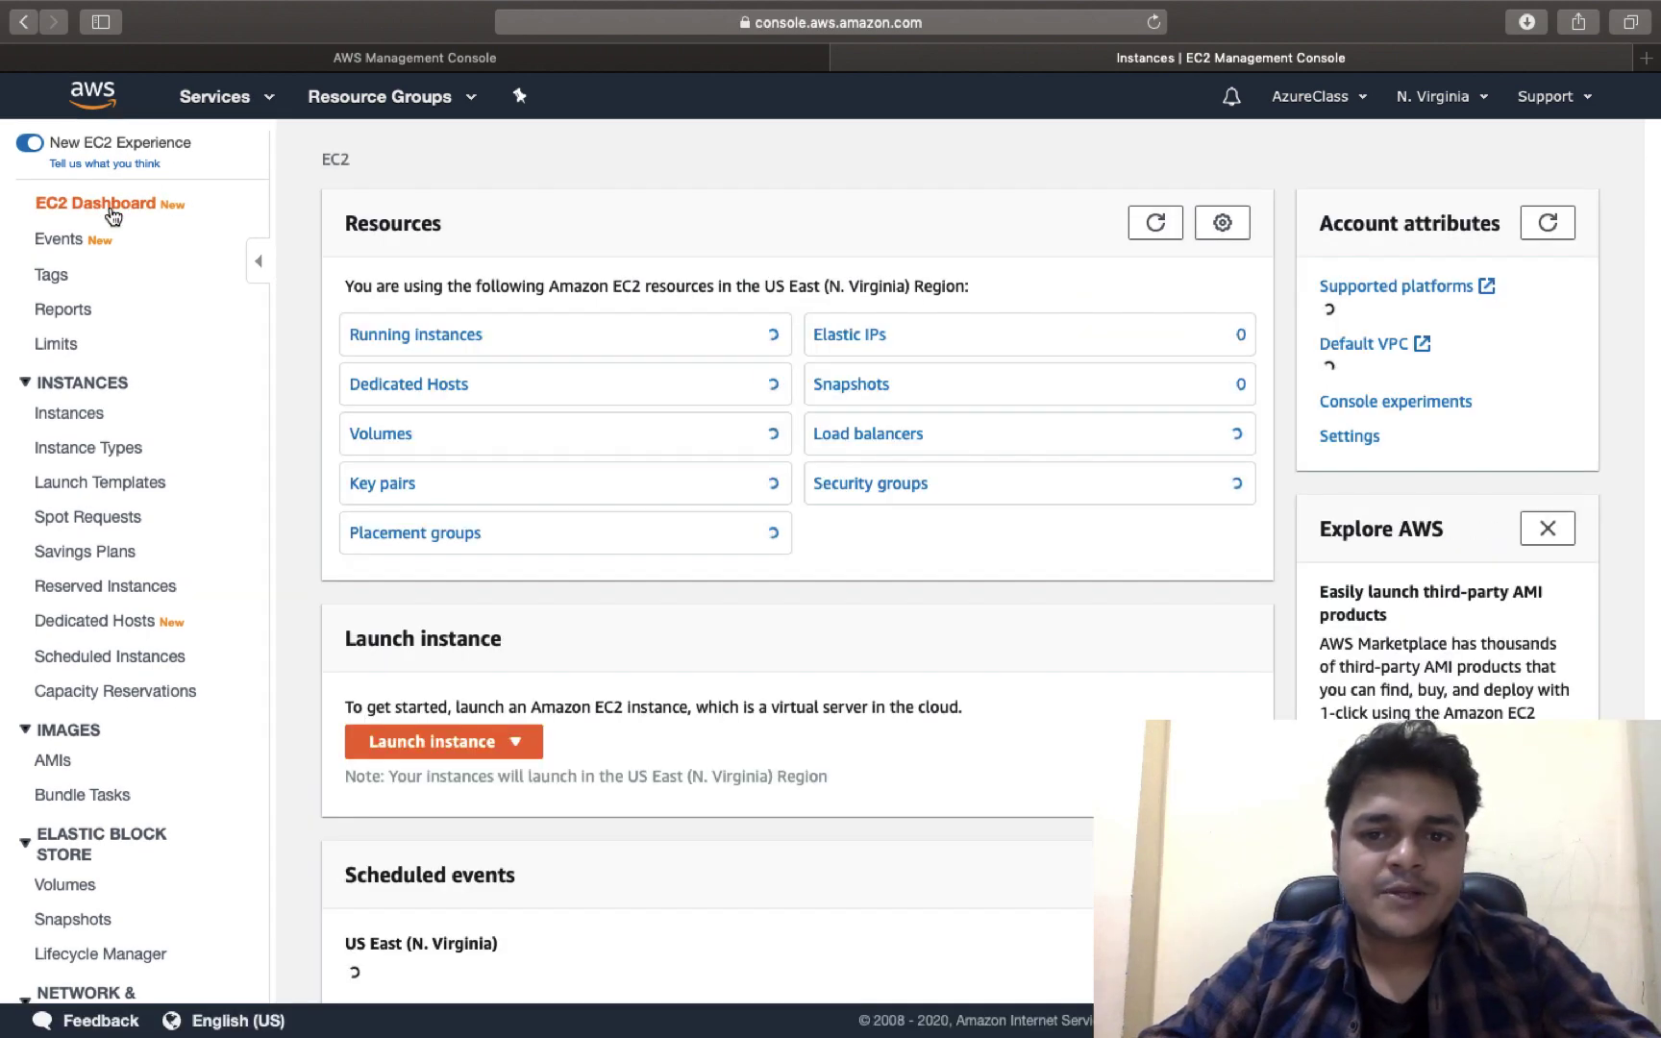
{"action": "left_click", "coordinate": [394, 444]}
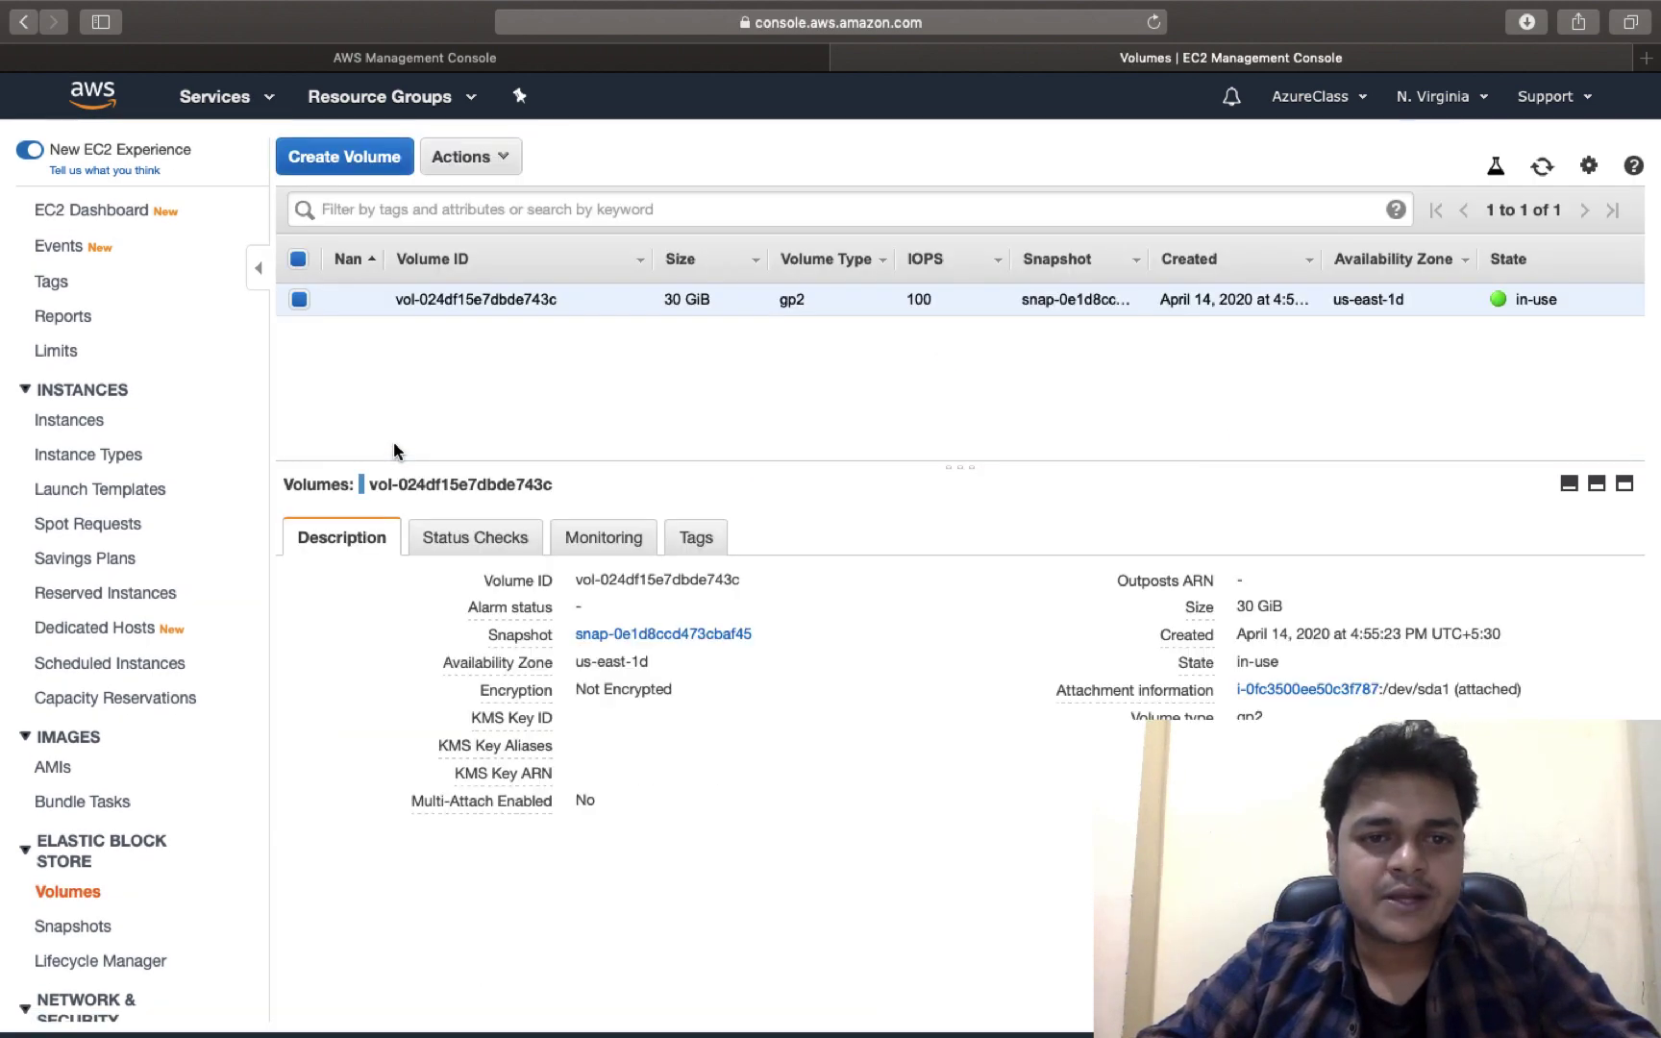
{"action": "left_click", "coordinate": [355, 158]}
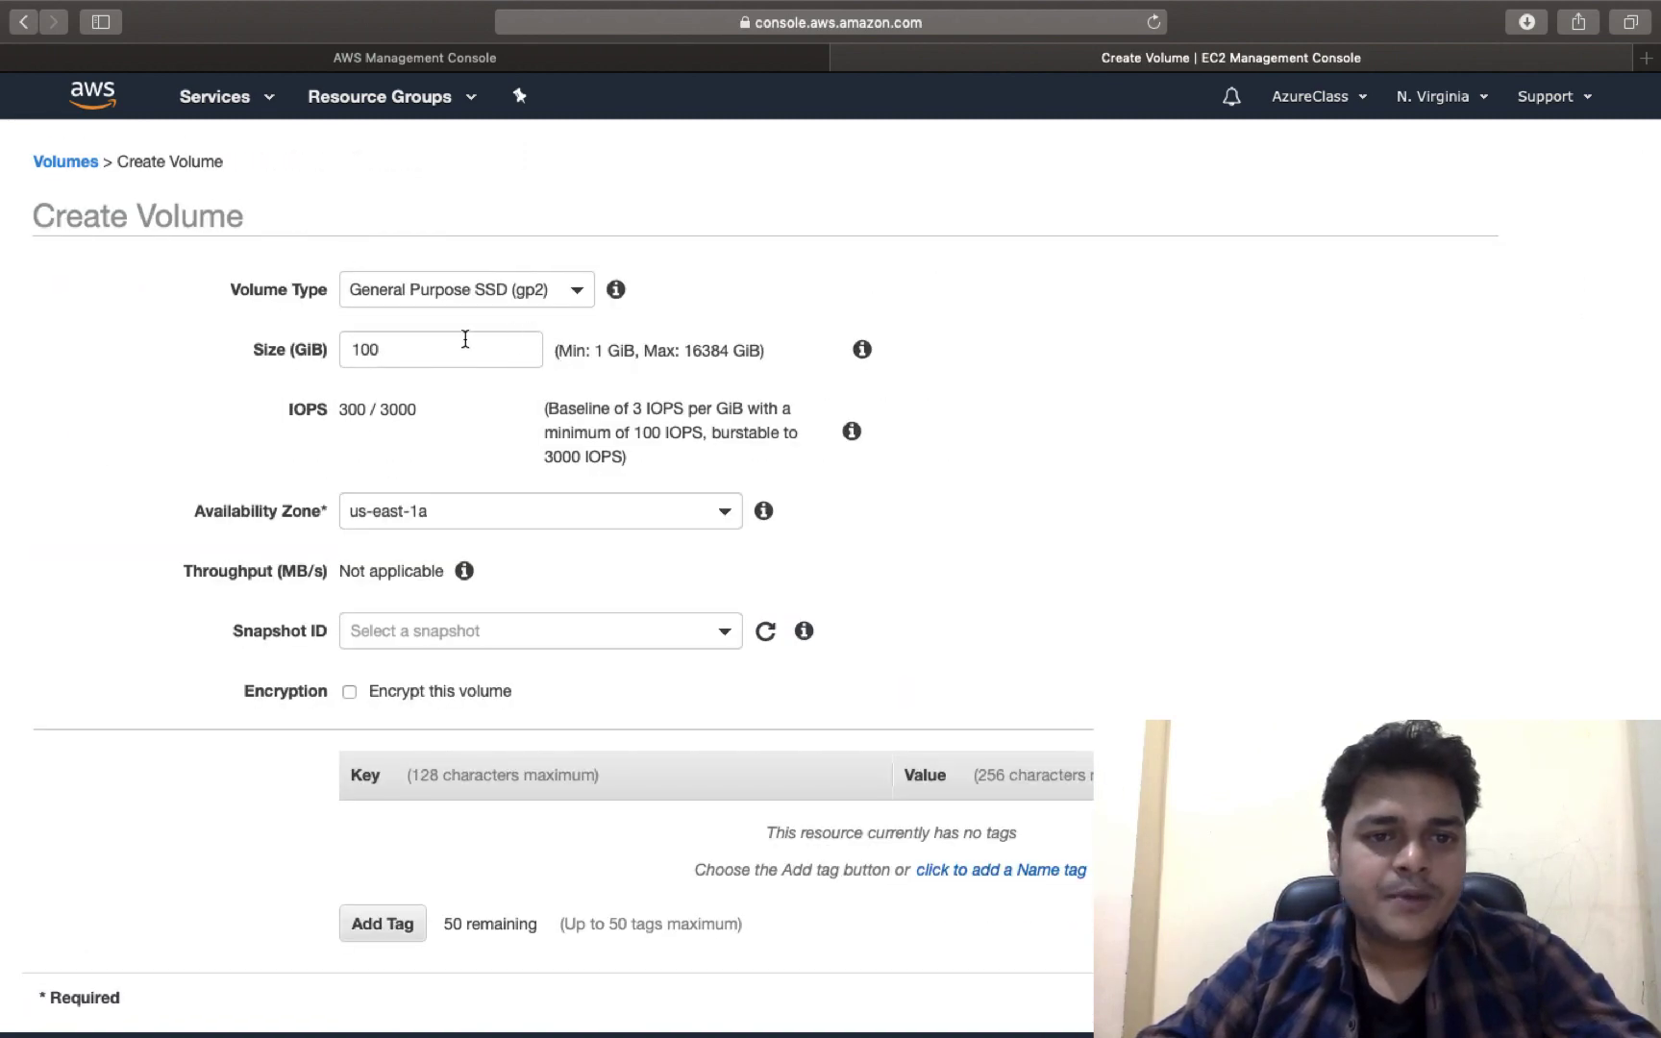
{"action": "left_click", "coordinate": [461, 347]}
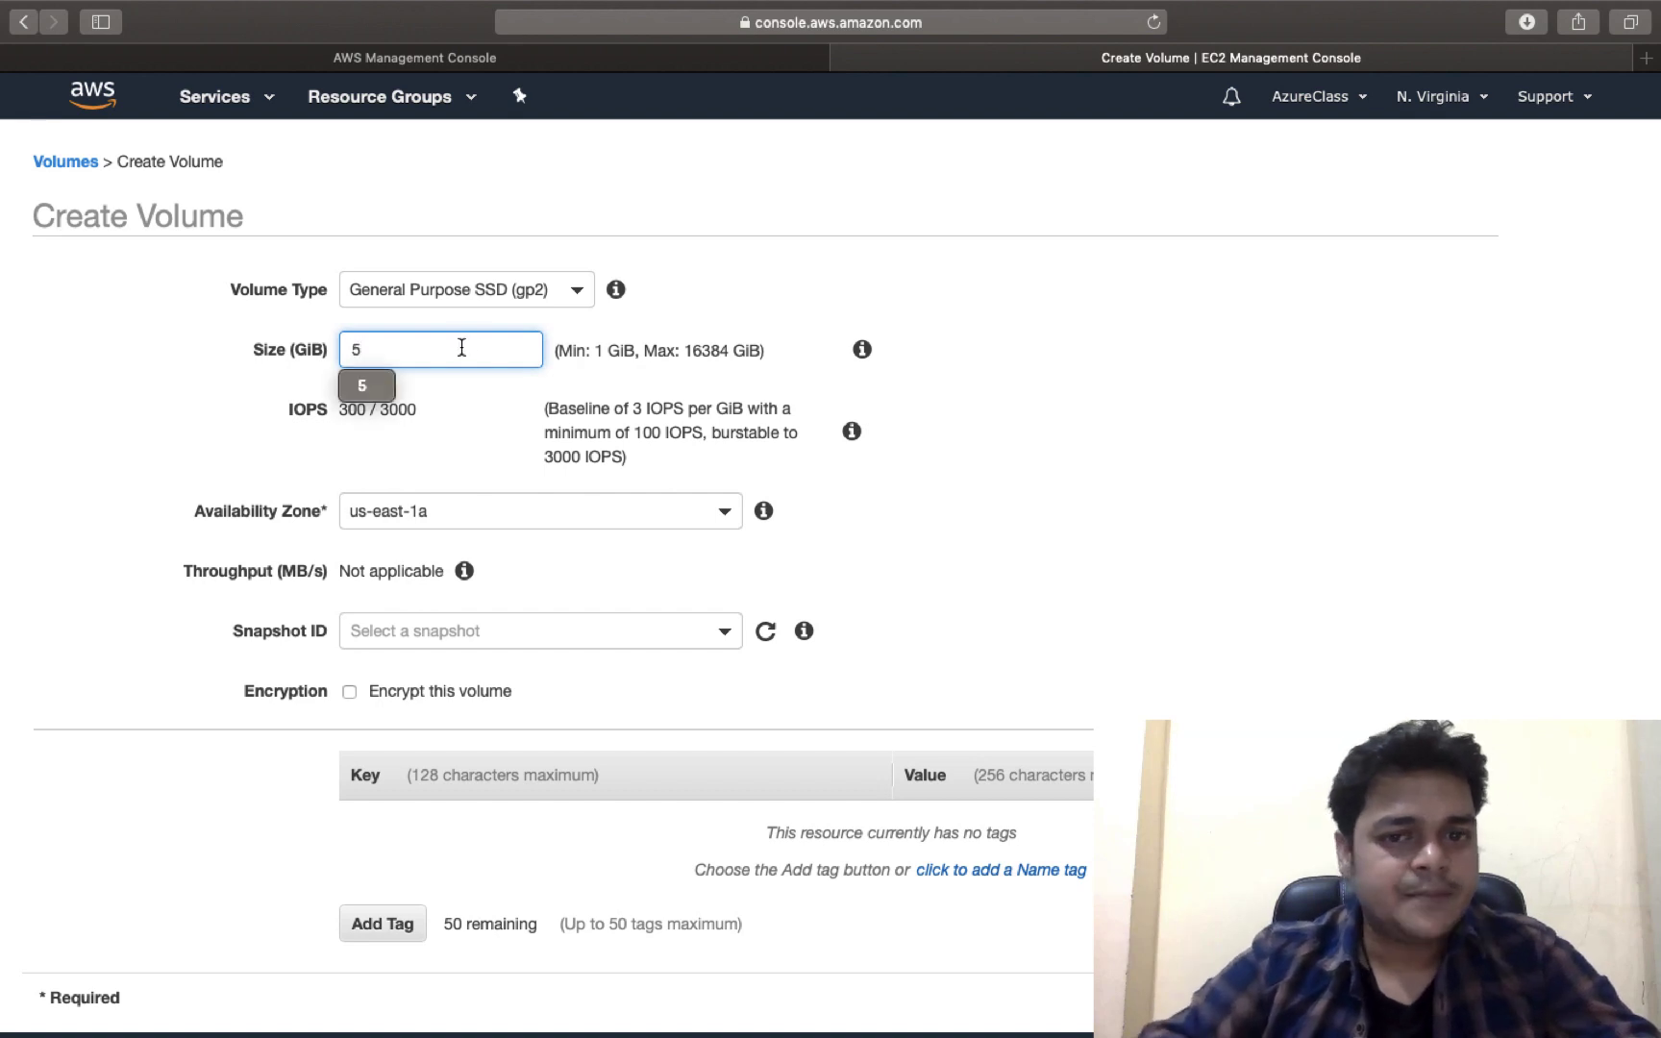
{"action": "left_click", "coordinate": [1153, 423]}
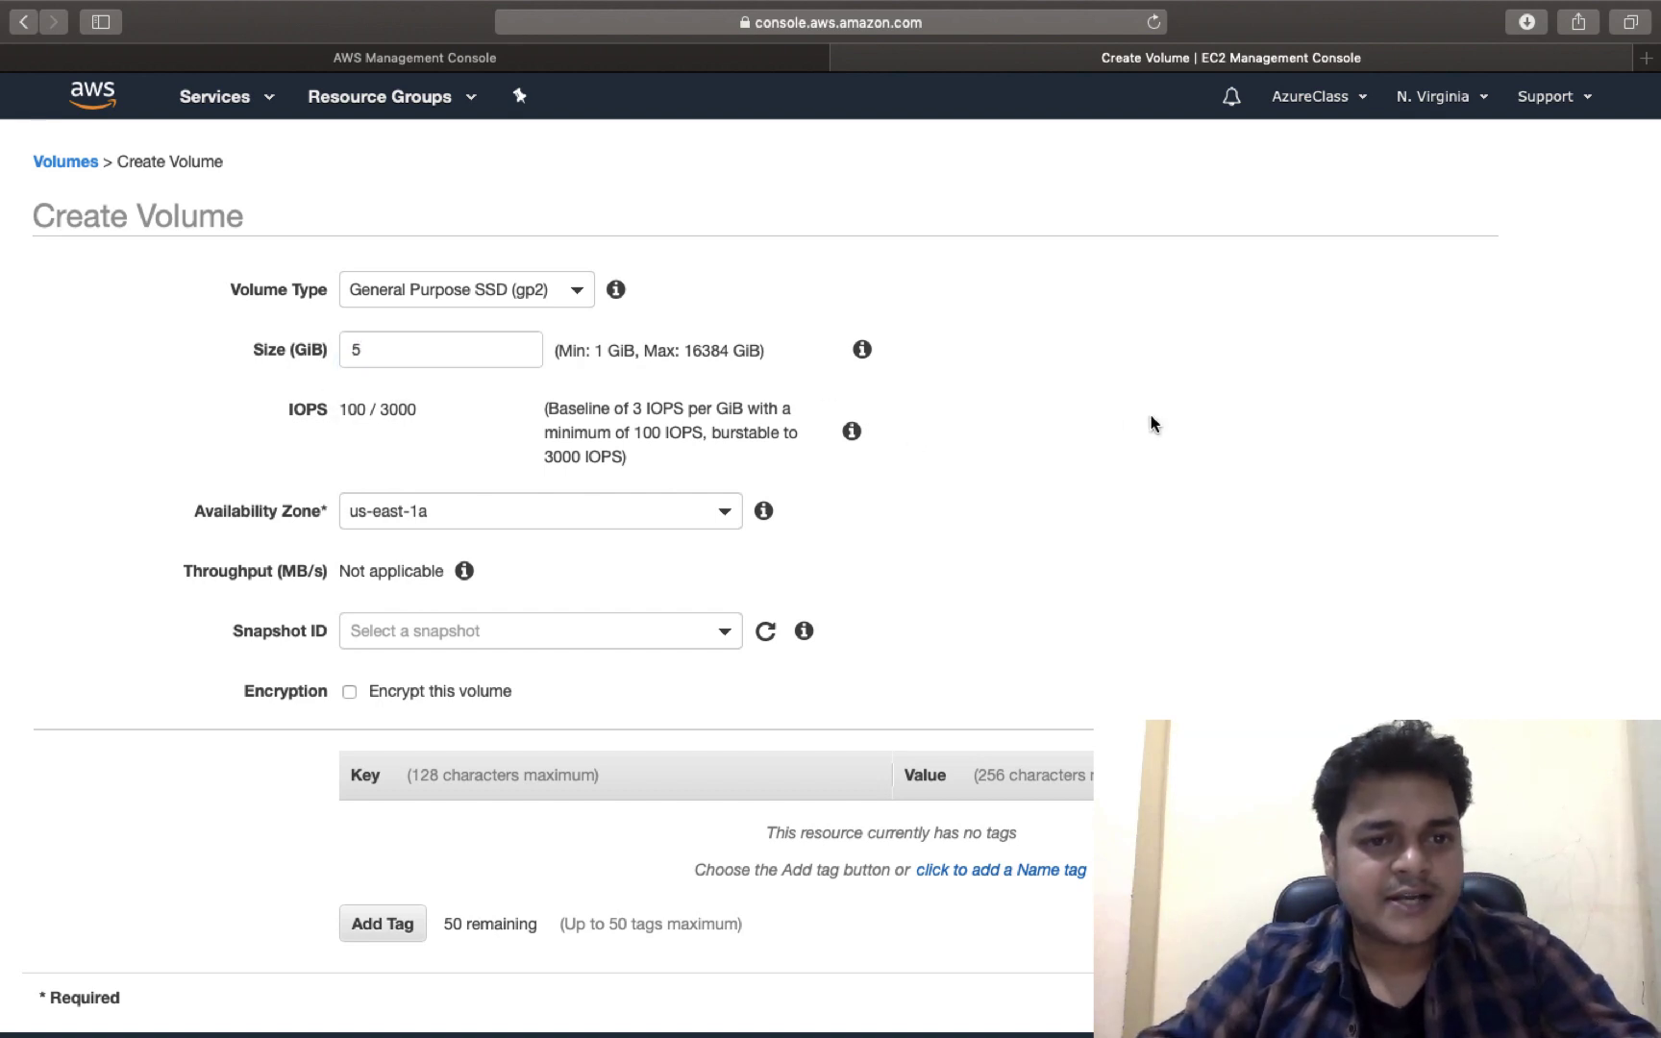
Step: Create the volume in availability zone us-east-1d and refresh the volumes list
{"action": "left_click", "coordinate": [635, 512]}
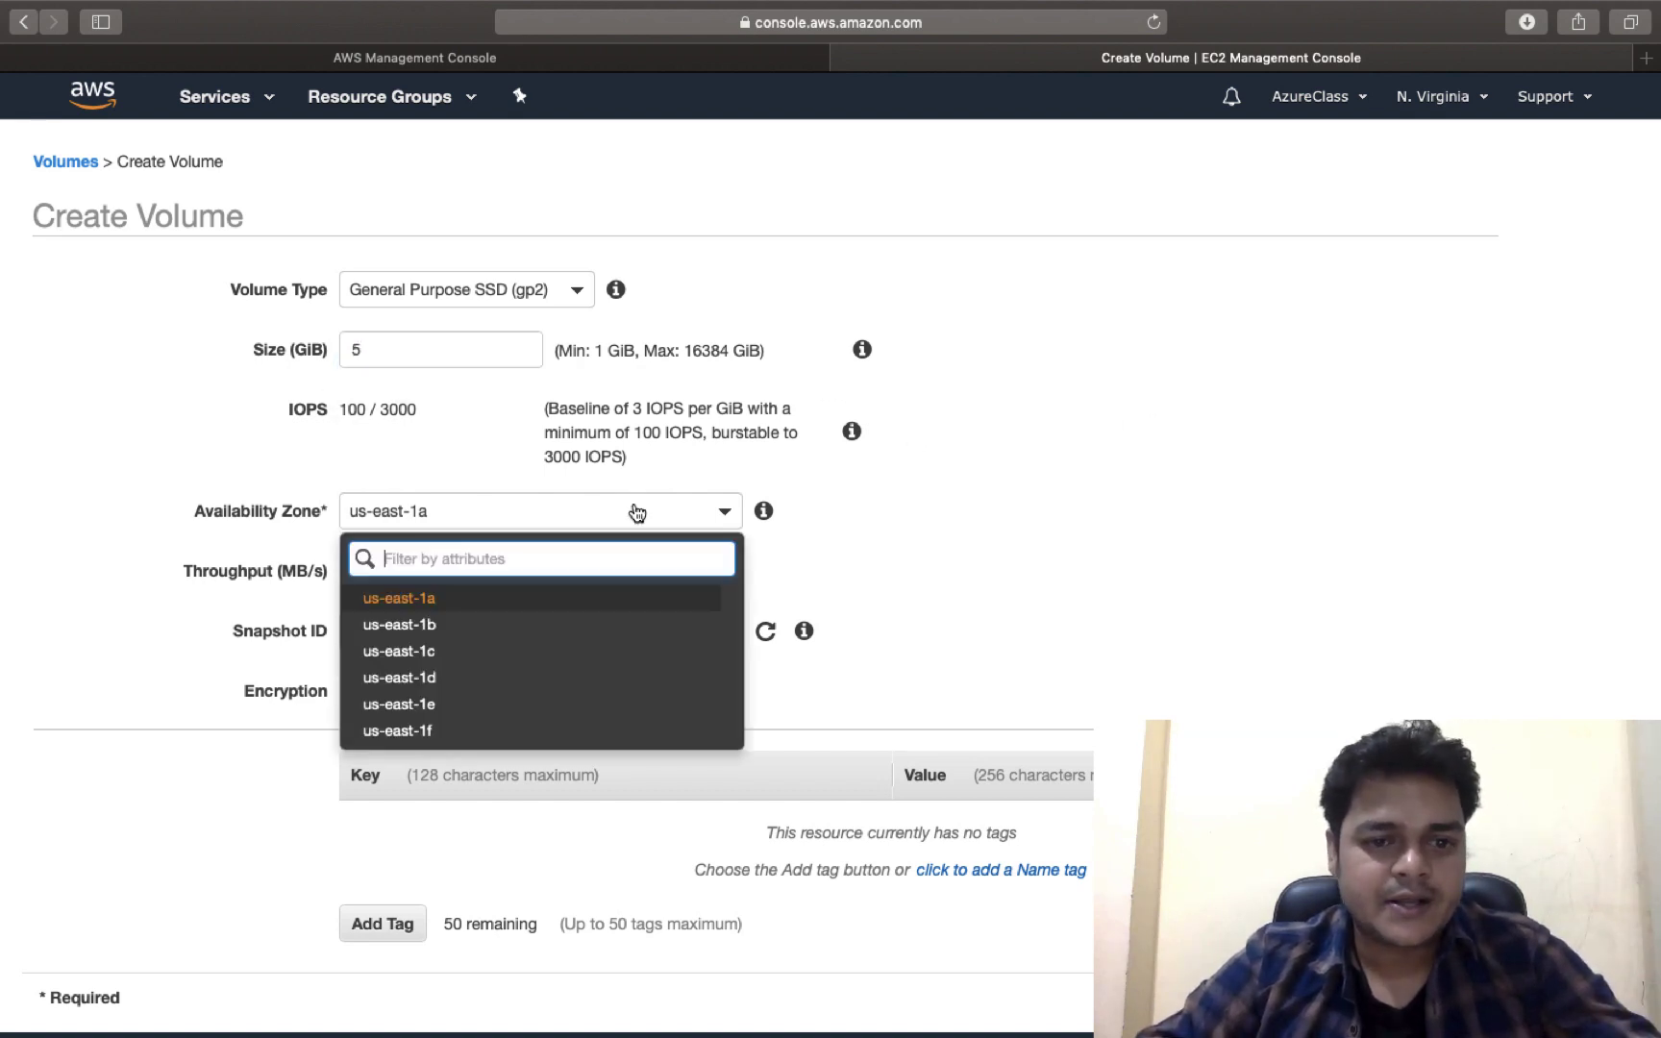
{"action": "left_click", "coordinate": [433, 678]}
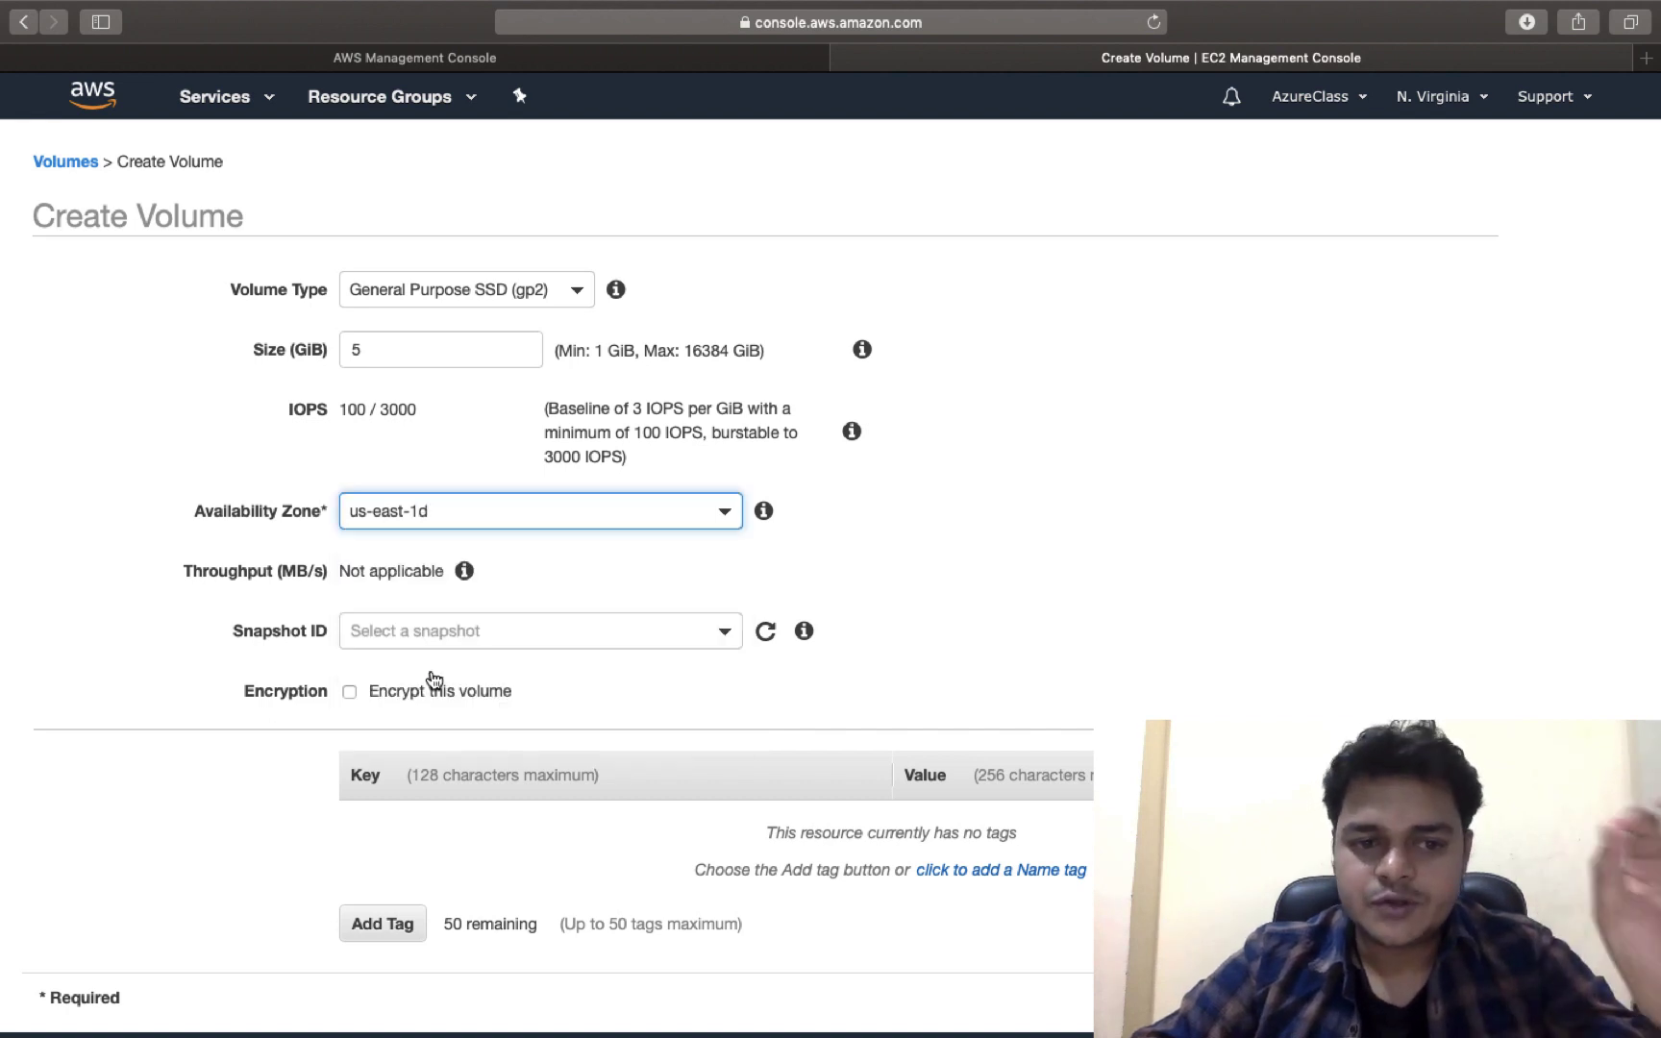
{"action": "scroll", "coordinate": [731, 649], "scroll_direction": "down", "scroll_amount": 1}
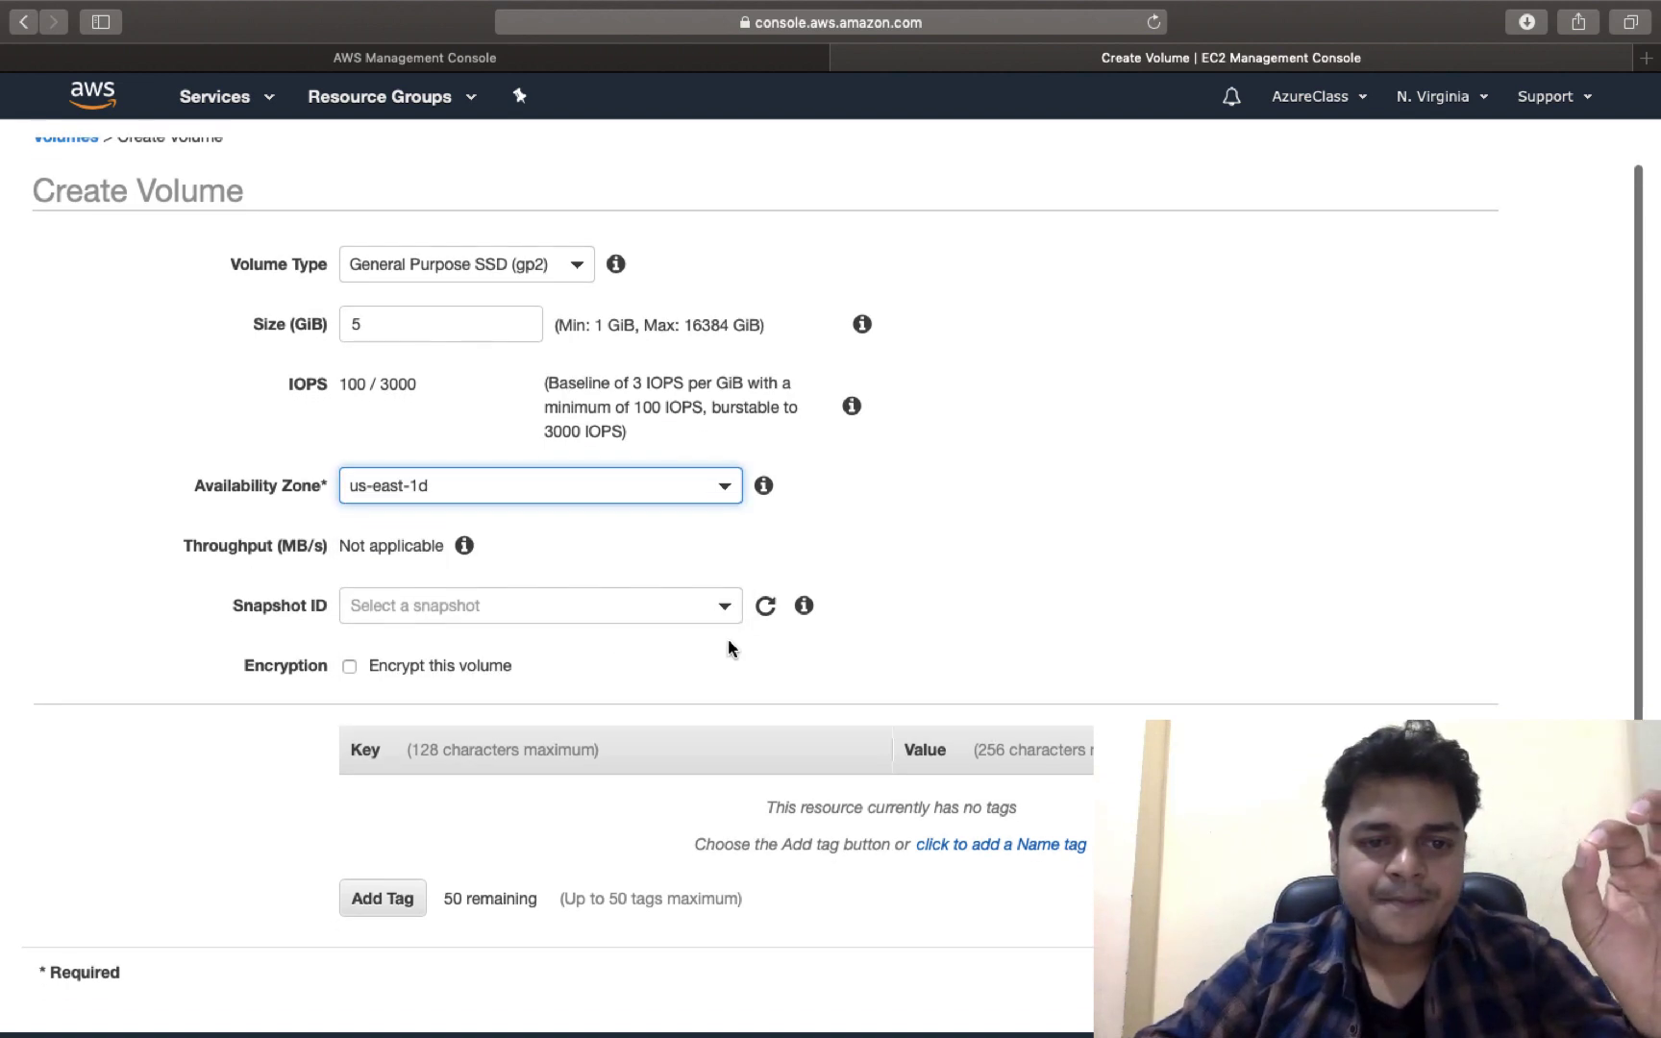
{"action": "left_click", "coordinate": [1586, 1021]}
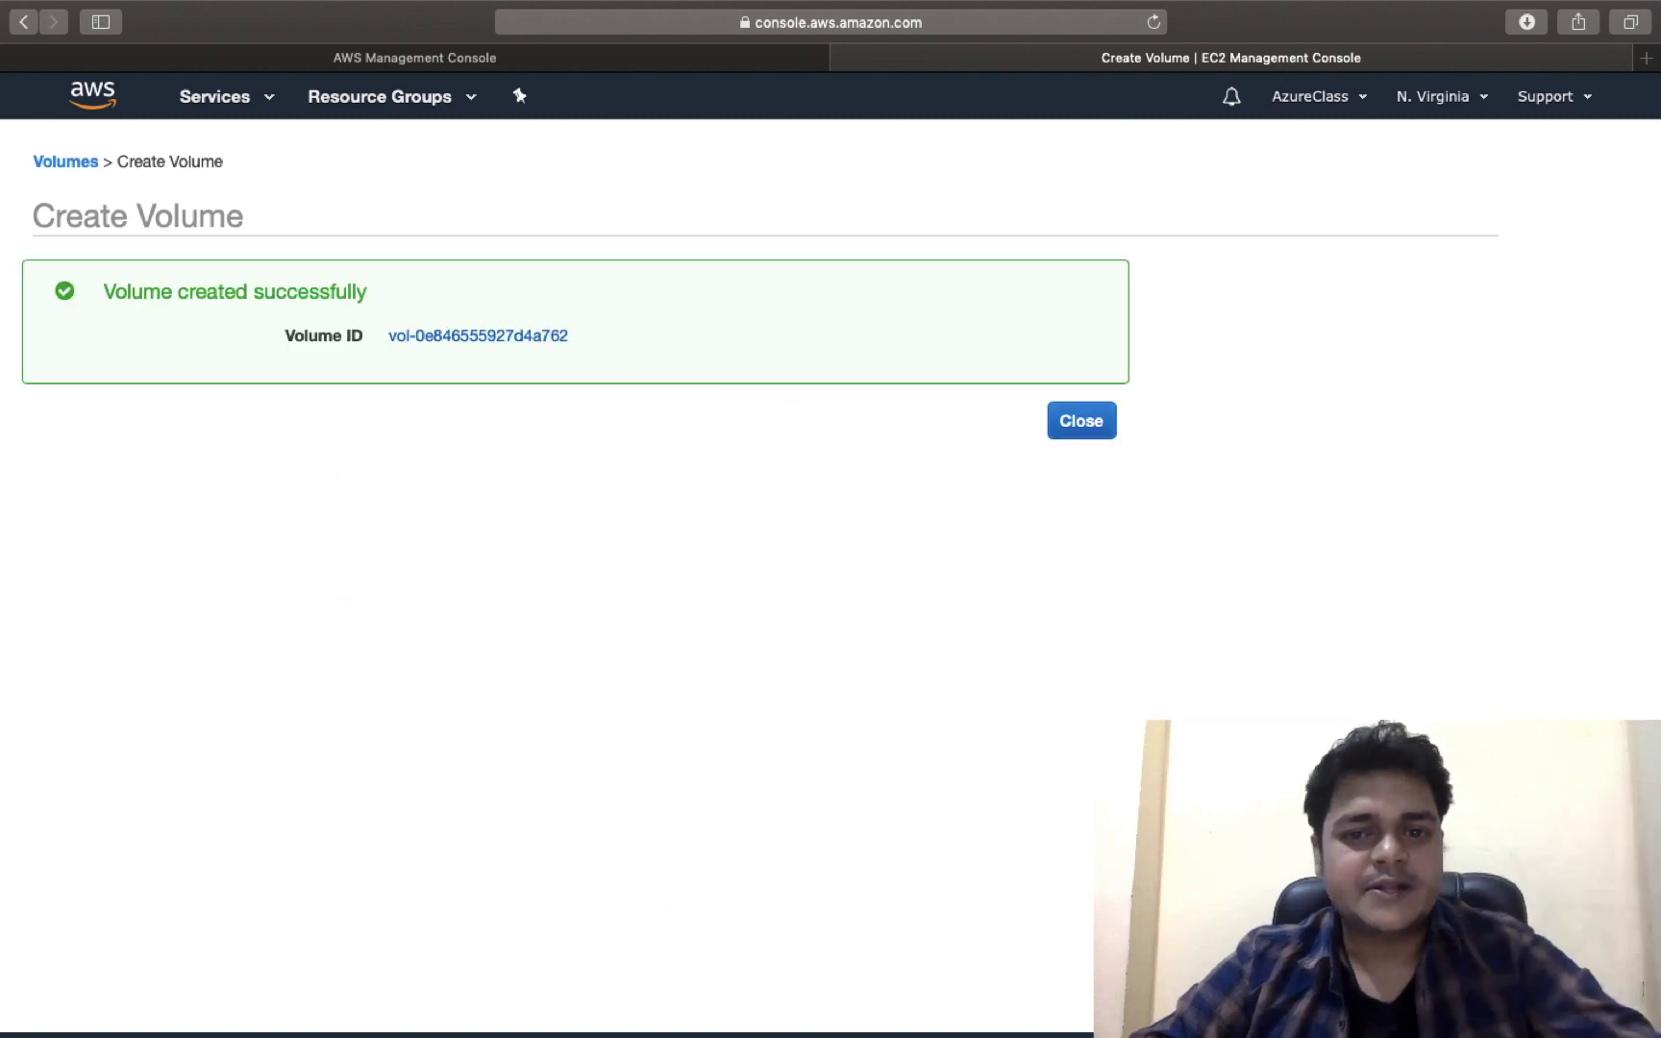
{"action": "left_click", "coordinate": [1083, 419]}
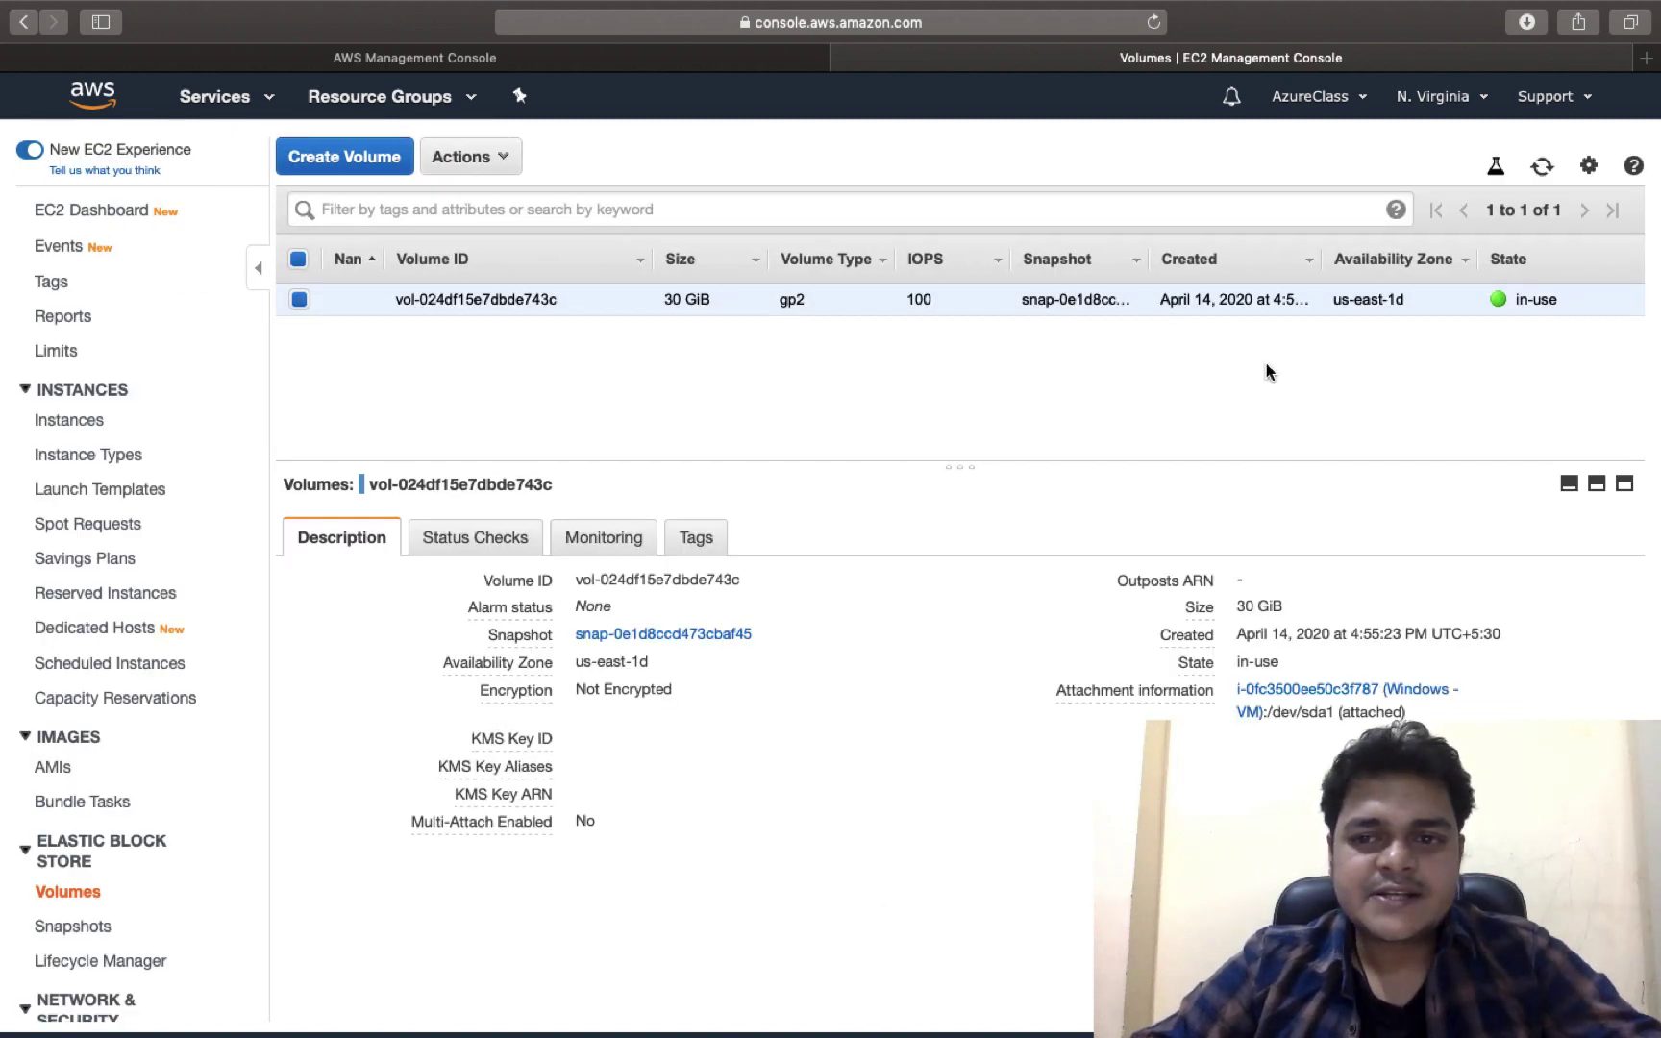
{"action": "left_click", "coordinate": [1540, 168]}
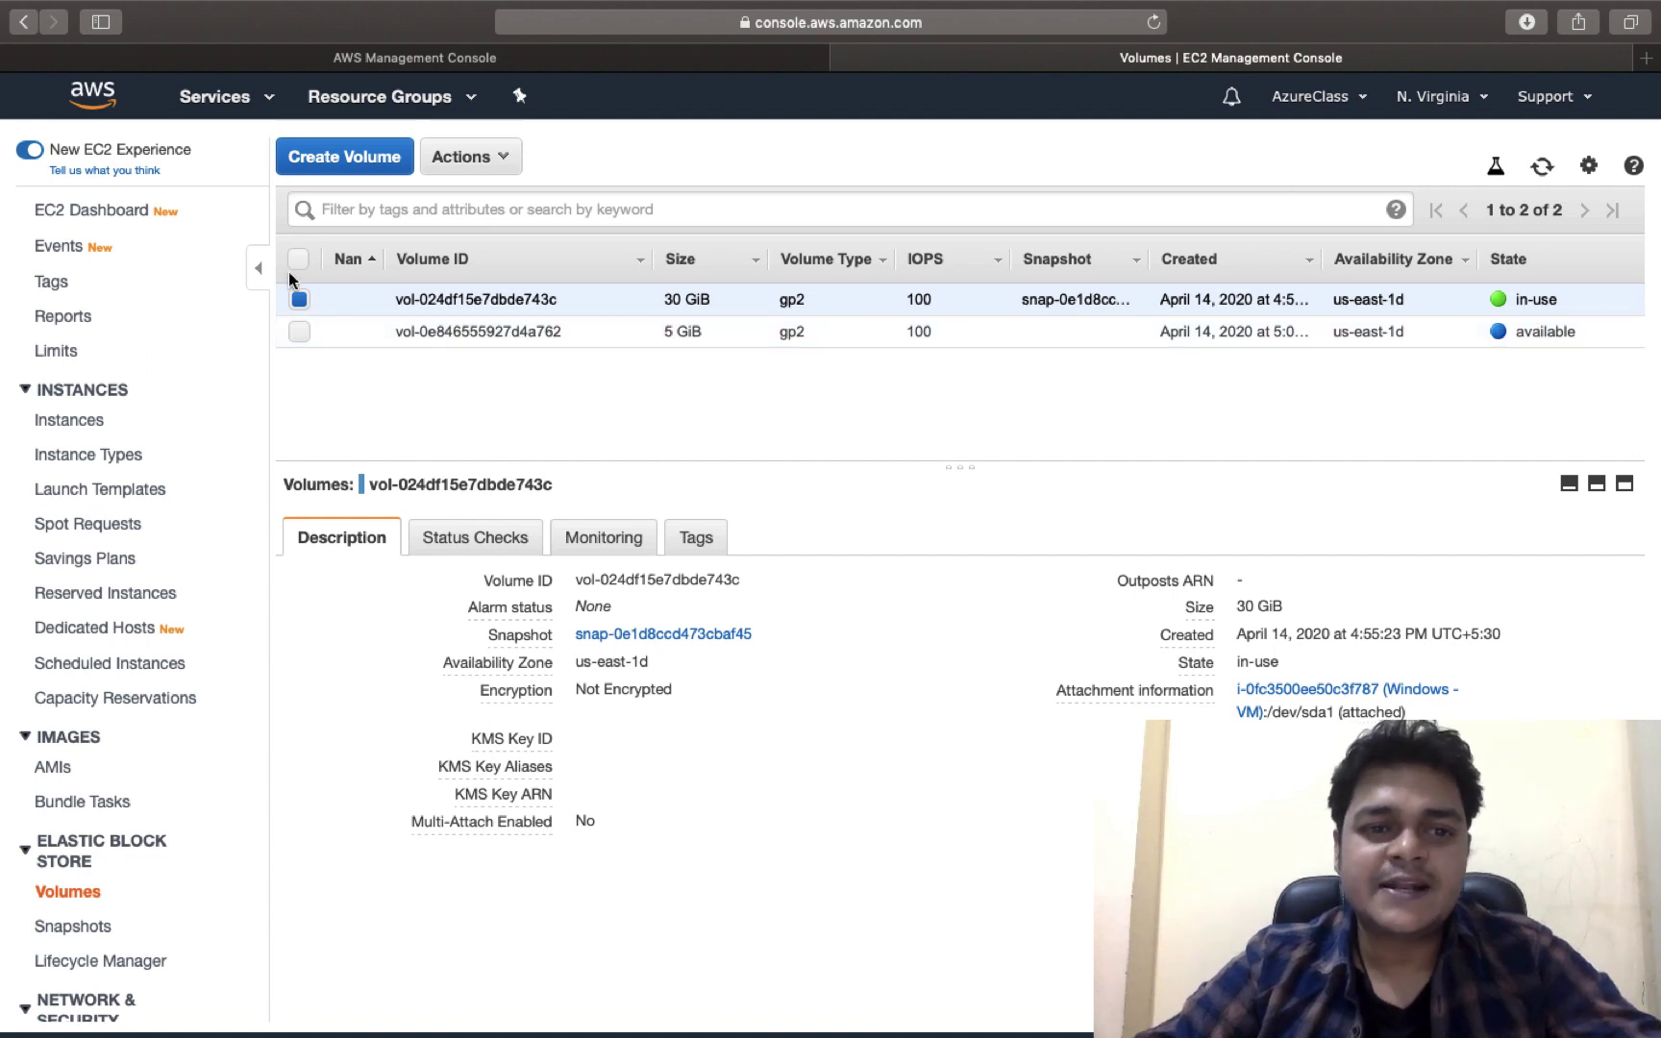
Step: Attach the available 5 GiB volume to the Windows -VM instance as device xvdf and refresh the volumes list
{"action": "left_click", "coordinate": [300, 301]}
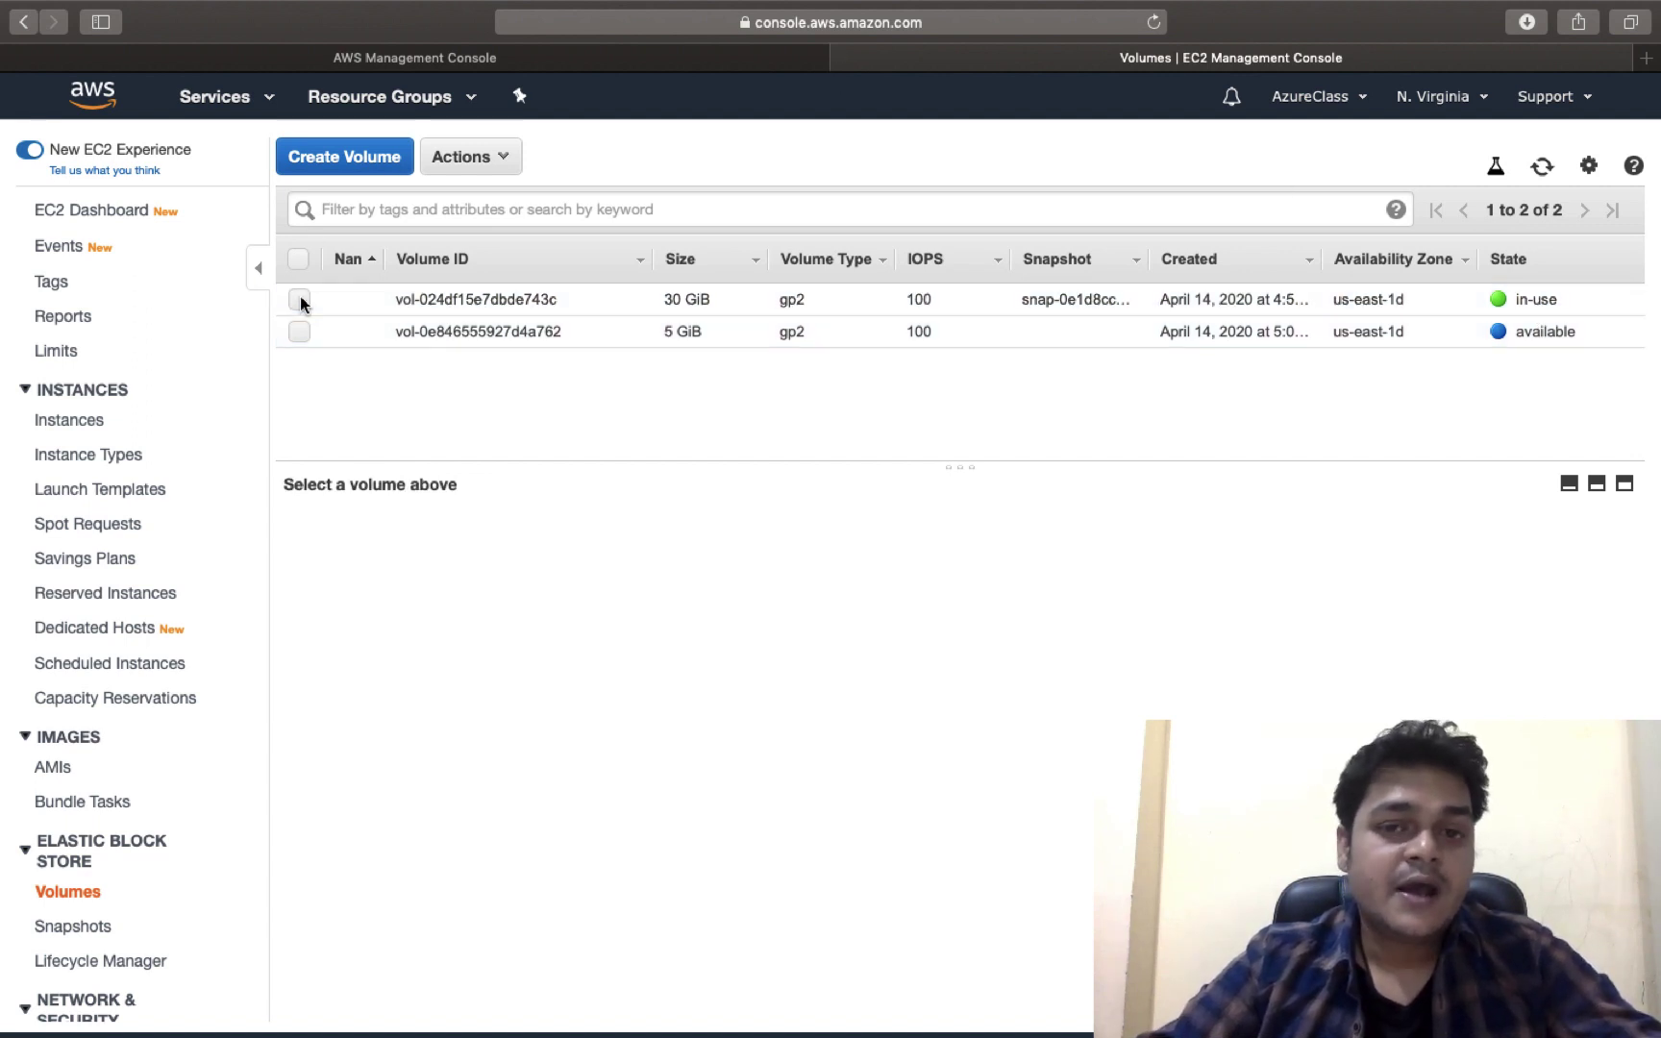
{"action": "left_click", "coordinate": [300, 332]}
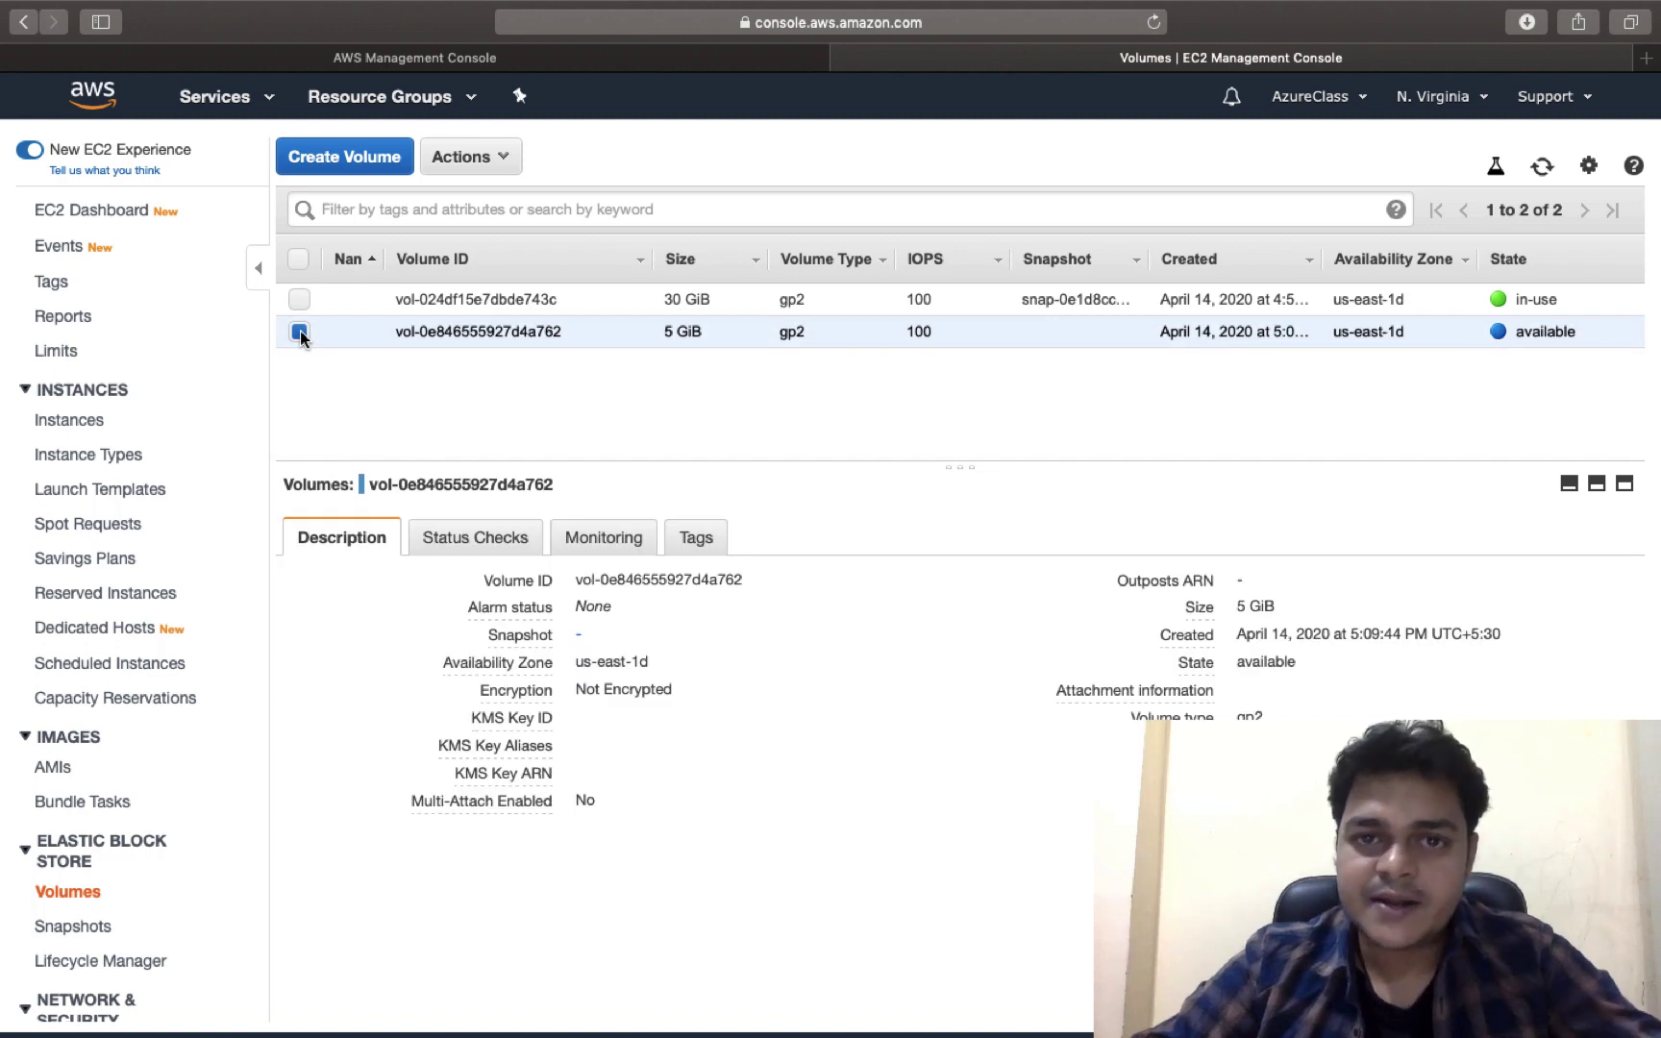
{"action": "left_click", "coordinate": [487, 162]}
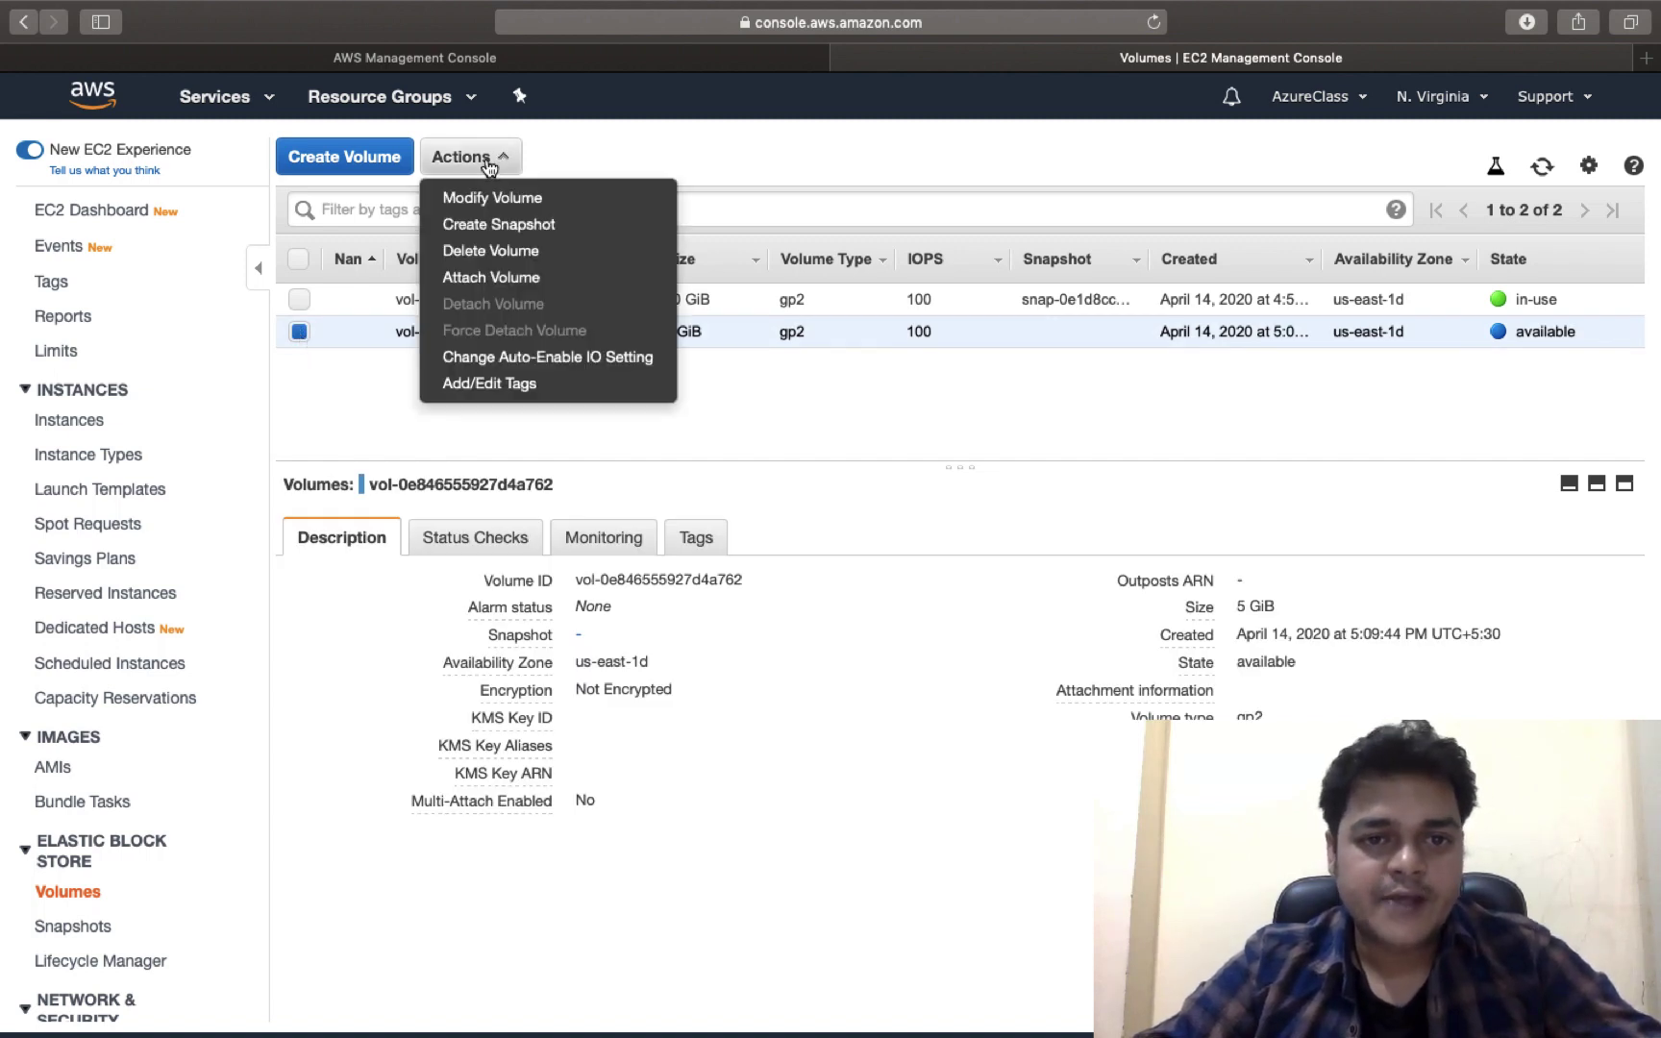
{"action": "left_click", "coordinate": [491, 278]}
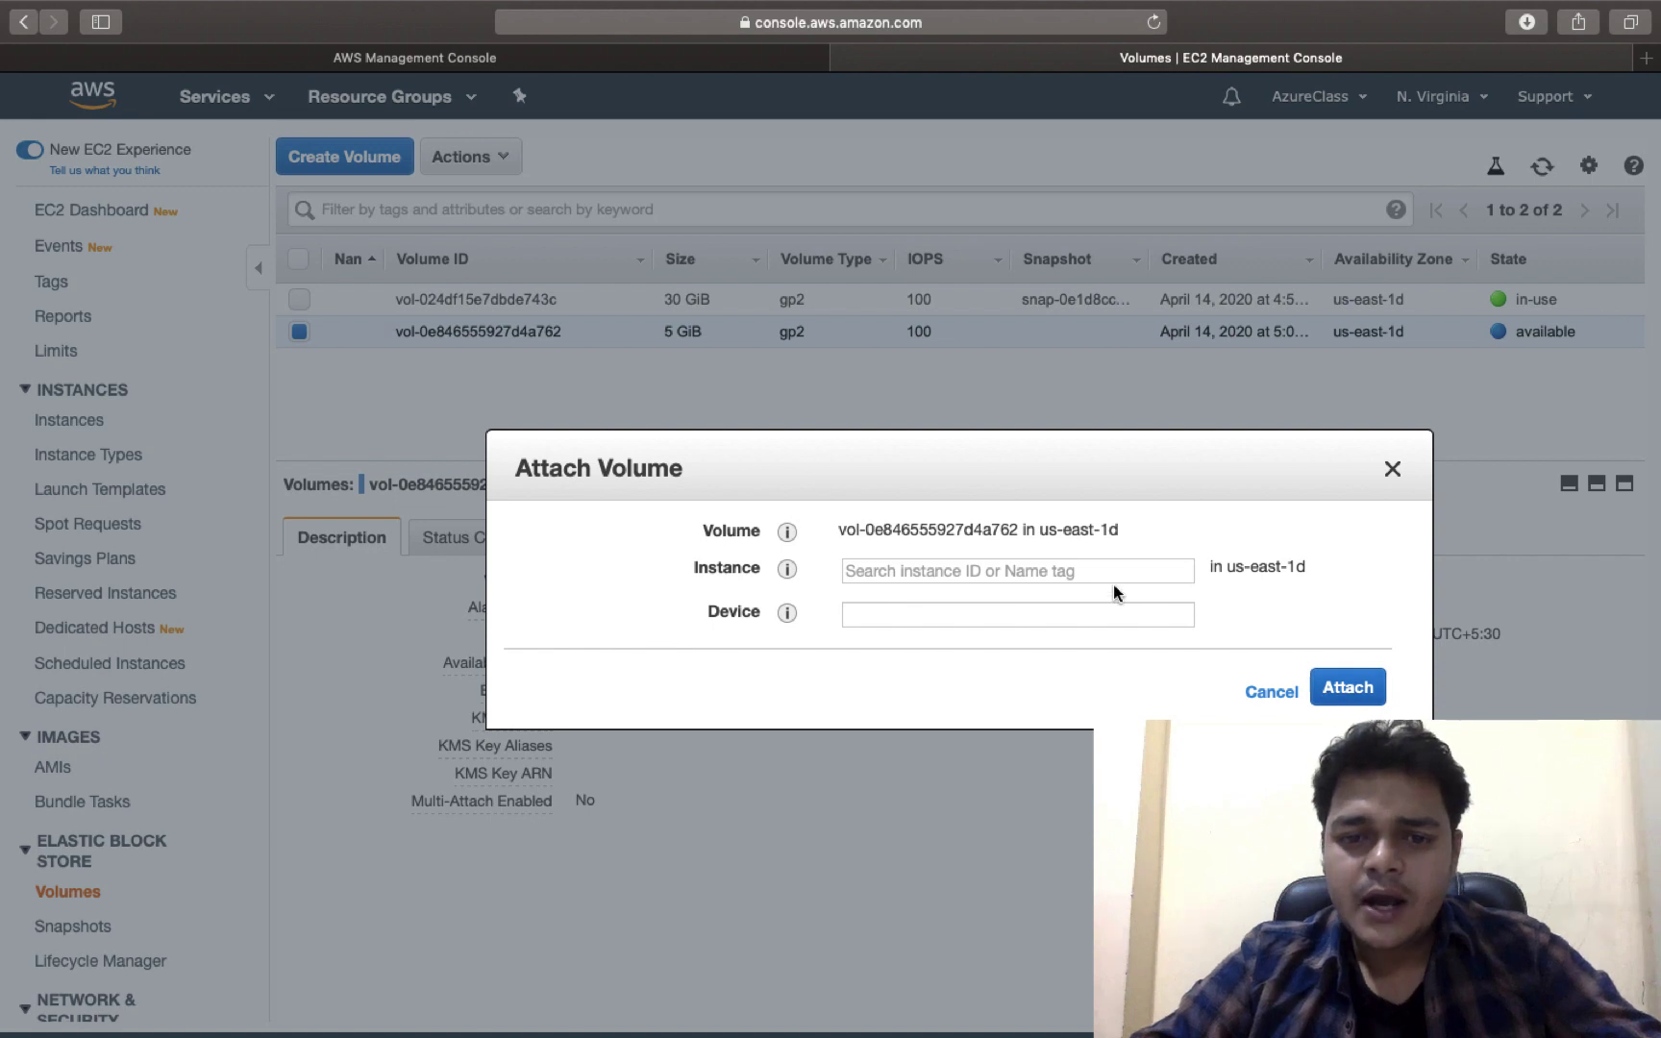
{"action": "left_click", "coordinate": [1039, 564]}
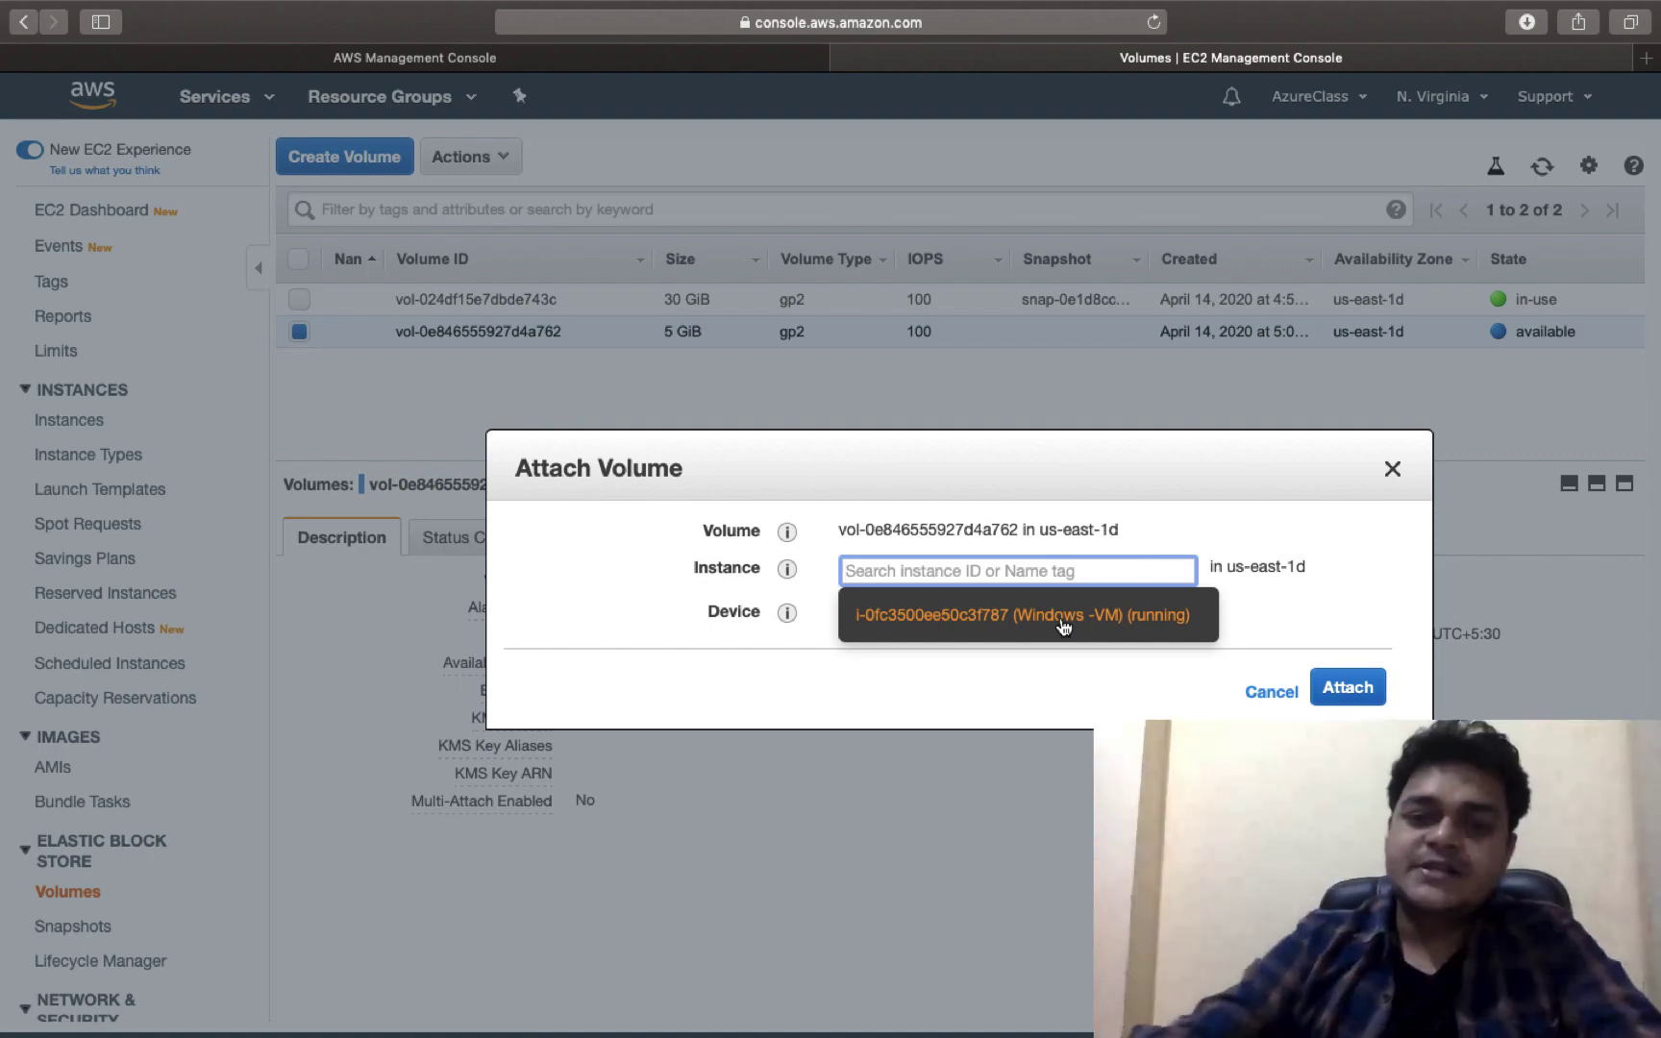
{"action": "left_click", "coordinate": [1063, 620]}
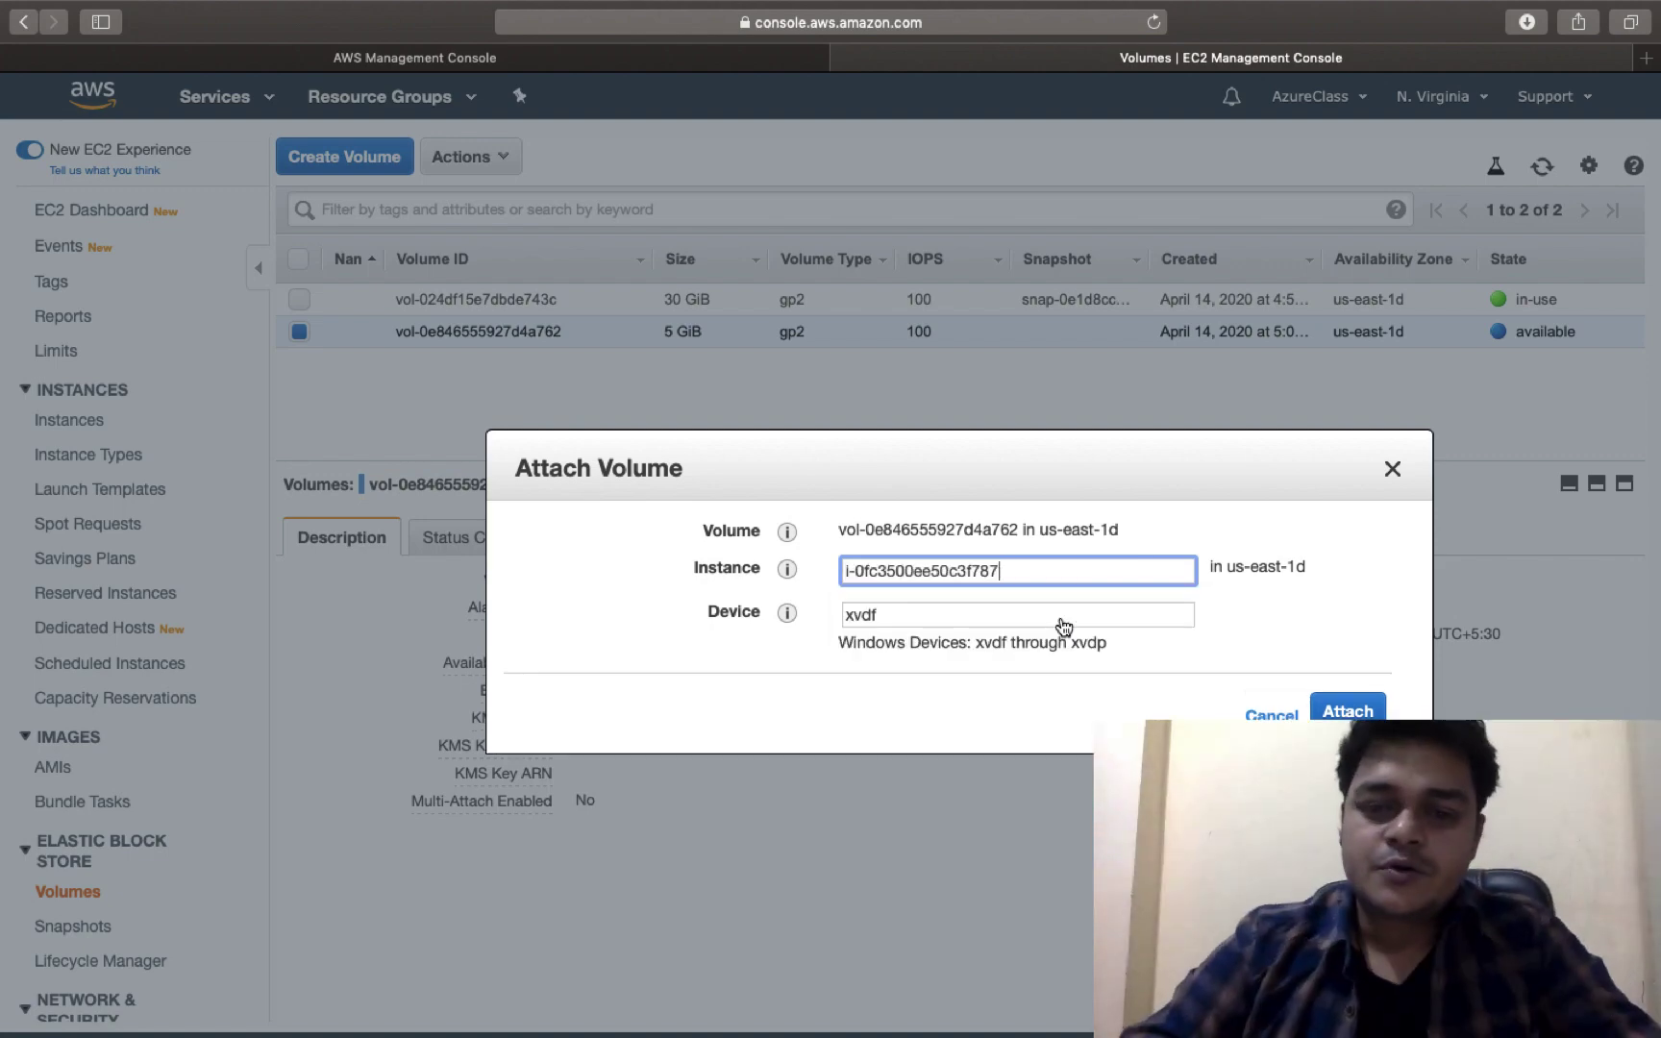
{"action": "left_click", "coordinate": [1332, 710]}
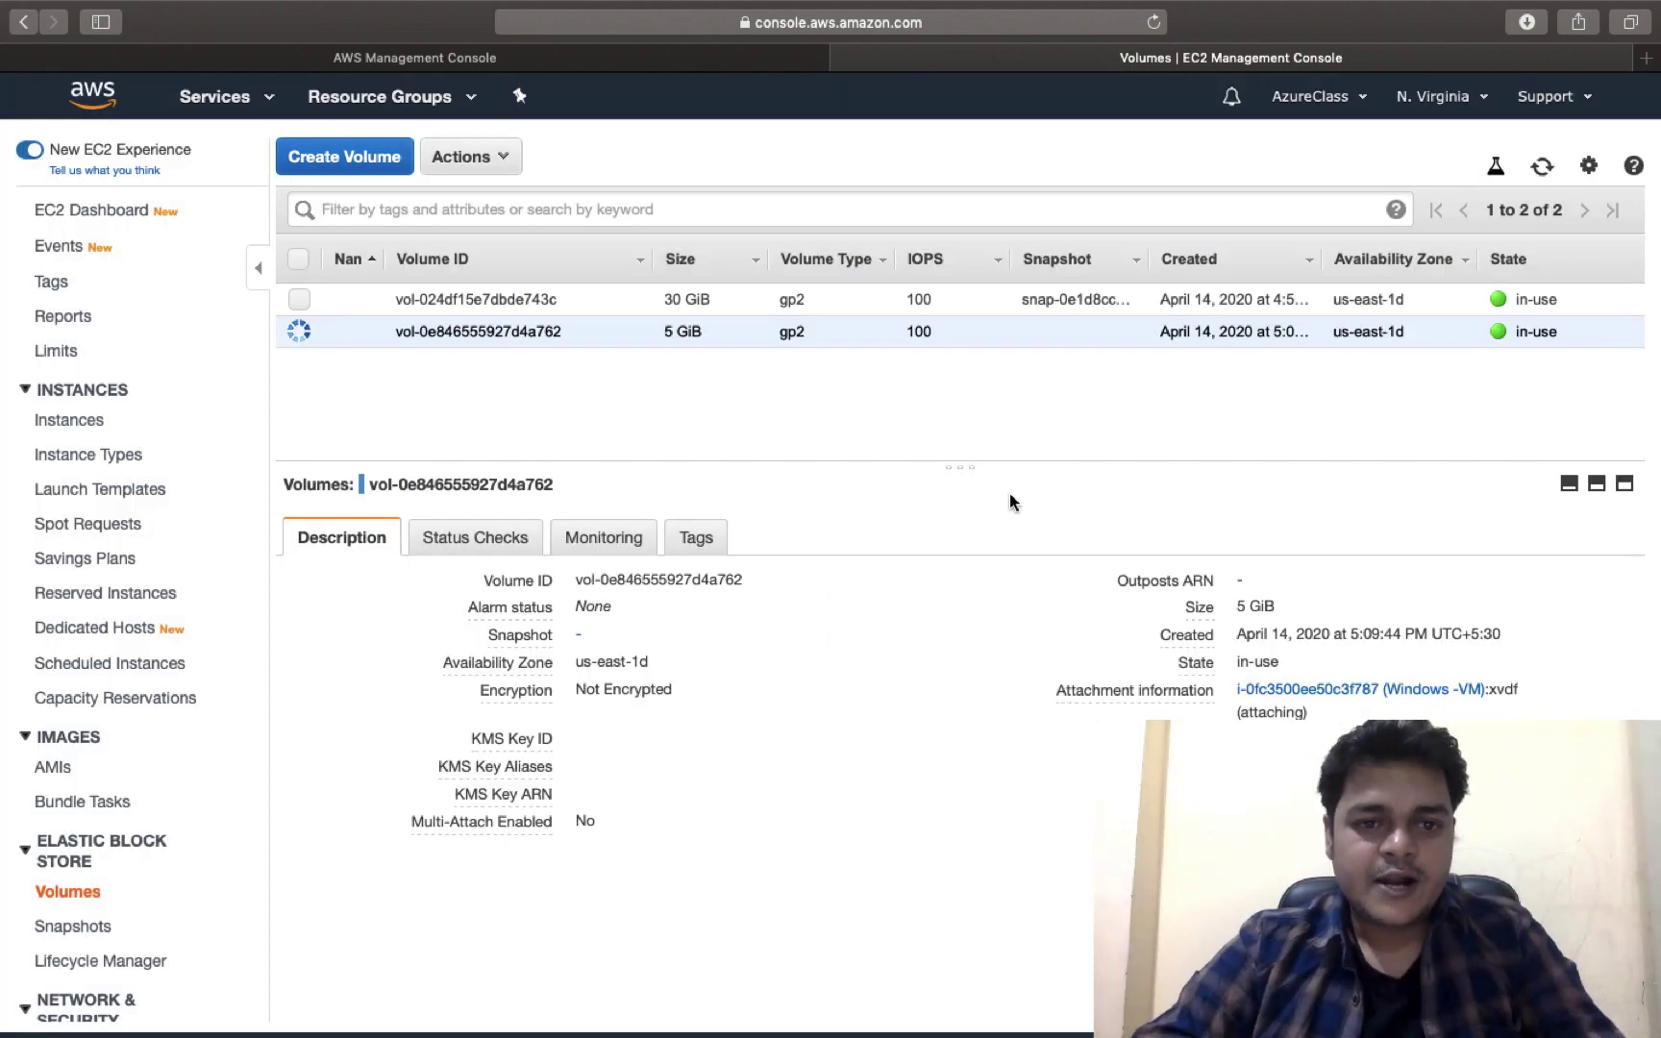
{"action": "left_click", "coordinate": [1541, 167]}
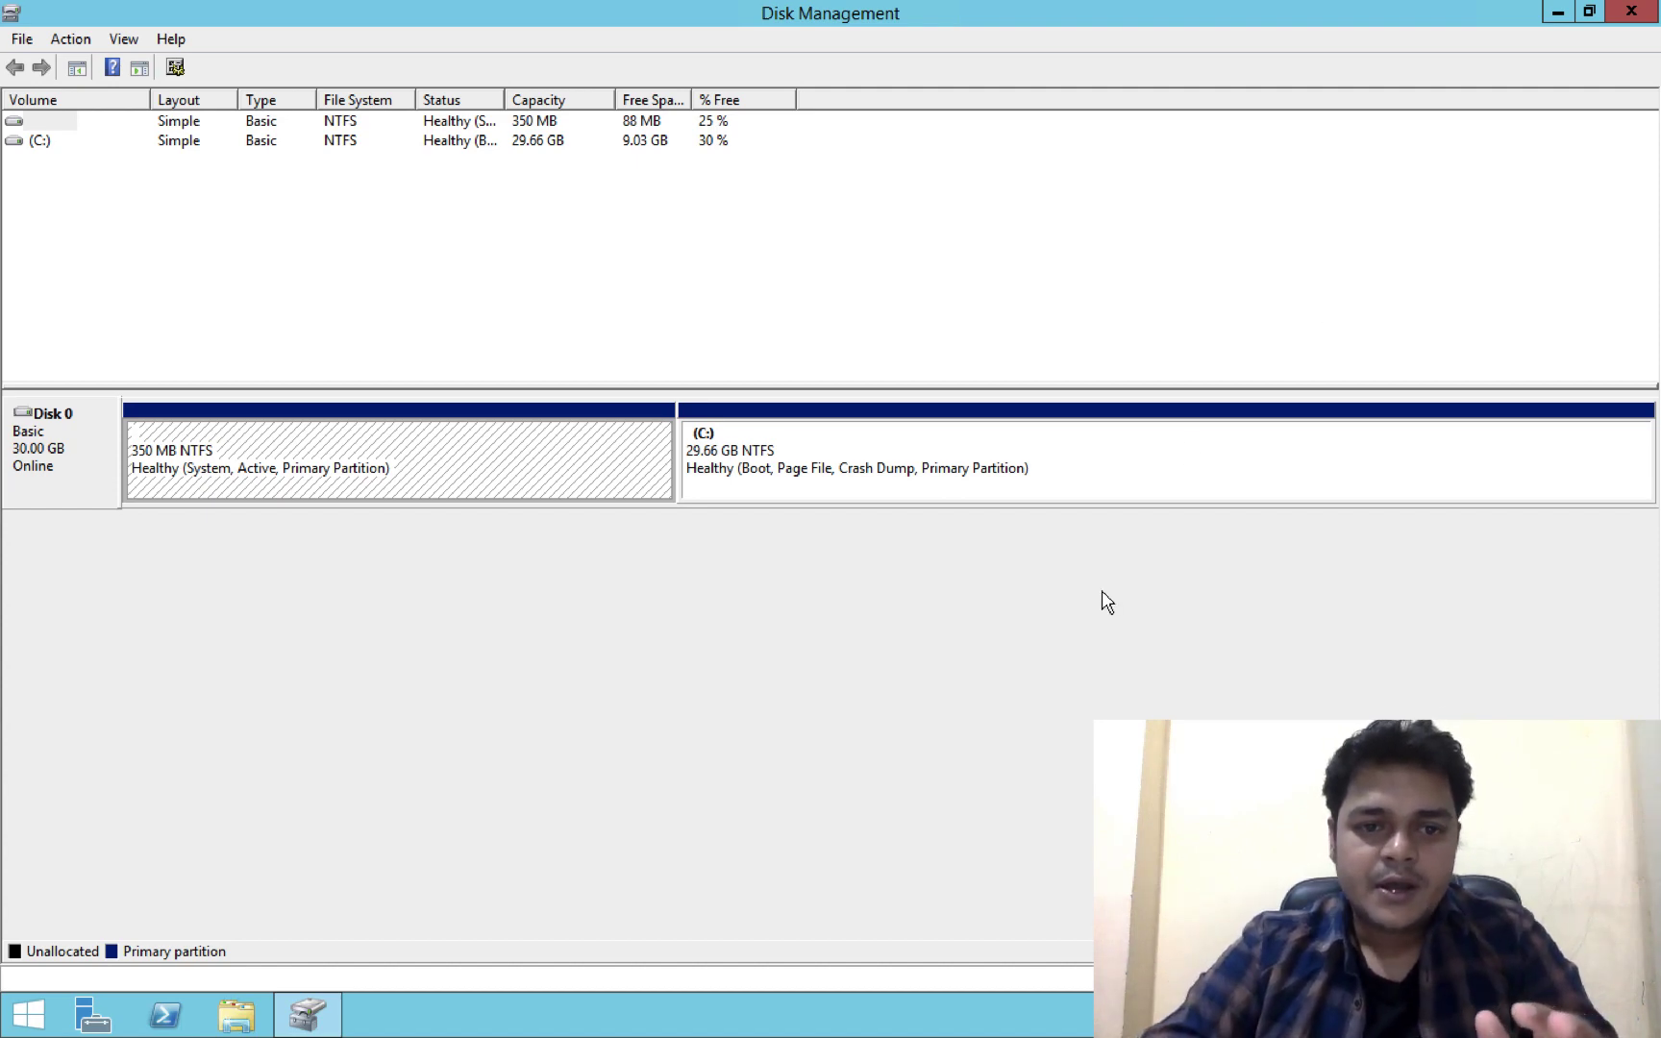
Step: Switch to the AWS console and refresh the volumes list to check the 5 GiB volume's attachment status
{"action": "key", "text": "super+Tab"}
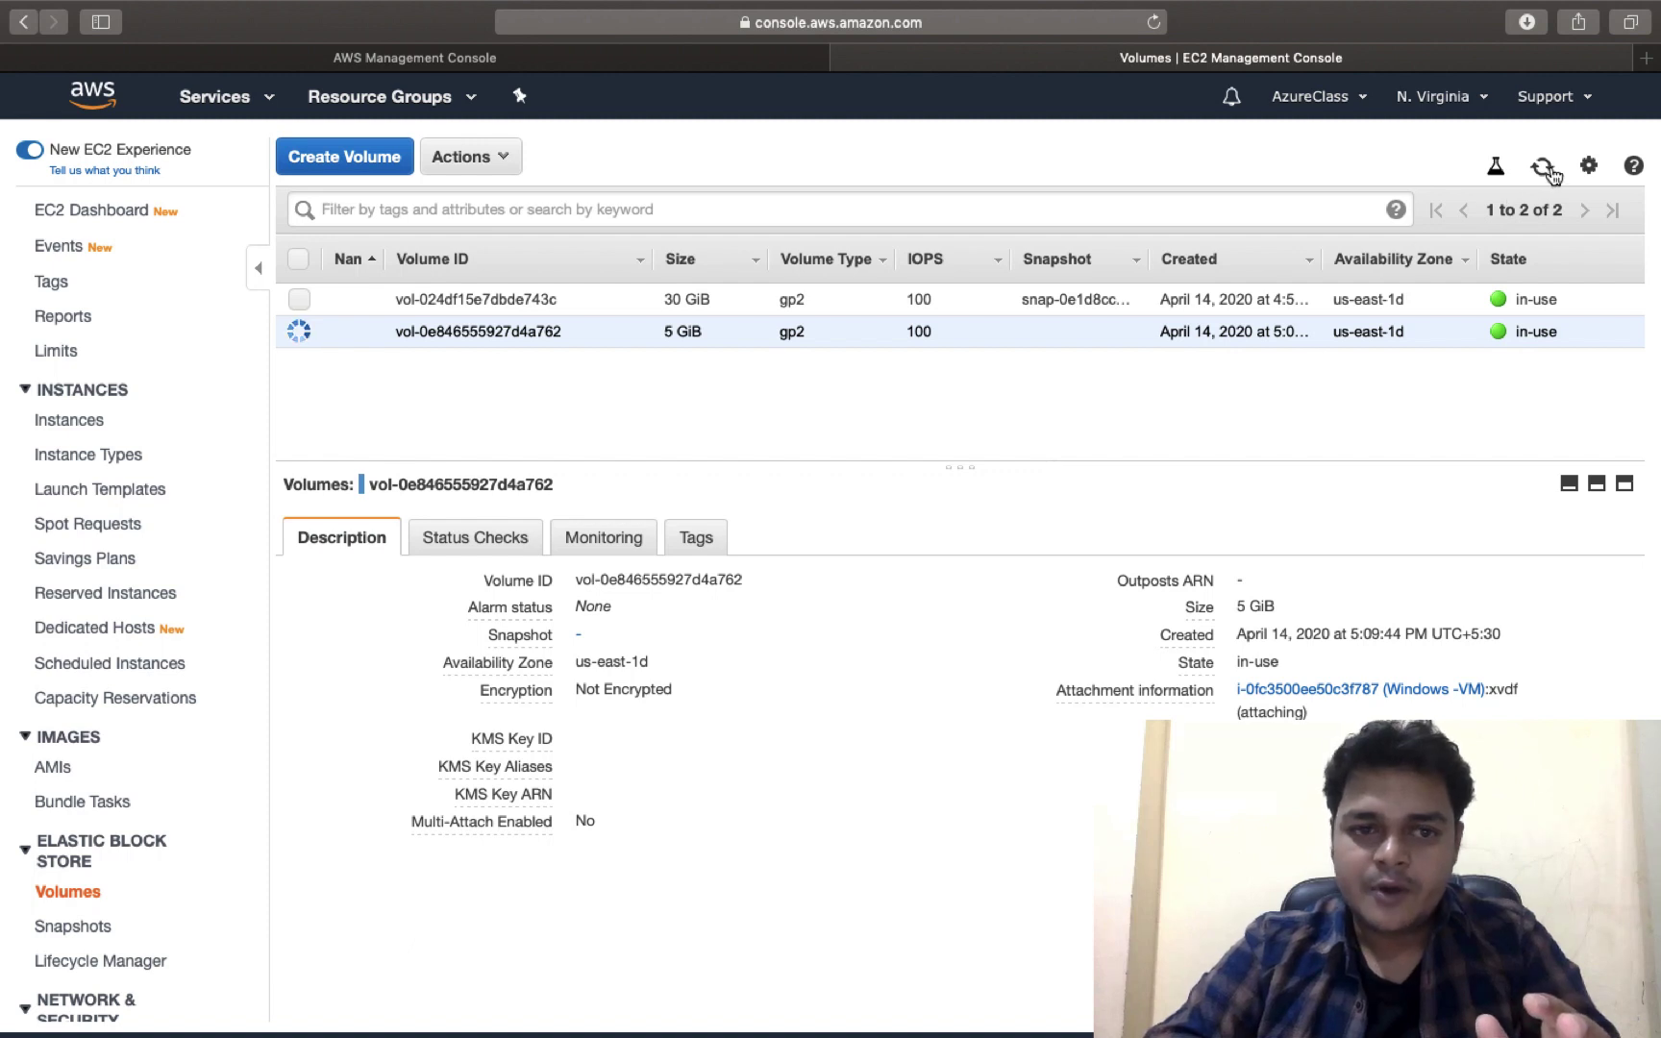
{"action": "left_click", "coordinate": [1544, 169]}
{"action": "left_click", "coordinate": [1544, 169]}
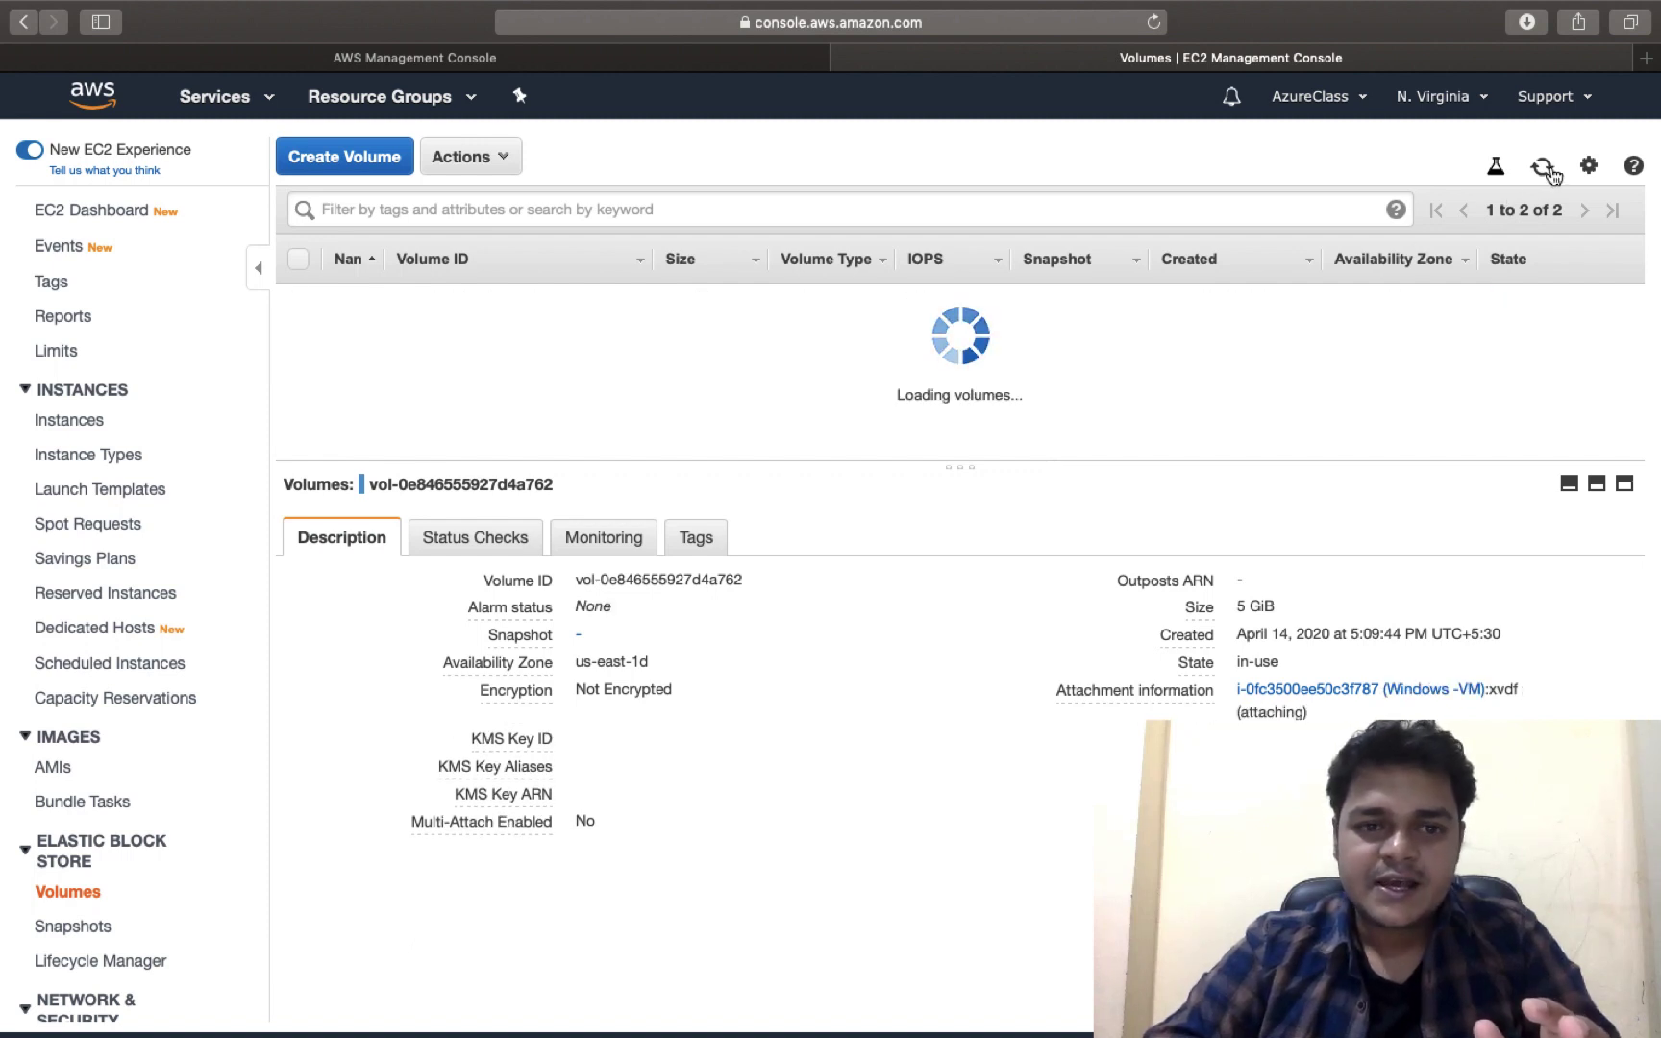
{"action": "left_click", "coordinate": [1549, 170]}
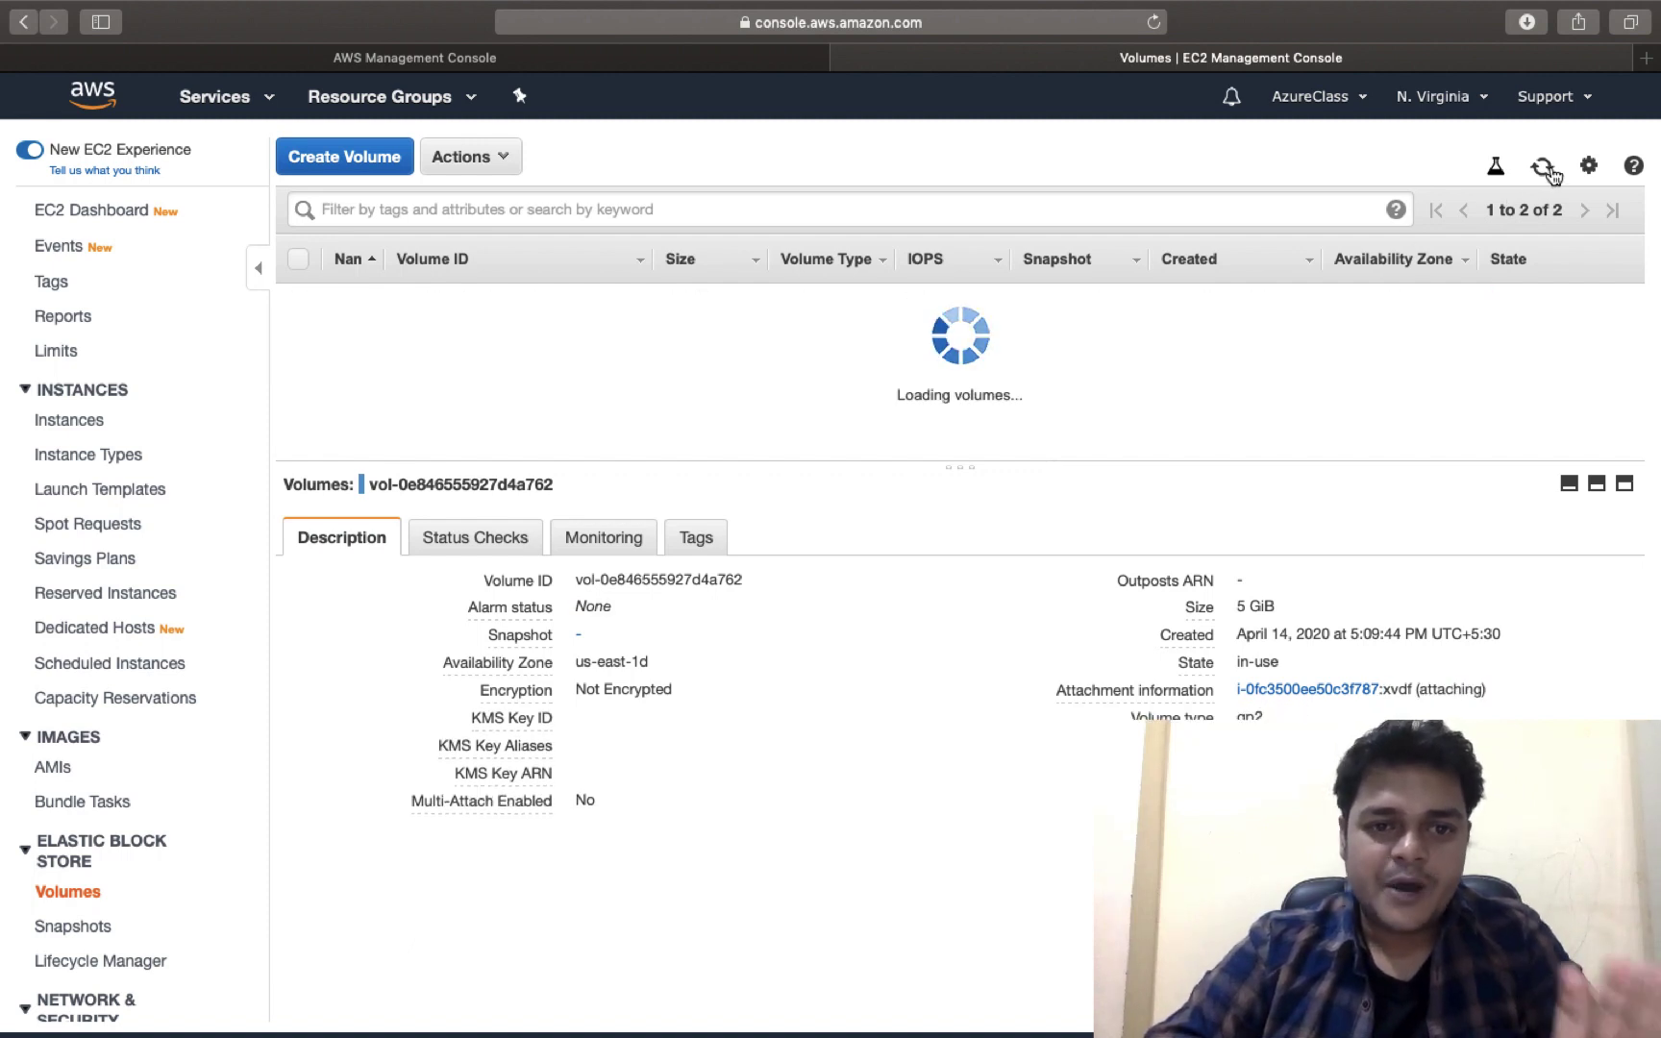
{"action": "left_click", "coordinate": [1549, 170]}
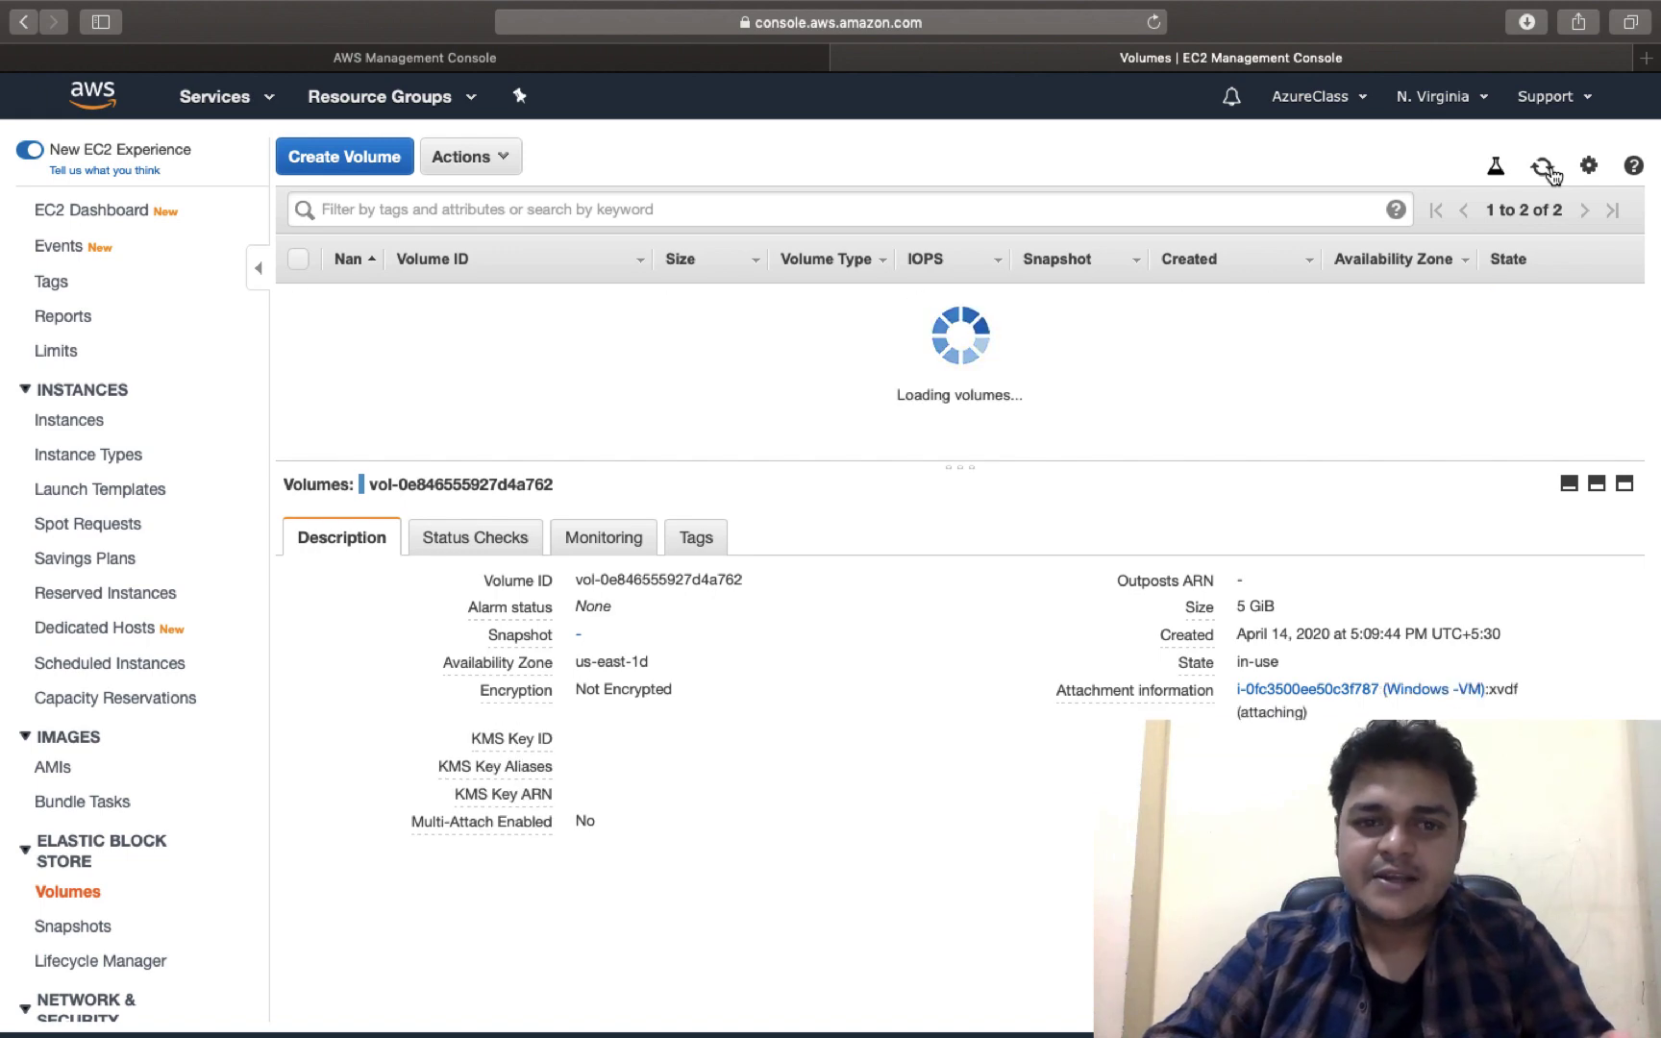
Step: Compare Disk Management on the Windows instance with the AWS volumes list, refreshing the list repeatedly to track the 5 GiB volume's attachment
{"action": "key", "text": "ctrl+Right"}
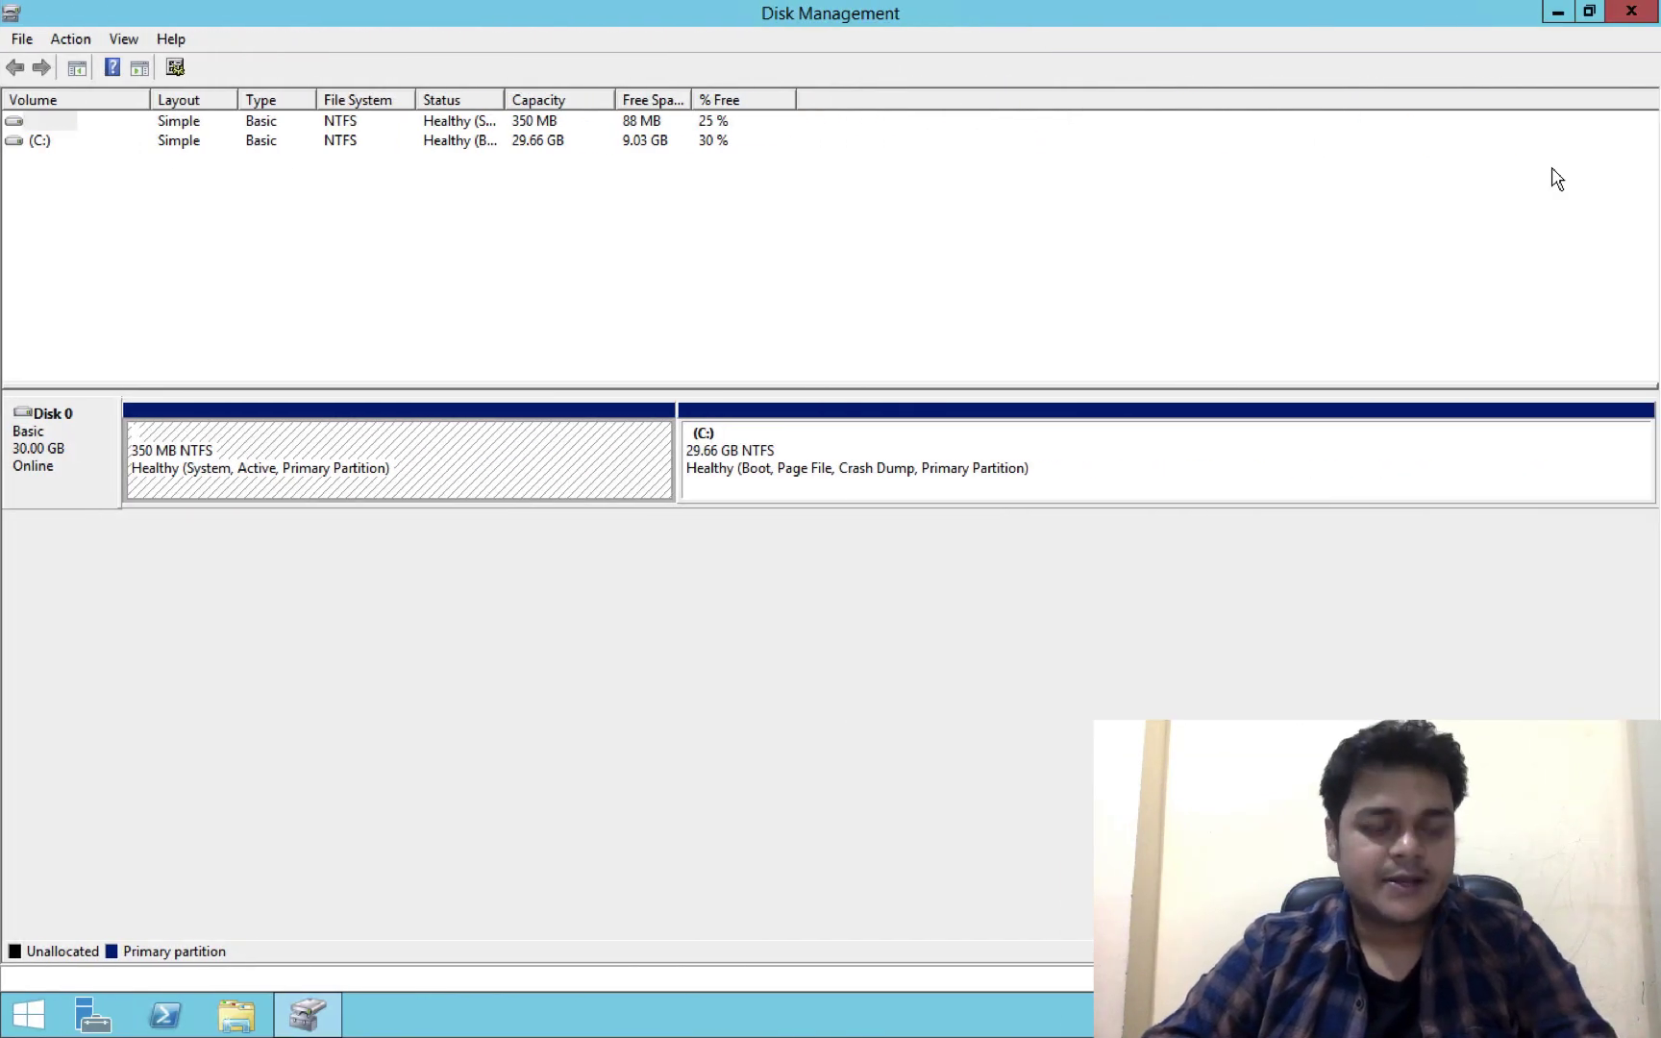
{"action": "key", "text": "ctrl+Left"}
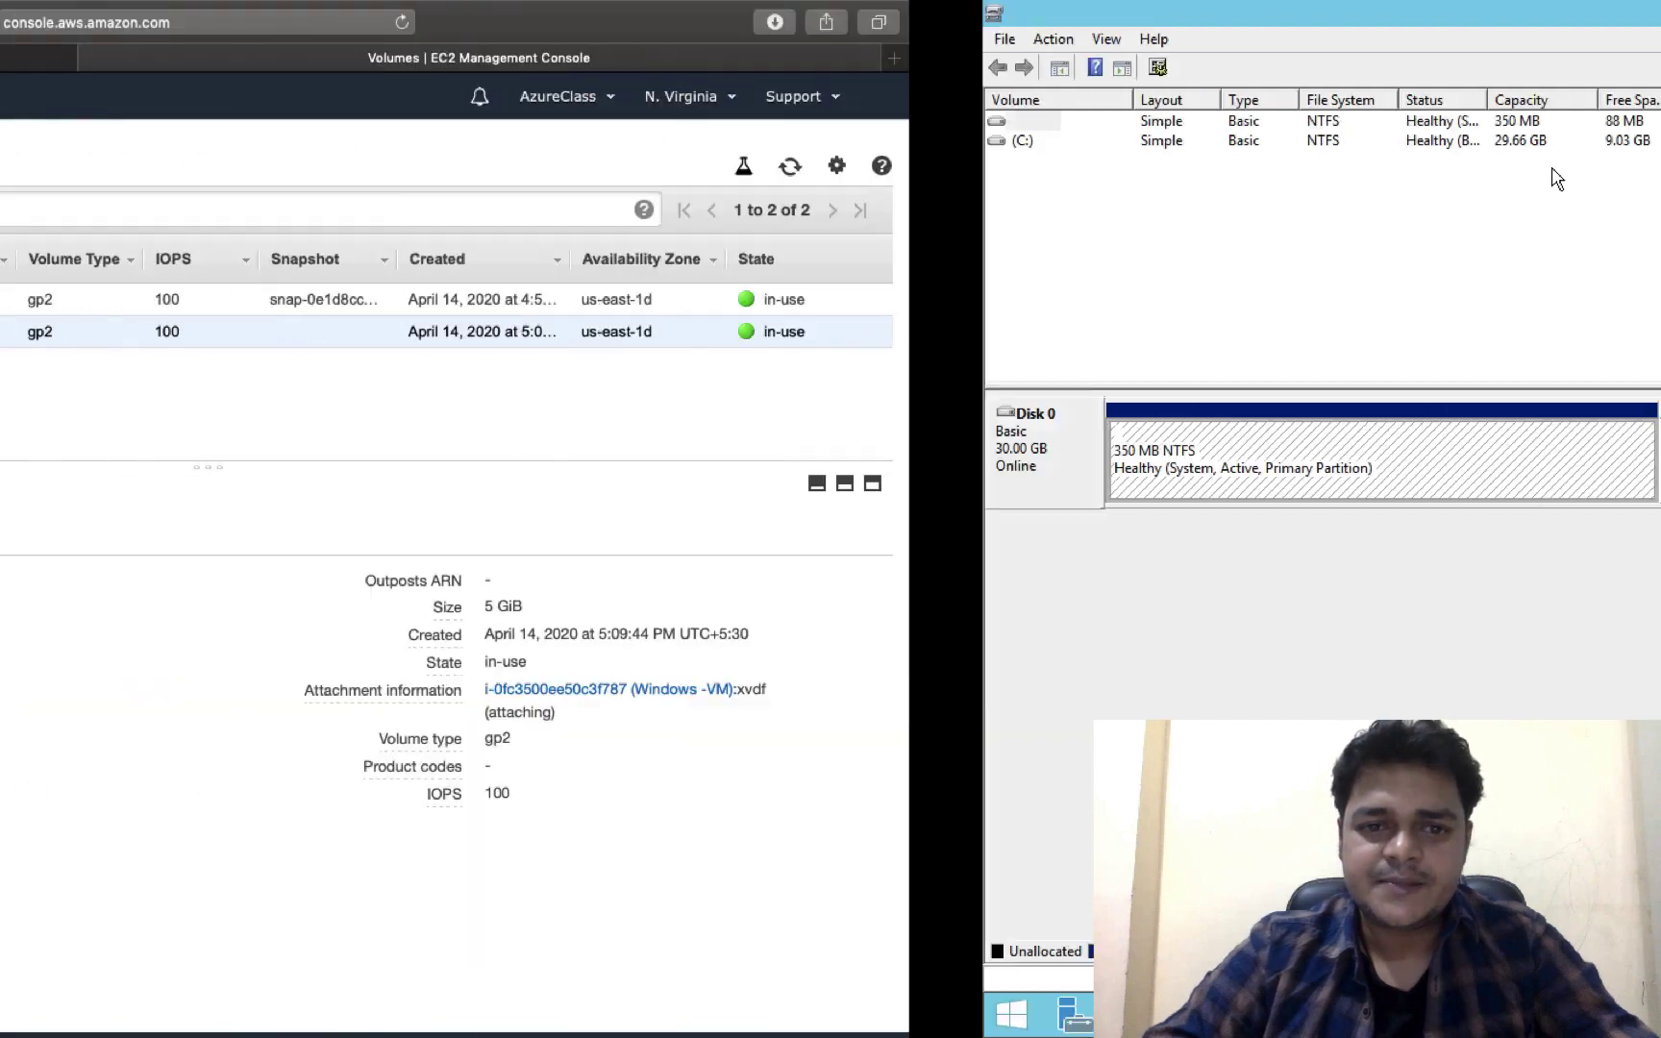
{"action": "left_click", "coordinate": [1550, 170]}
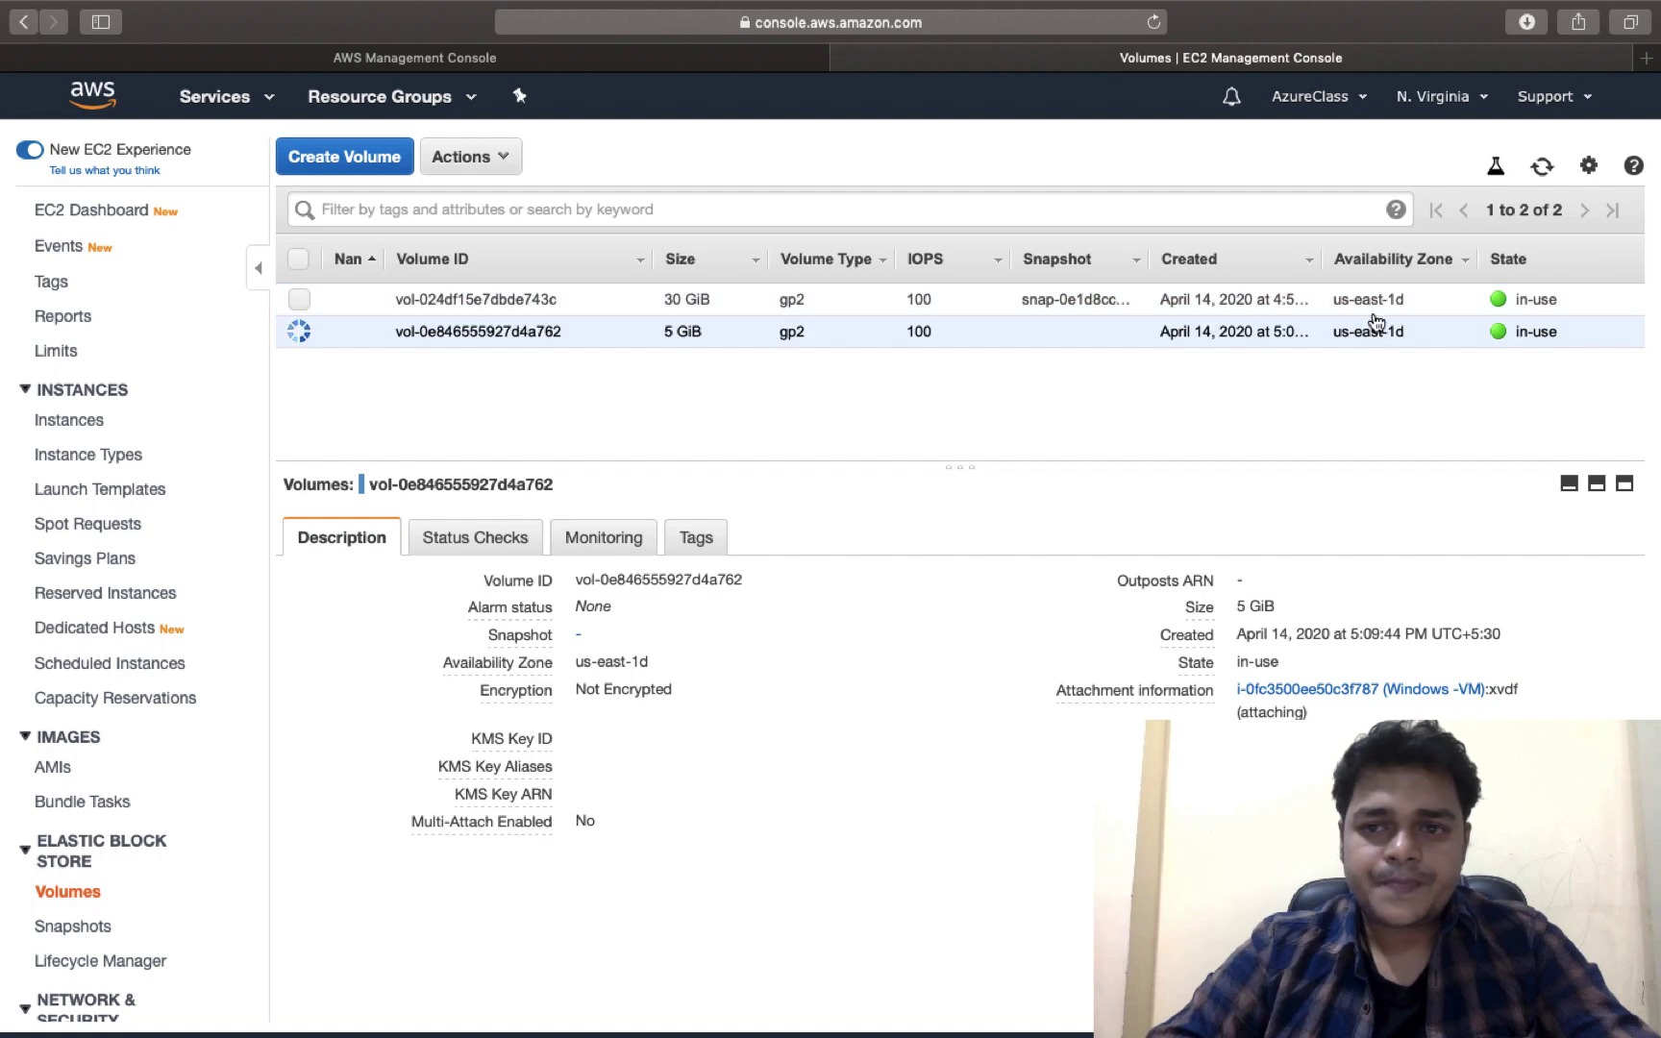
{"action": "left_click", "coordinate": [1541, 173]}
{"action": "left_click", "coordinate": [1541, 174]}
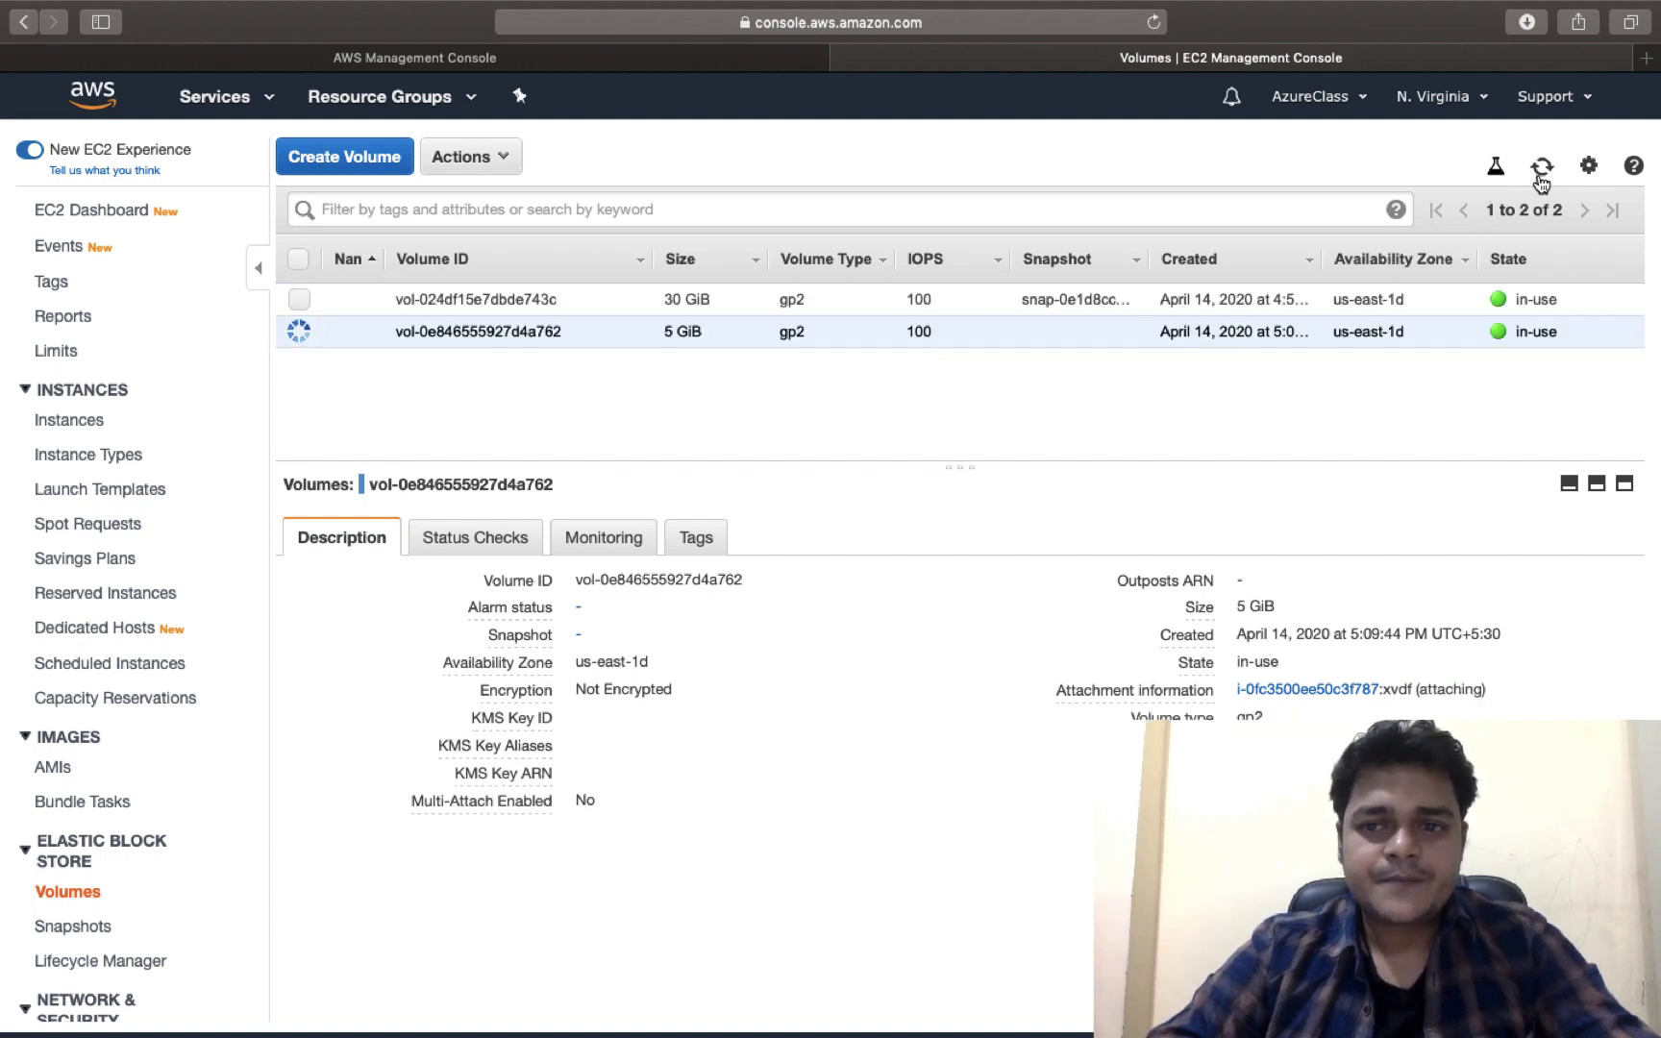
{"action": "key", "text": "ctrl+Right"}
{"action": "key", "text": "ctrl+Left"}
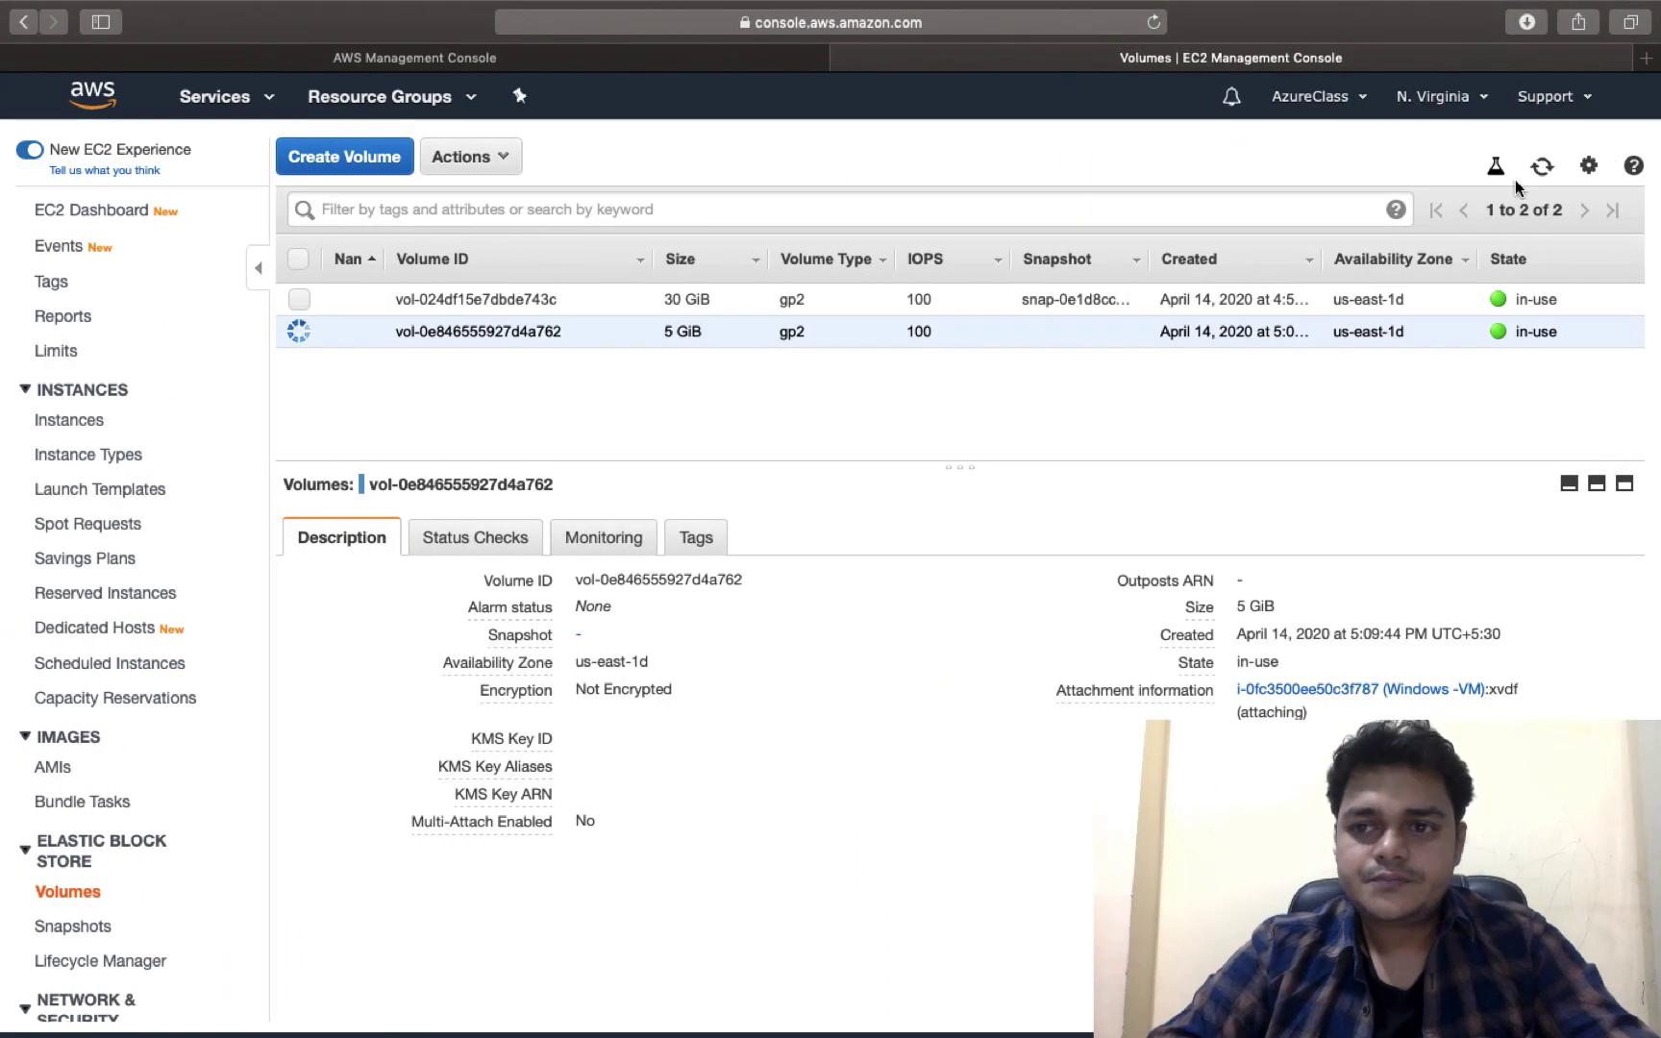
{"action": "left_click", "coordinate": [1546, 168]}
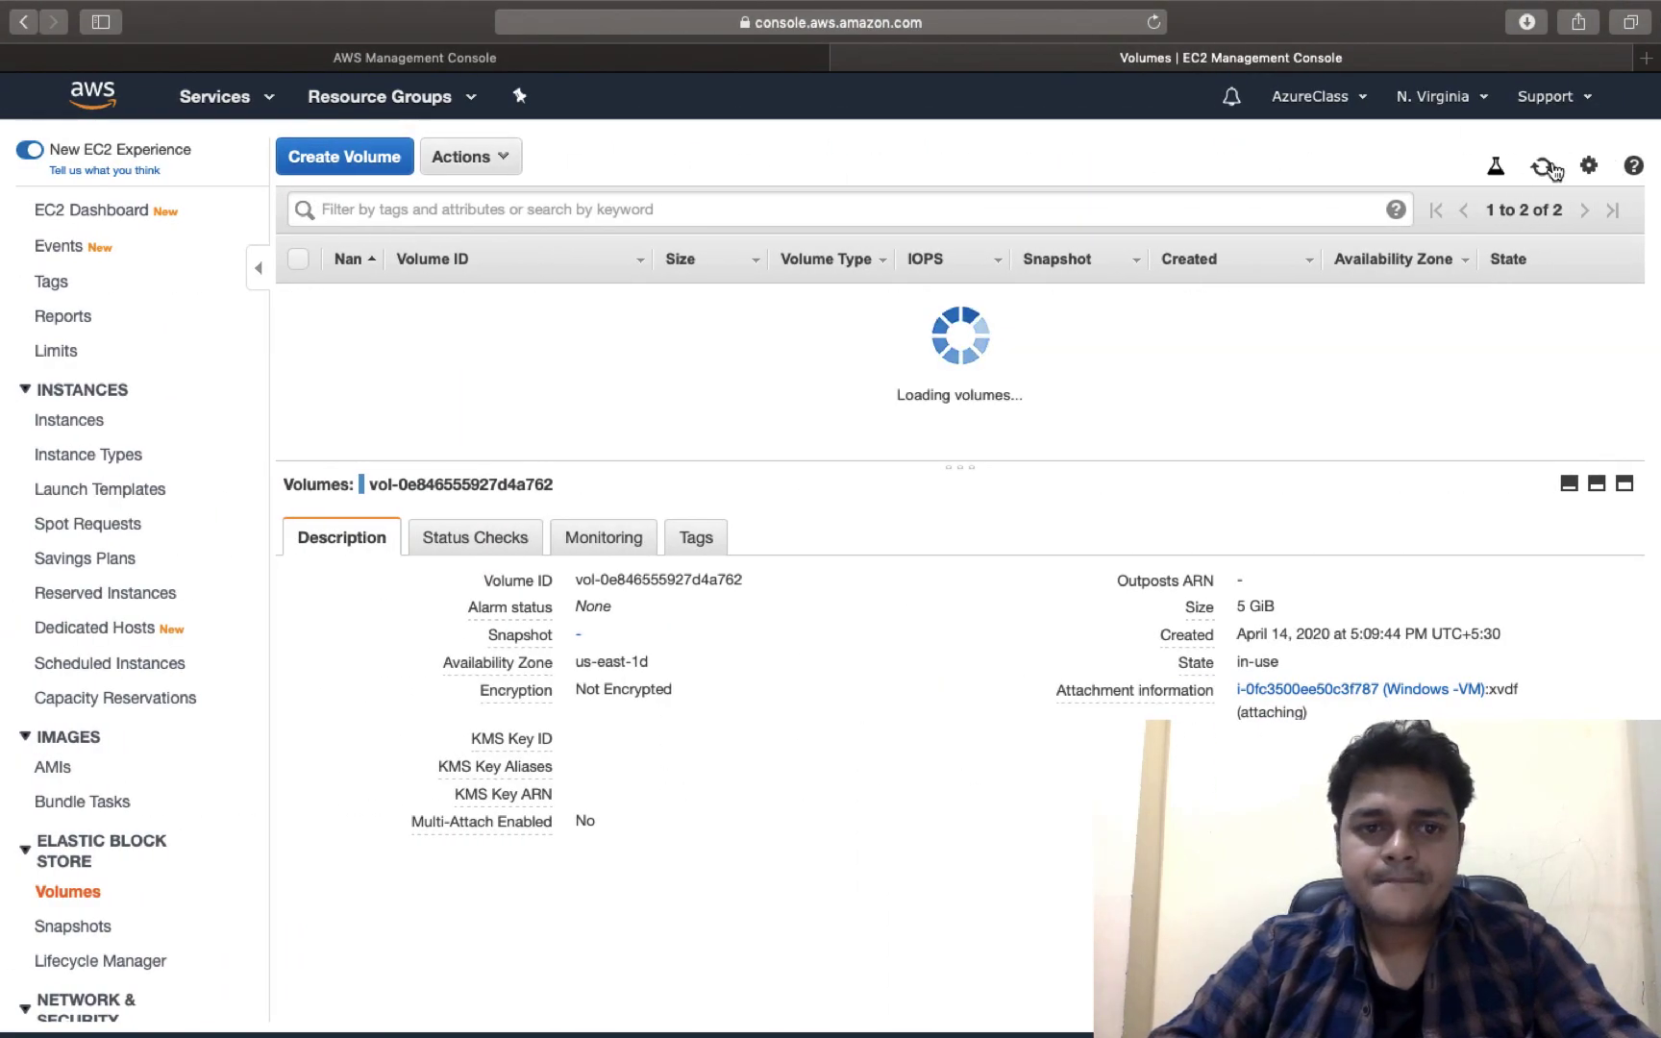
{"action": "left_click", "coordinate": [1548, 169]}
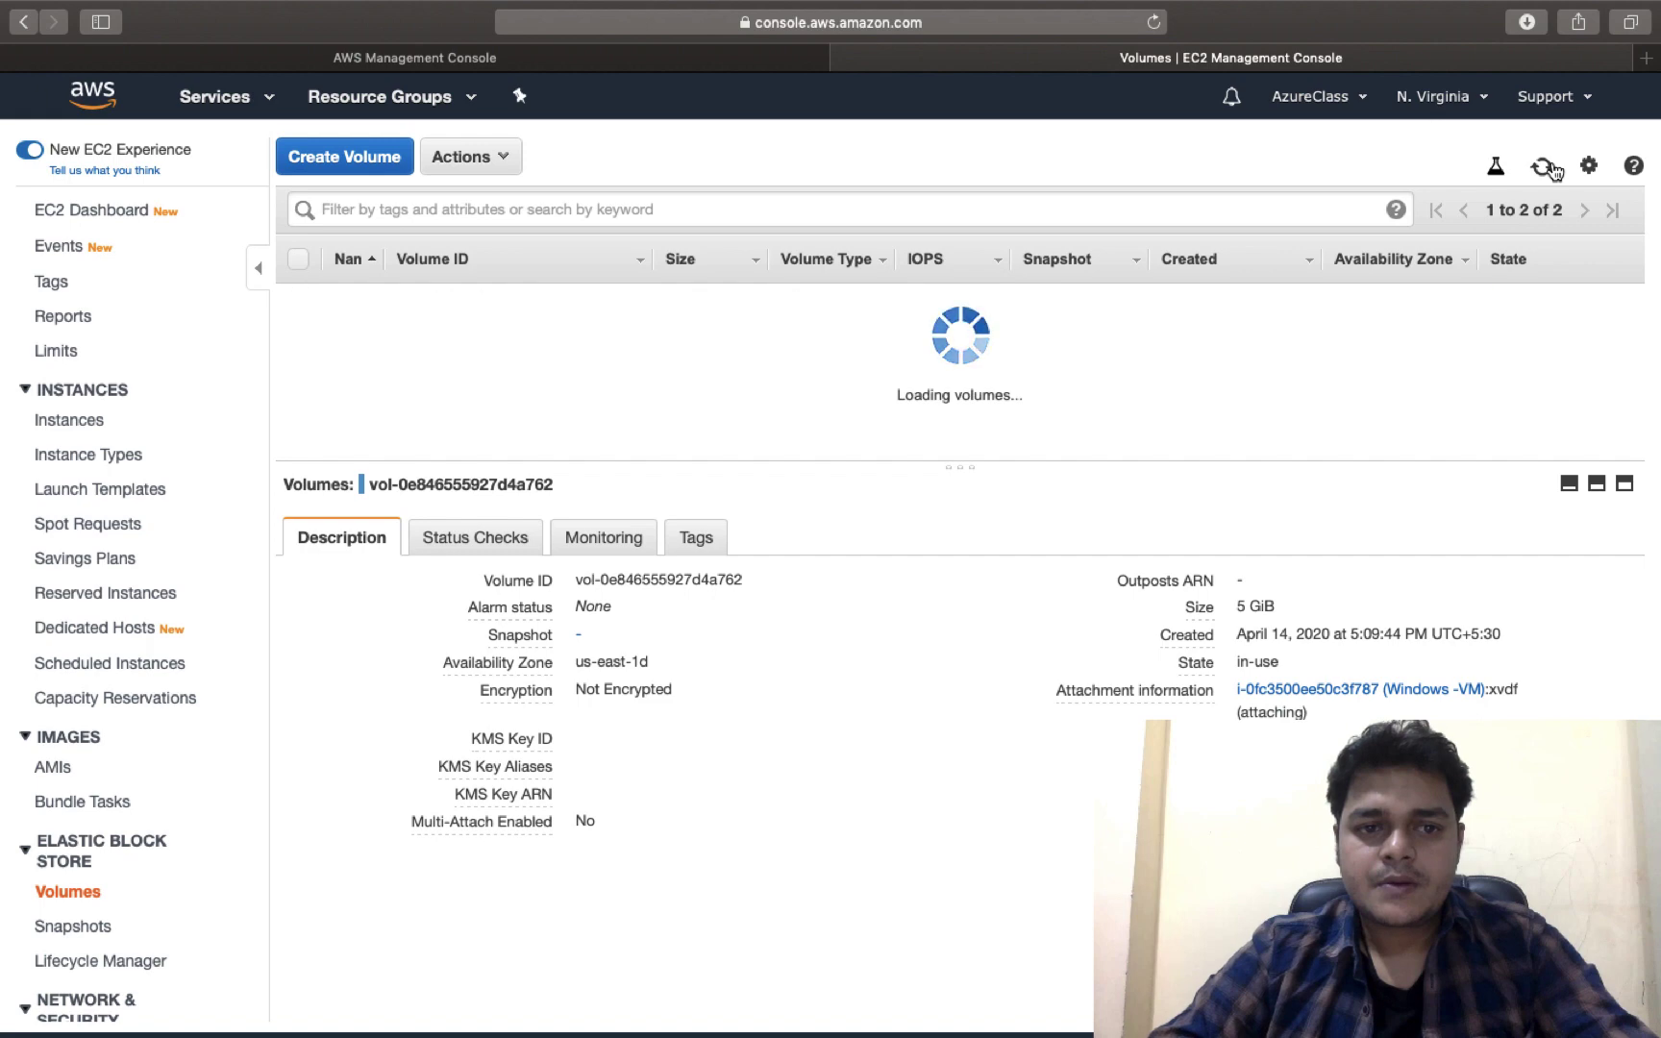
{"action": "left_click", "coordinate": [1541, 176]}
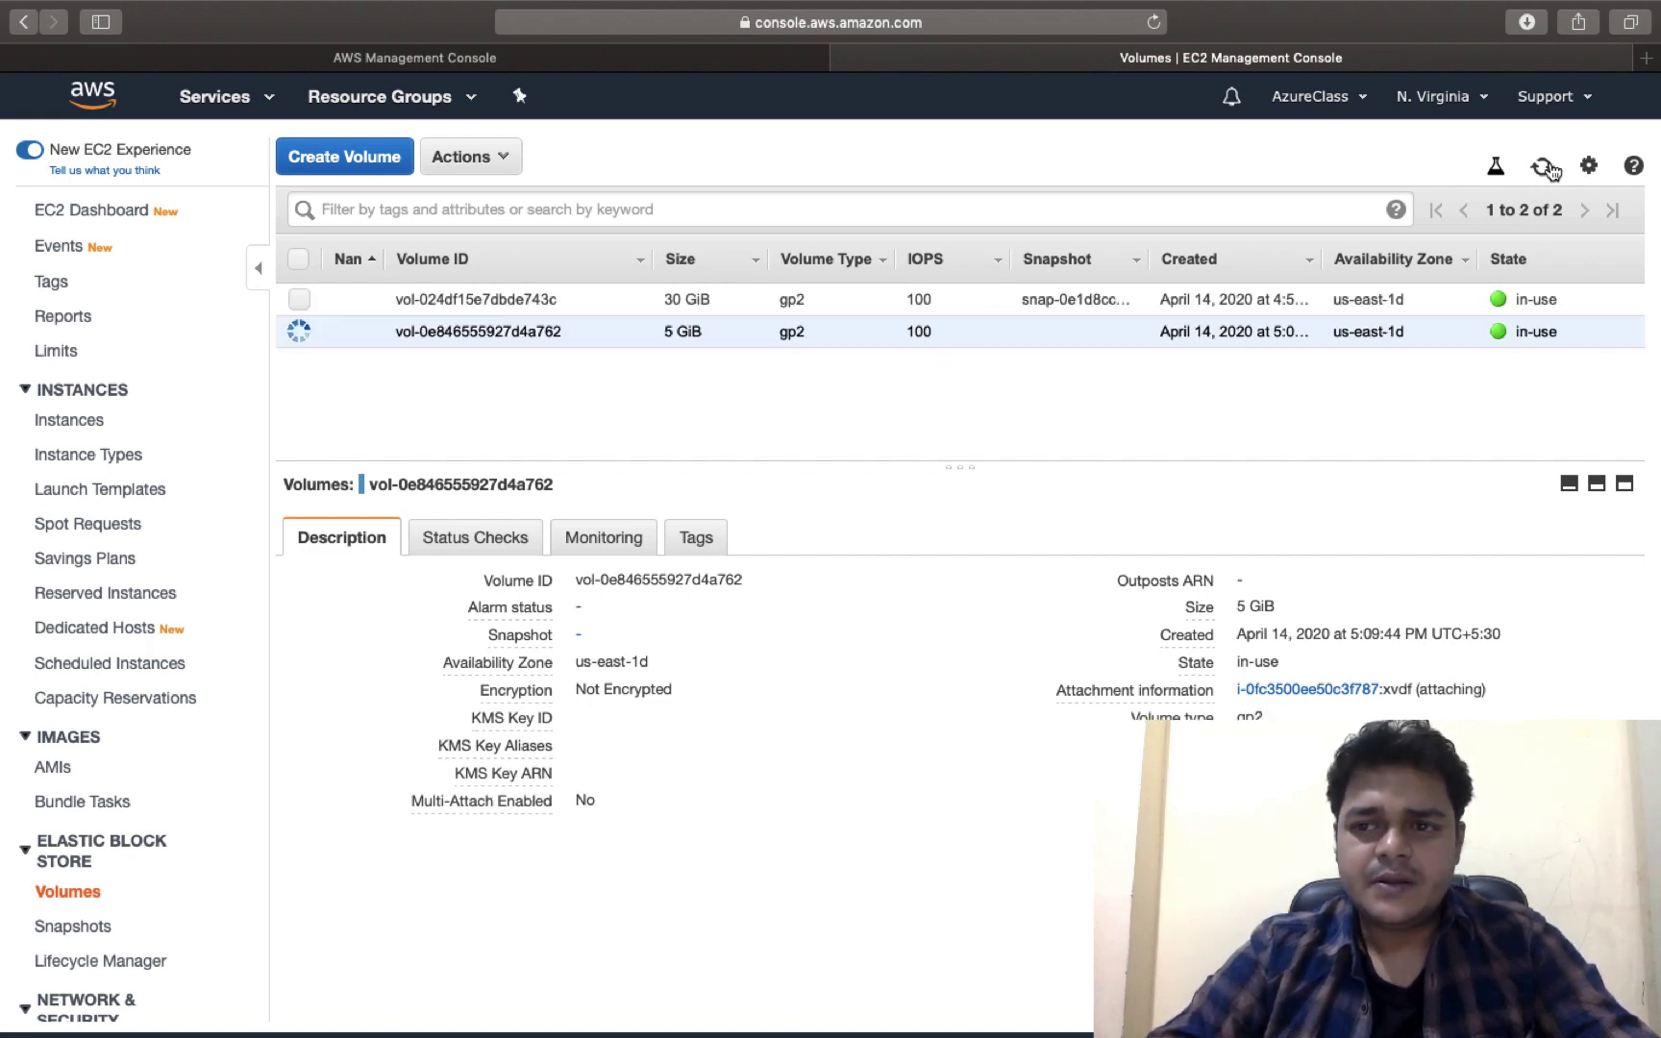
{"action": "left_click", "coordinate": [1545, 169]}
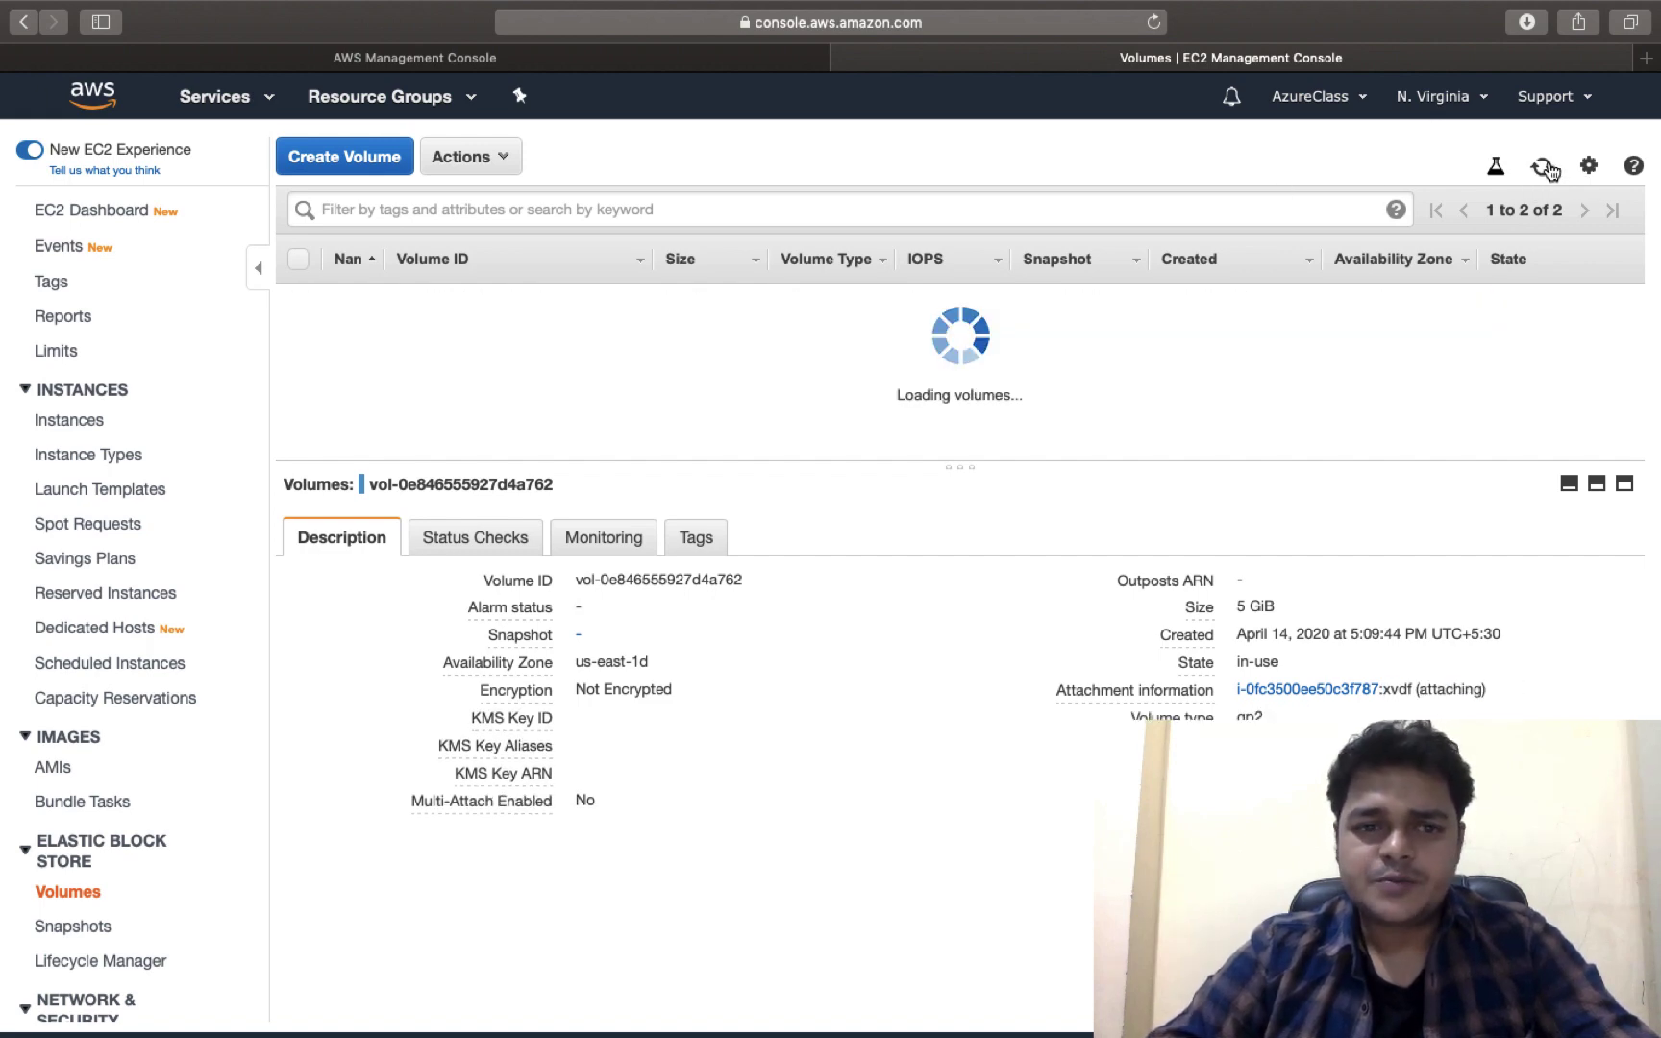
Step: Select all volumes, refresh the list, clear the selection and refresh again to check the attachment progress
{"action": "left_click", "coordinate": [298, 258]}
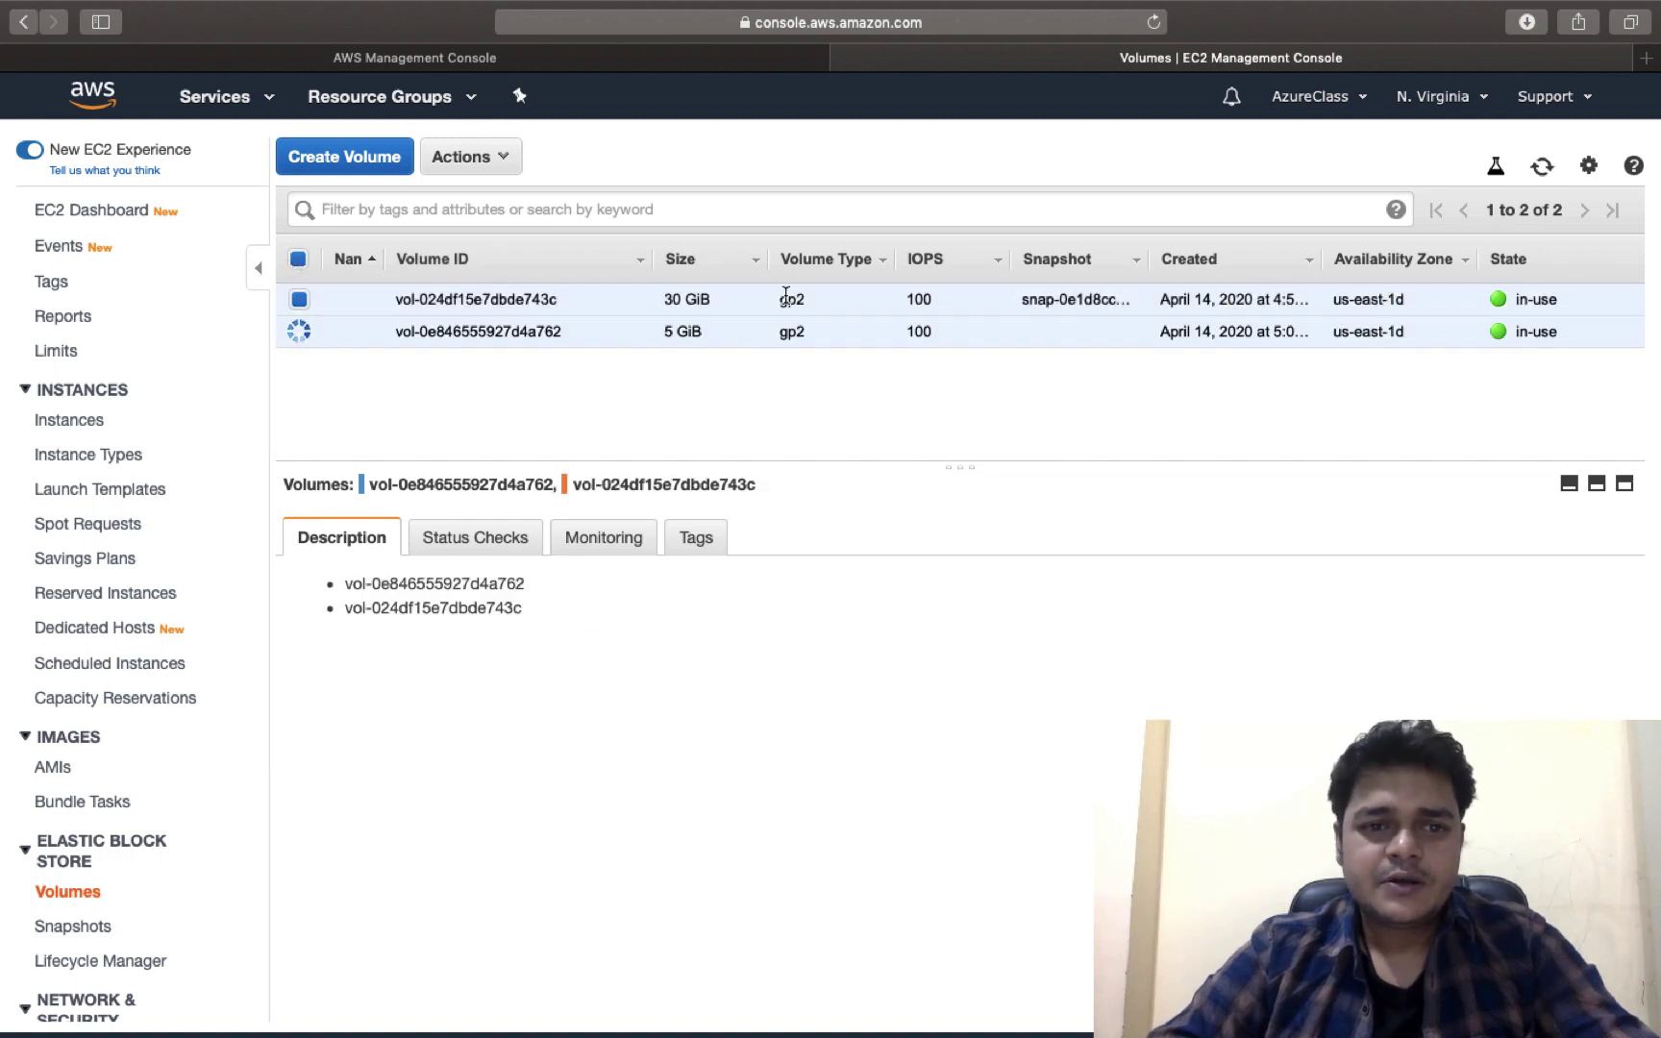
{"action": "left_click", "coordinate": [1544, 172]}
{"action": "left_click", "coordinate": [1546, 171]}
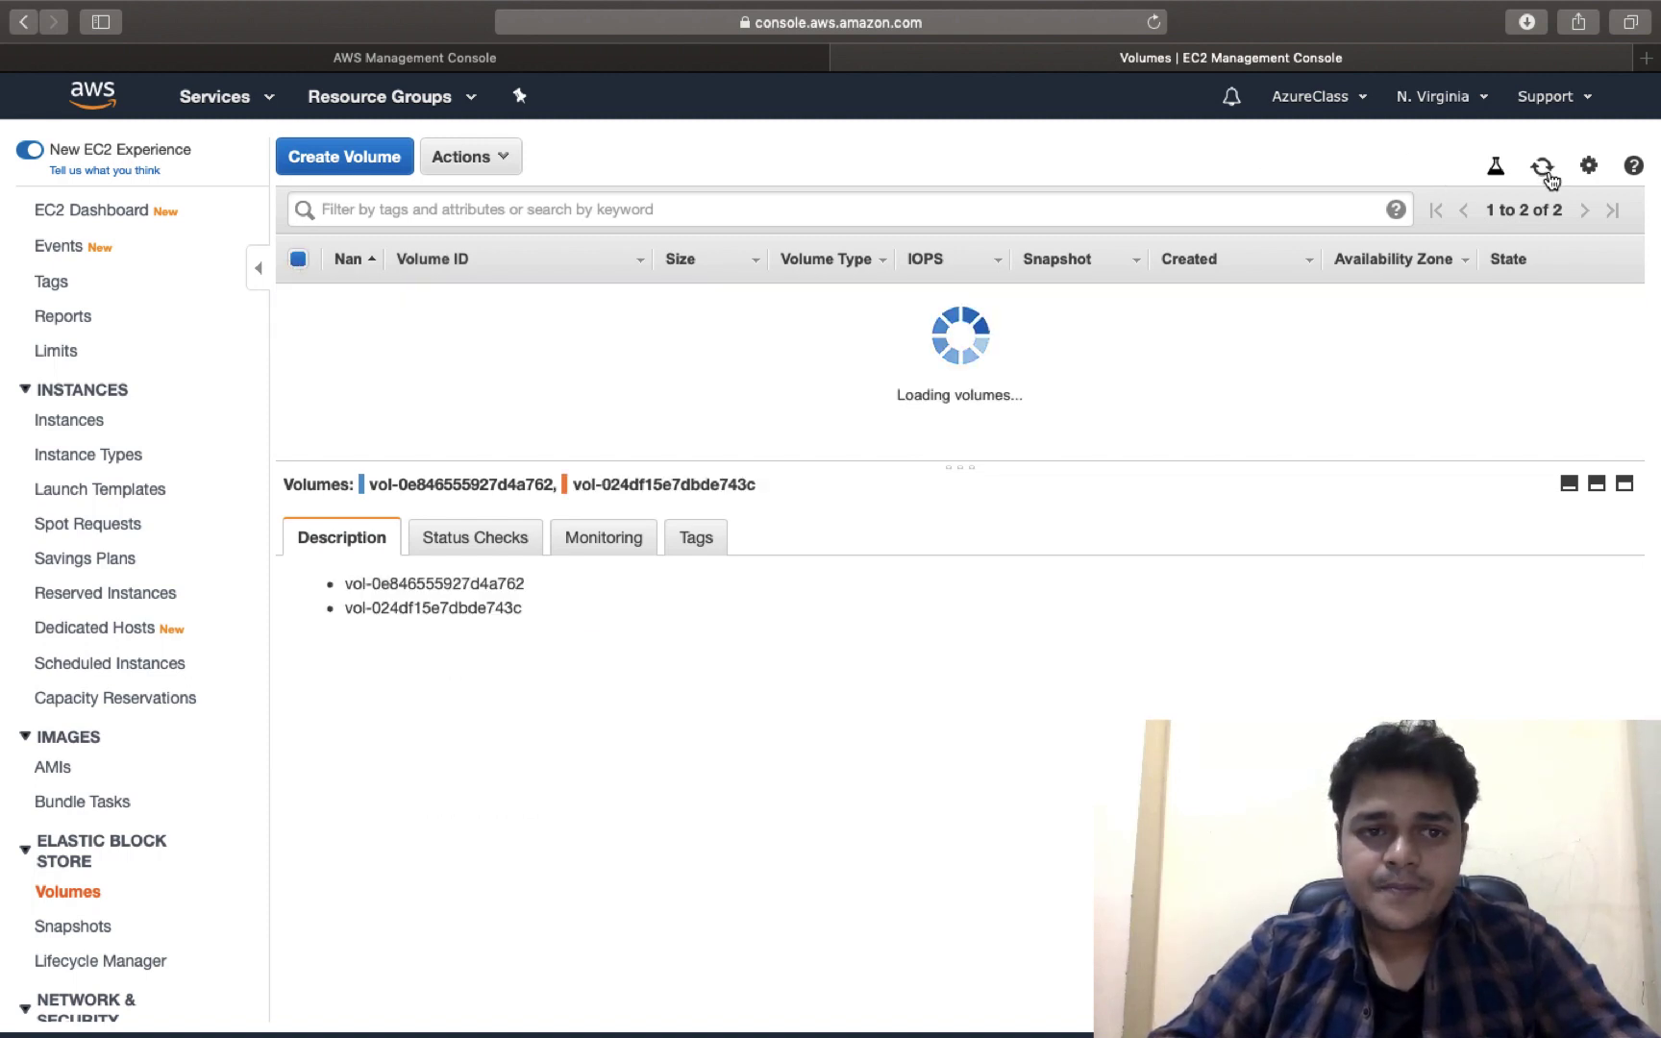
{"action": "left_click", "coordinate": [298, 259]}
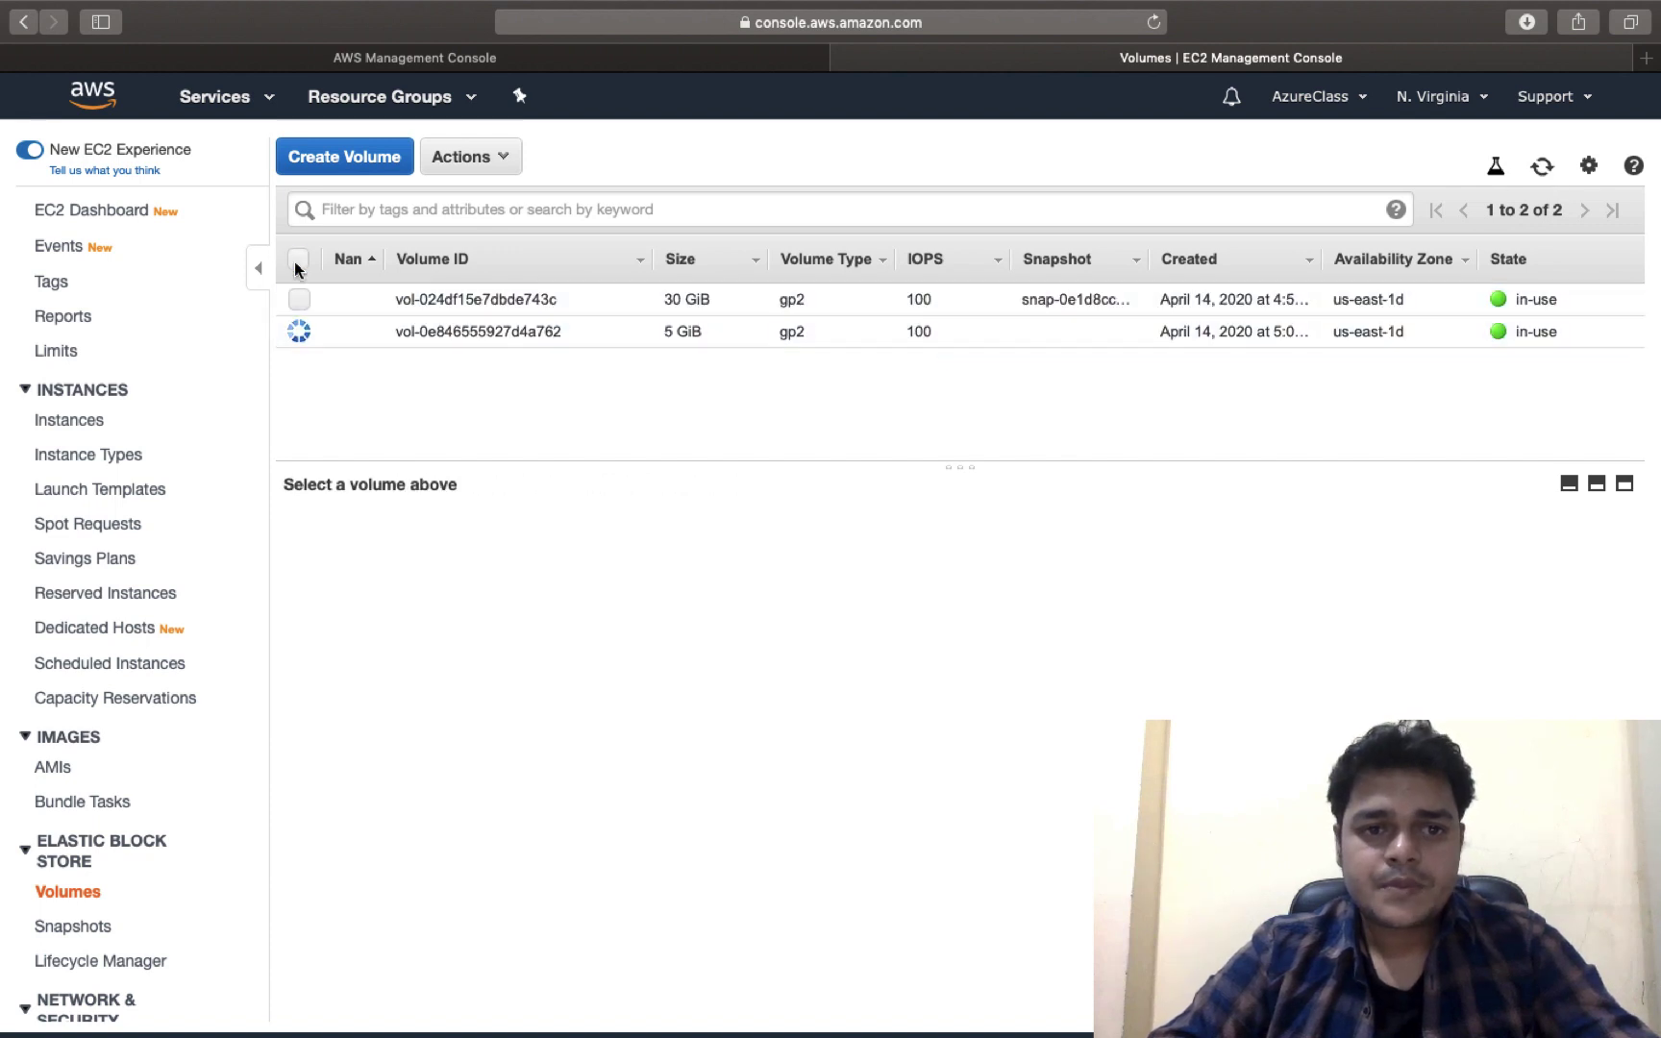
{"action": "left_click", "coordinate": [1543, 168]}
{"action": "left_click", "coordinate": [1543, 169]}
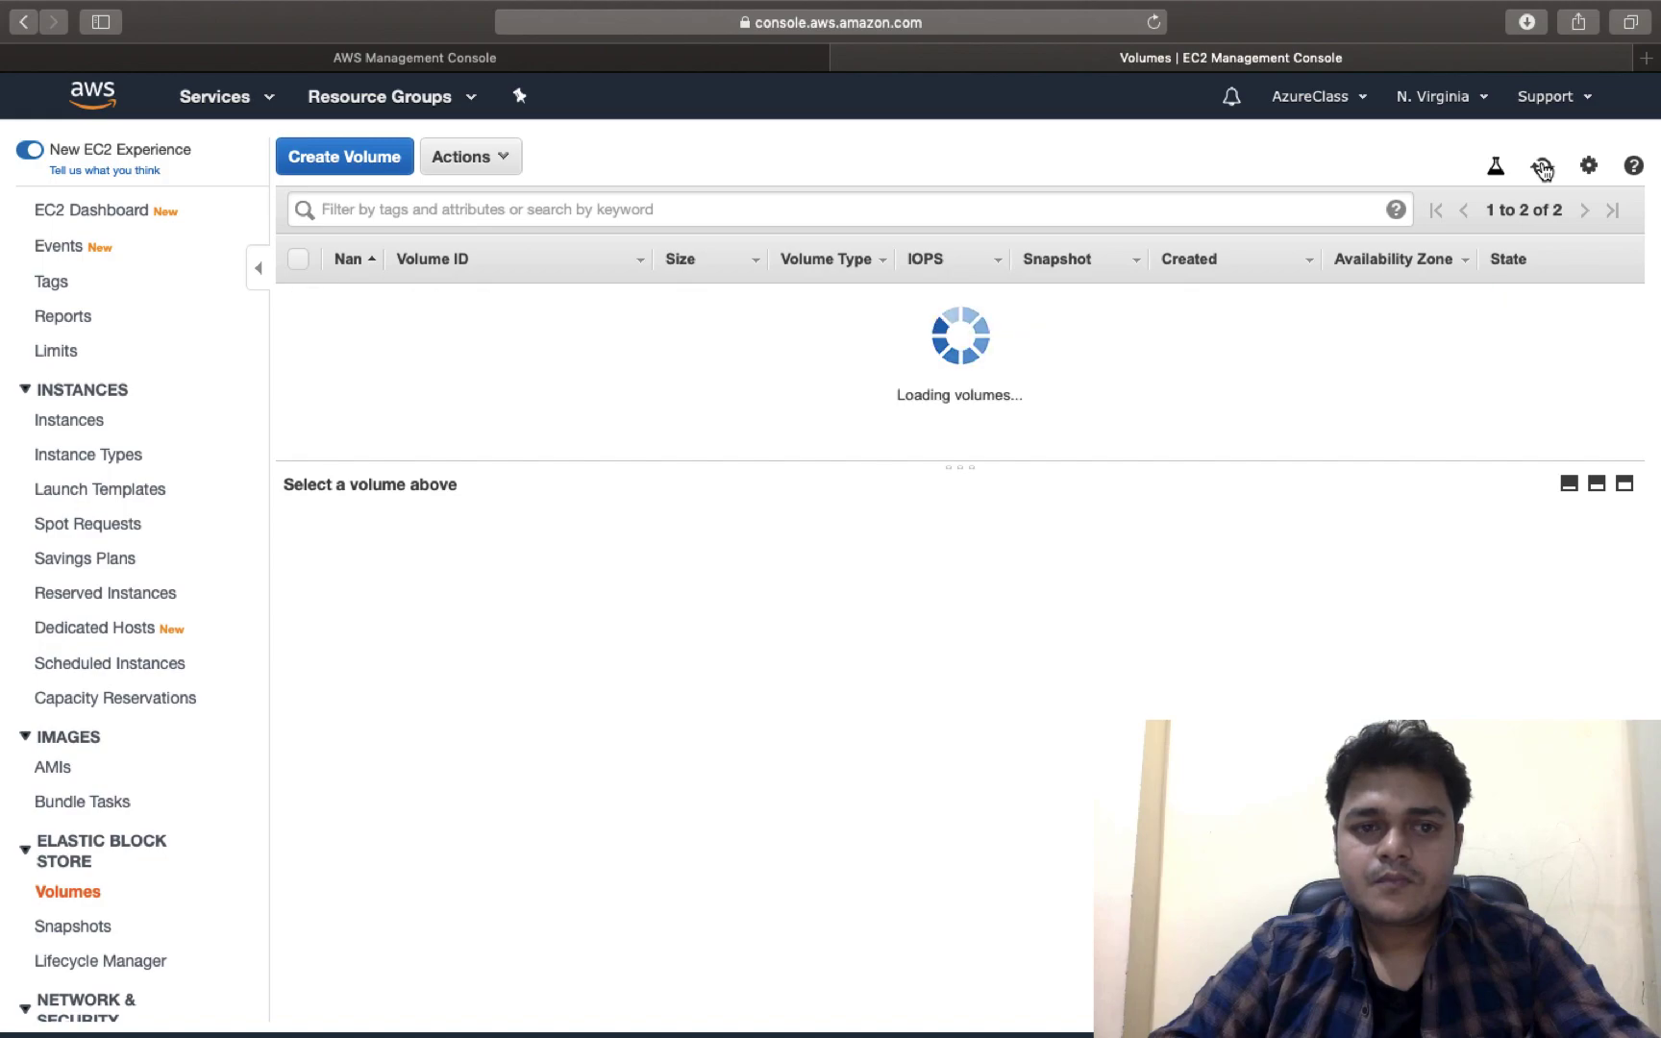
Step: Check Disk Management for the new disk, then return to the AWS console and keep refreshing the volumes list
{"action": "key", "text": "ctrl+Left"}
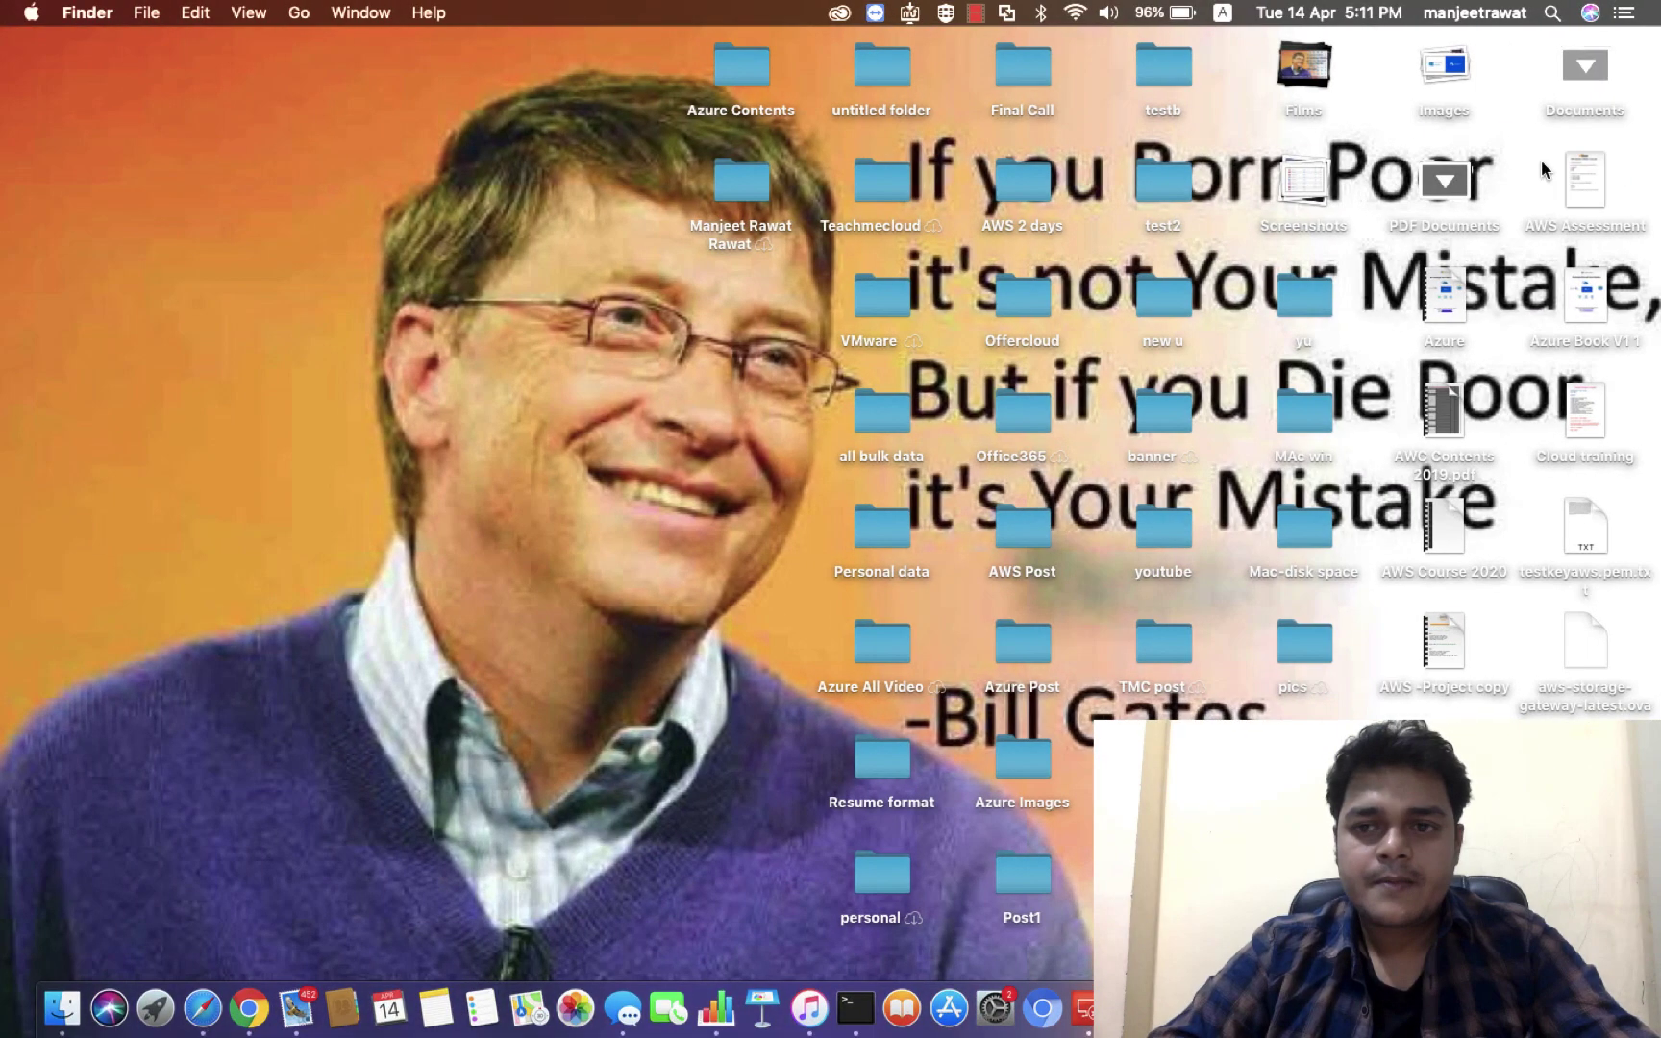
{"action": "key", "text": "ctrl+Right"}
{"action": "key", "text": "ctrl+Right"}
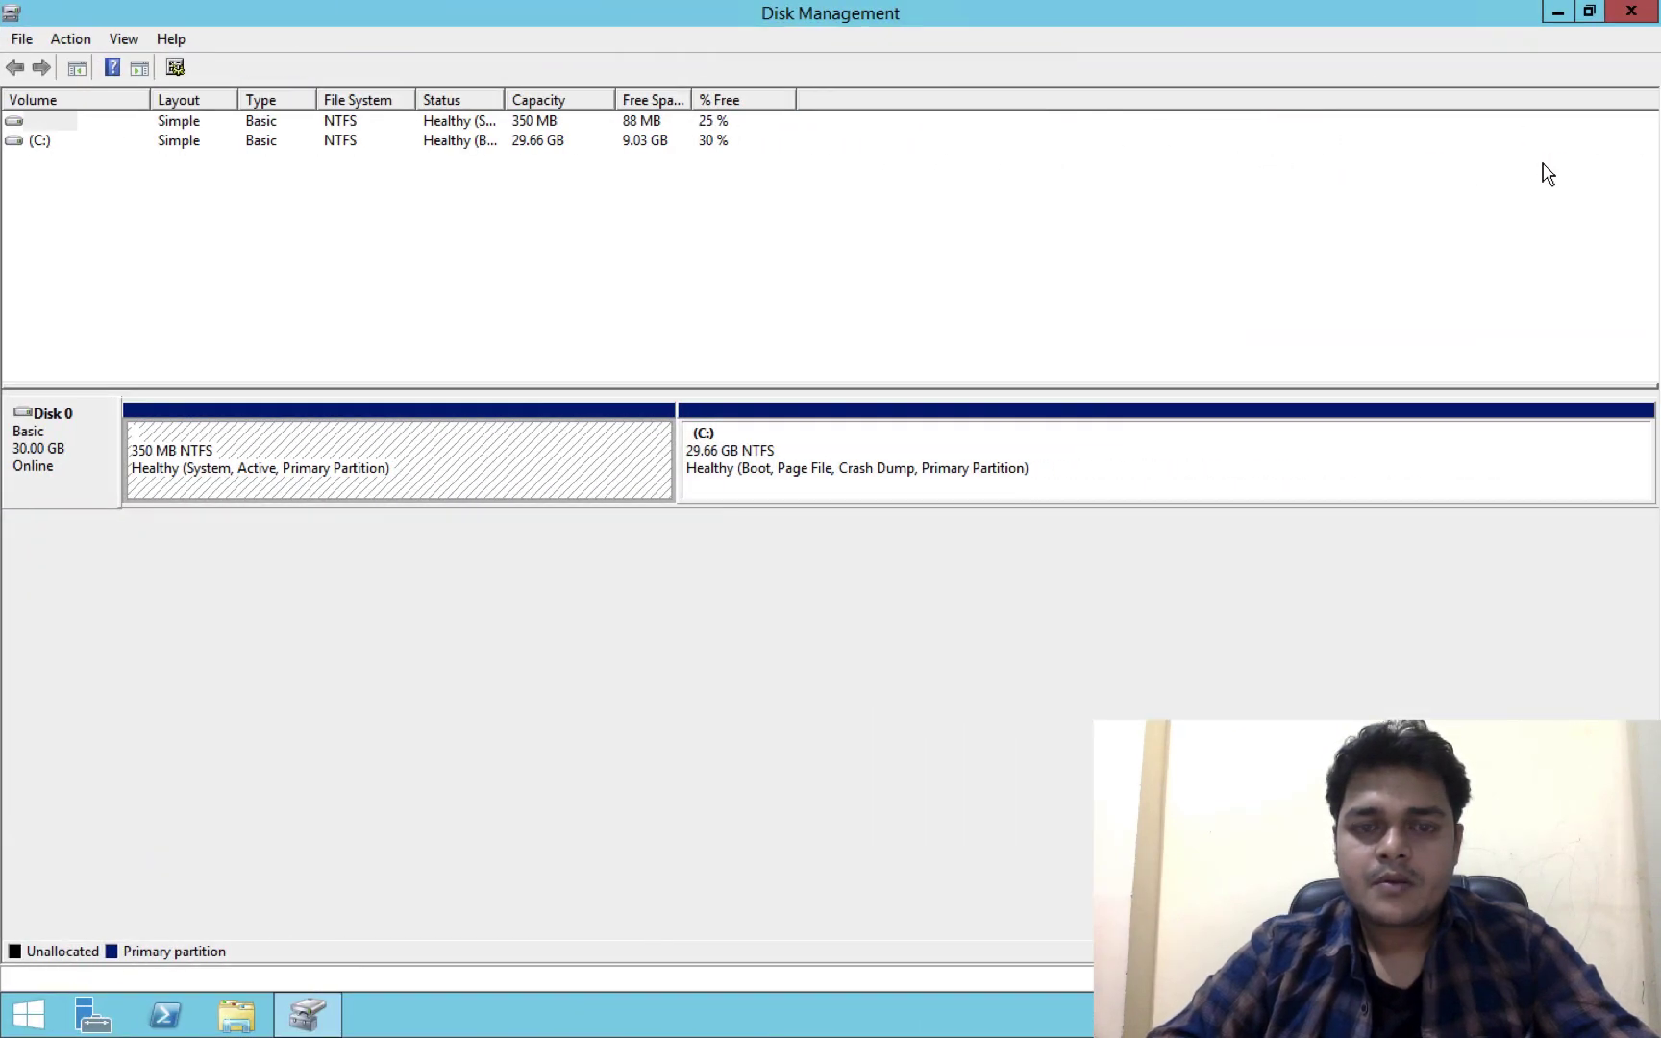
{"action": "key", "text": "ctrl+Left"}
{"action": "left_click", "coordinate": [1540, 177]}
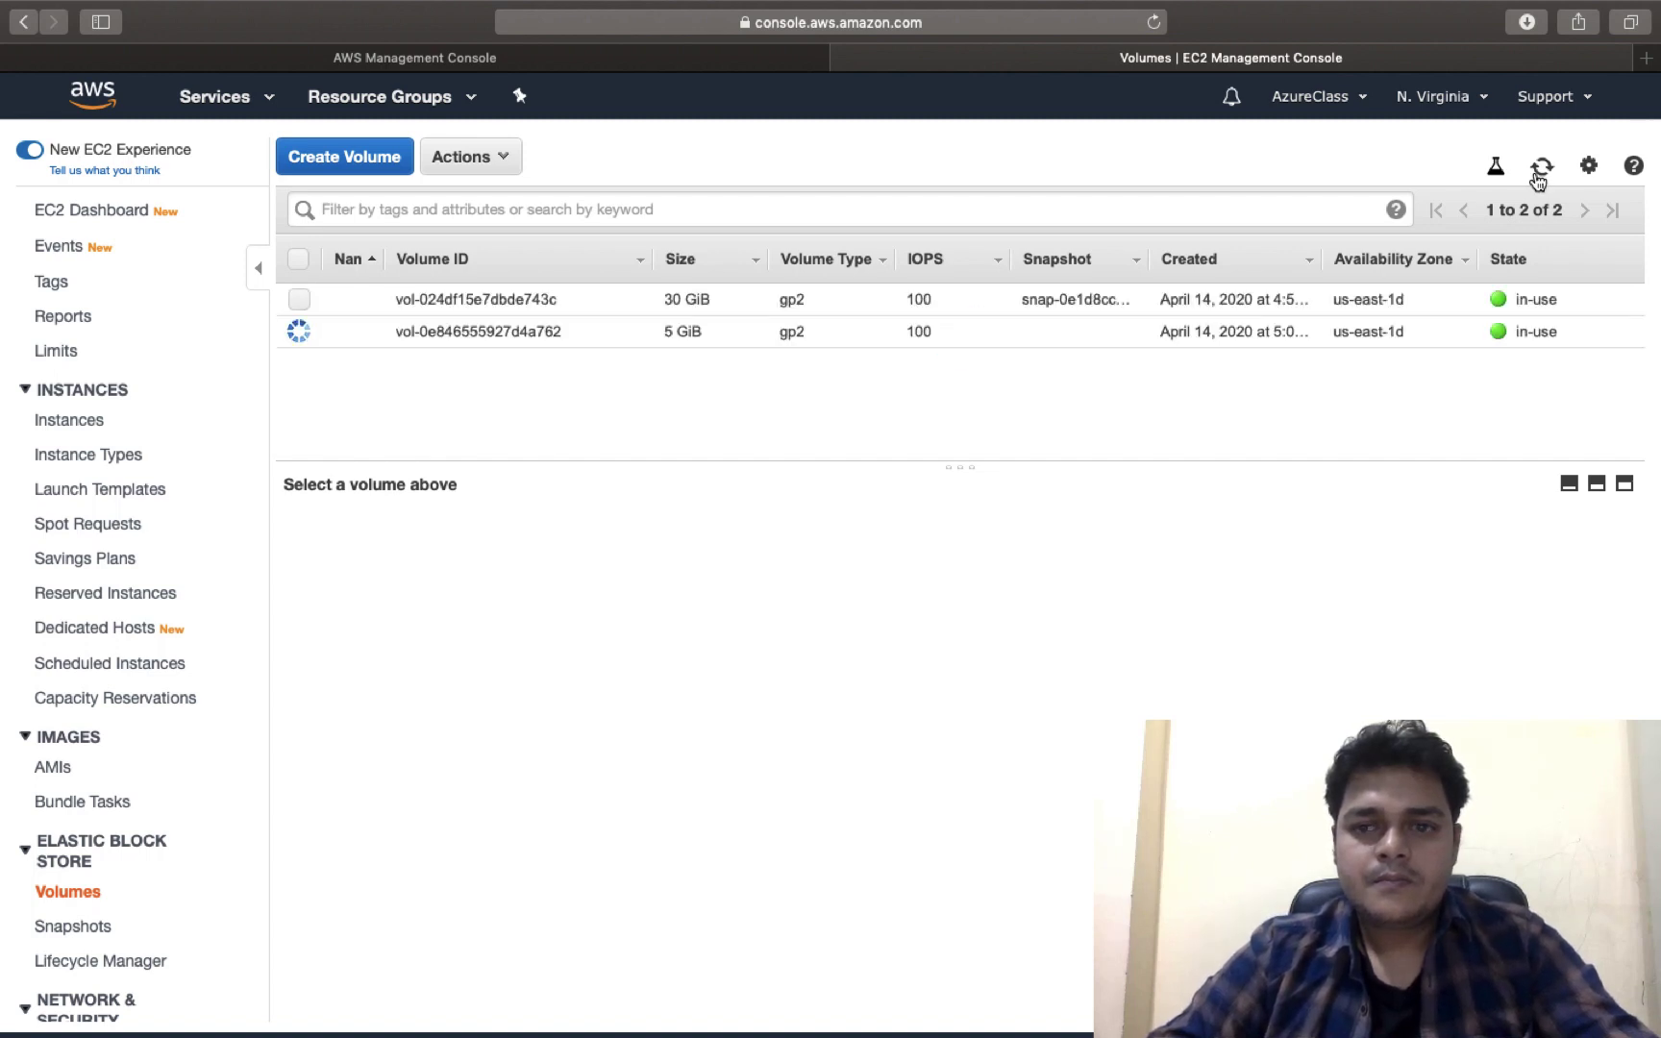
{"action": "left_click", "coordinate": [1540, 177]}
{"action": "left_click", "coordinate": [1540, 177]}
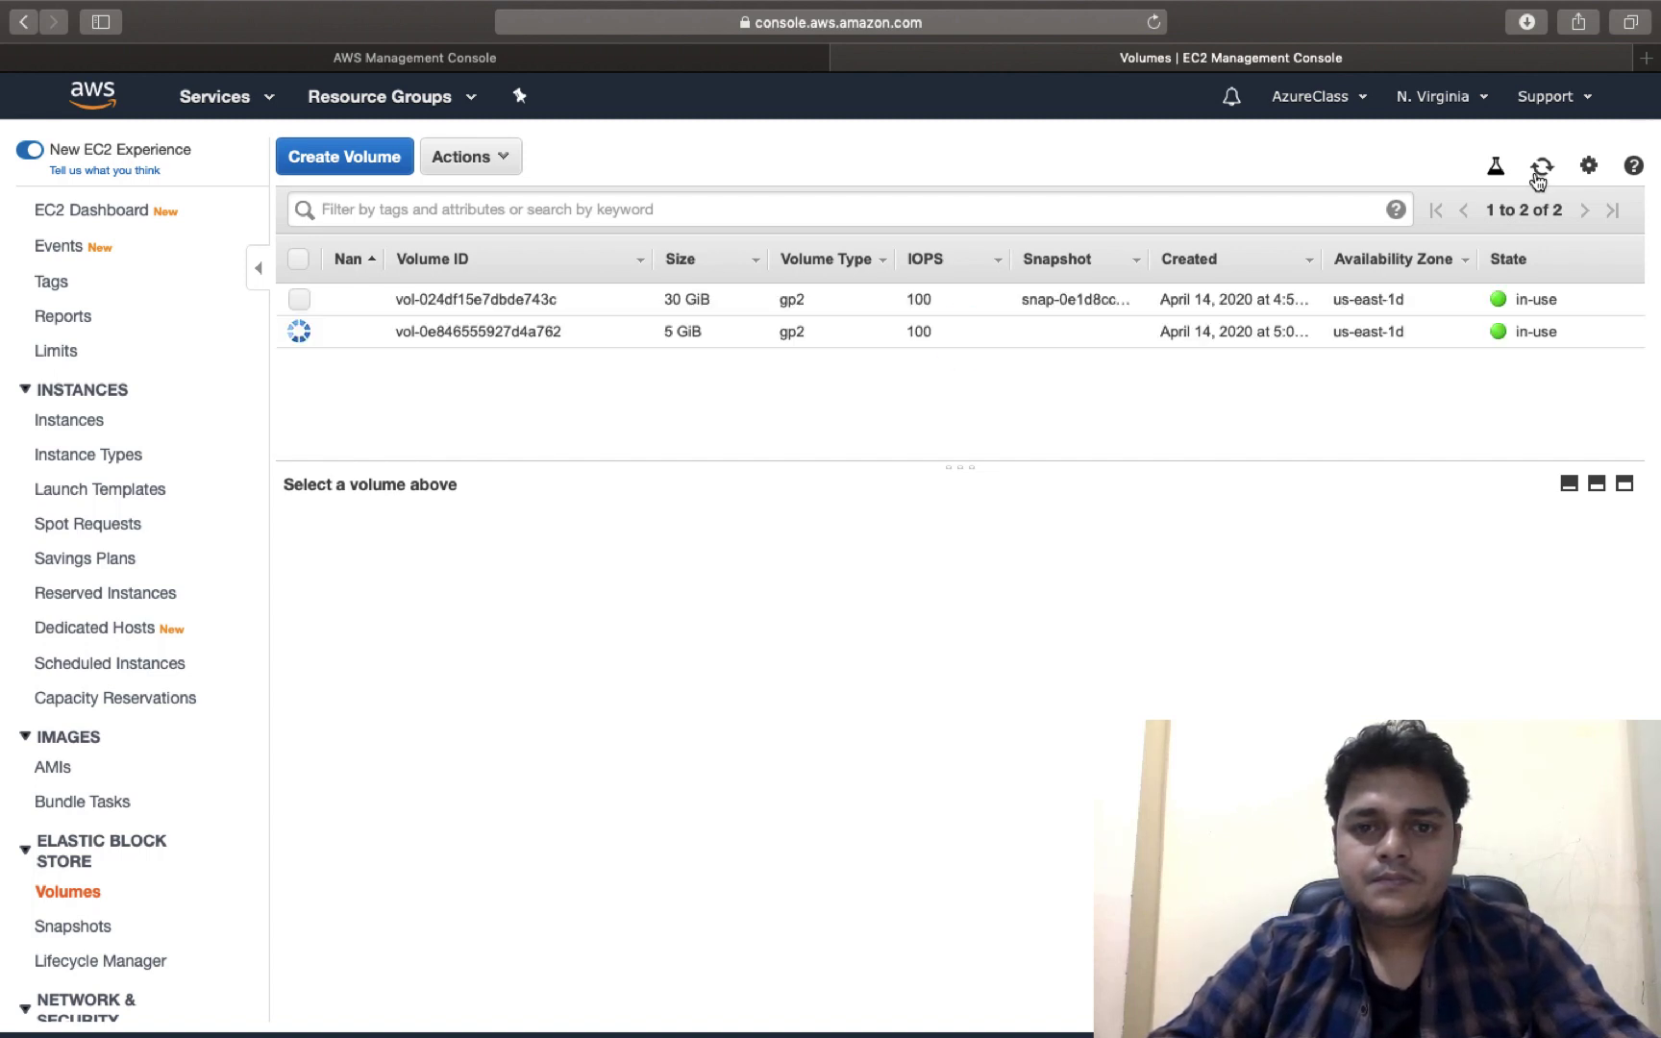
{"action": "left_click", "coordinate": [1540, 177]}
{"action": "left_click", "coordinate": [1539, 177]}
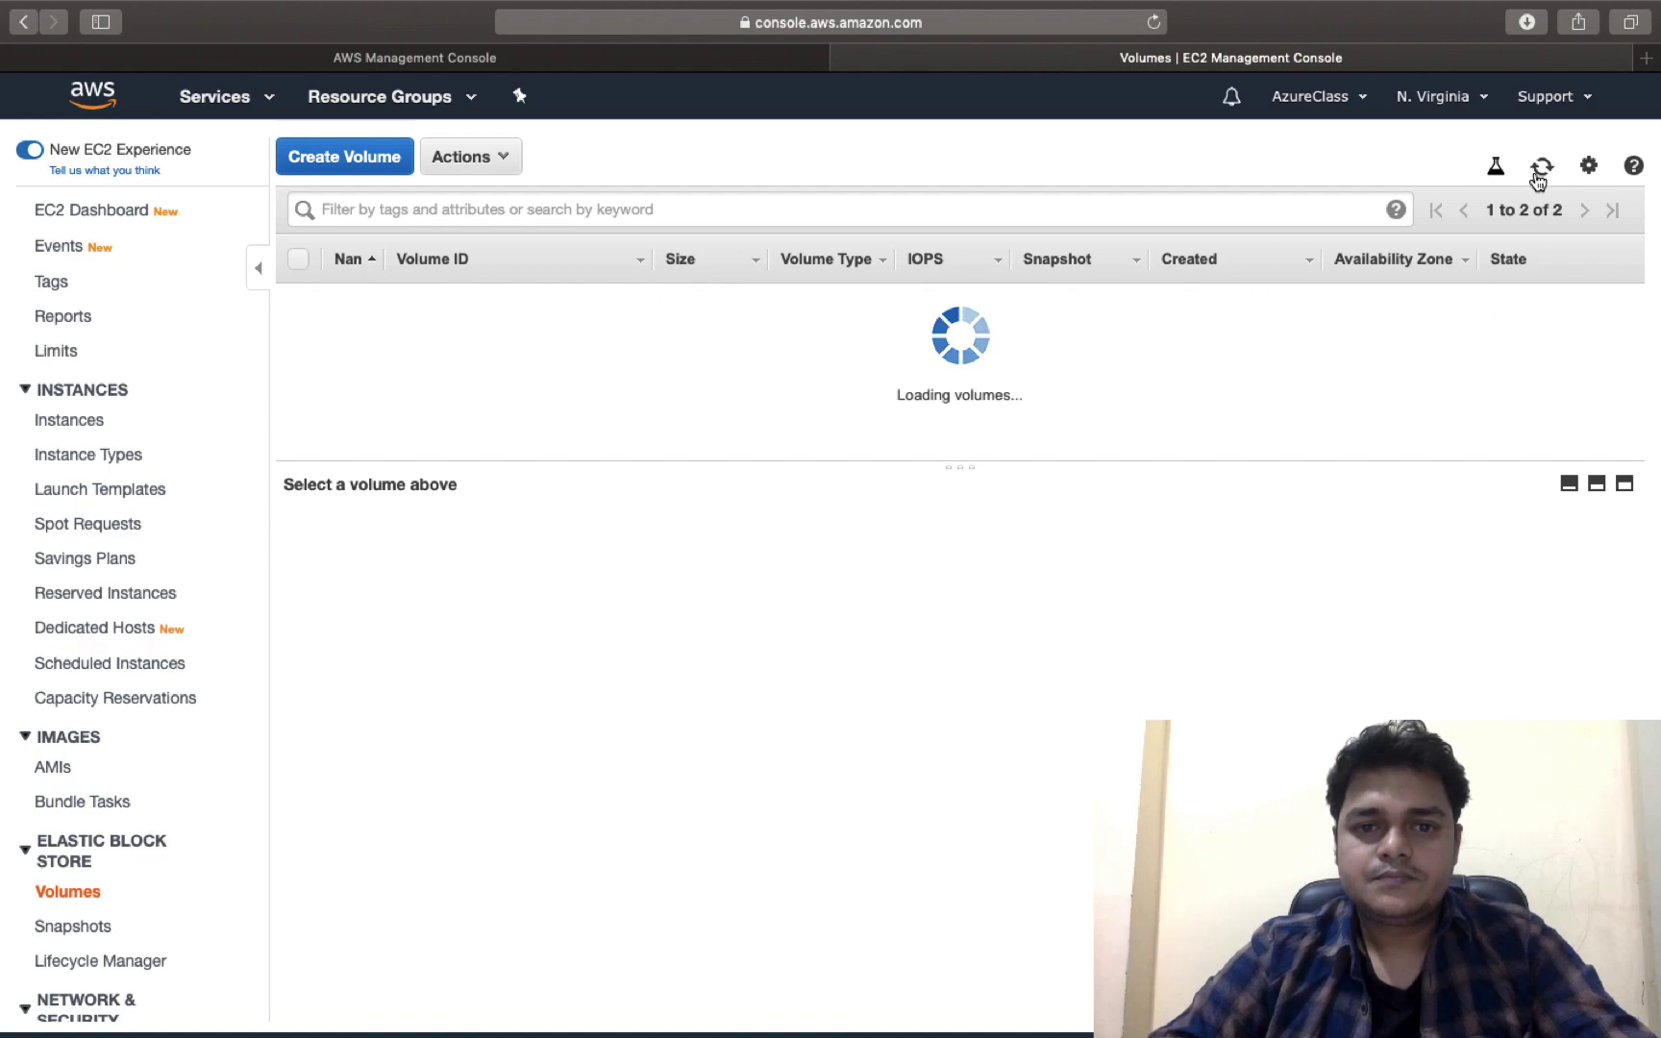
{"action": "left_click", "coordinate": [1540, 177]}
{"action": "left_click", "coordinate": [1539, 177]}
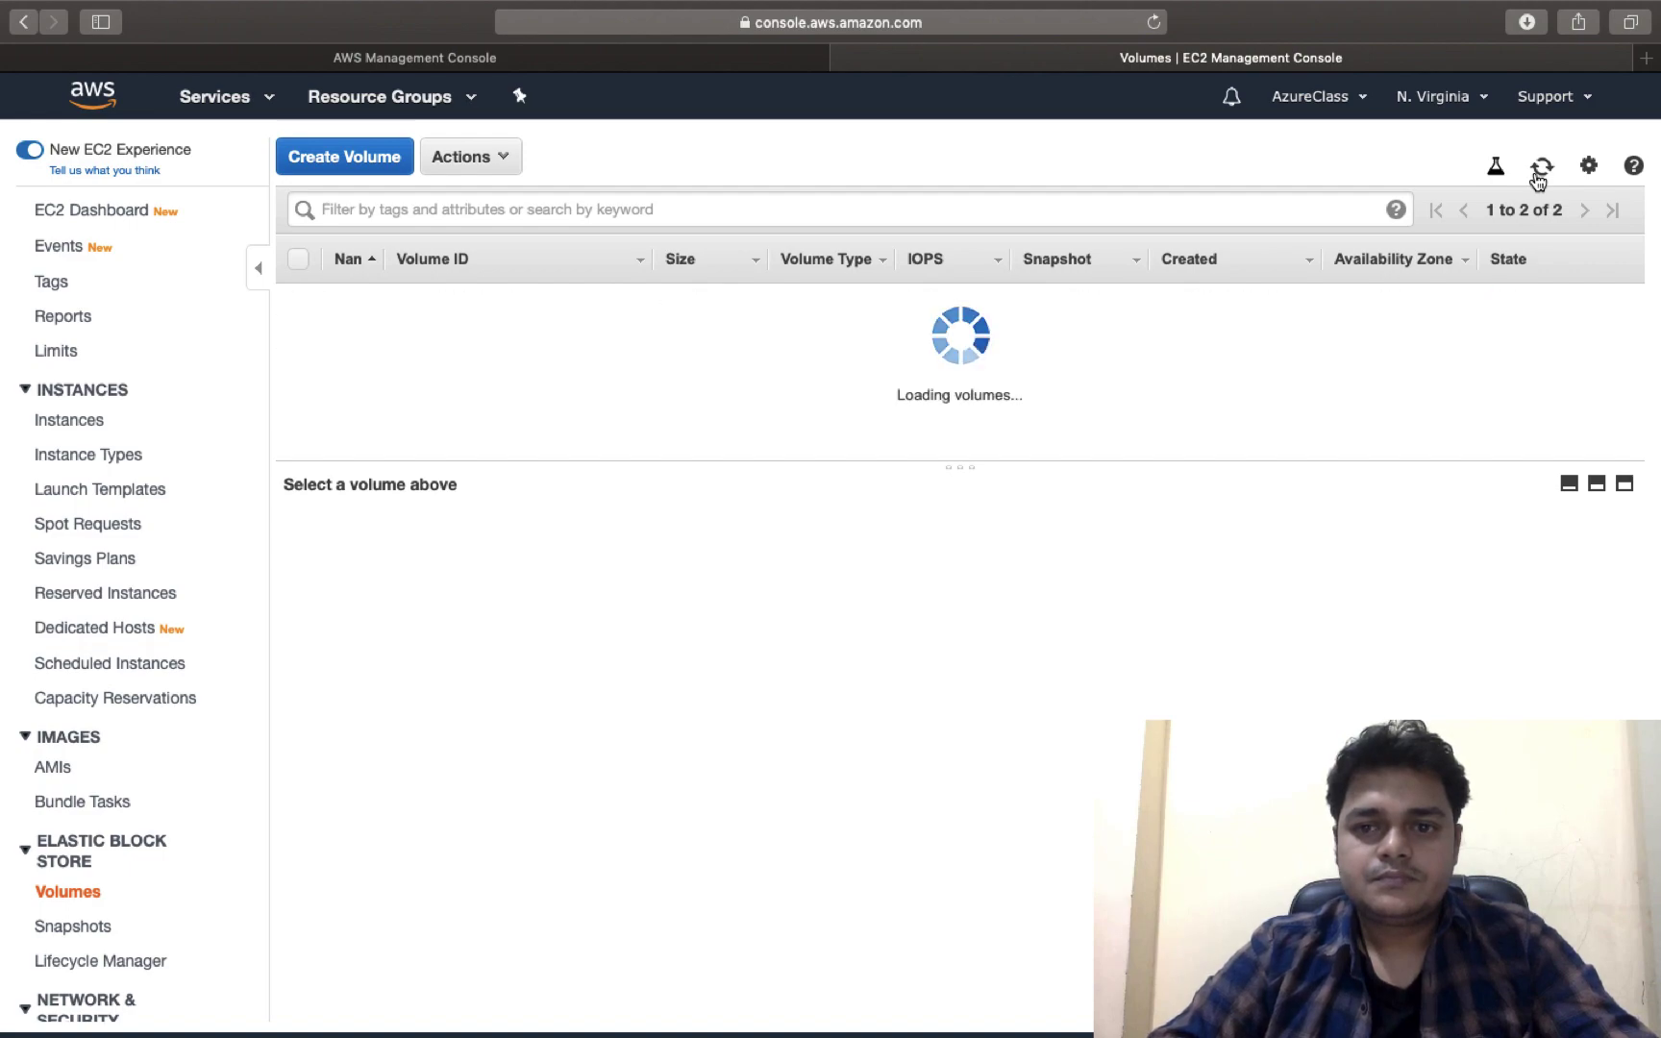
{"action": "key", "text": "ctrl+Left"}
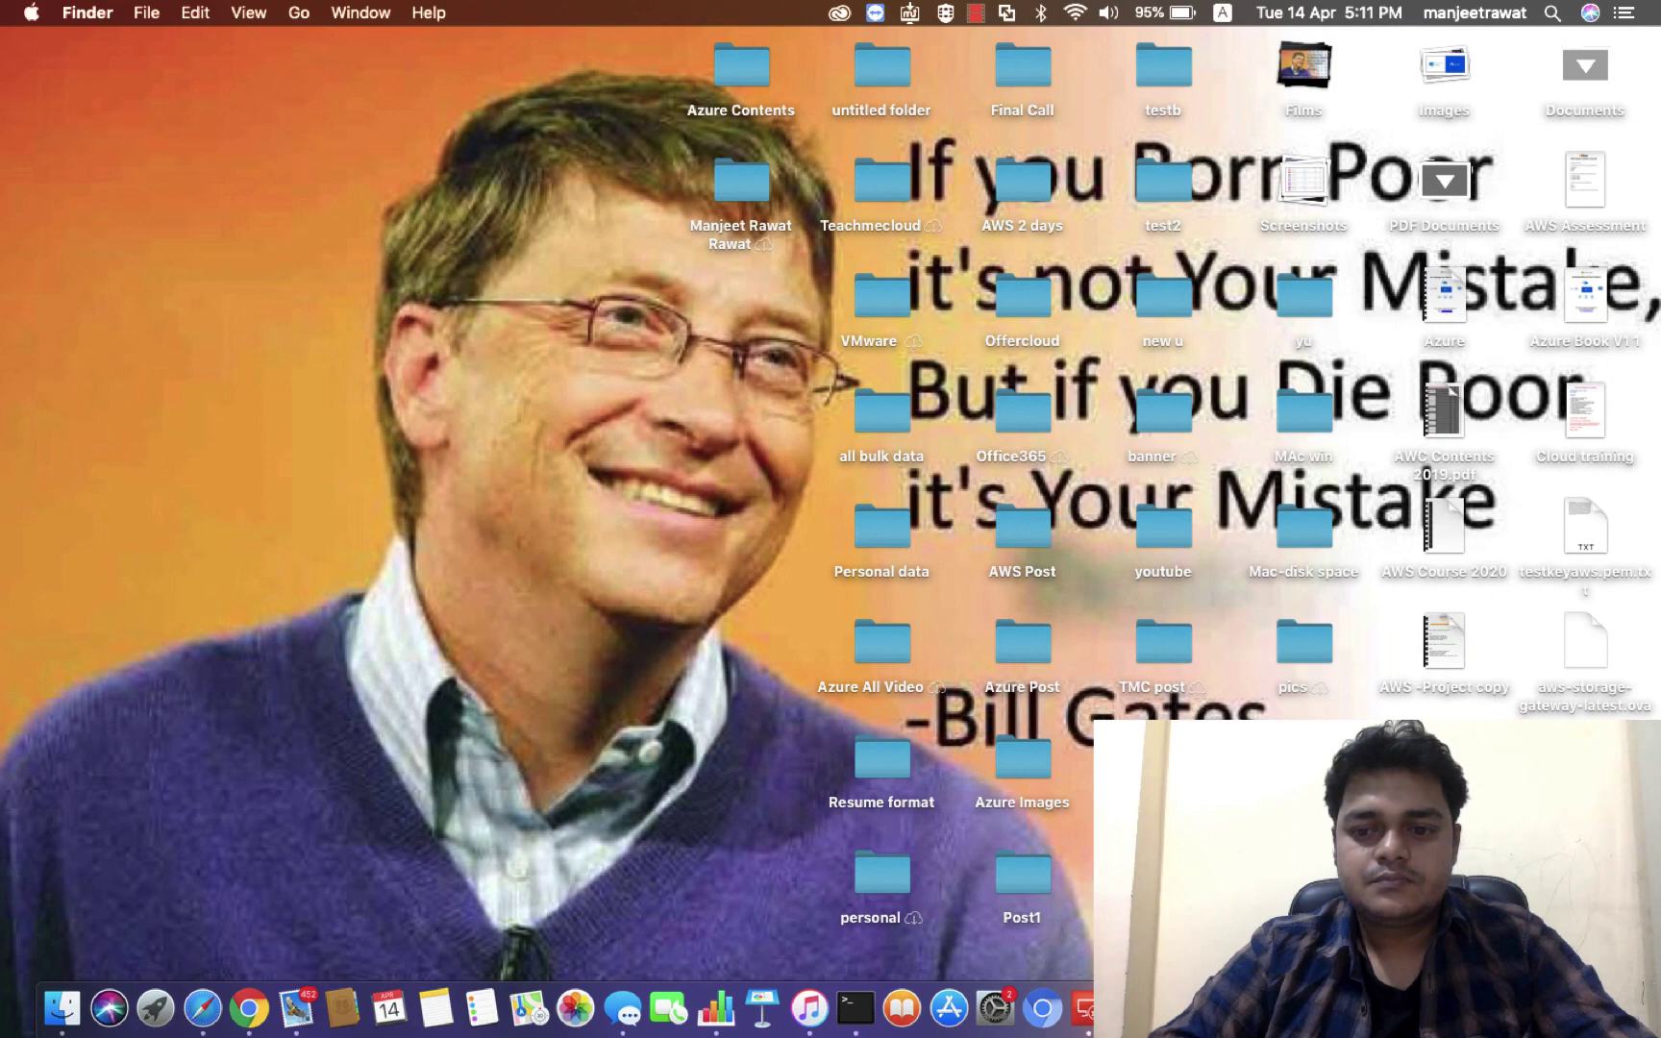
{"action": "right_click", "coordinate": [1505, 1008]}
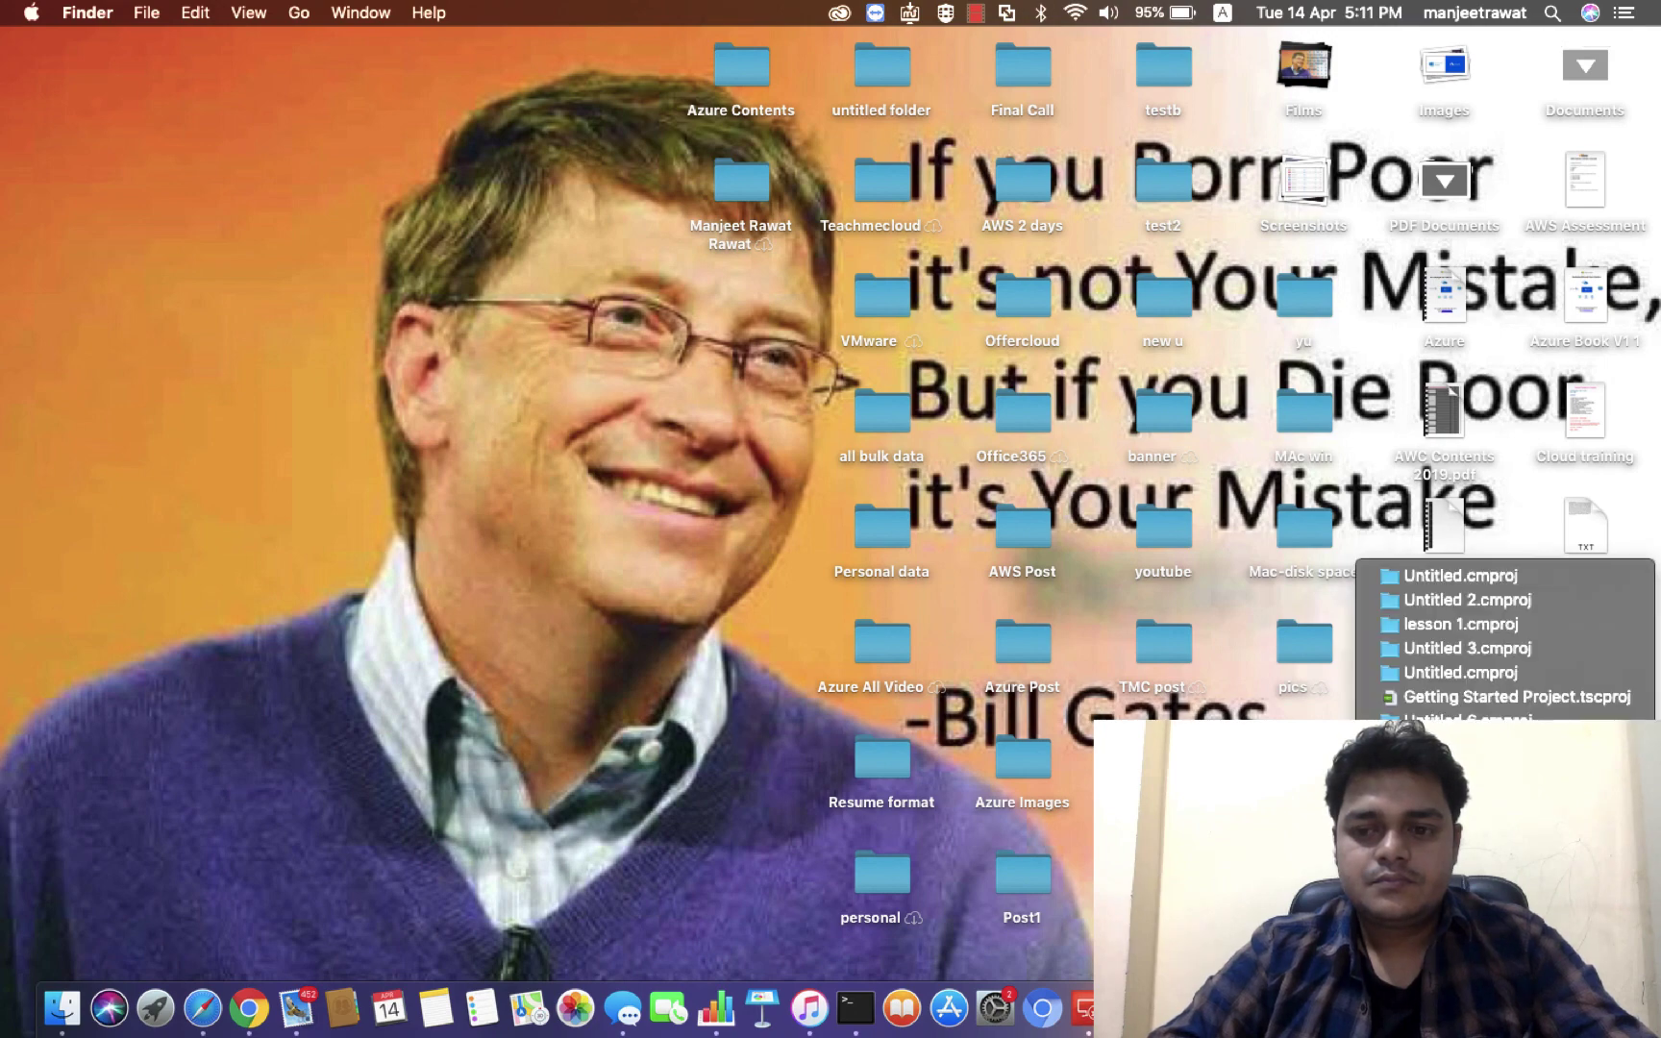
{"action": "key", "text": "ctrl+Right"}
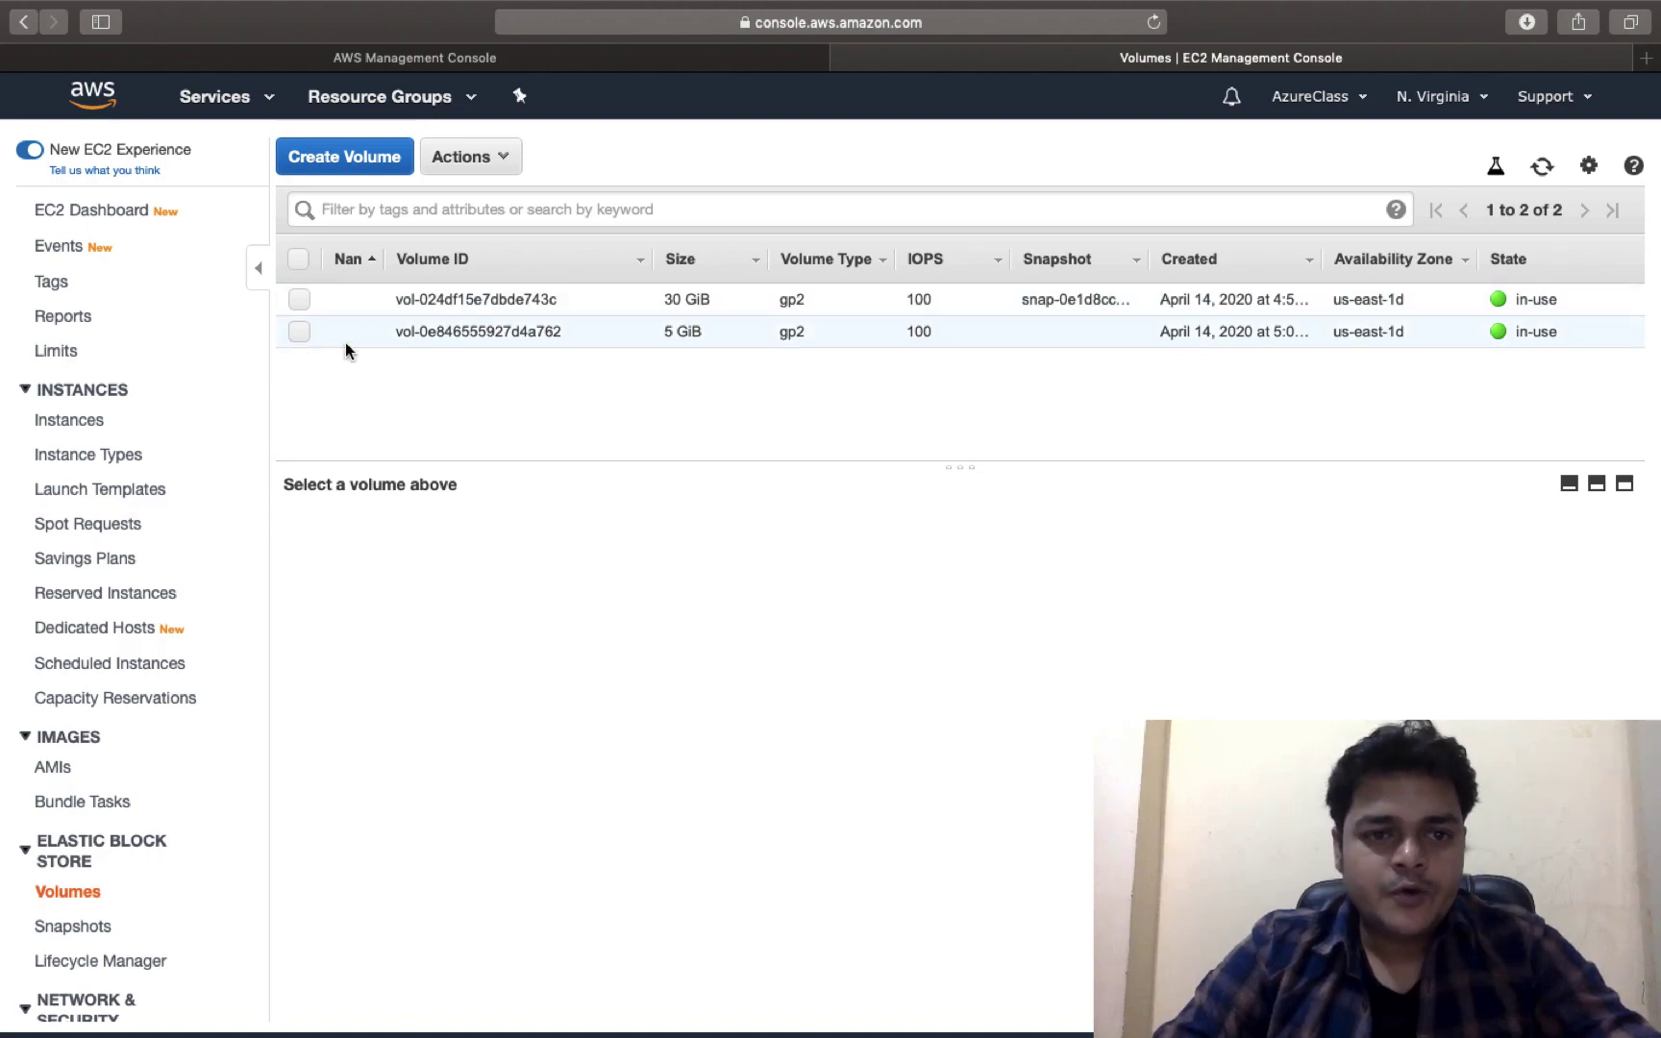
Step: Switch to Disk Management on the Windows instance, bring Disk 1 online and initialize it with the MBR partition style
{"action": "left_click", "coordinate": [113, 221]}
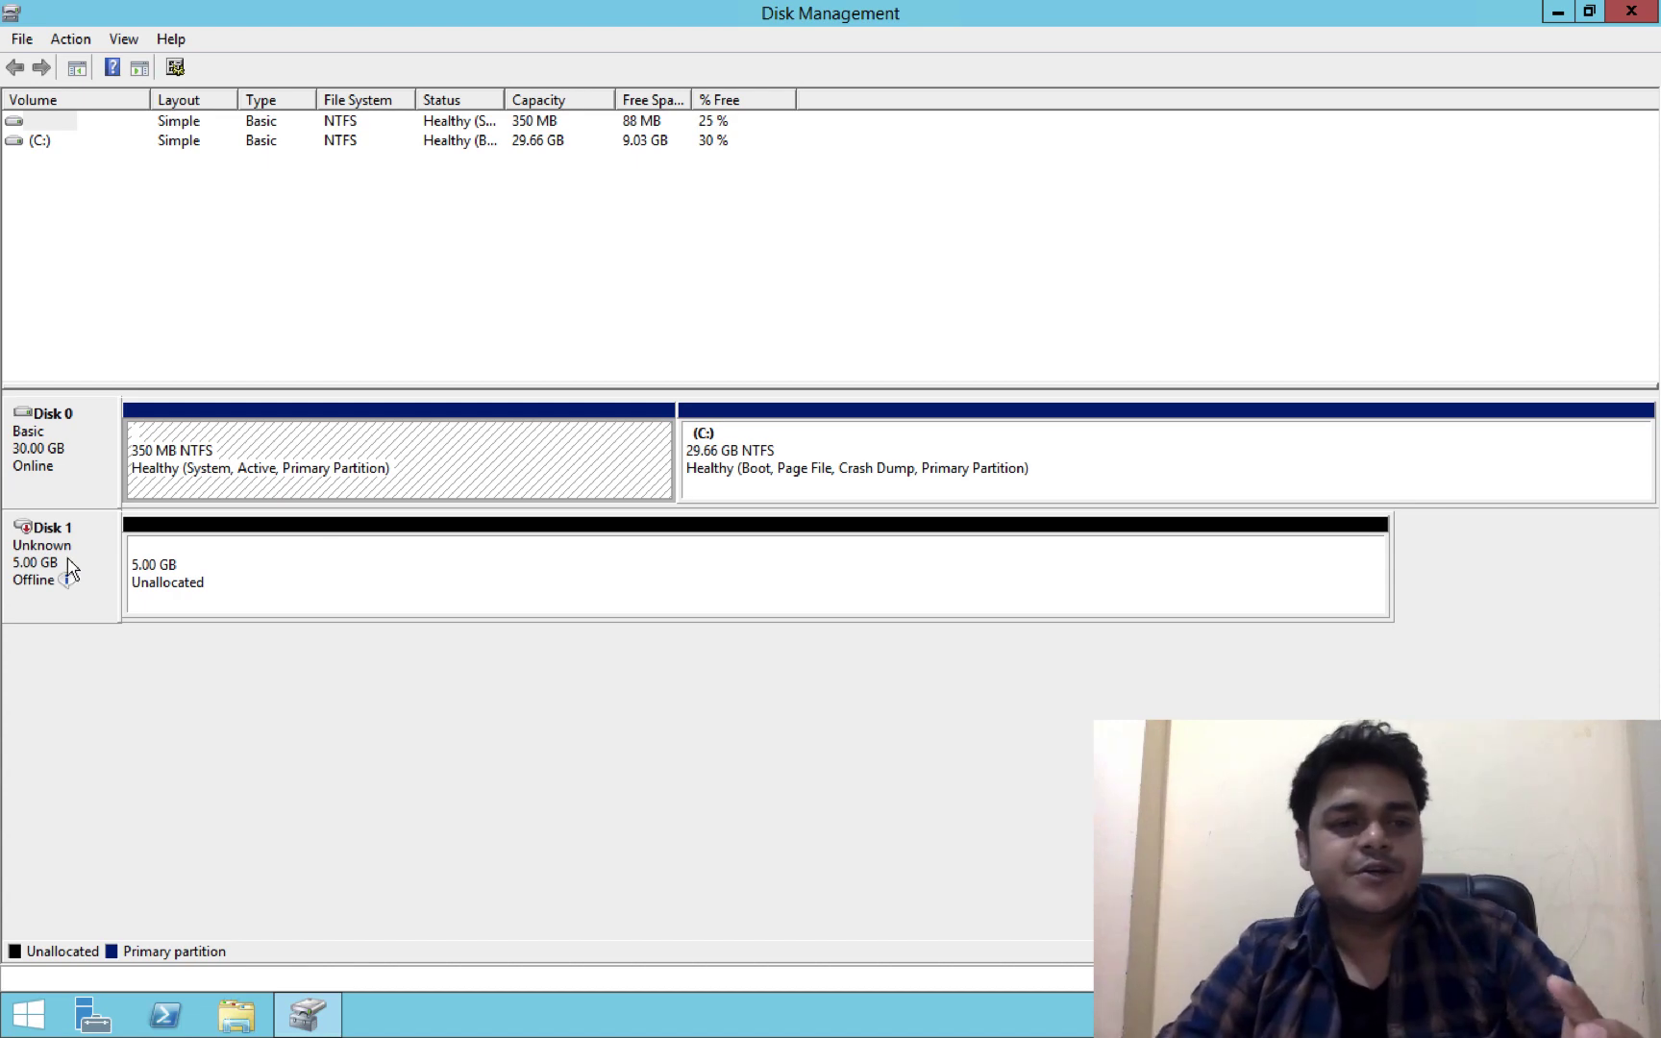
{"action": "right_click", "coordinate": [90, 546]}
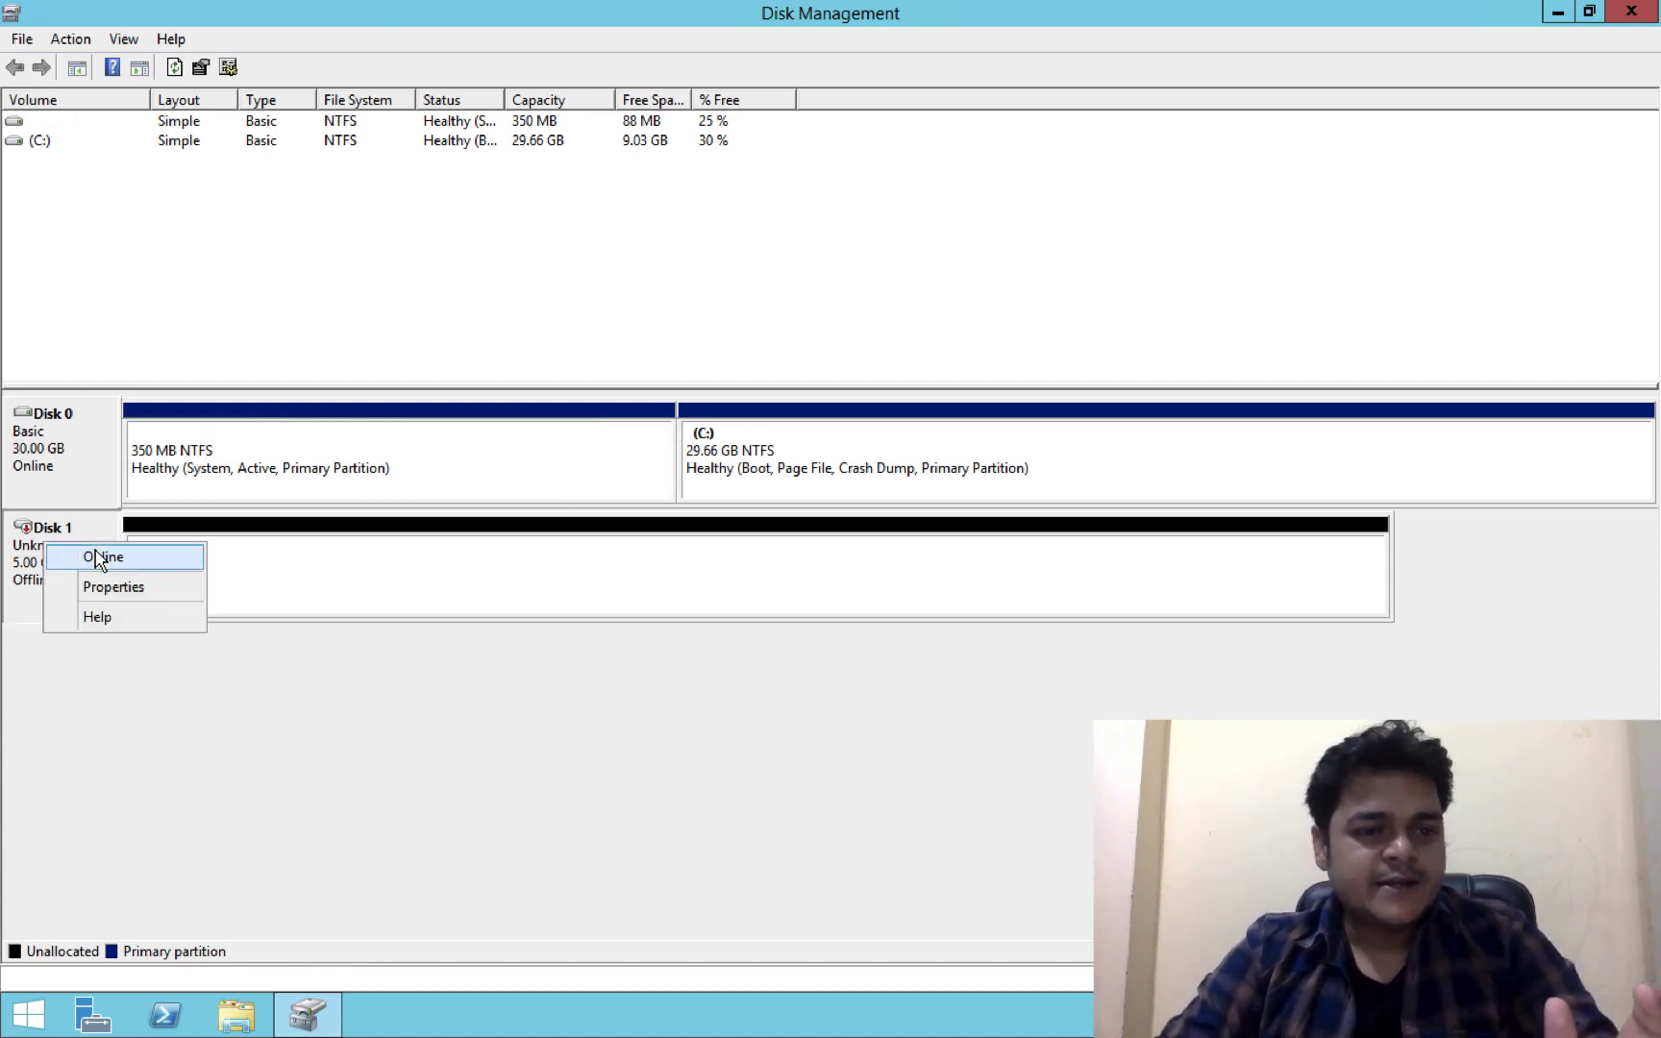
{"action": "left_click", "coordinate": [96, 556]}
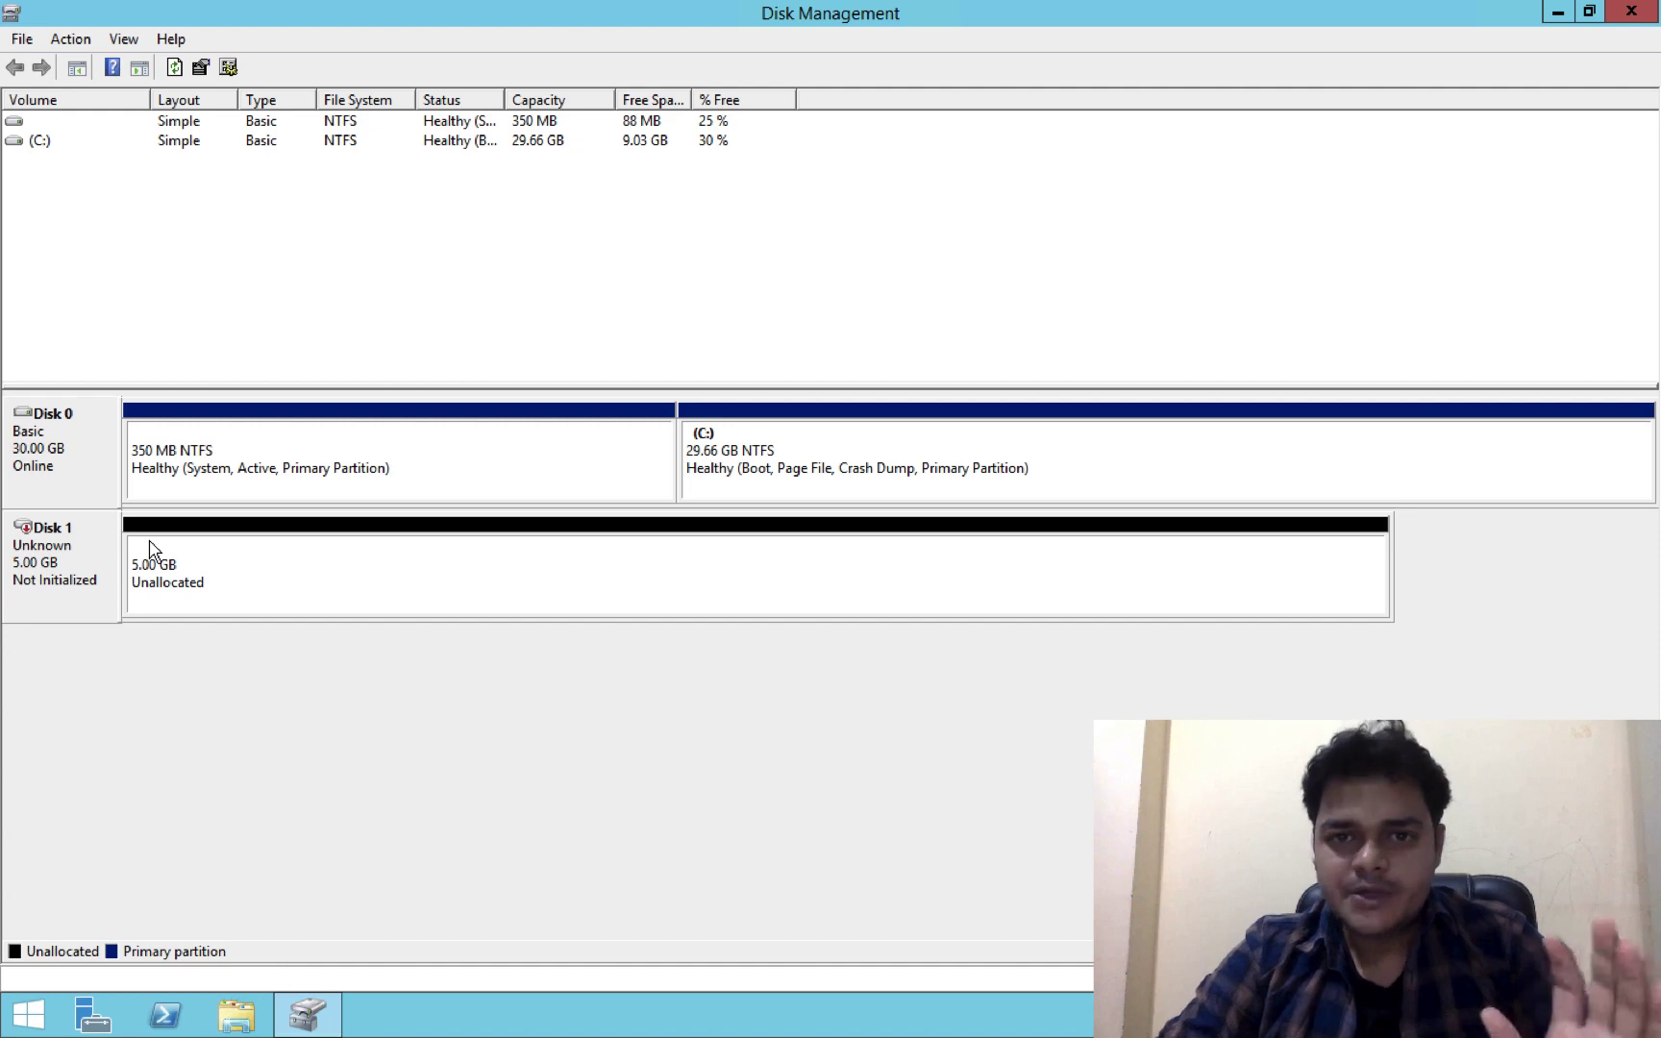
{"action": "right_click", "coordinate": [74, 544]}
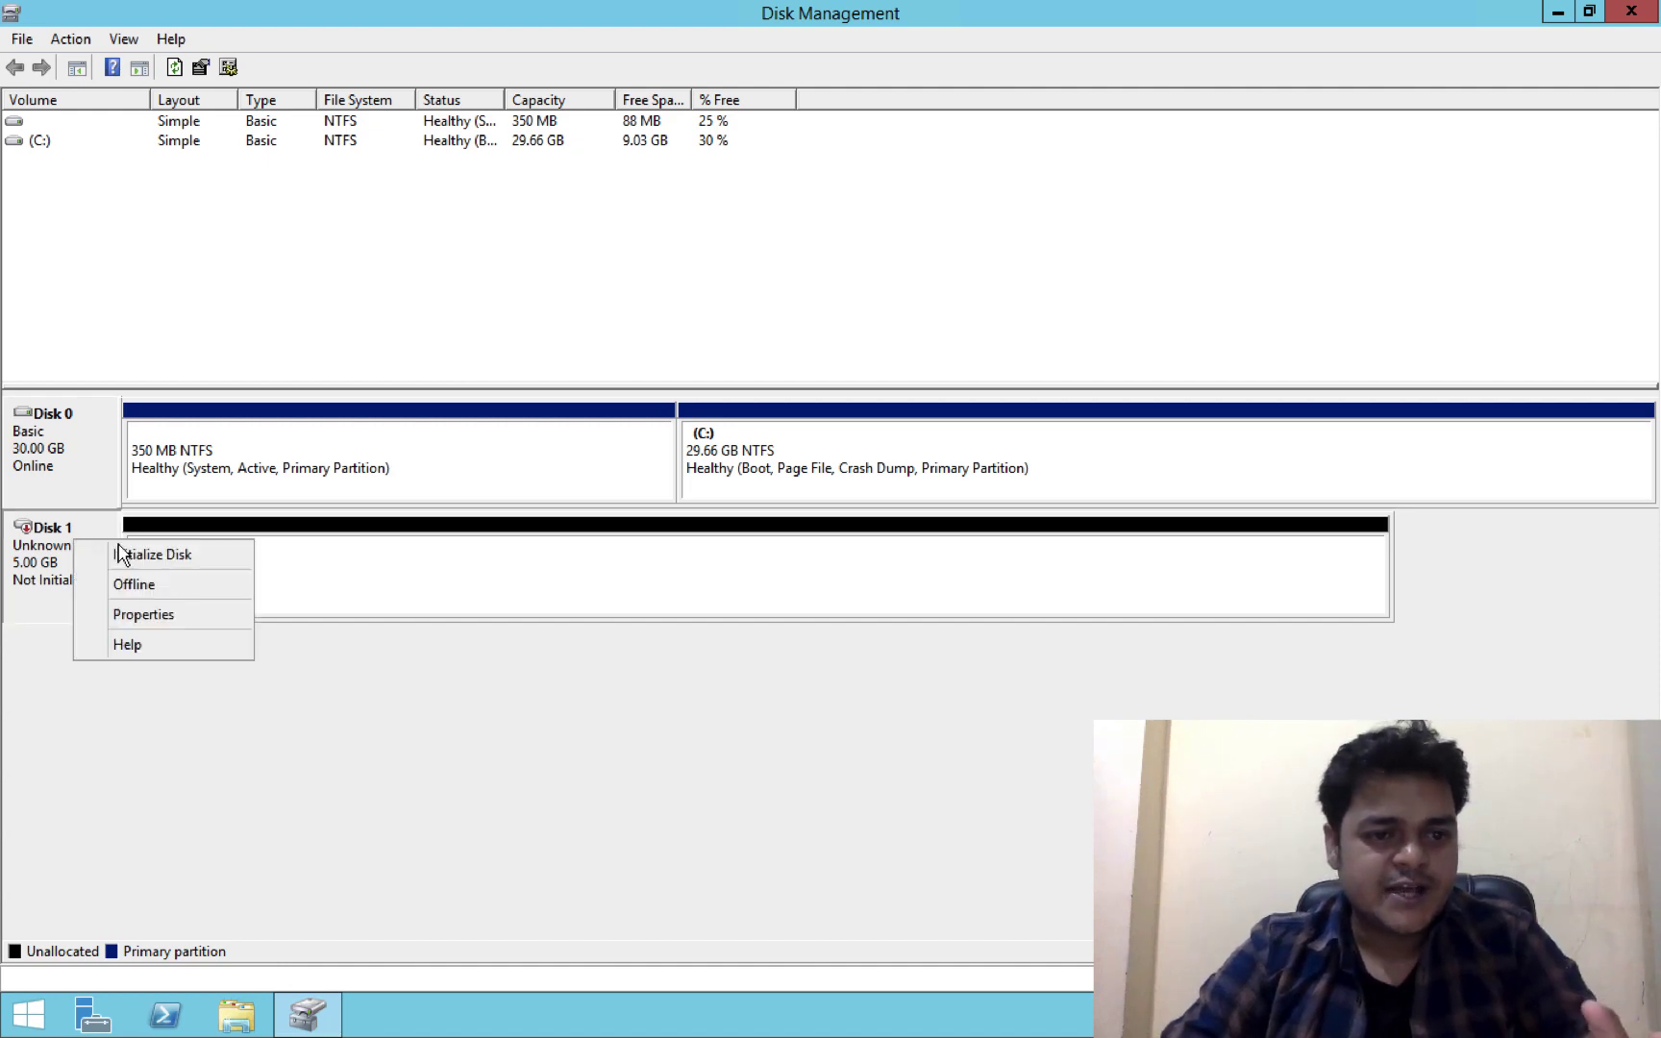
{"action": "left_click", "coordinate": [158, 554]}
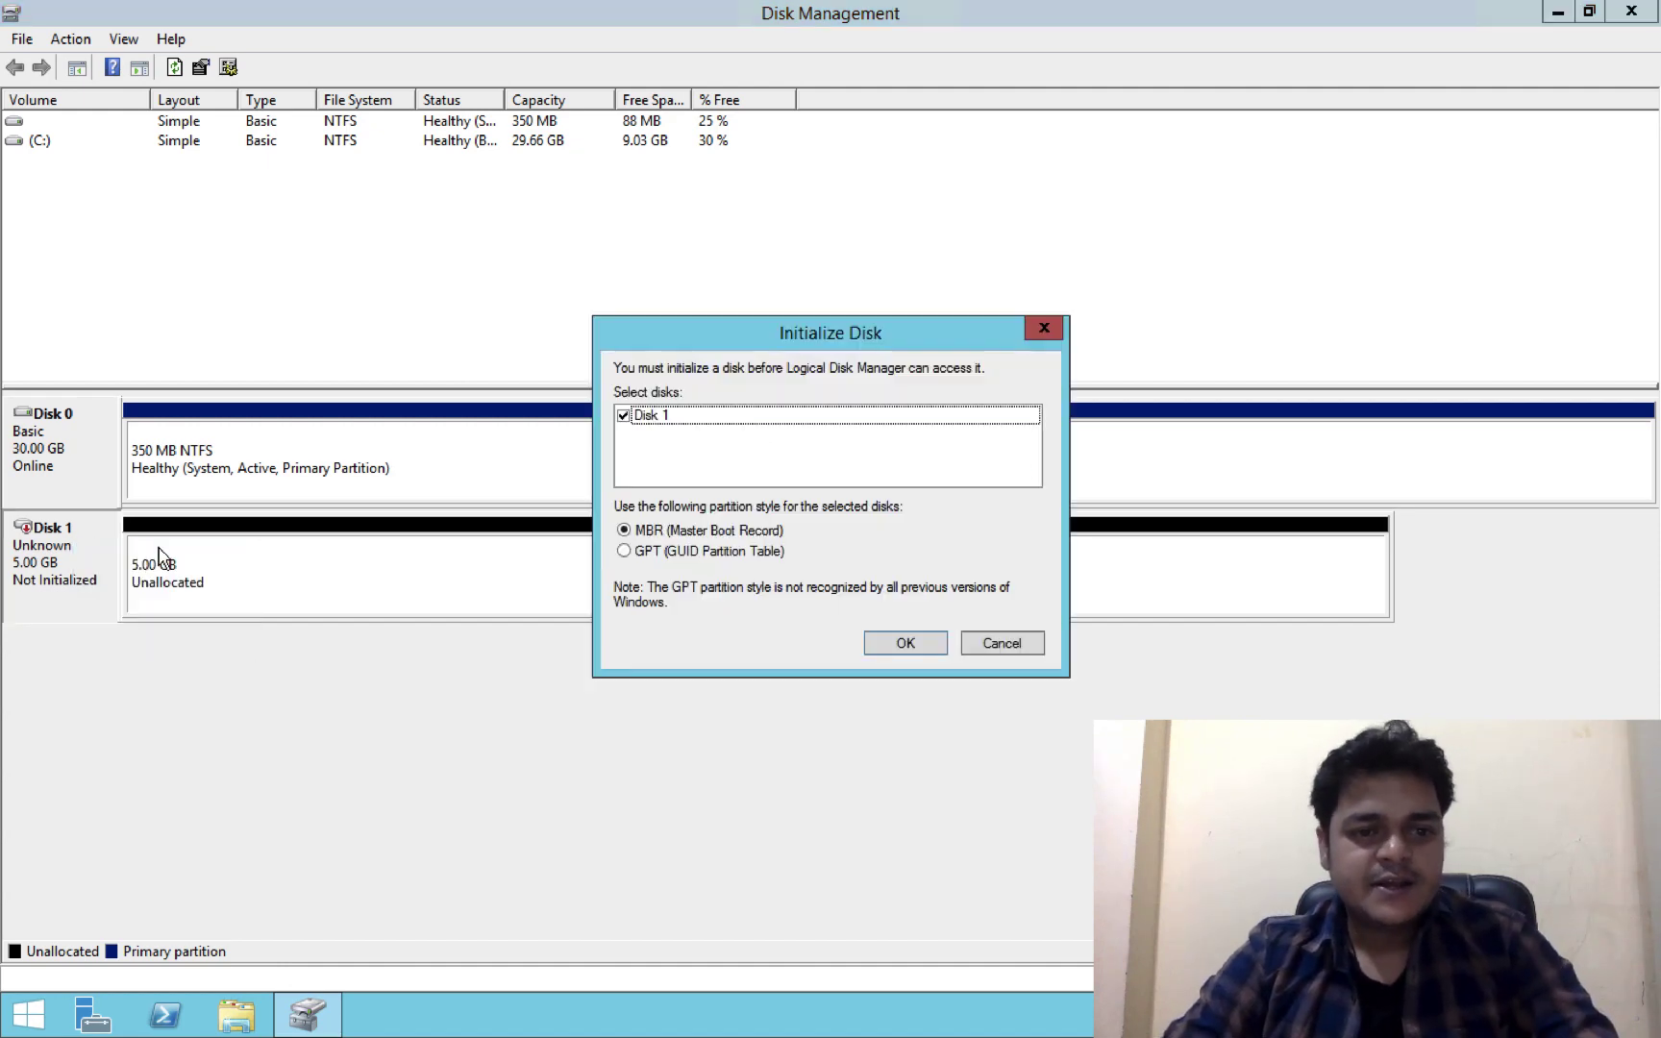
{"action": "left_click", "coordinate": [905, 642]}
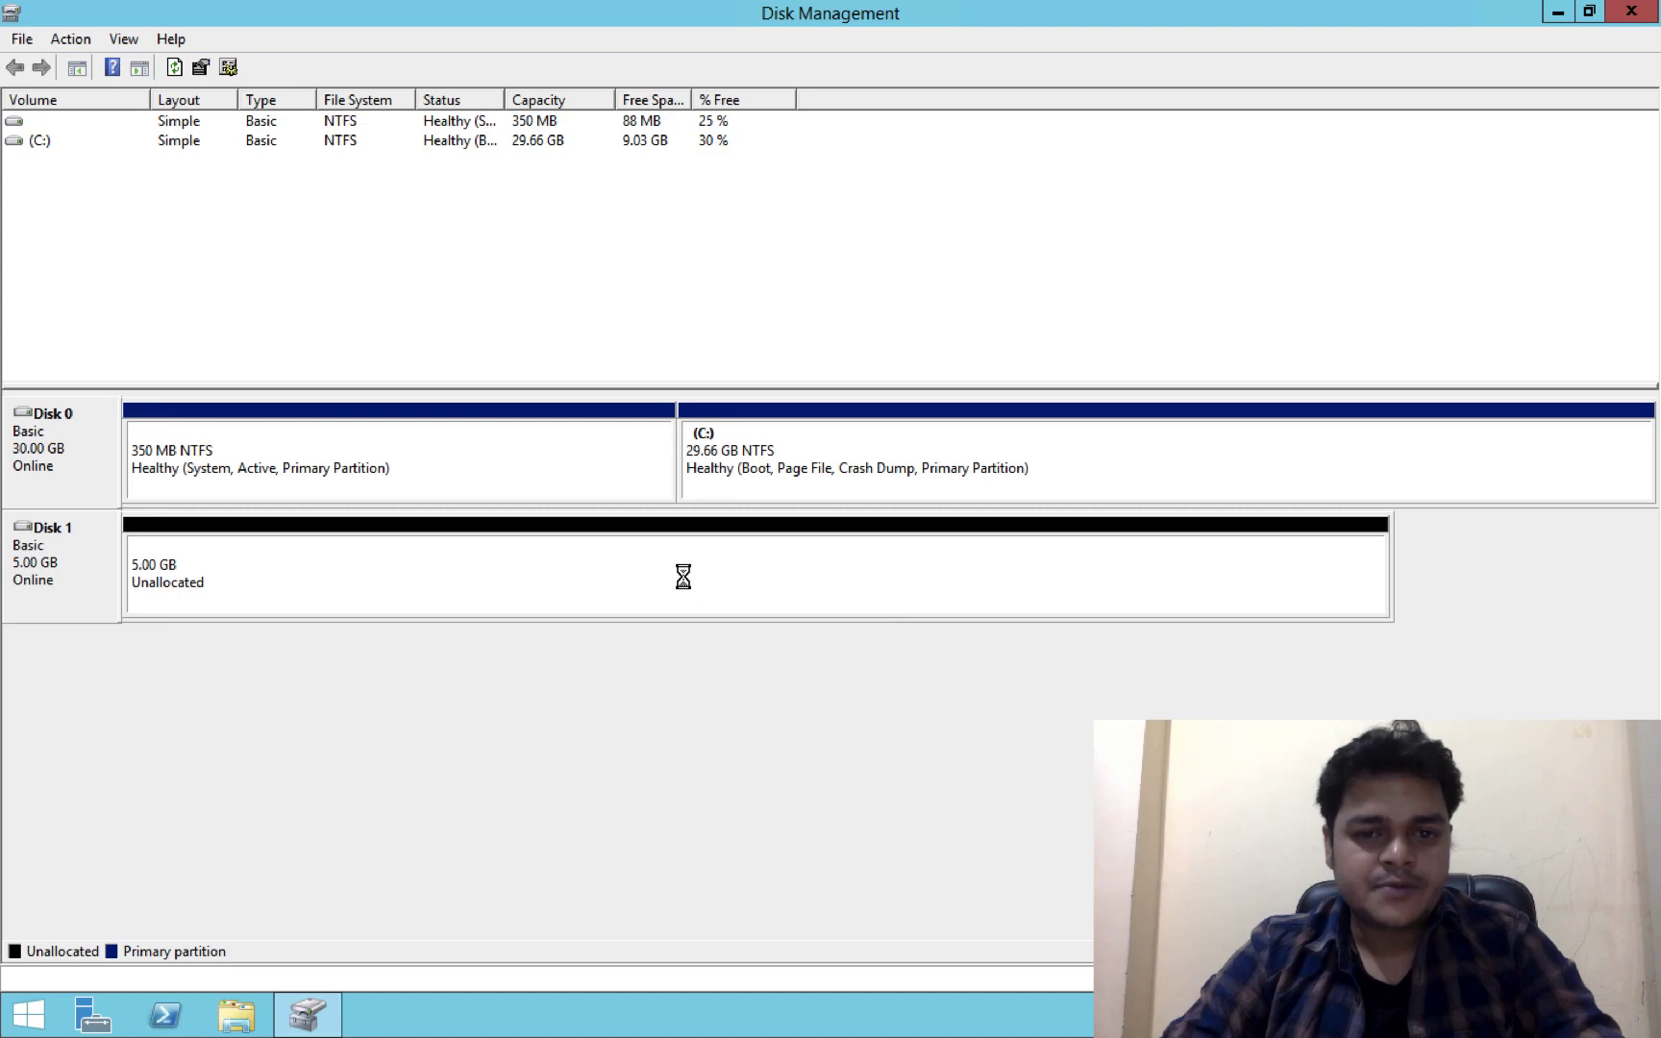
Step: Create a 5117 MB NTFS simple volume named New Volume with drive letter D on Disk 1's unallocated space
{"action": "right_click", "coordinate": [390, 567]}
{"action": "left_click", "coordinate": [507, 577]}
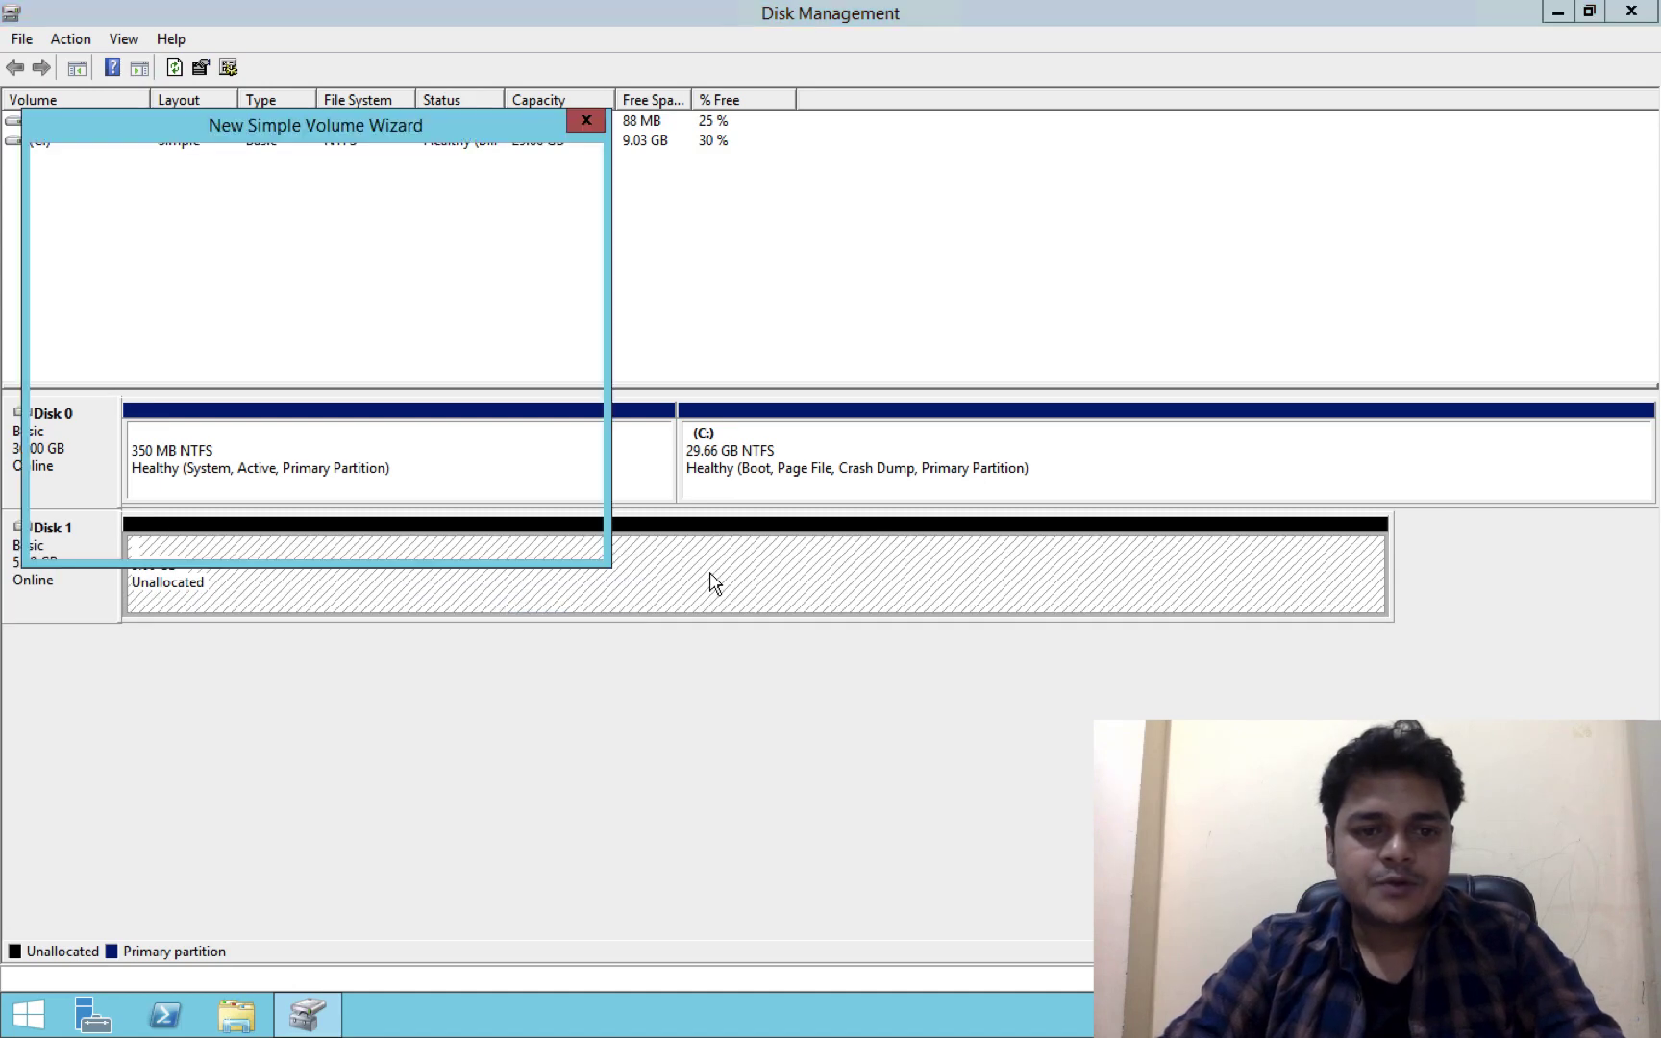
{"action": "left_click", "coordinate": [446, 530]}
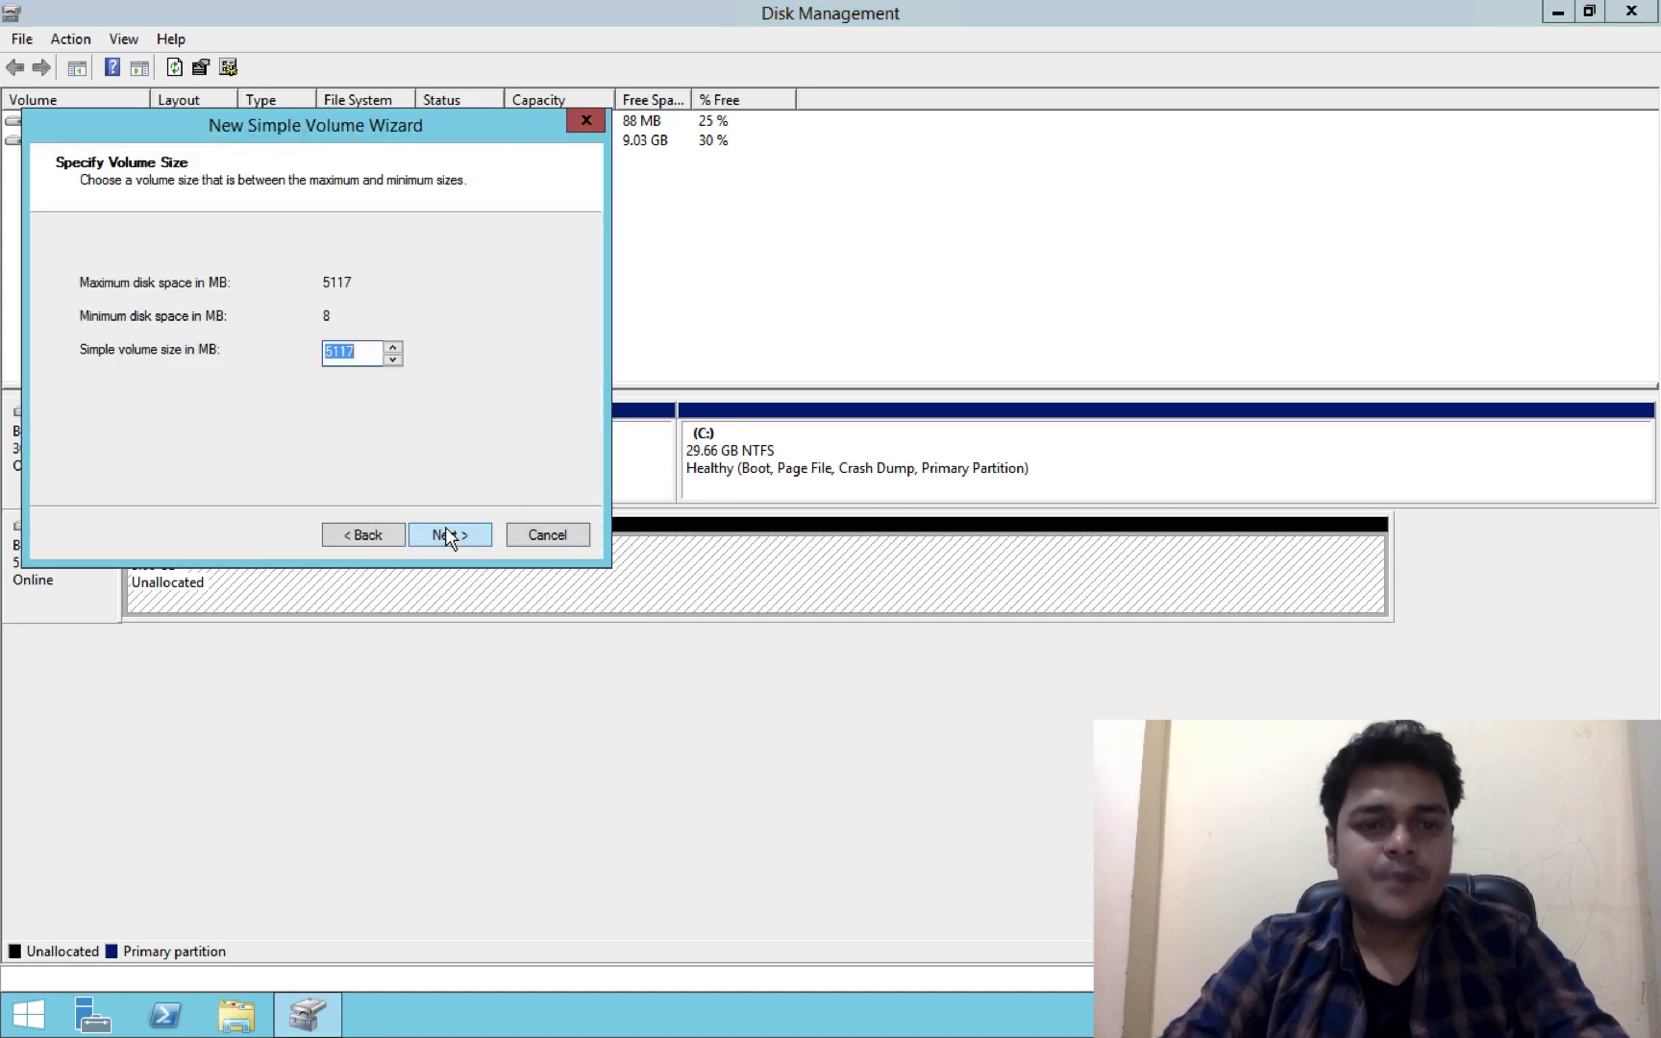
{"action": "left_click", "coordinate": [446, 531]}
{"action": "left_click", "coordinate": [446, 530]}
{"action": "left_click", "coordinate": [446, 531]}
{"action": "left_click", "coordinate": [449, 535]}
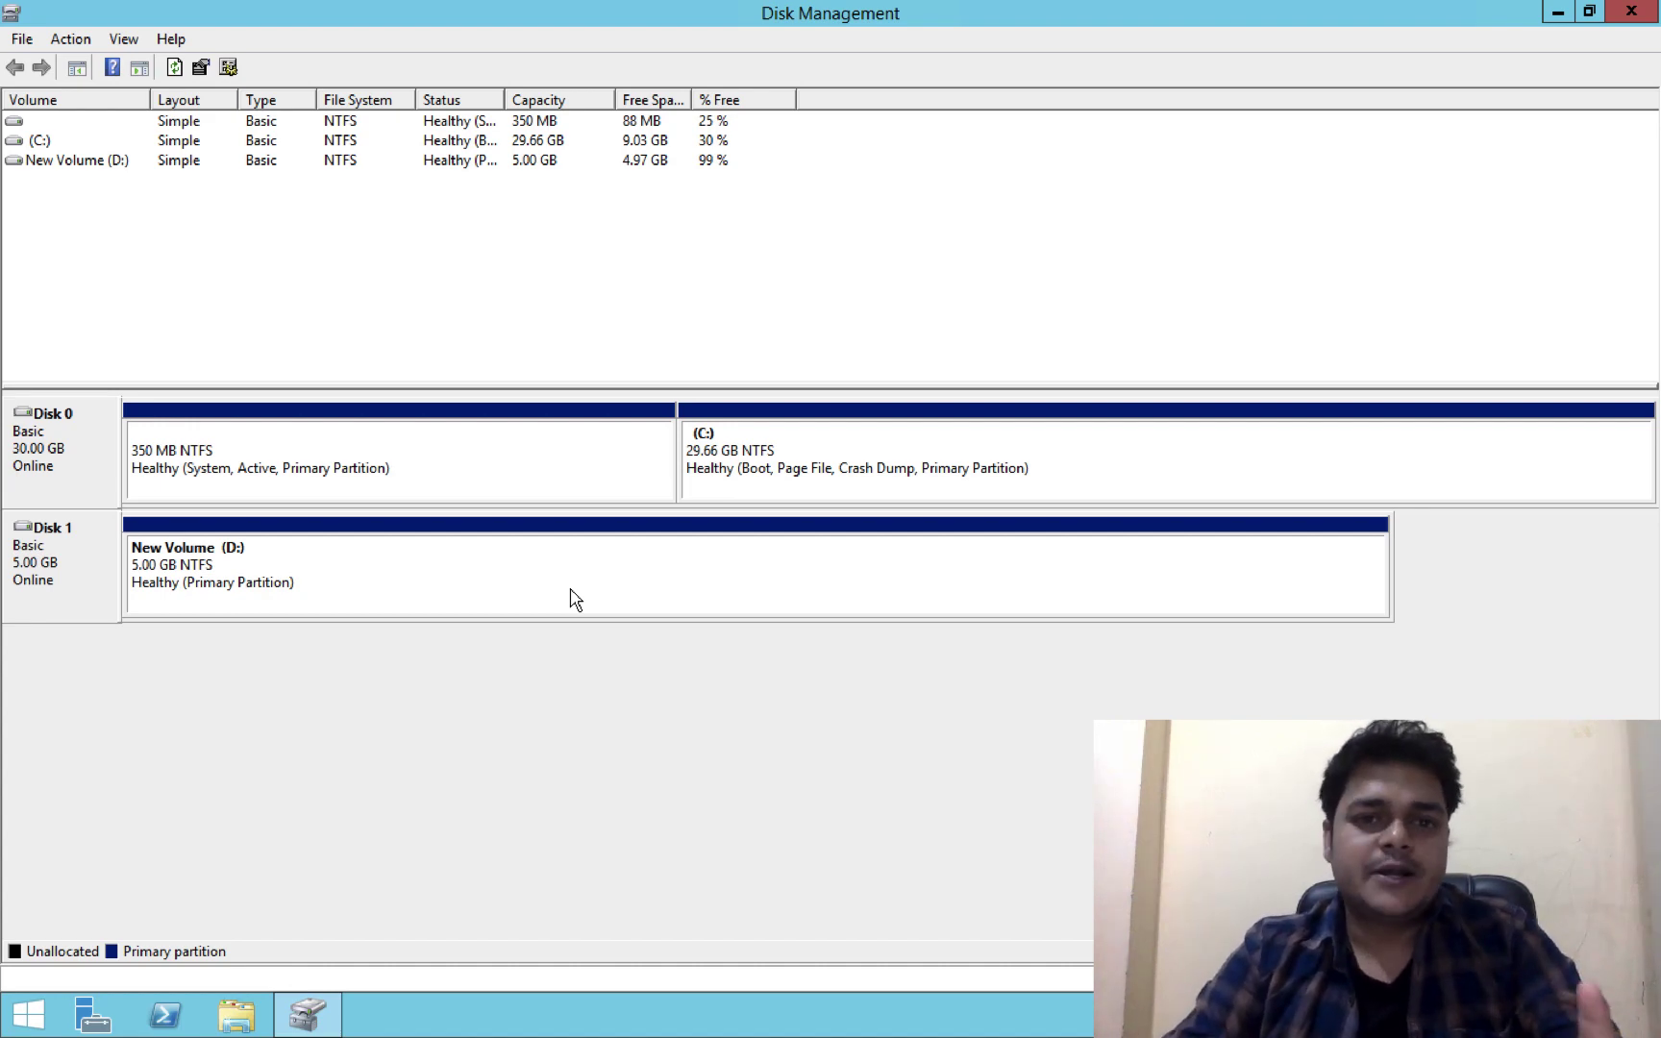
Step: Open New Volume (D:) from Disk 1 and create a folder named Test in it
{"action": "right_click", "coordinate": [478, 564]}
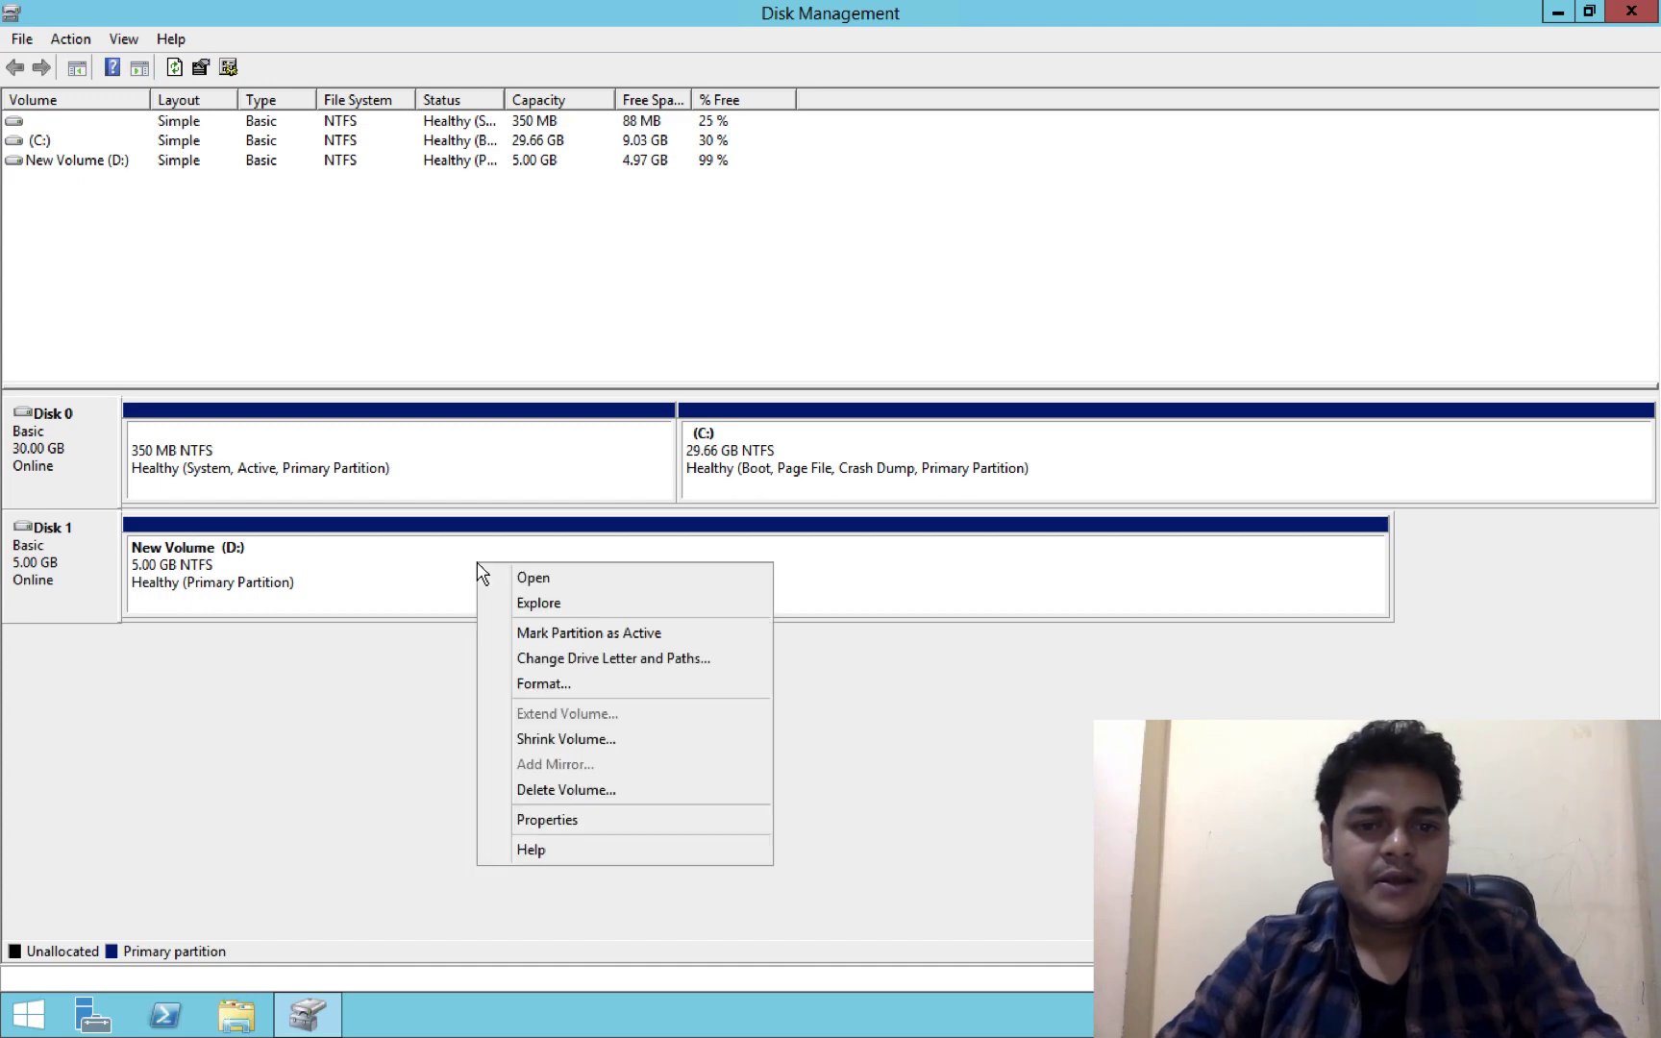
{"action": "left_click", "coordinate": [534, 580]}
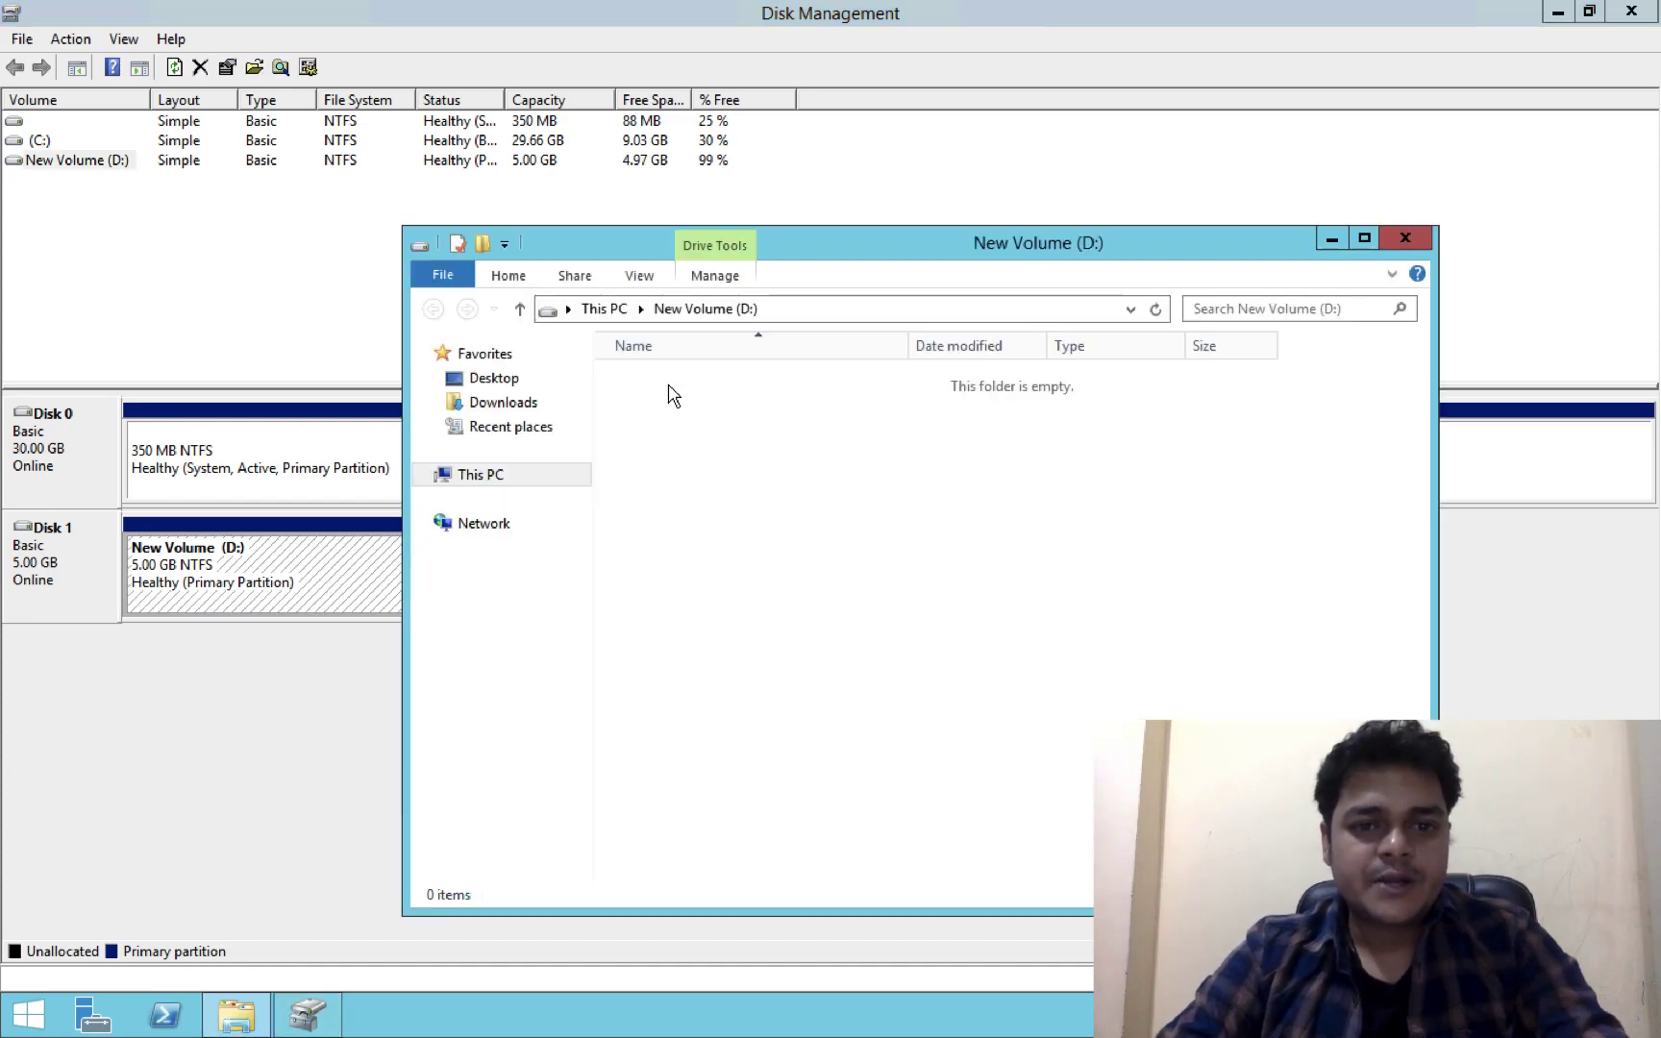
{"action": "right_click", "coordinate": [677, 518]}
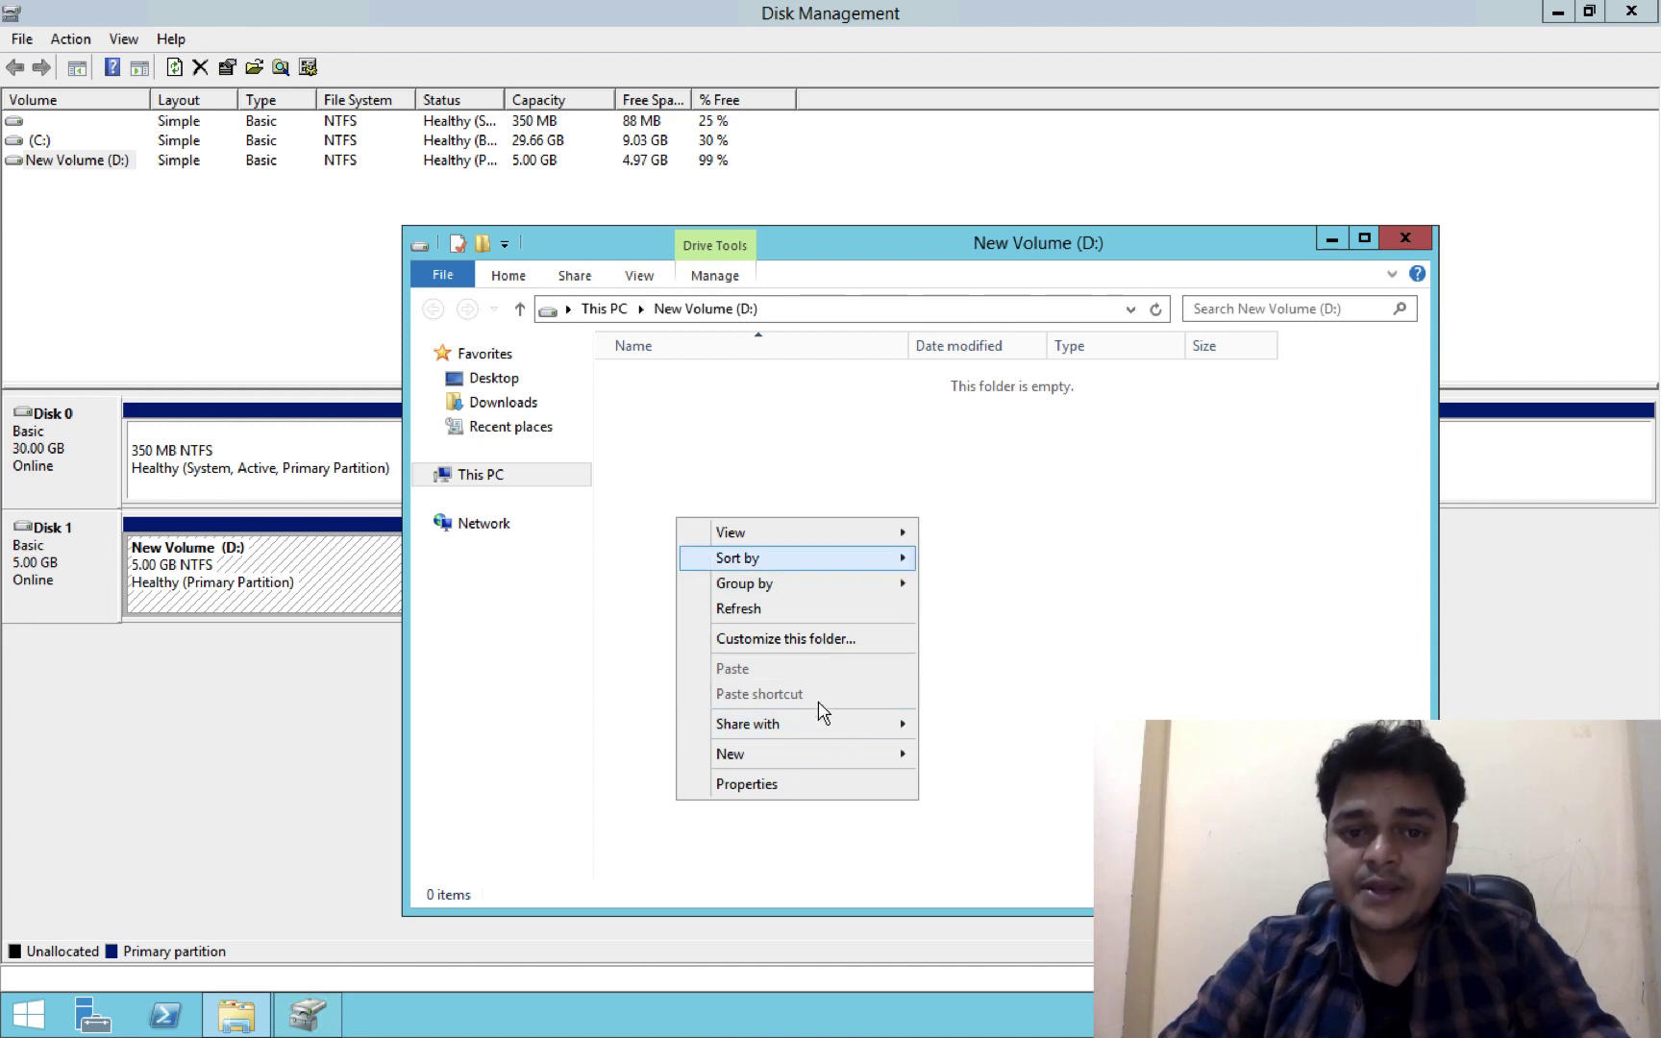
{"action": "mouse_move", "coordinate": [855, 763]}
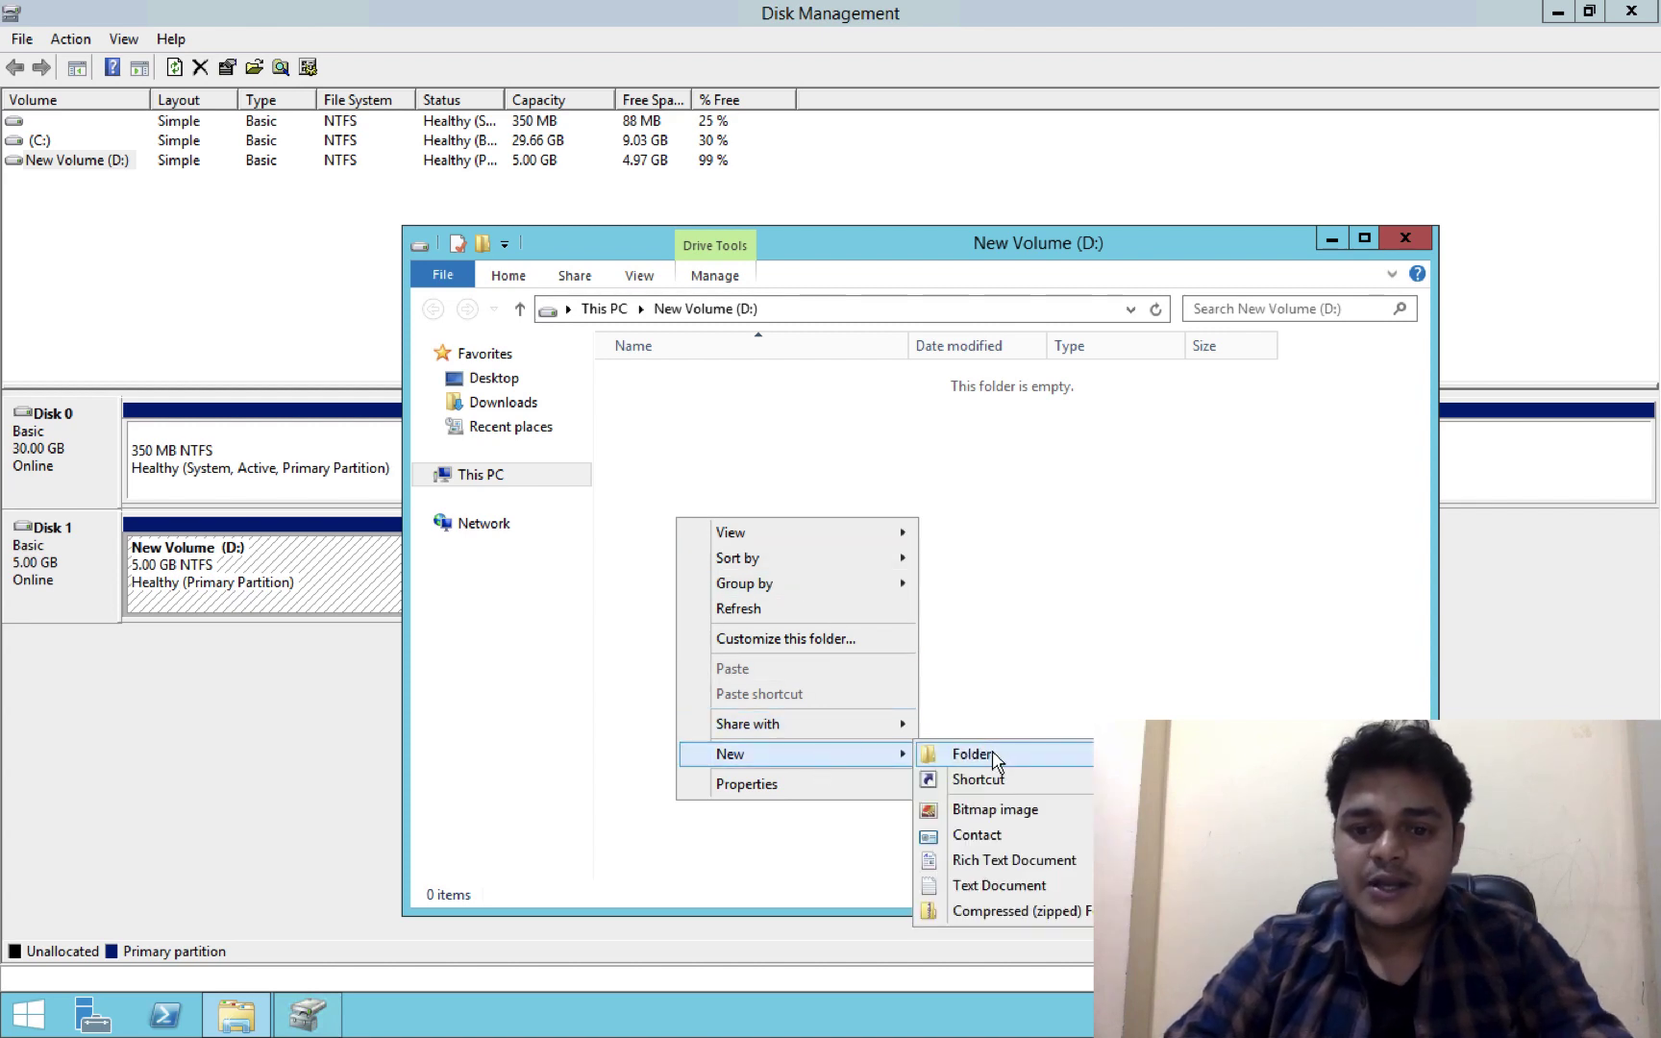
{"action": "left_click", "coordinate": [993, 756]}
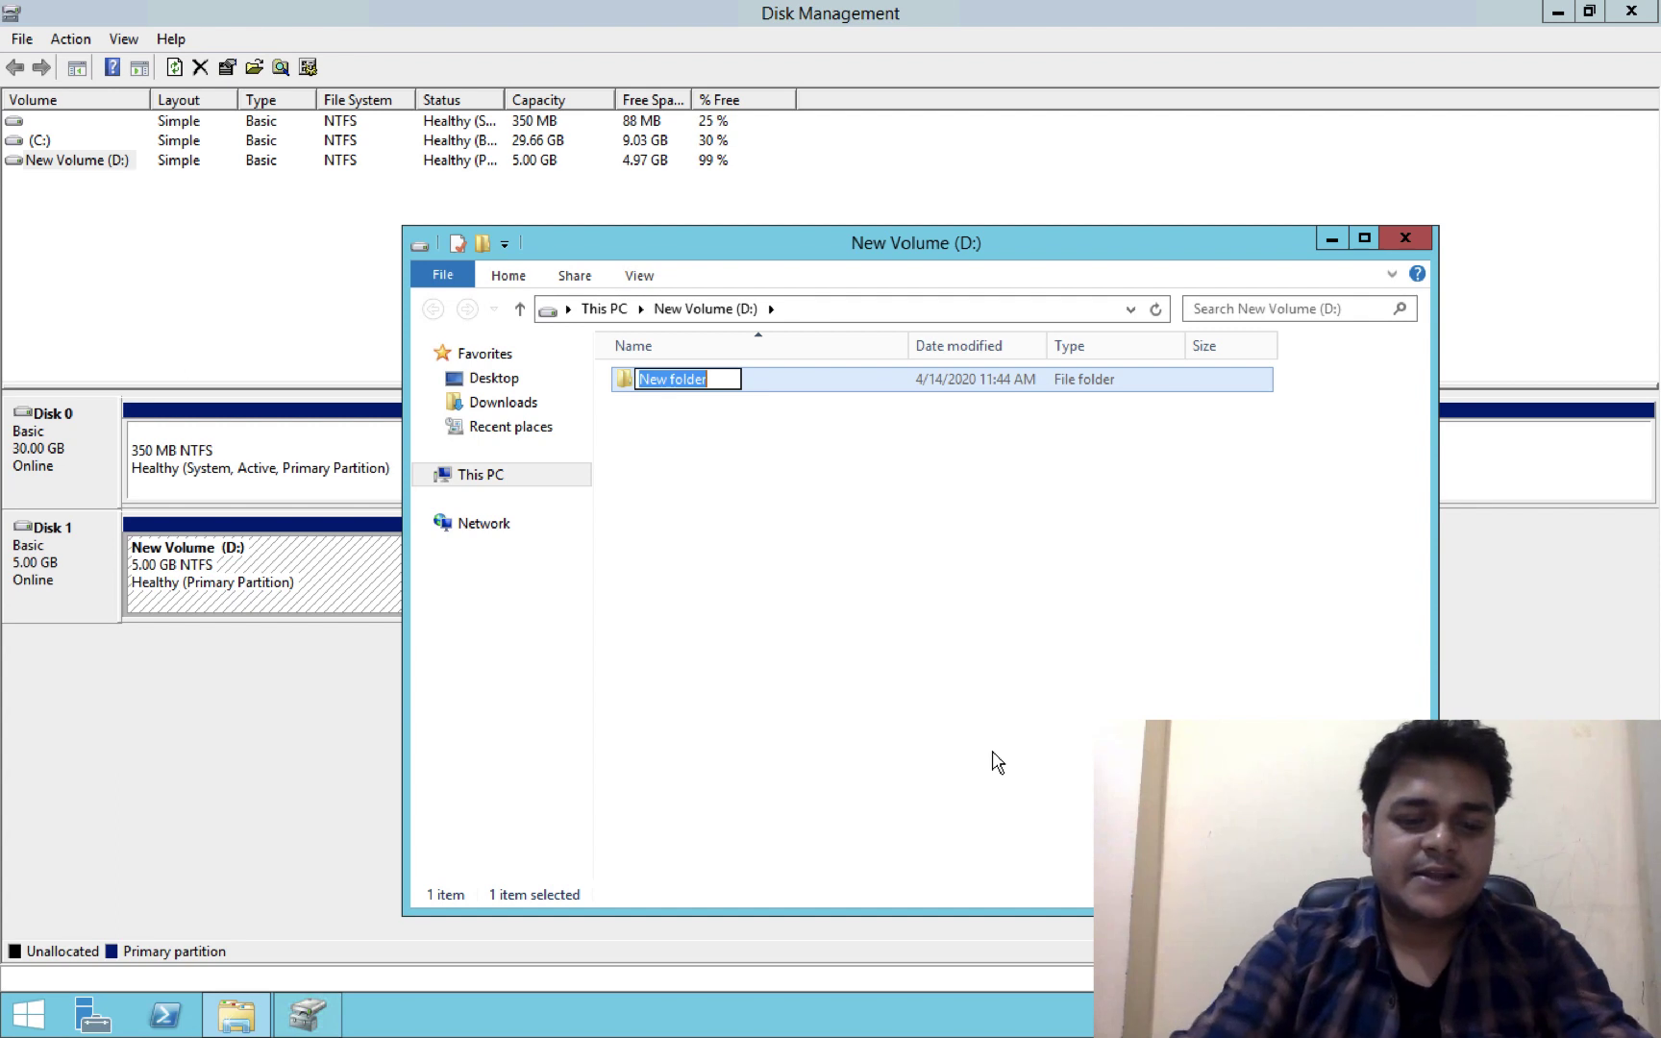
{"action": "type", "text": "Test"}
{"action": "key", "text": "Return"}
{"action": "left_click", "coordinate": [790, 546]}
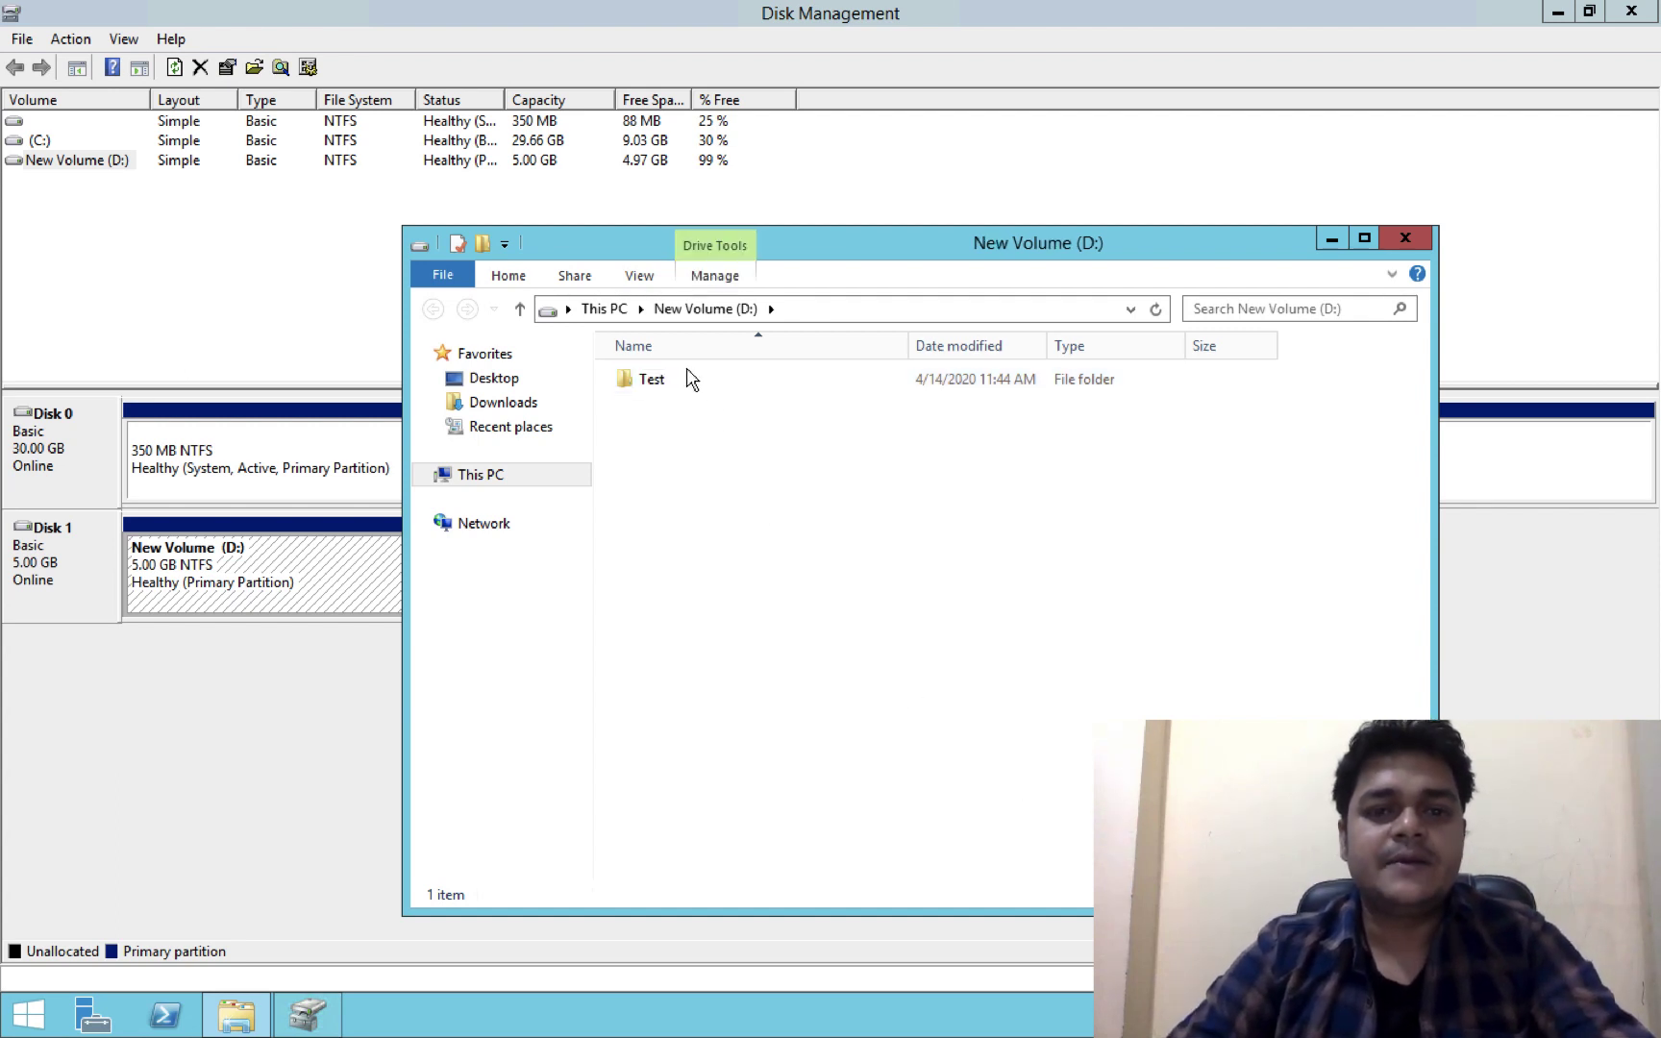
Step: Create a text document with the default name New Text Document inside the Test folder
{"action": "double_click", "coordinate": [687, 378]}
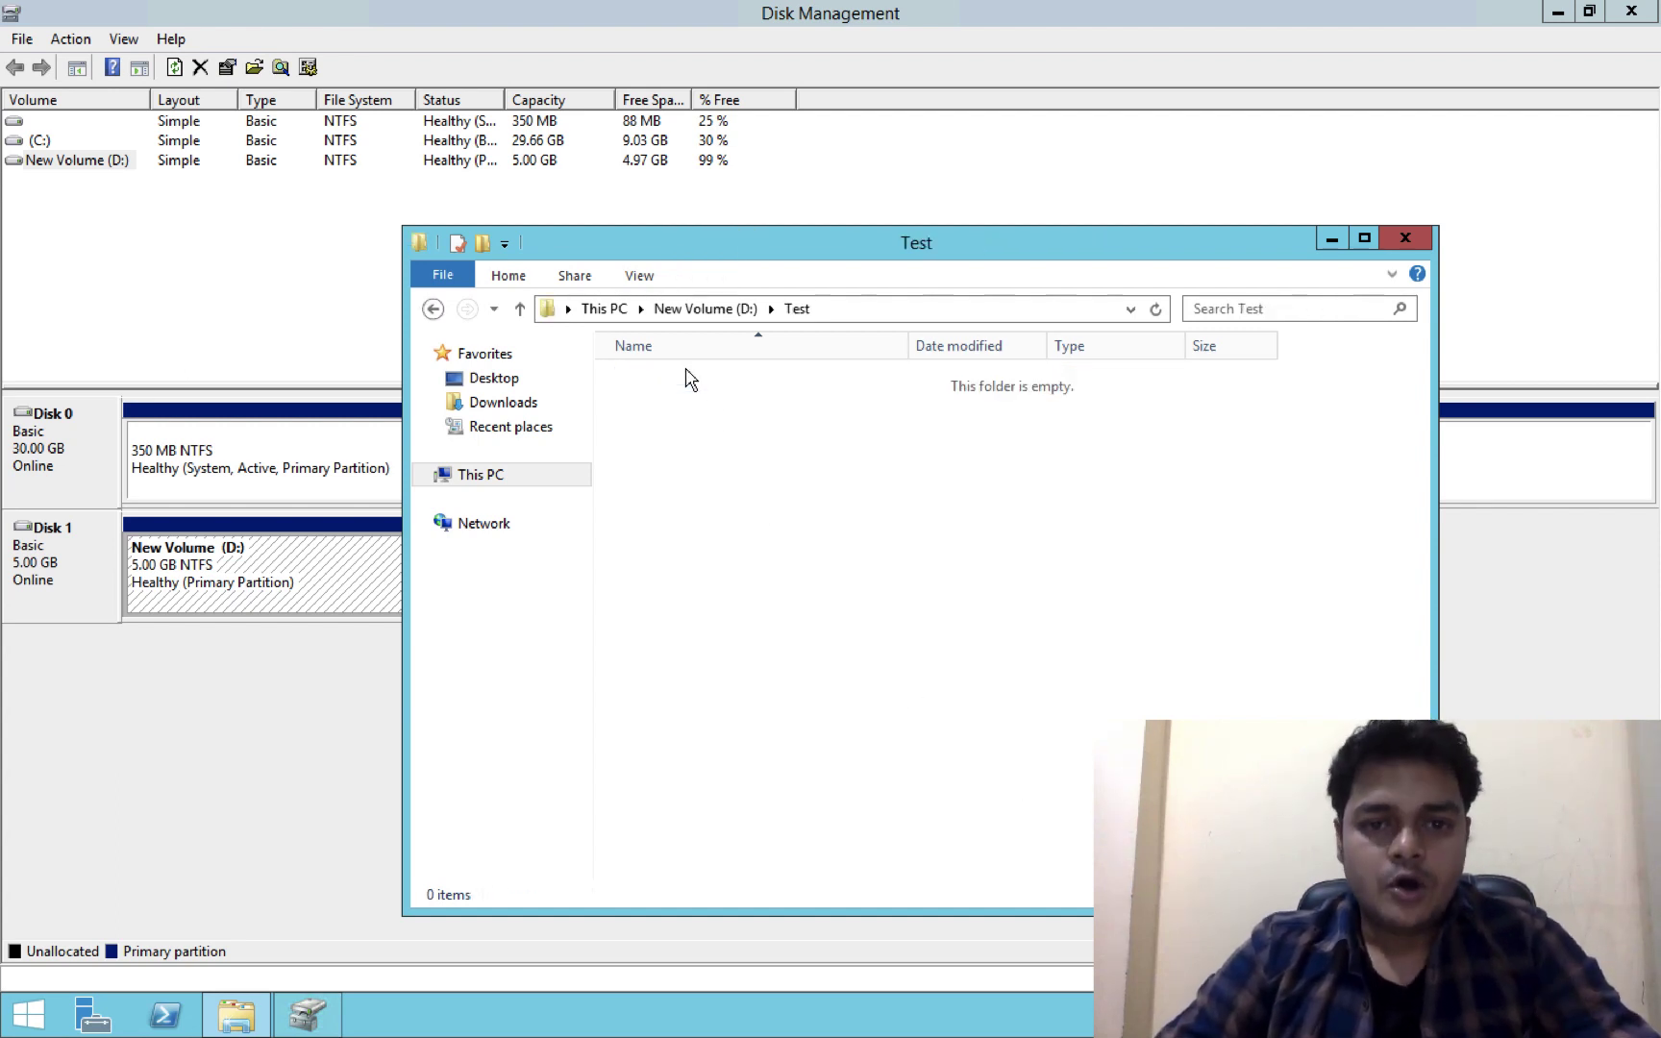
{"action": "right_click", "coordinate": [868, 792]}
{"action": "mouse_move", "coordinate": [890, 797]}
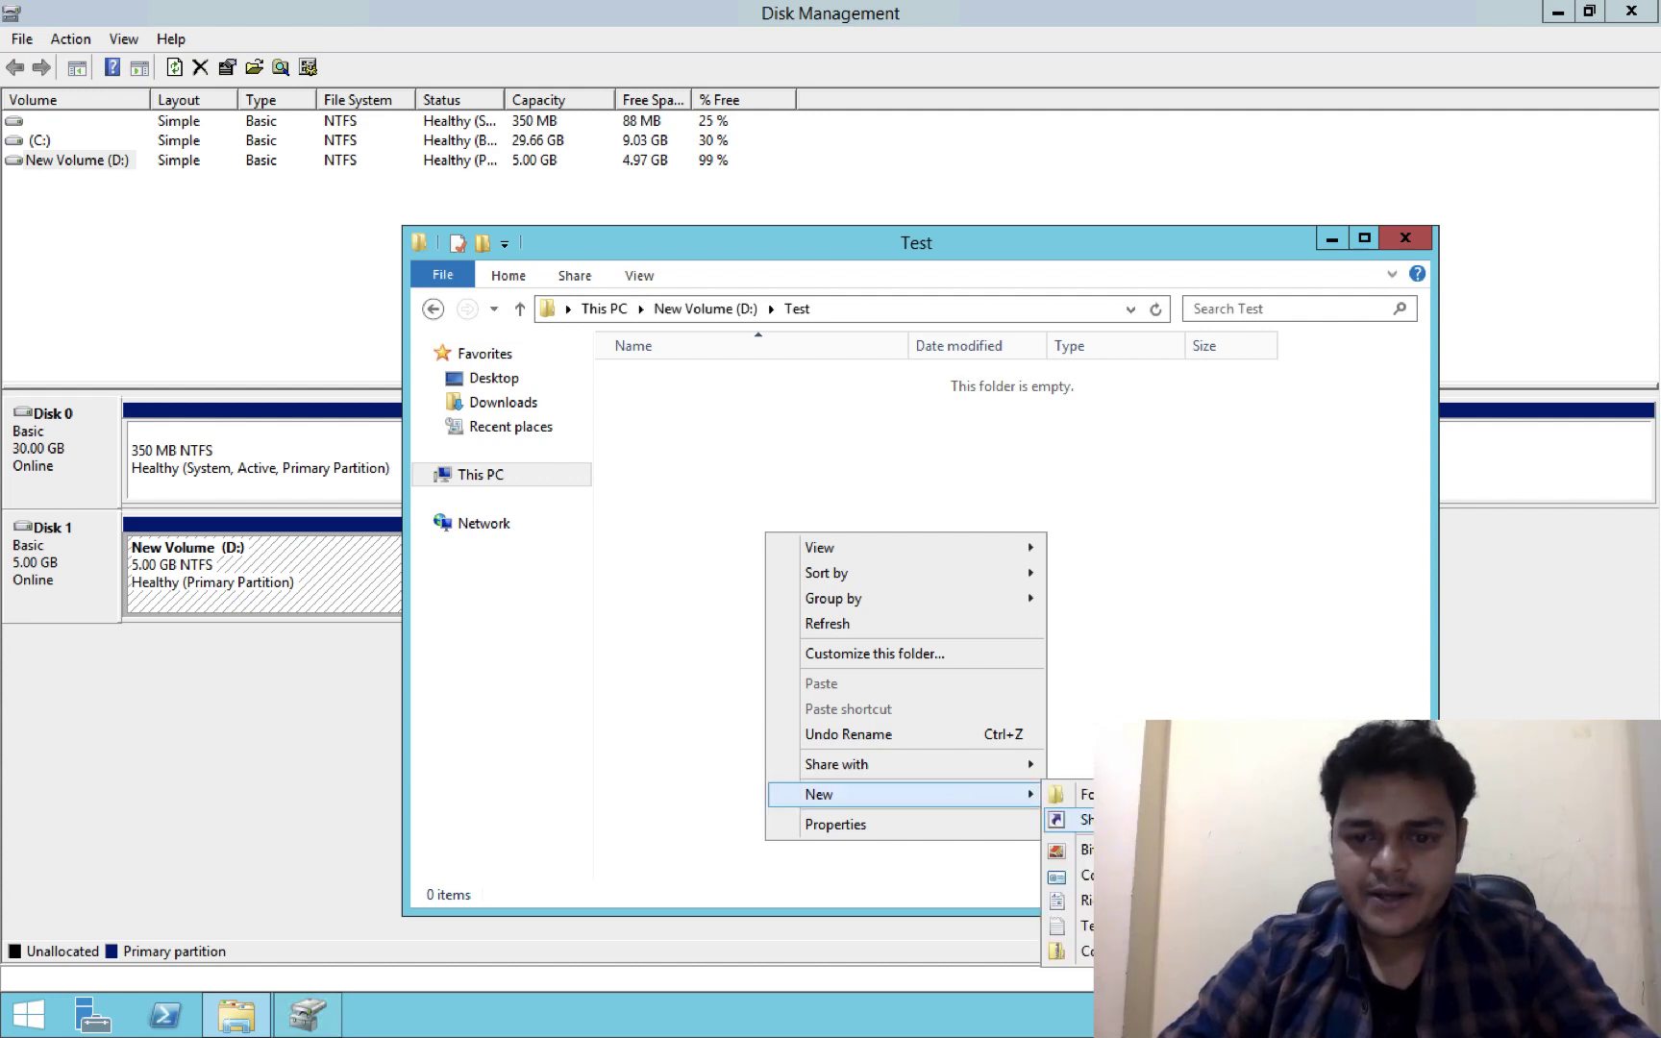
{"action": "left_click", "coordinate": [1077, 926]}
{"action": "left_click", "coordinate": [850, 454]}
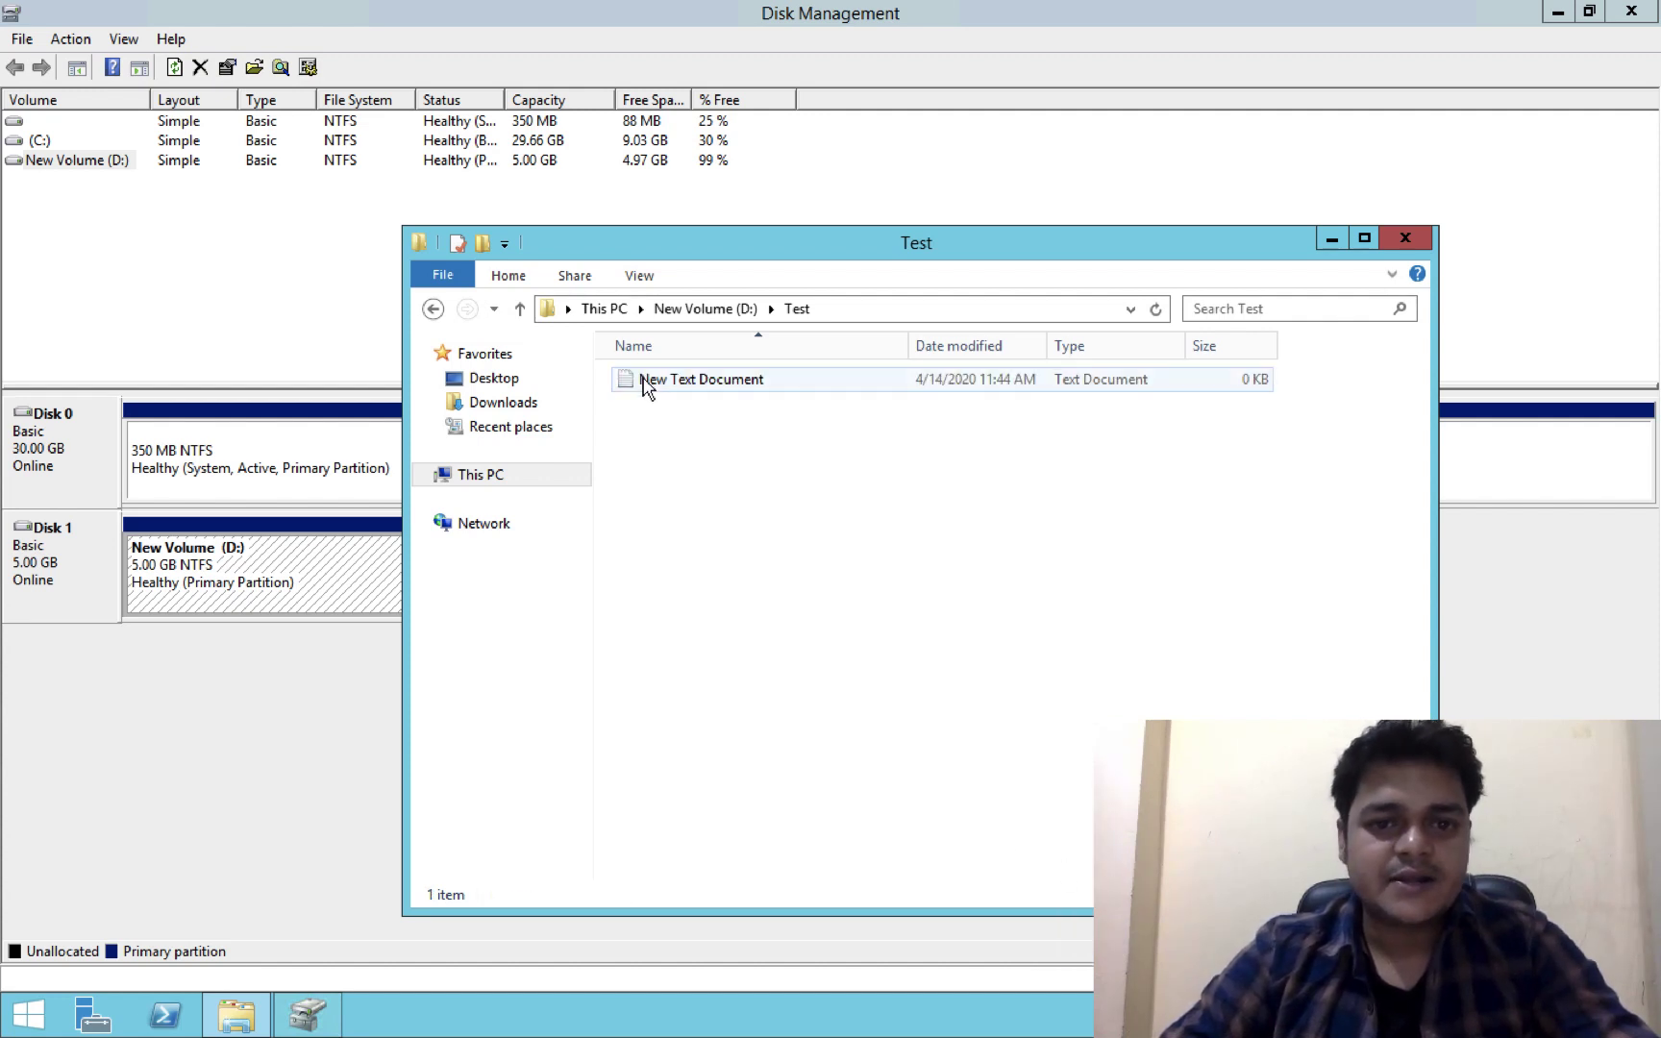
Step: Enter "This is test file" in New Text Document, save it on closing, and close the Test folder window
{"action": "double_click", "coordinate": [646, 383]}
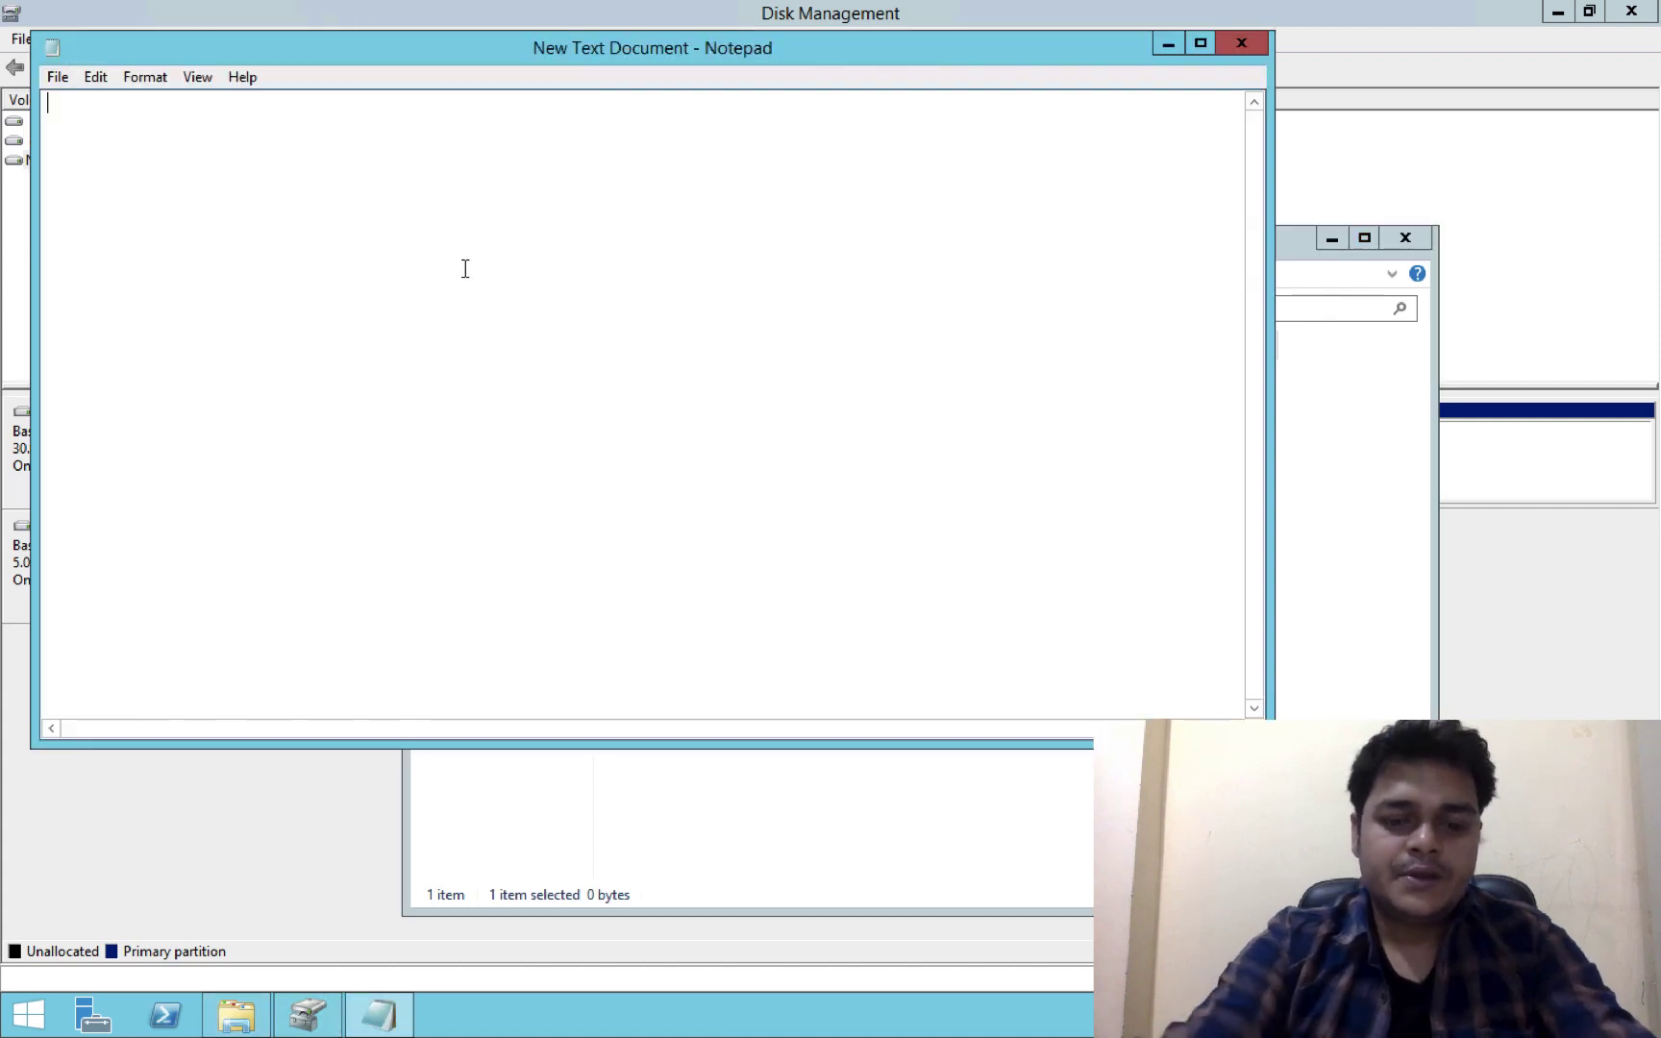
{"action": "type", "text": "This is te"}
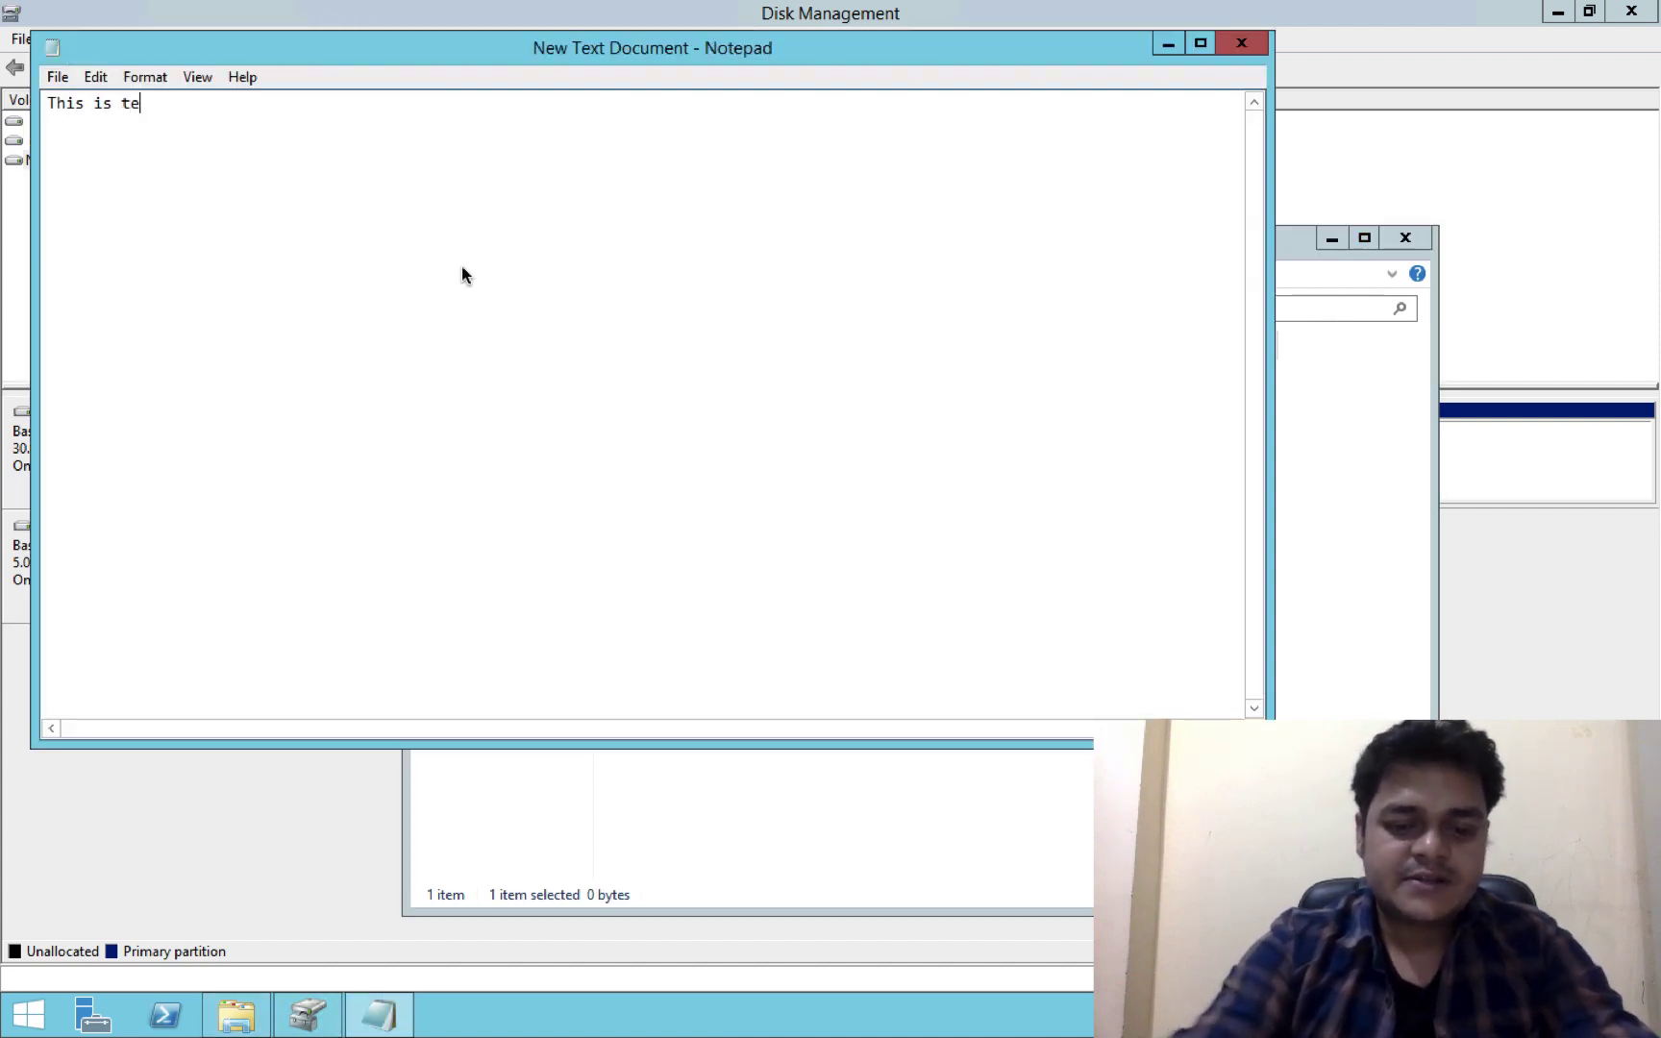
{"action": "type", "text": "st file"}
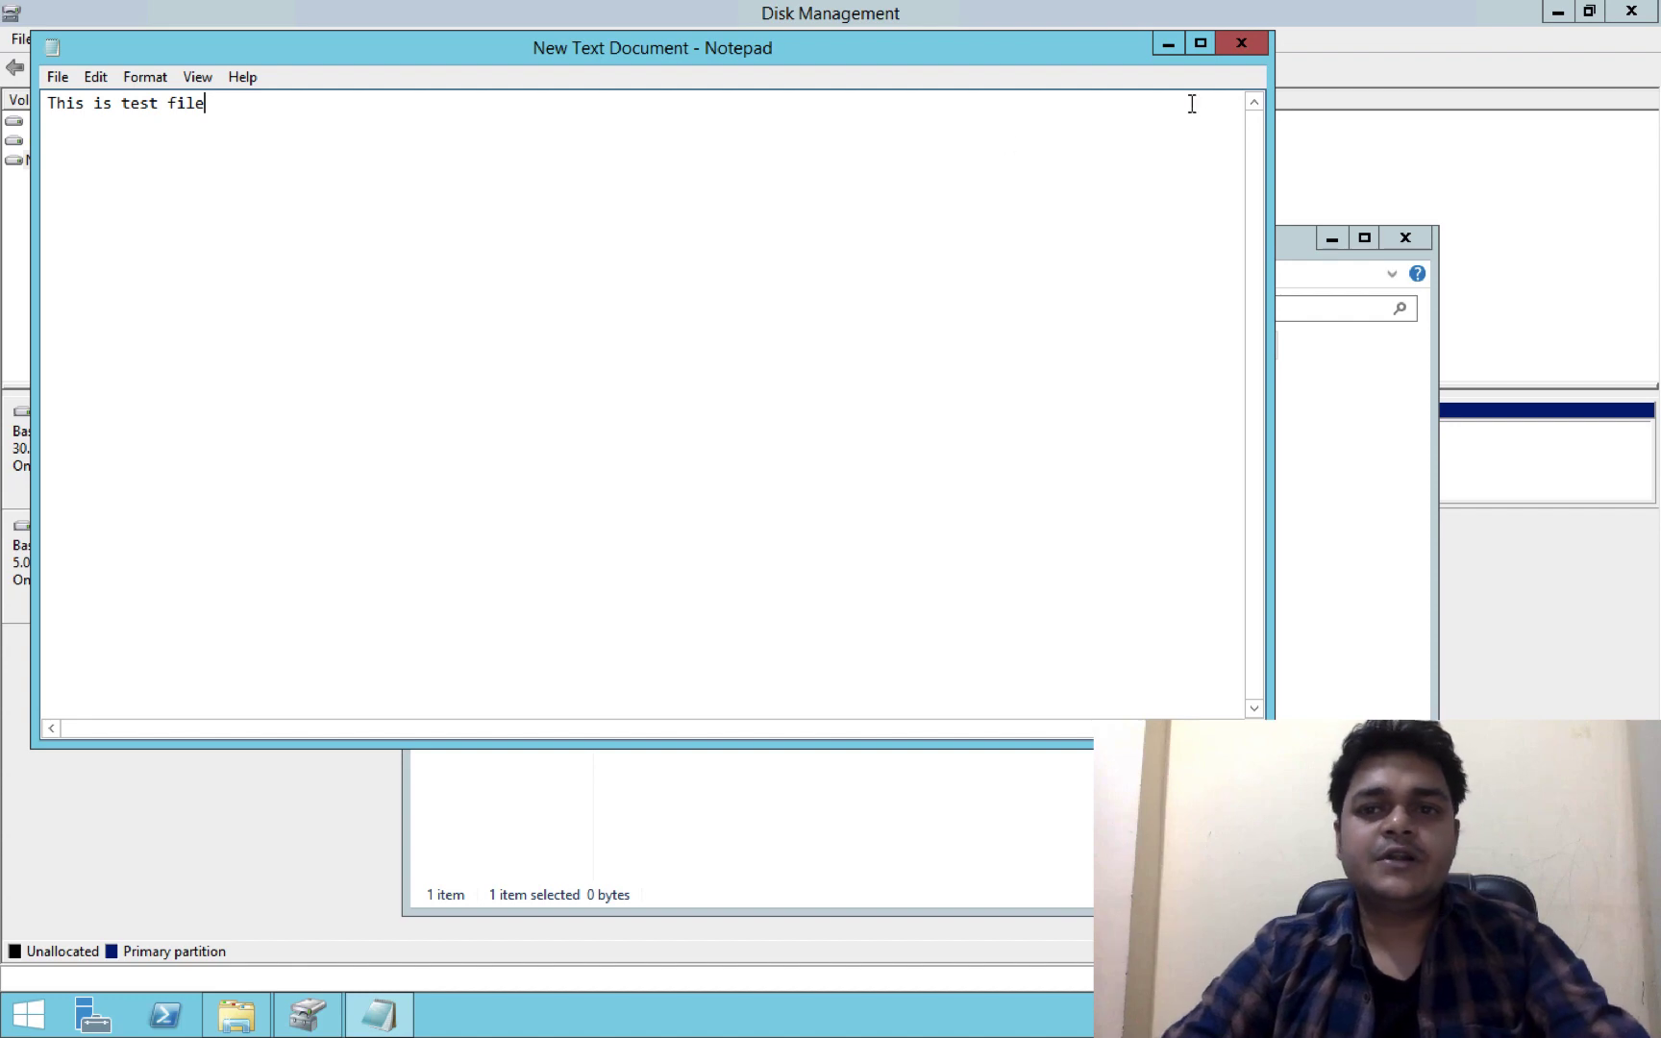
{"action": "left_click", "coordinate": [1247, 41]}
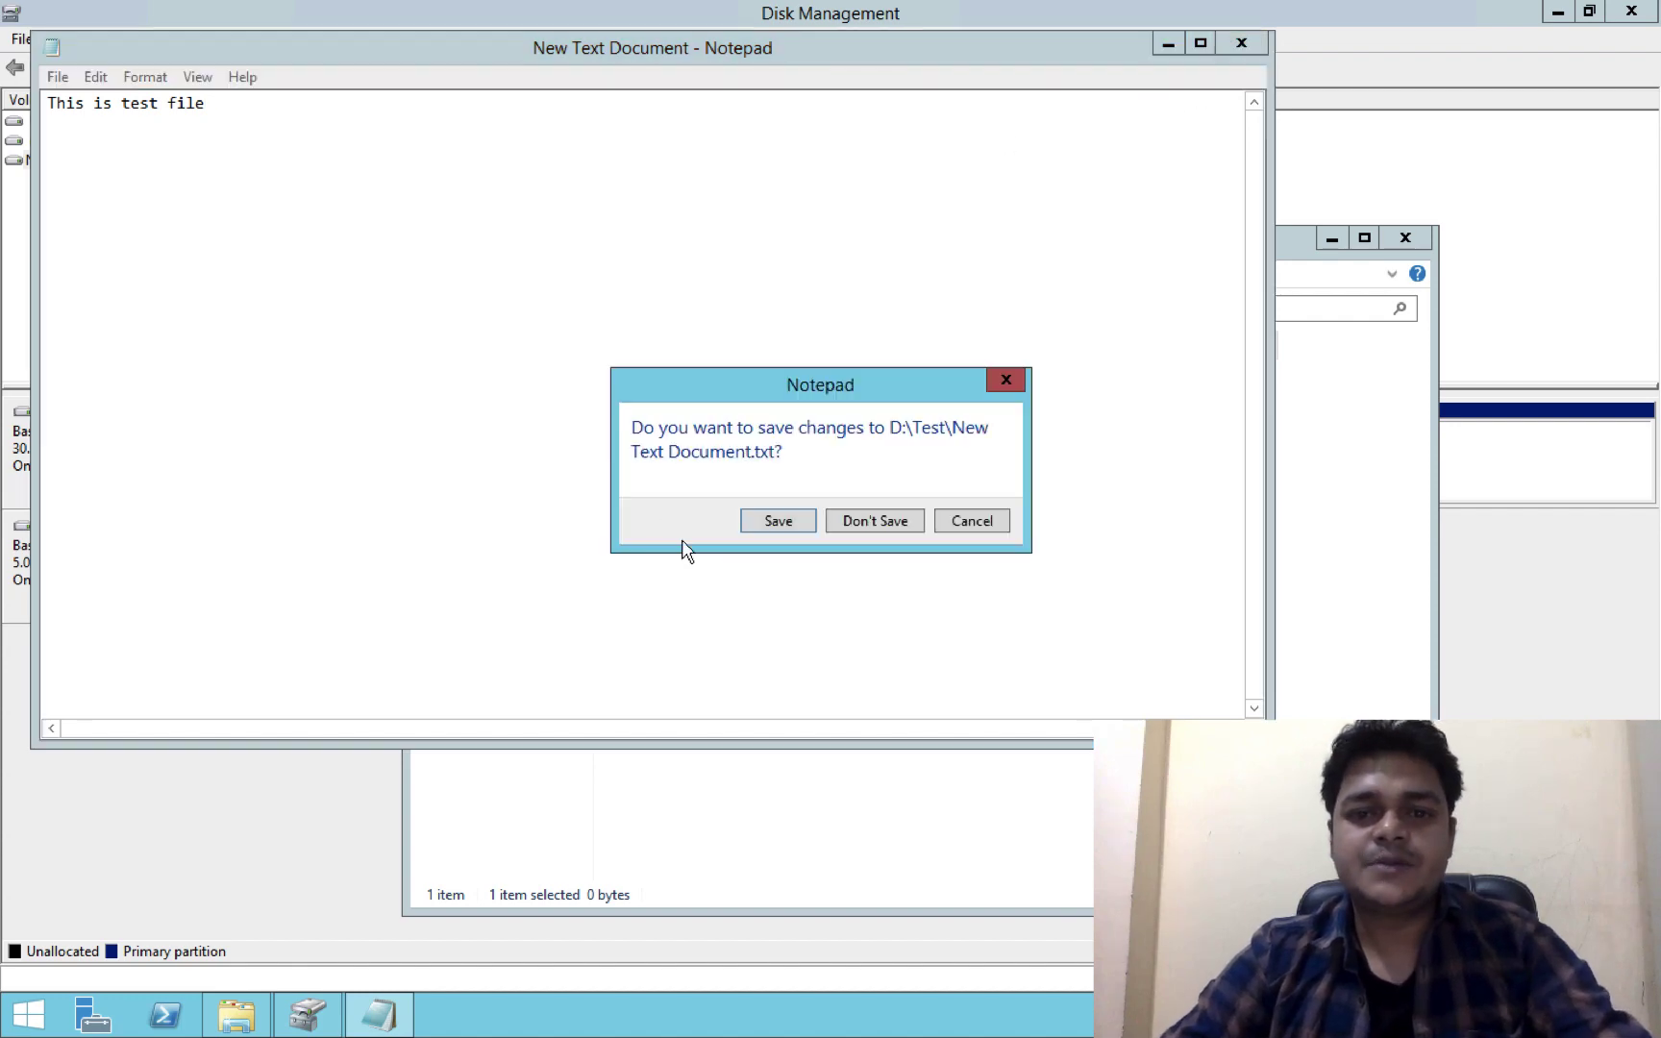
{"action": "left_click", "coordinate": [777, 521]}
{"action": "left_click", "coordinate": [1405, 238]}
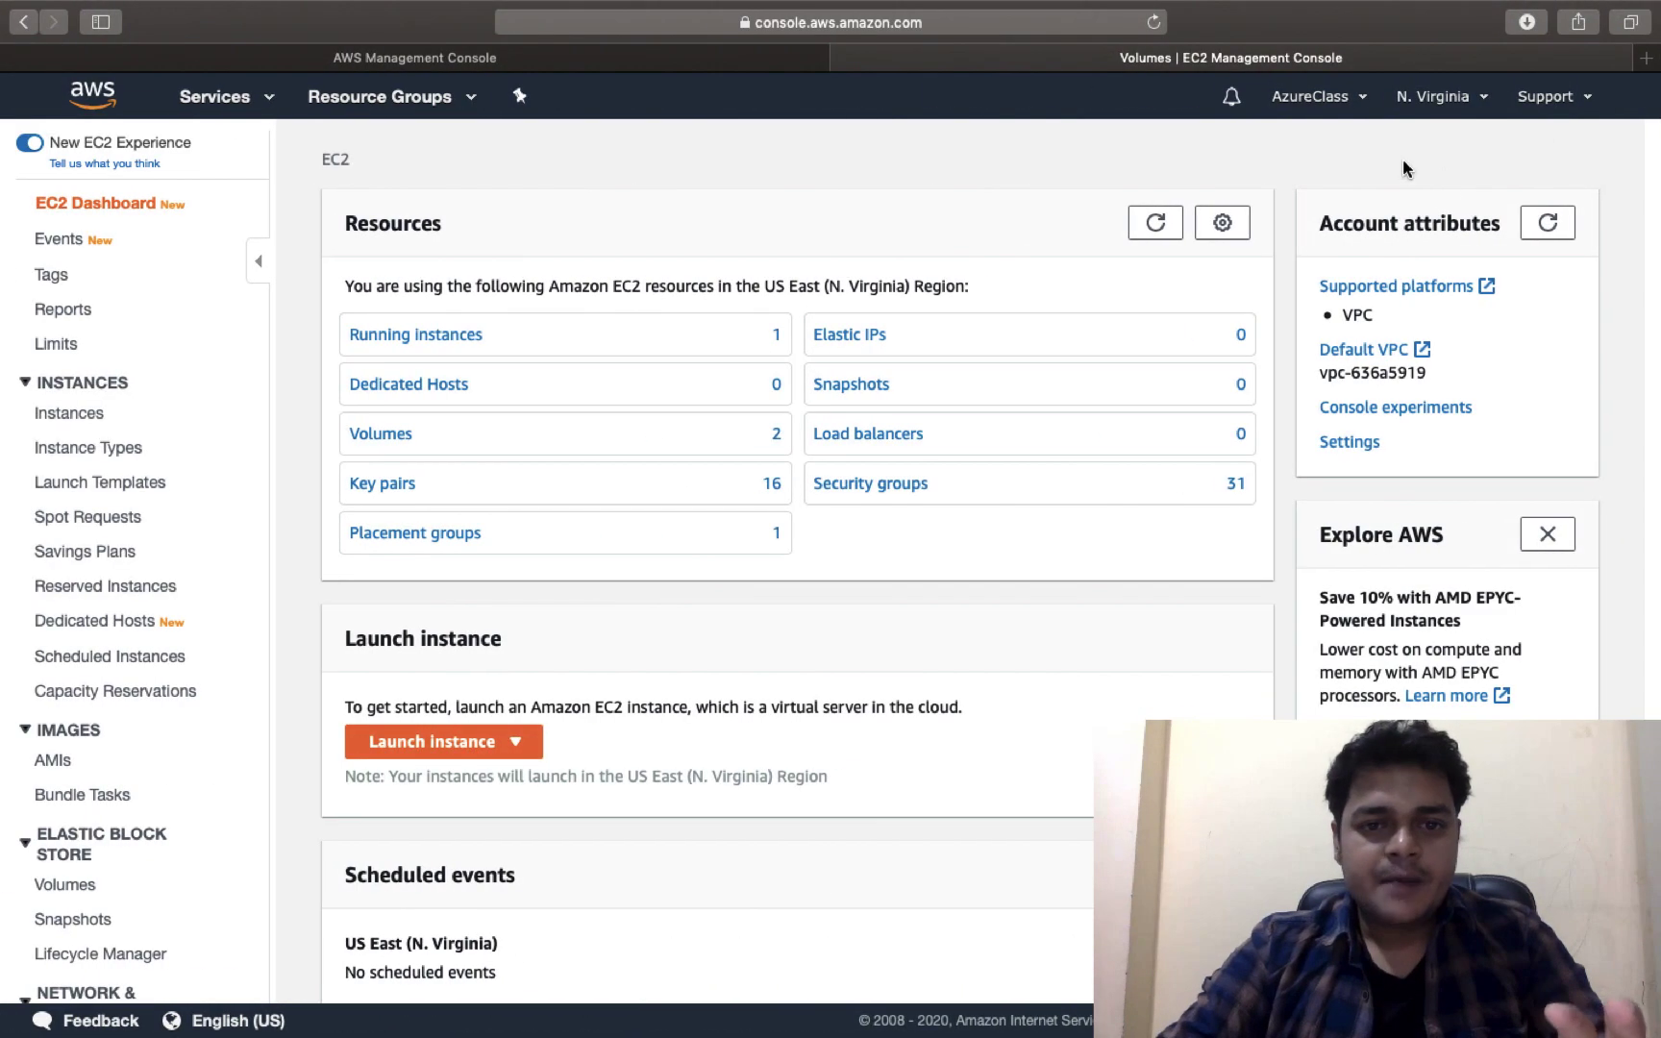
Step: Switch to the AWS console, refresh the EC2 resources, open the volumes list and select the 5 GiB volume
{"action": "left_click", "coordinate": [1155, 222]}
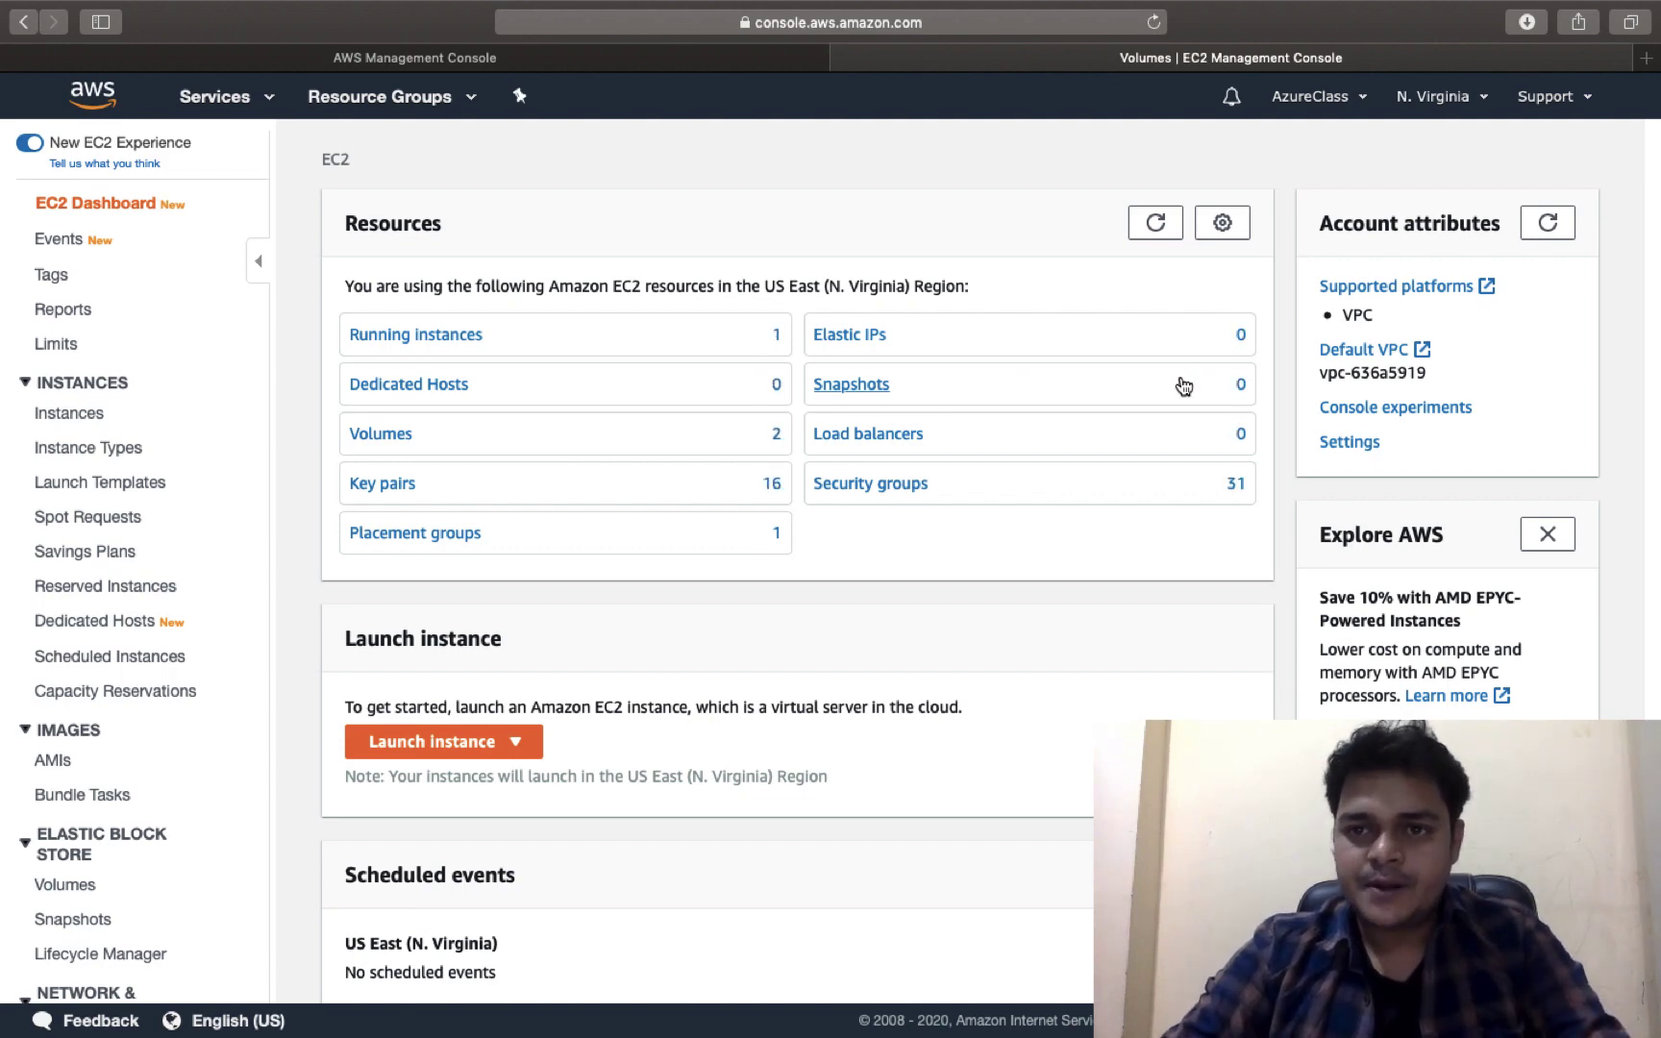
{"action": "left_click", "coordinate": [386, 435]}
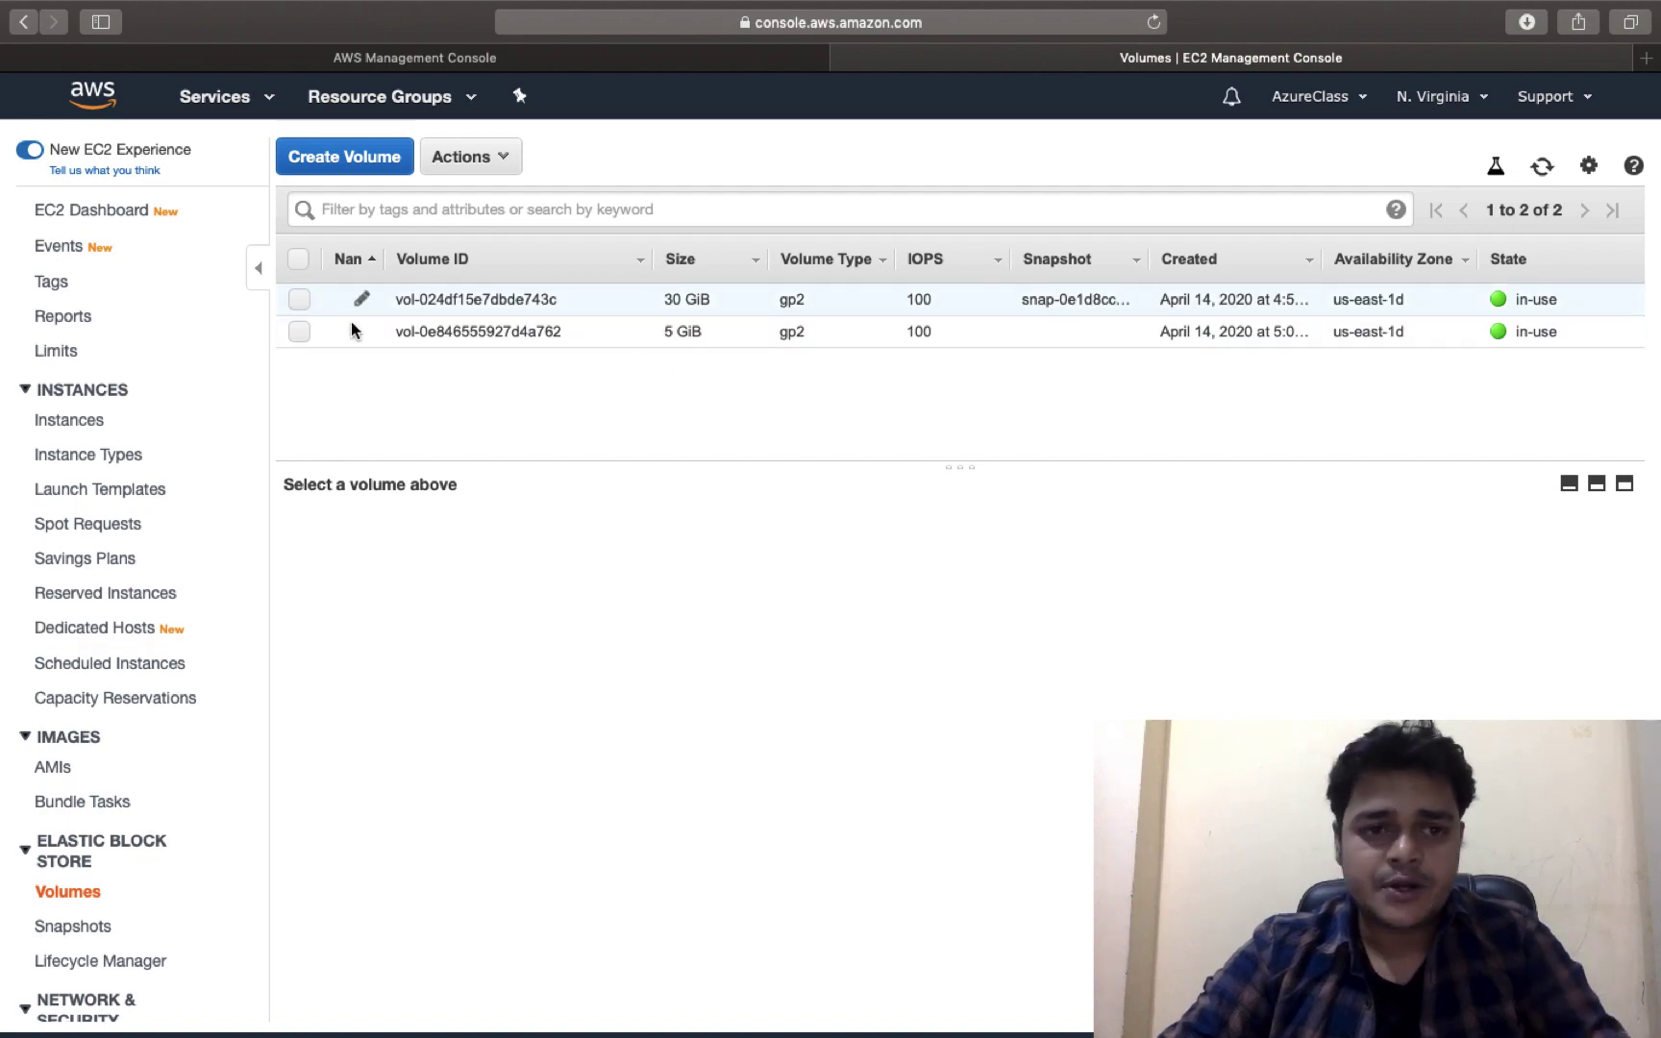
{"action": "left_click", "coordinate": [300, 333]}
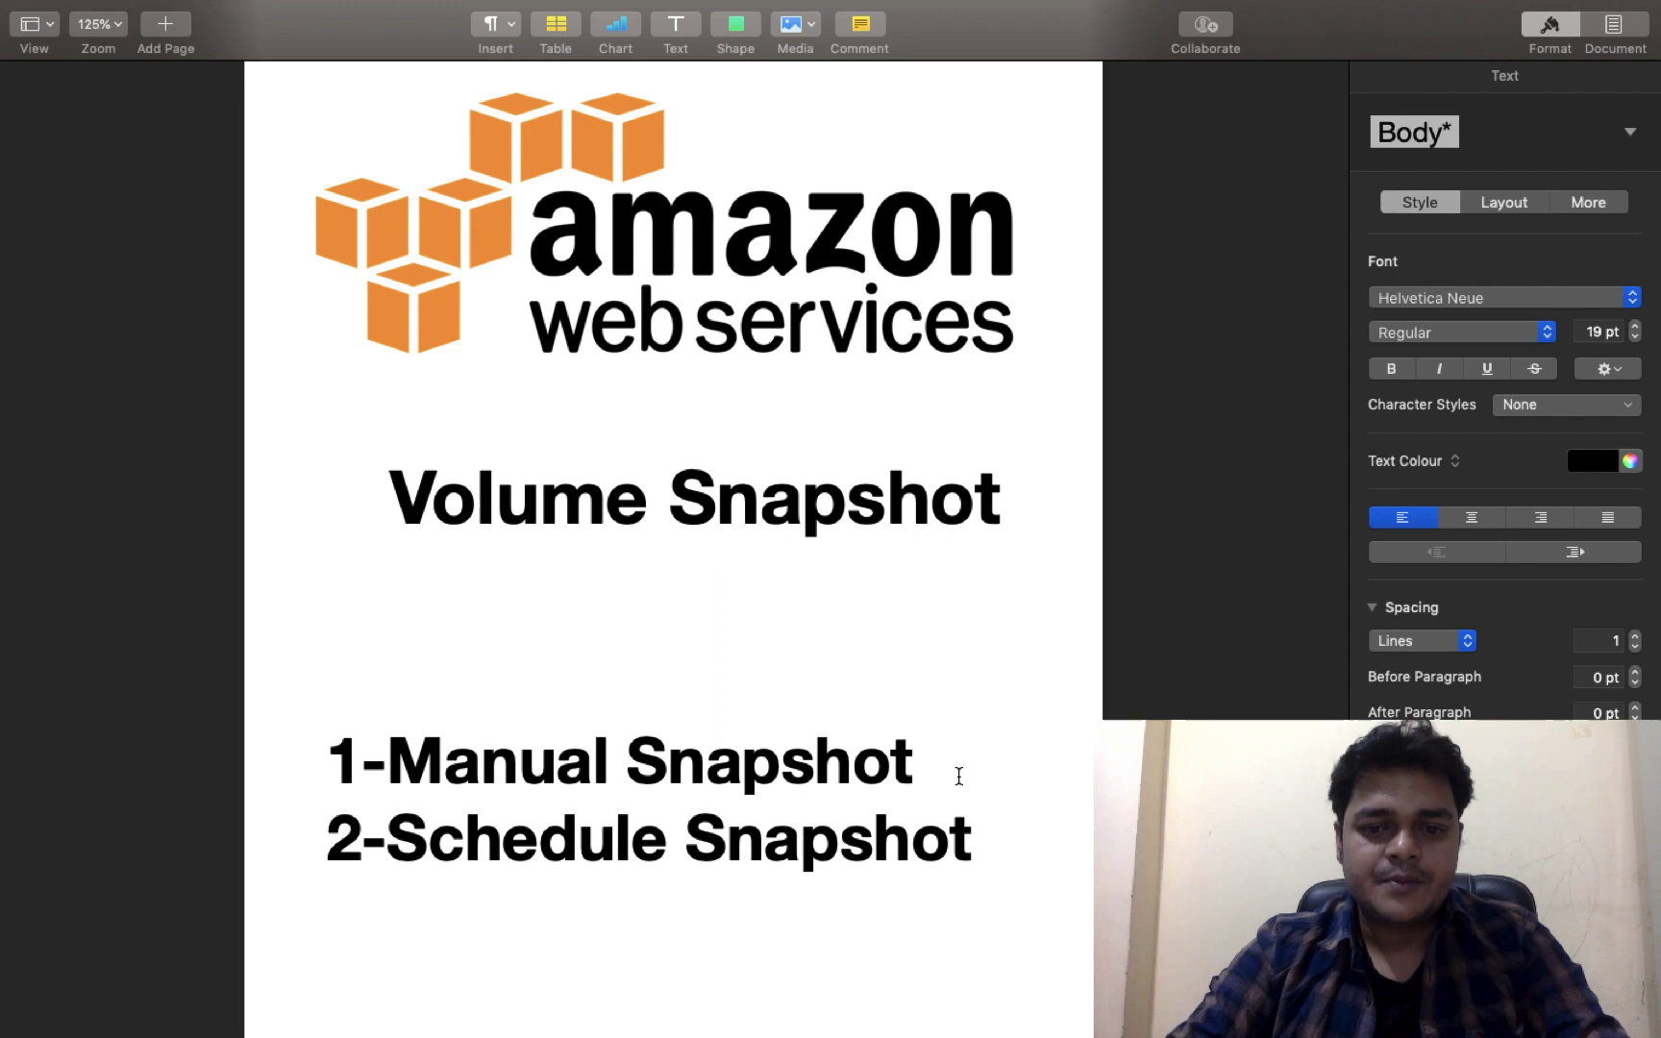
Step: Switch to the Volume Snapshot notes in Pages and colour the line "1-Manual Snapshot" red
{"action": "left_click_drag", "start_coordinate": [958, 776], "coordinate": [322, 769]}
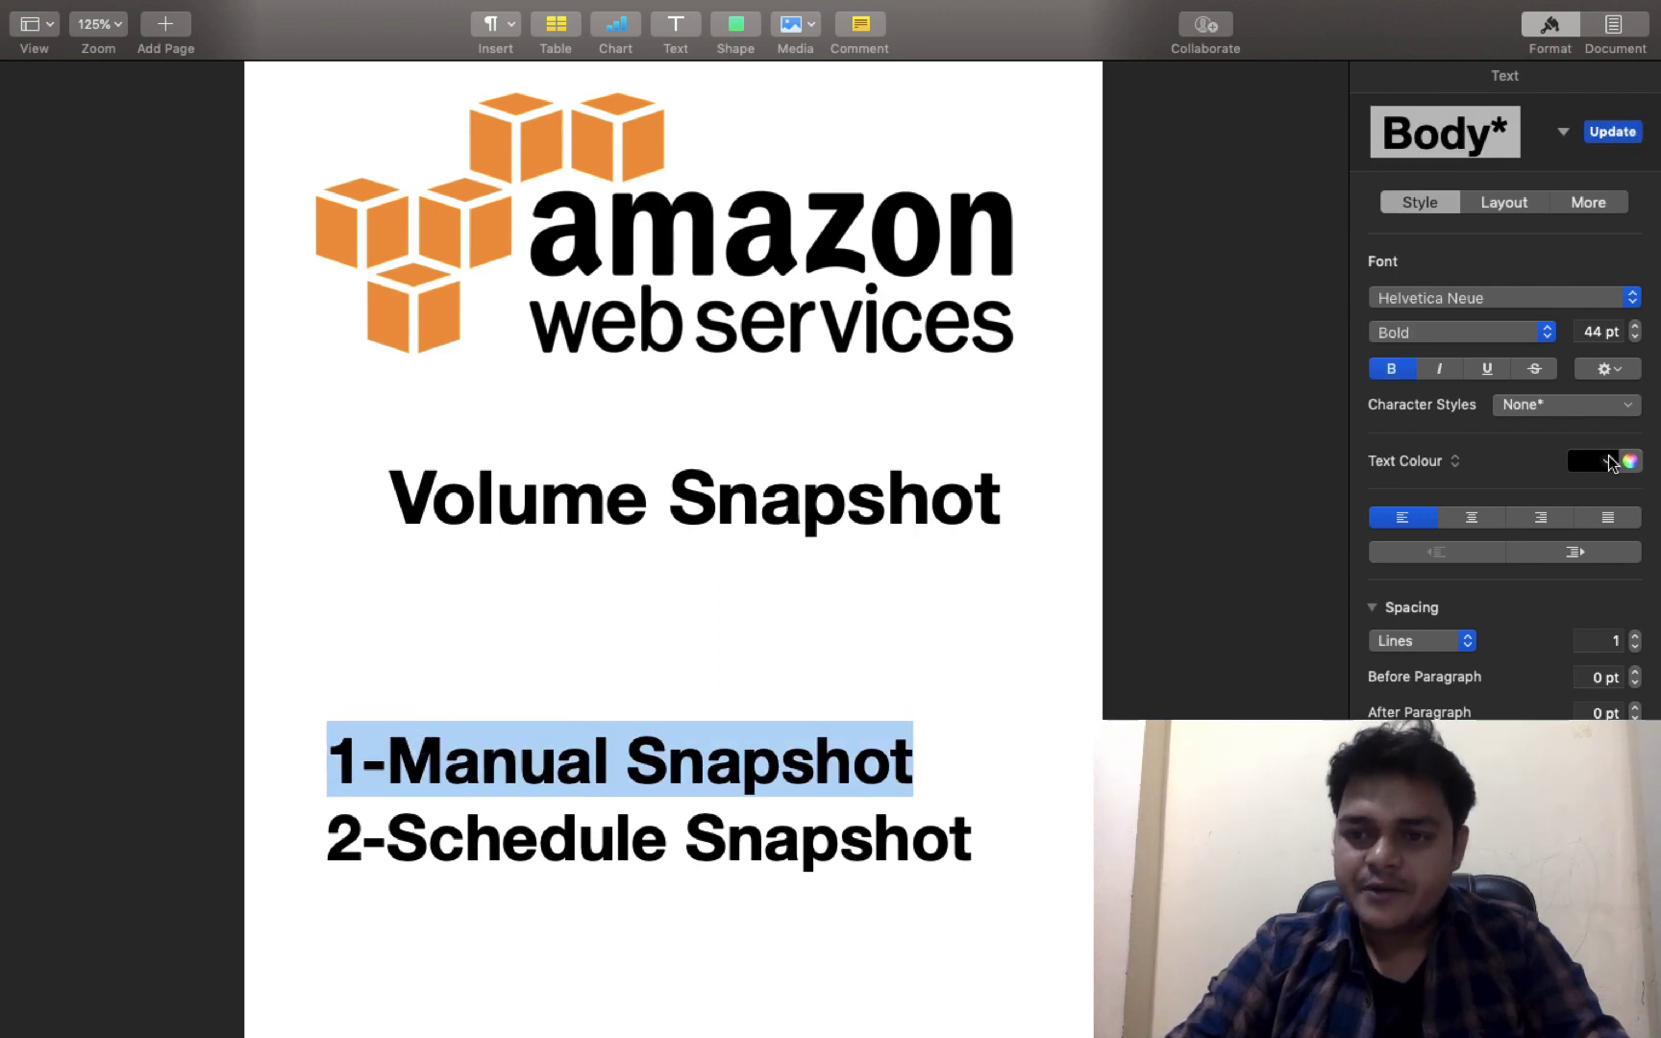
{"action": "left_click", "coordinate": [1608, 457]}
{"action": "left_click", "coordinate": [1579, 575]}
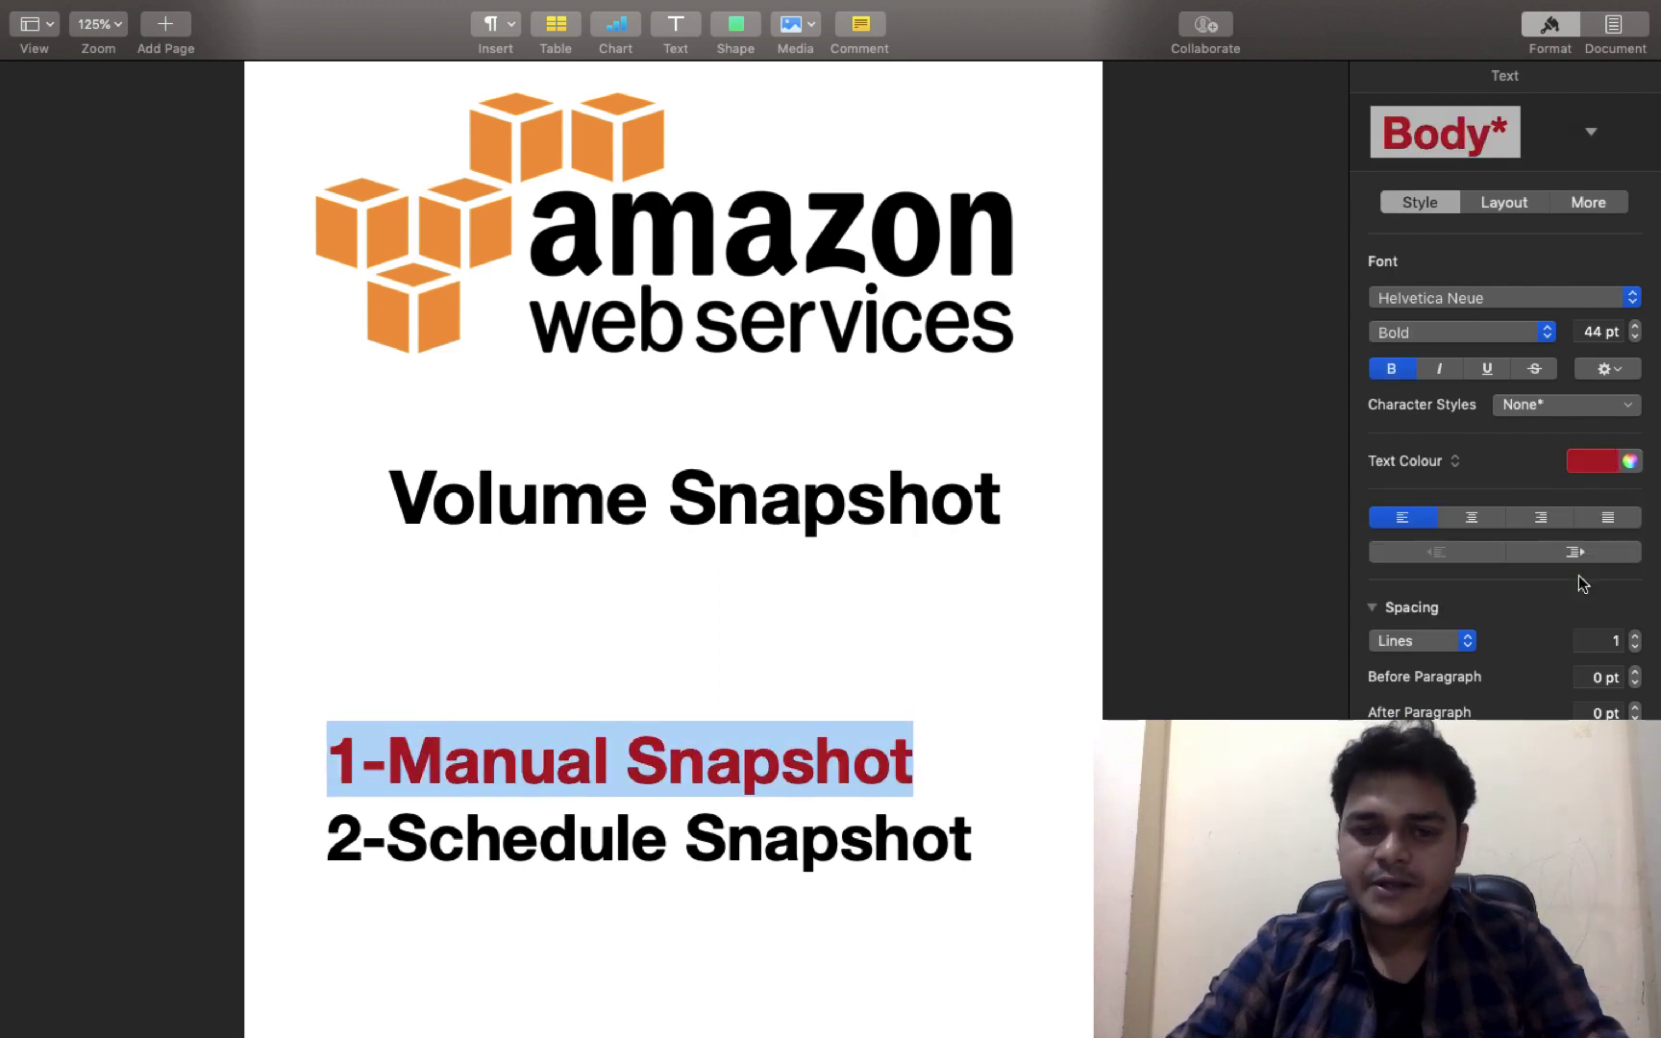
{"action": "left_click", "coordinate": [1128, 657]}
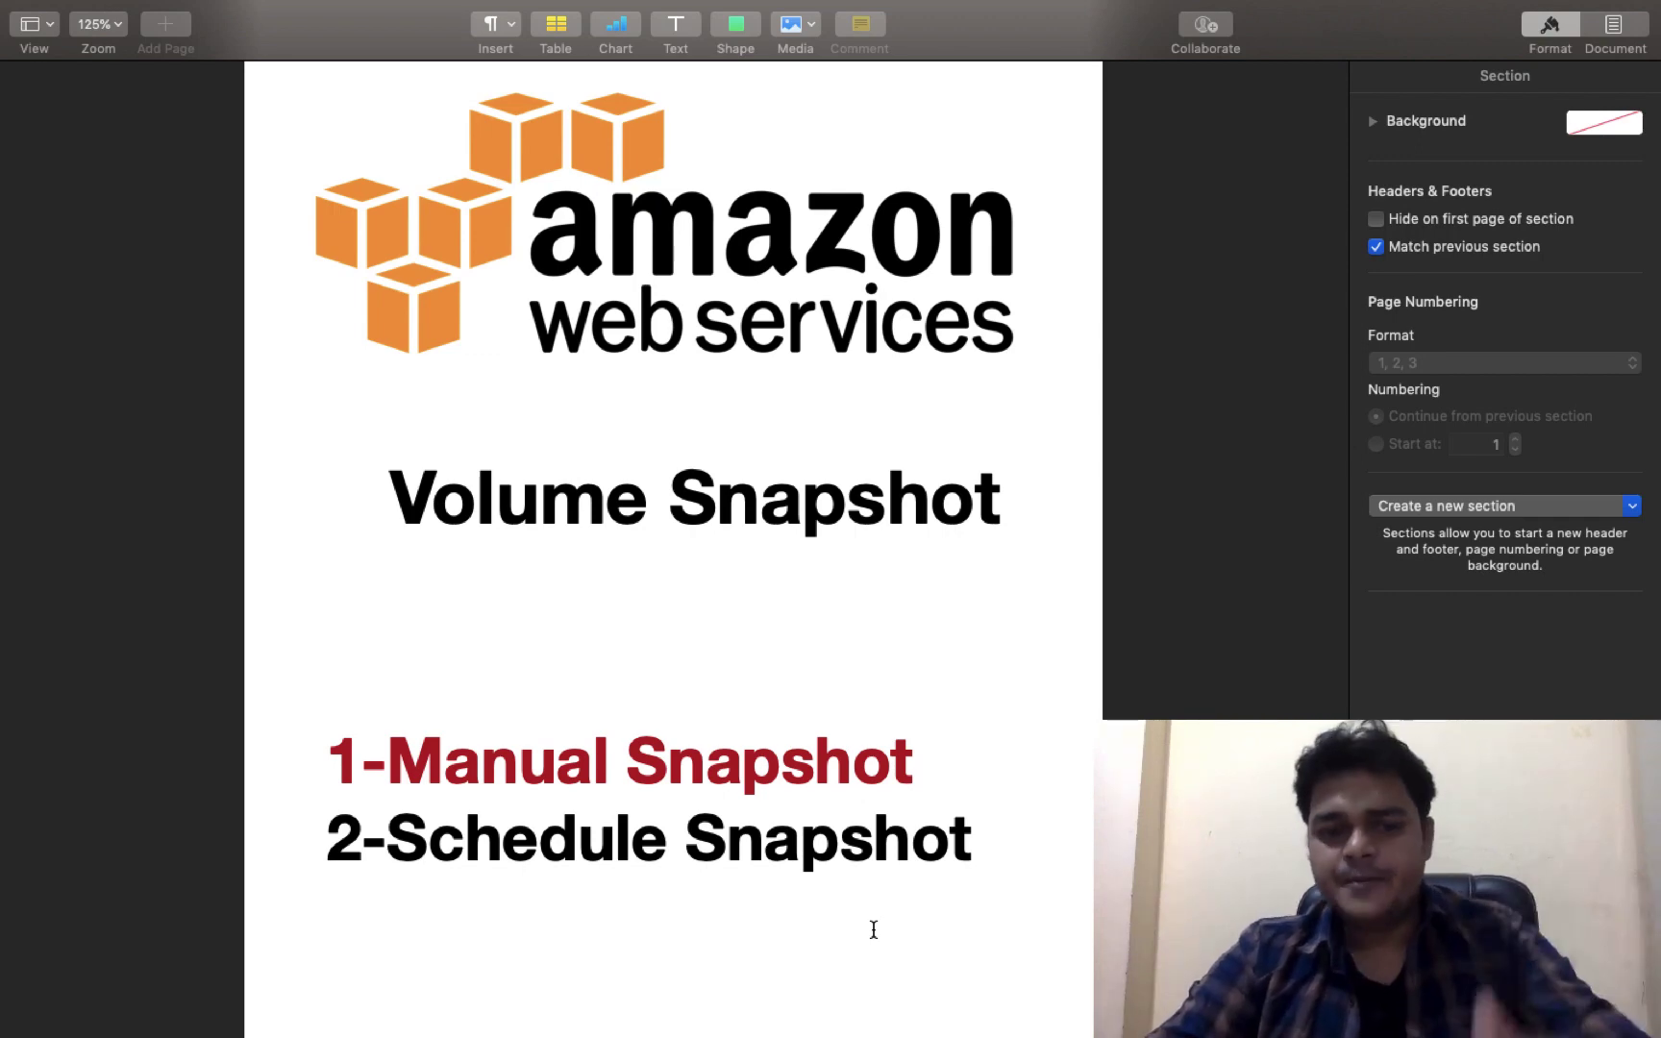
Step: Return to the AWS console, copy the 5 GiB volume's ID and open the snapshots list from the EC2 dashboard
{"action": "key", "text": "ctrl+Left"}
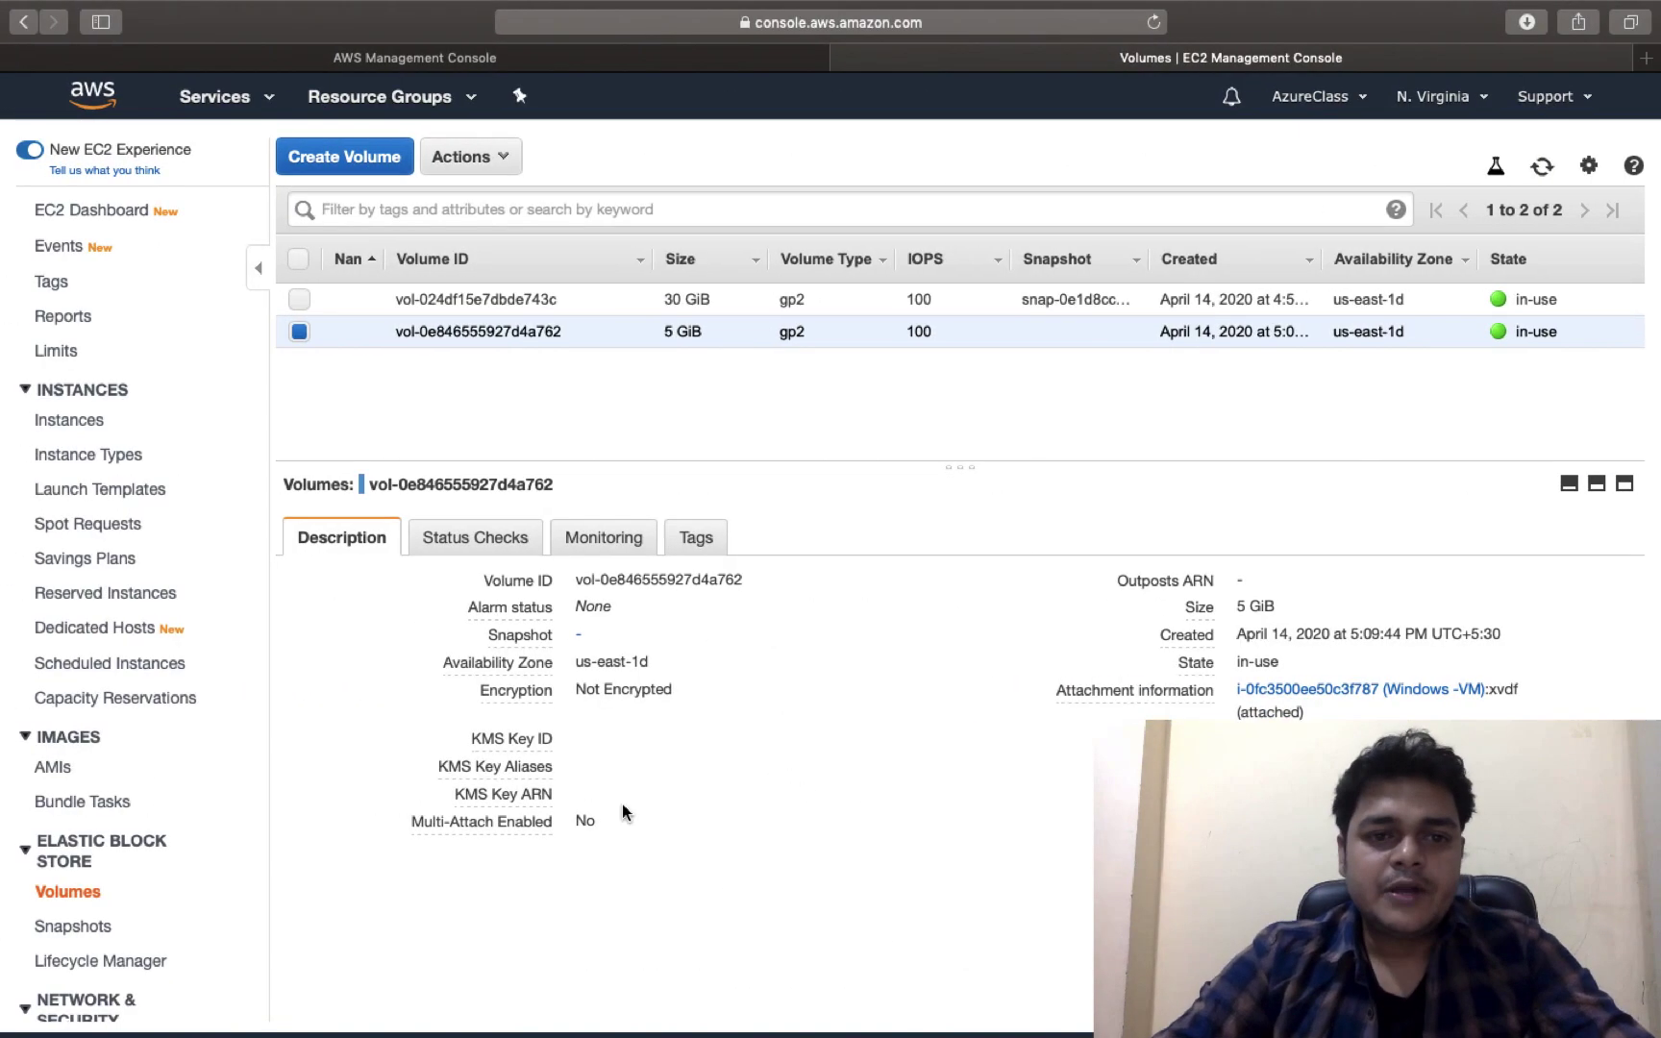
{"action": "left_click", "coordinate": [764, 582]}
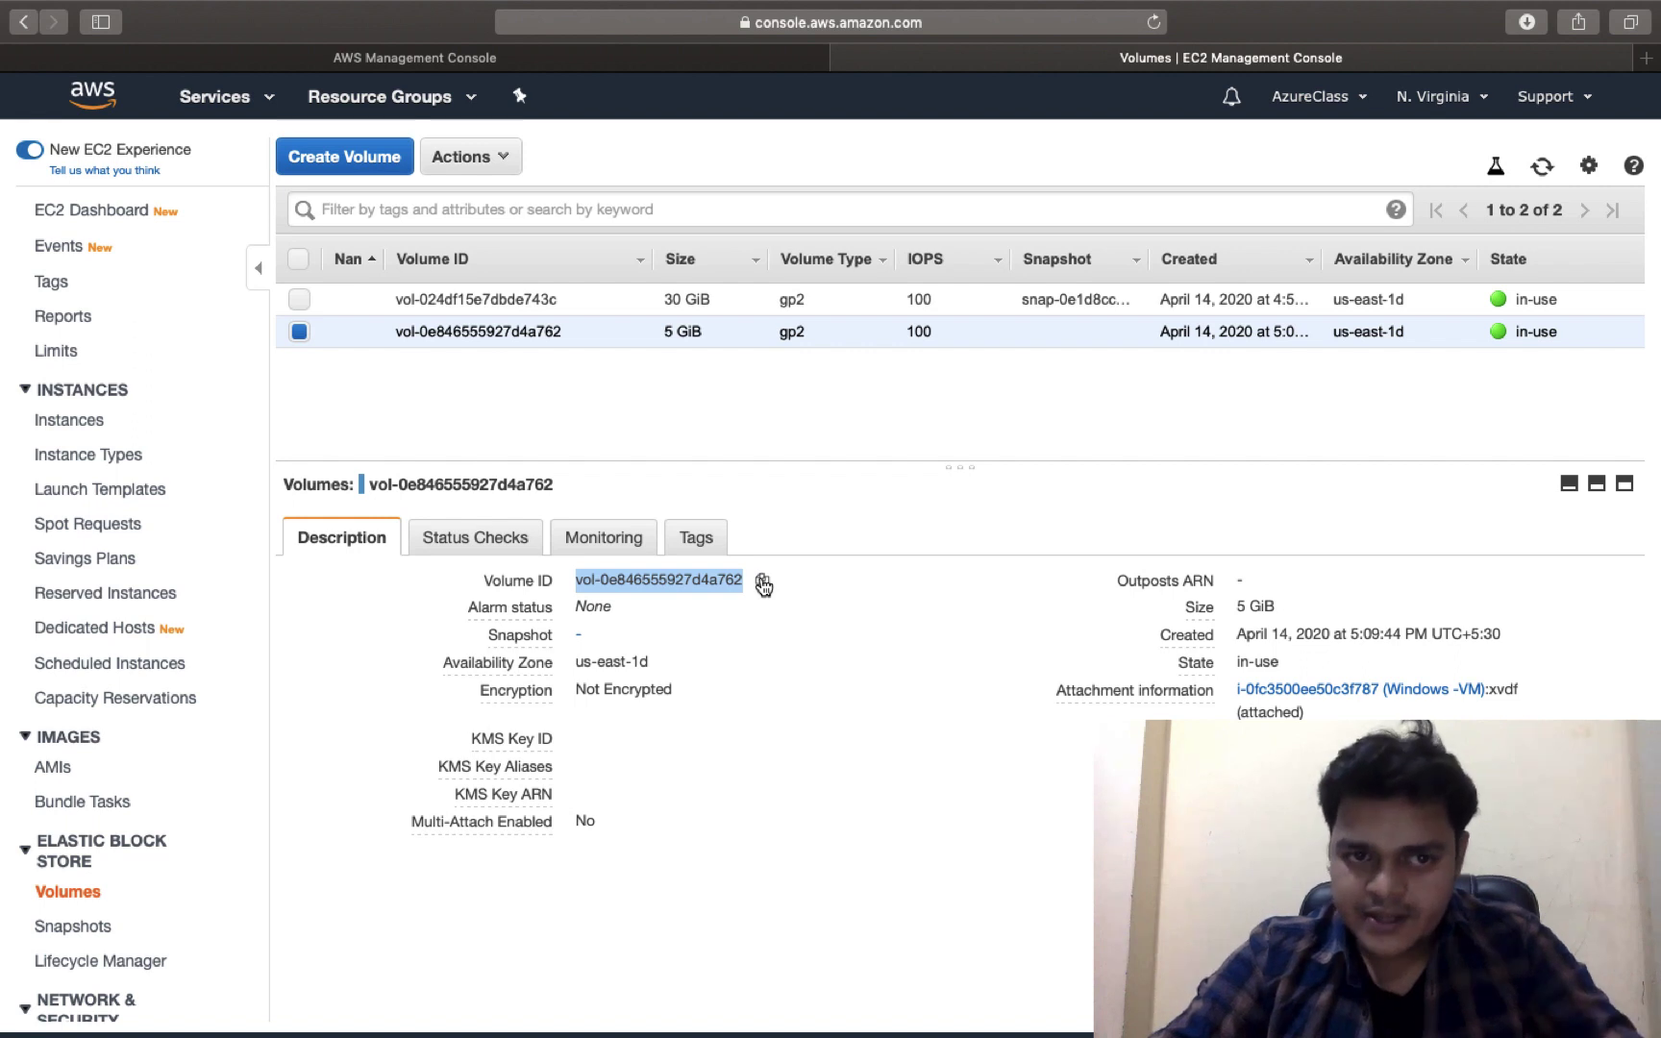
{"action": "left_click", "coordinate": [499, 161]}
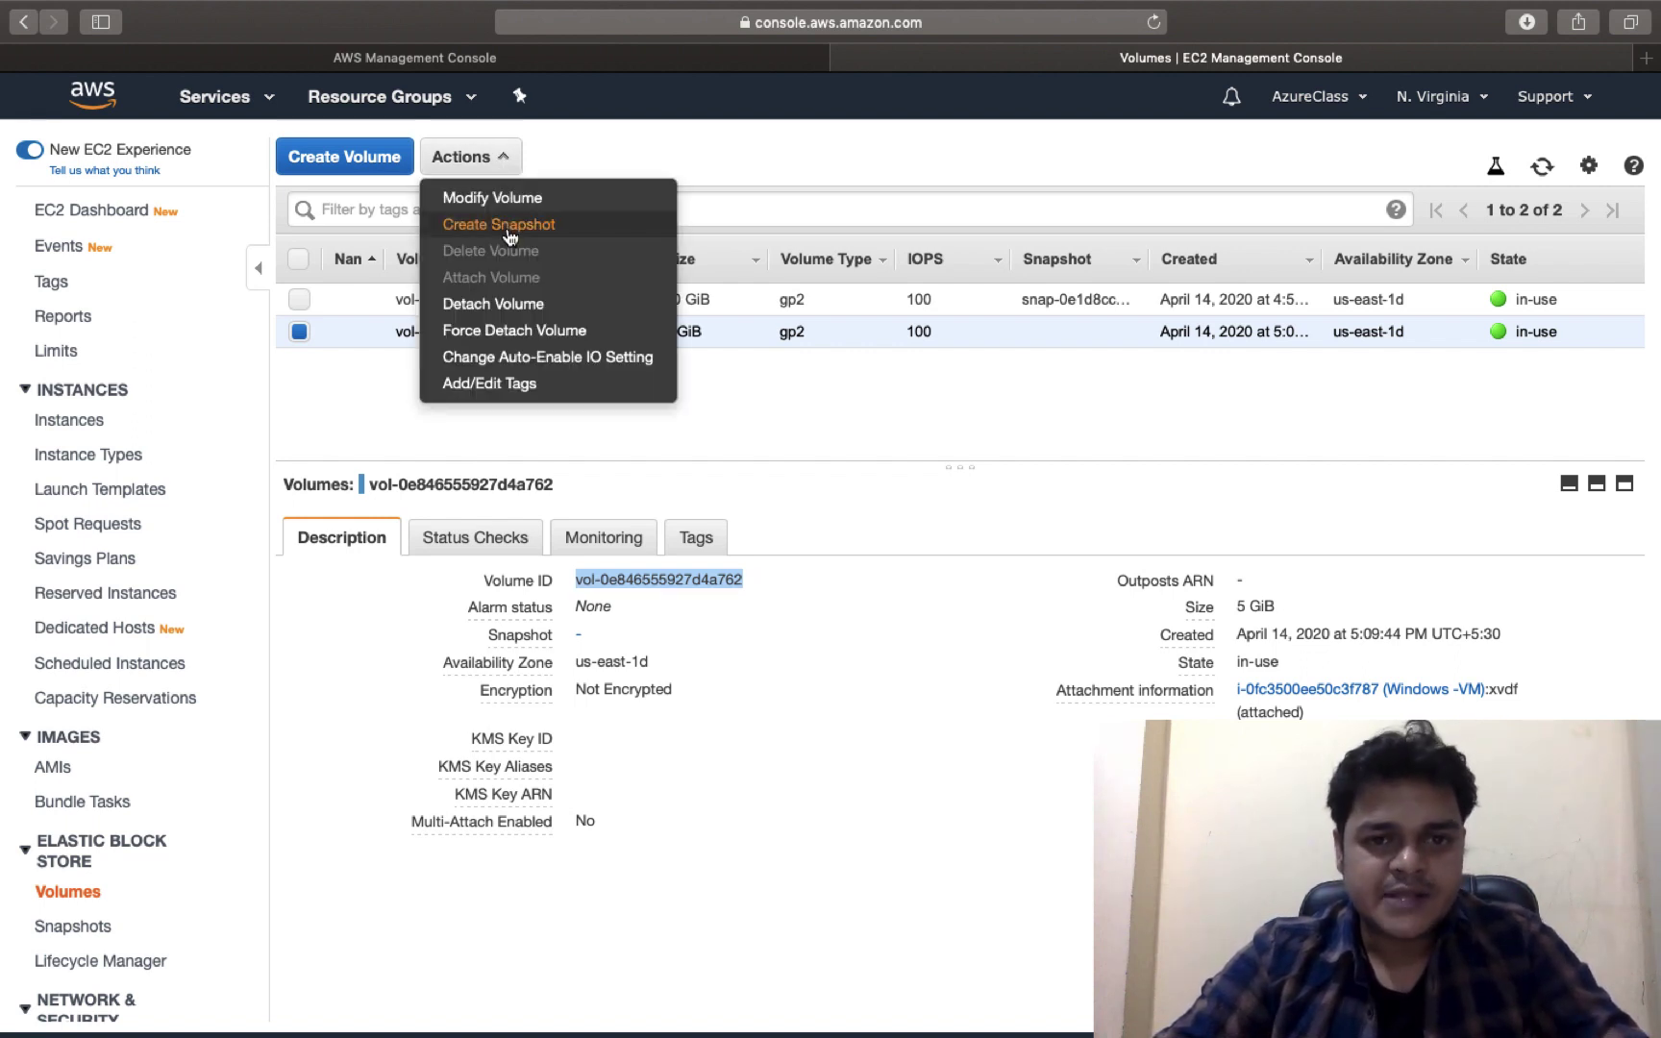
{"action": "left_click", "coordinate": [134, 209]}
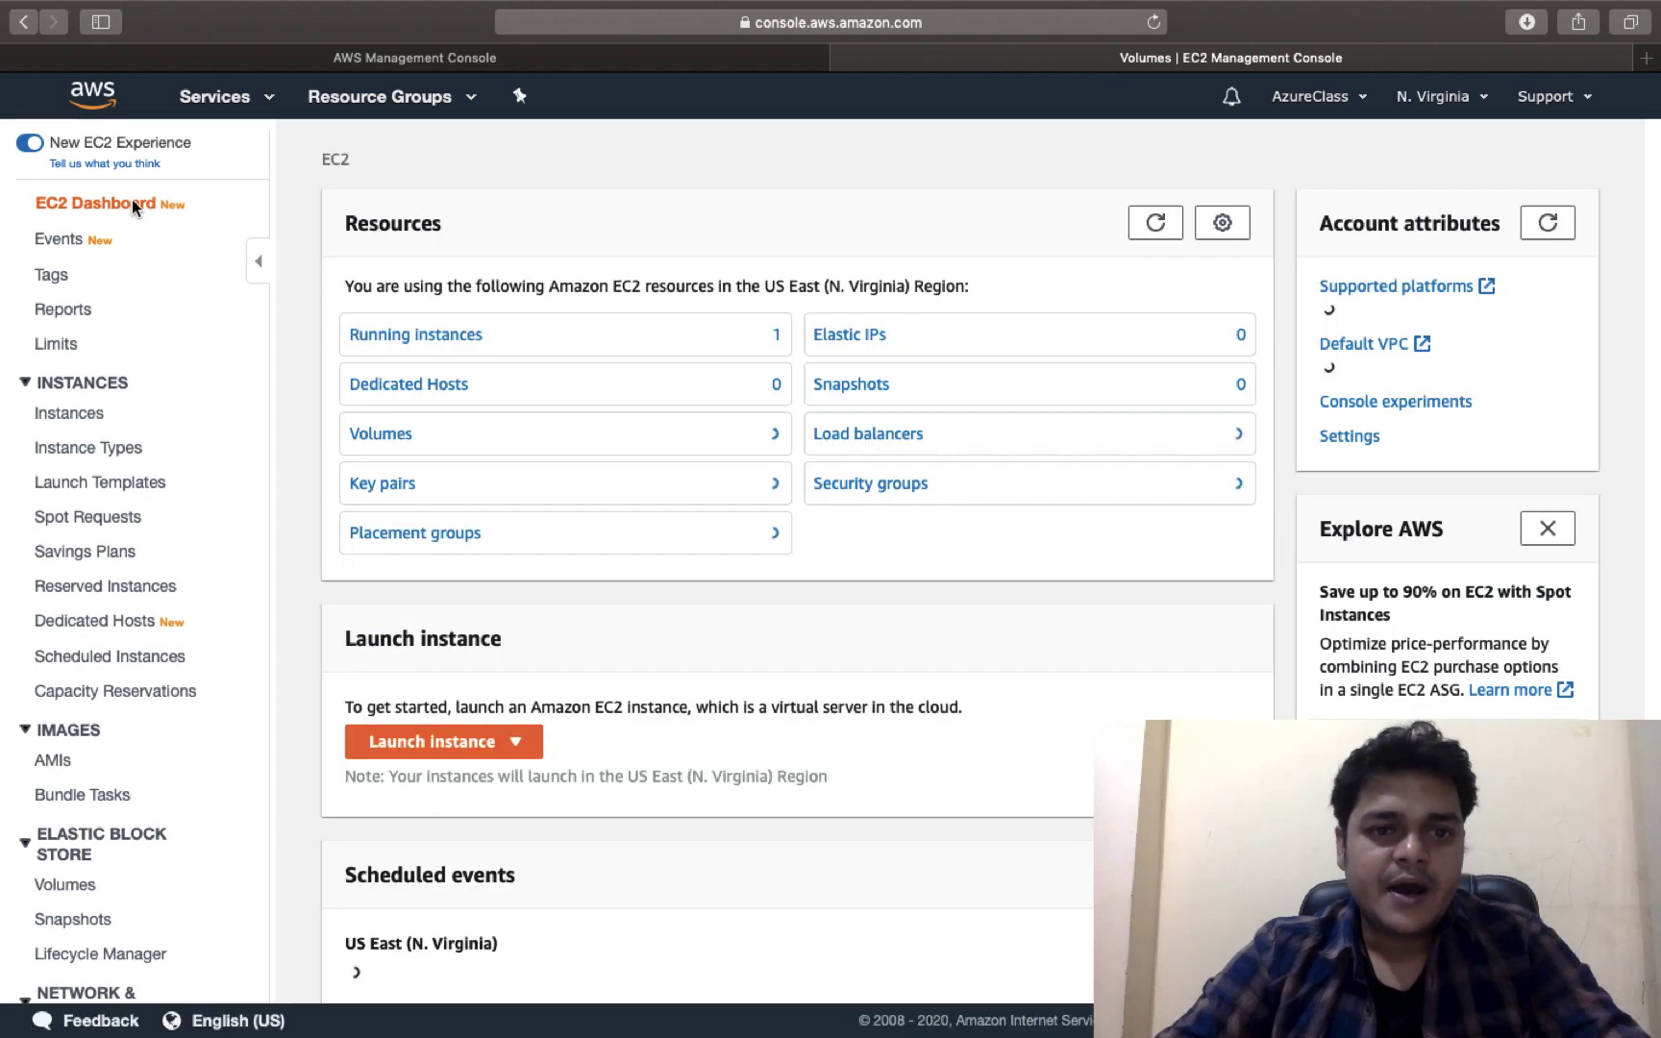
{"action": "left_click", "coordinate": [842, 387]}
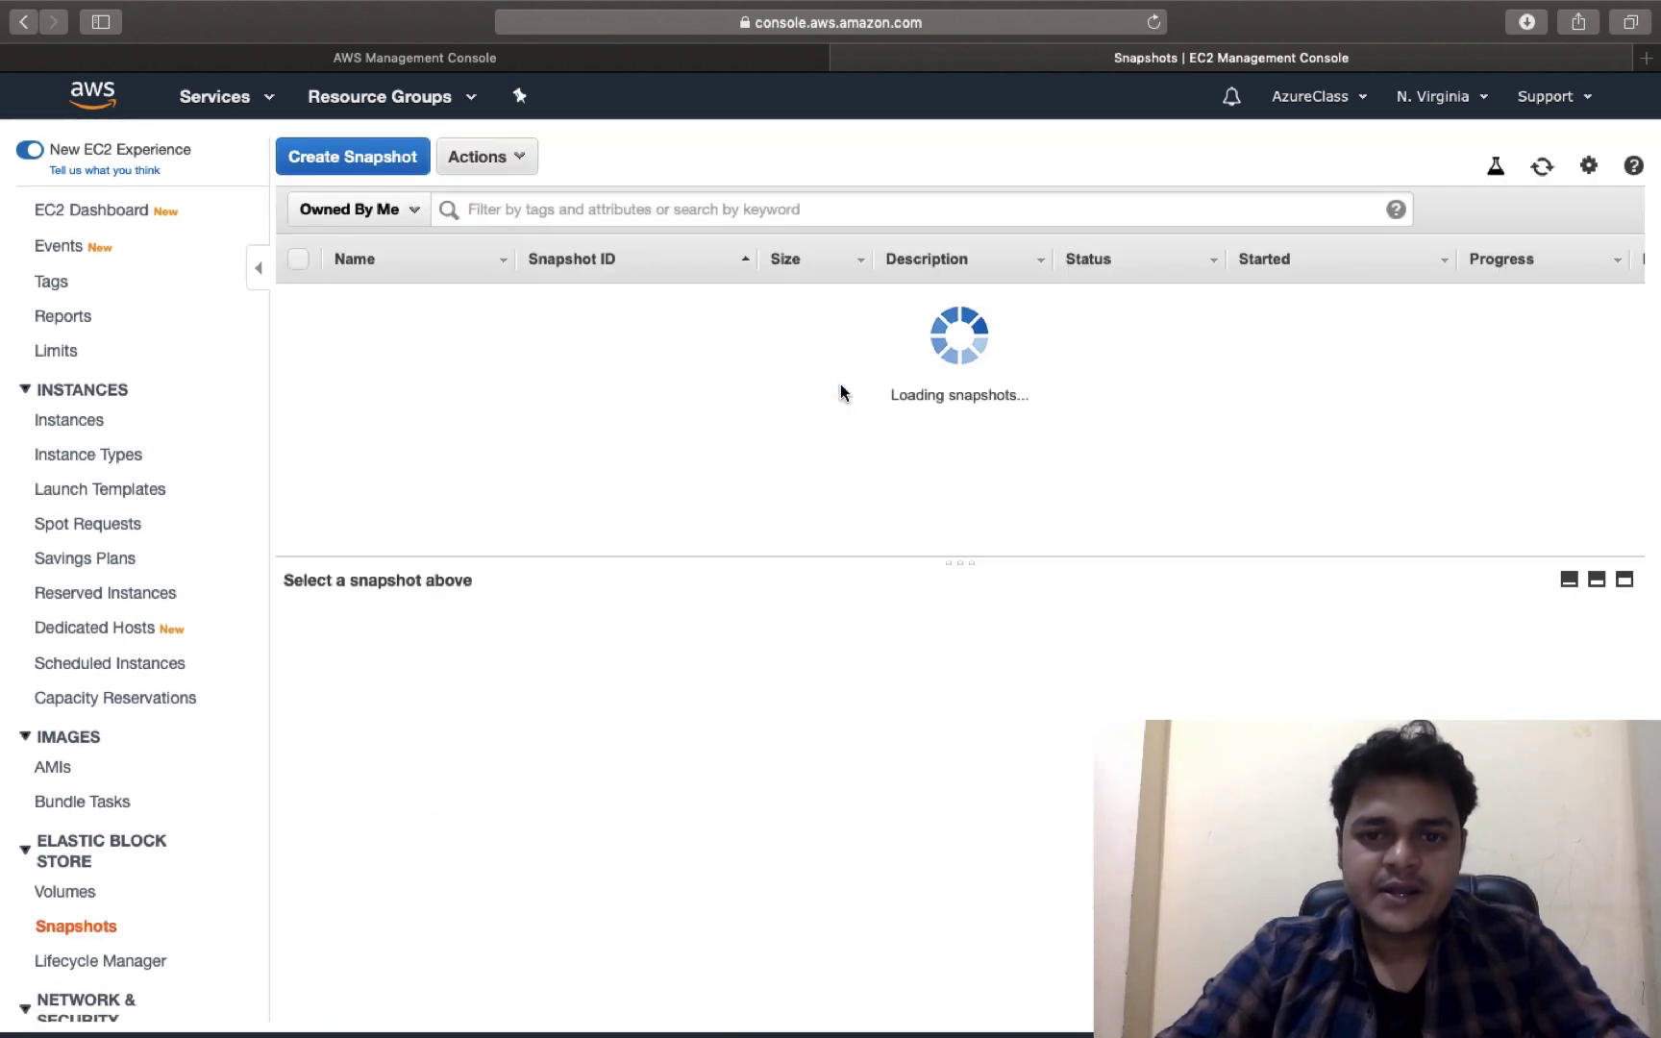
Step: Create a snapshot of volume vol-0e846555927d4a762 with the description "manual snap" and return to the snapshots list
{"action": "left_click", "coordinate": [343, 160]}
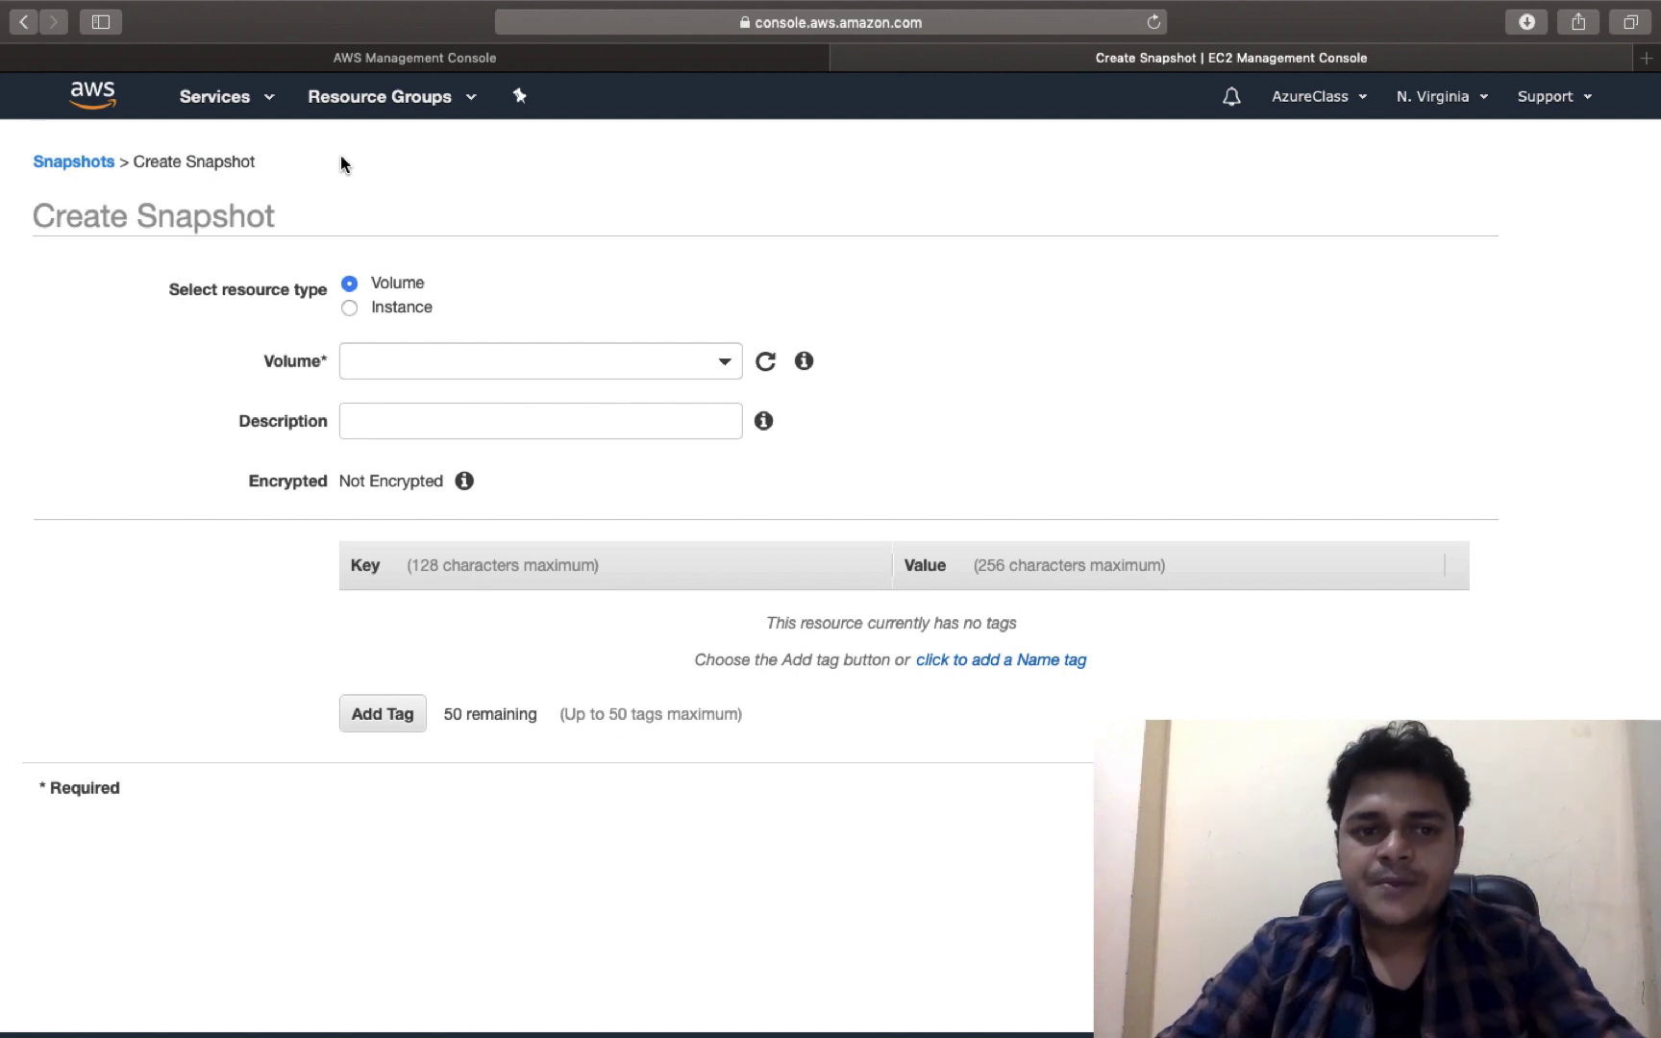
{"action": "left_click", "coordinate": [426, 368]}
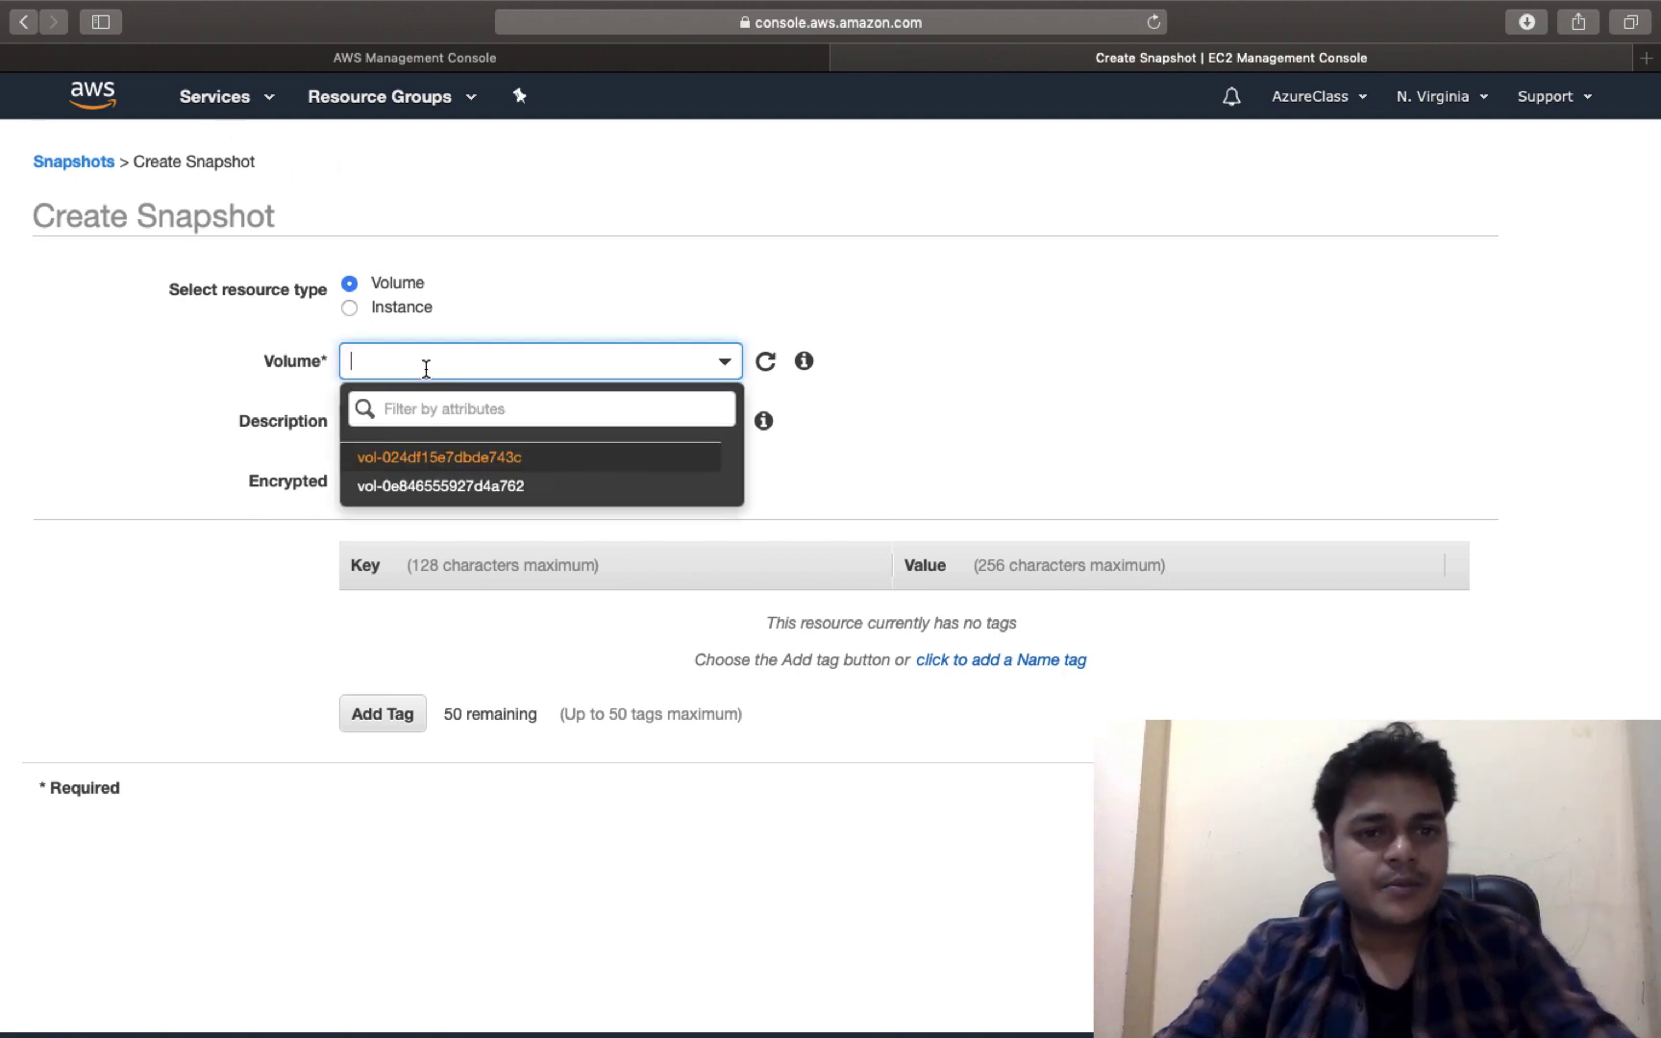
{"action": "key", "text": "super+v"}
{"action": "left_click", "coordinate": [1083, 405]}
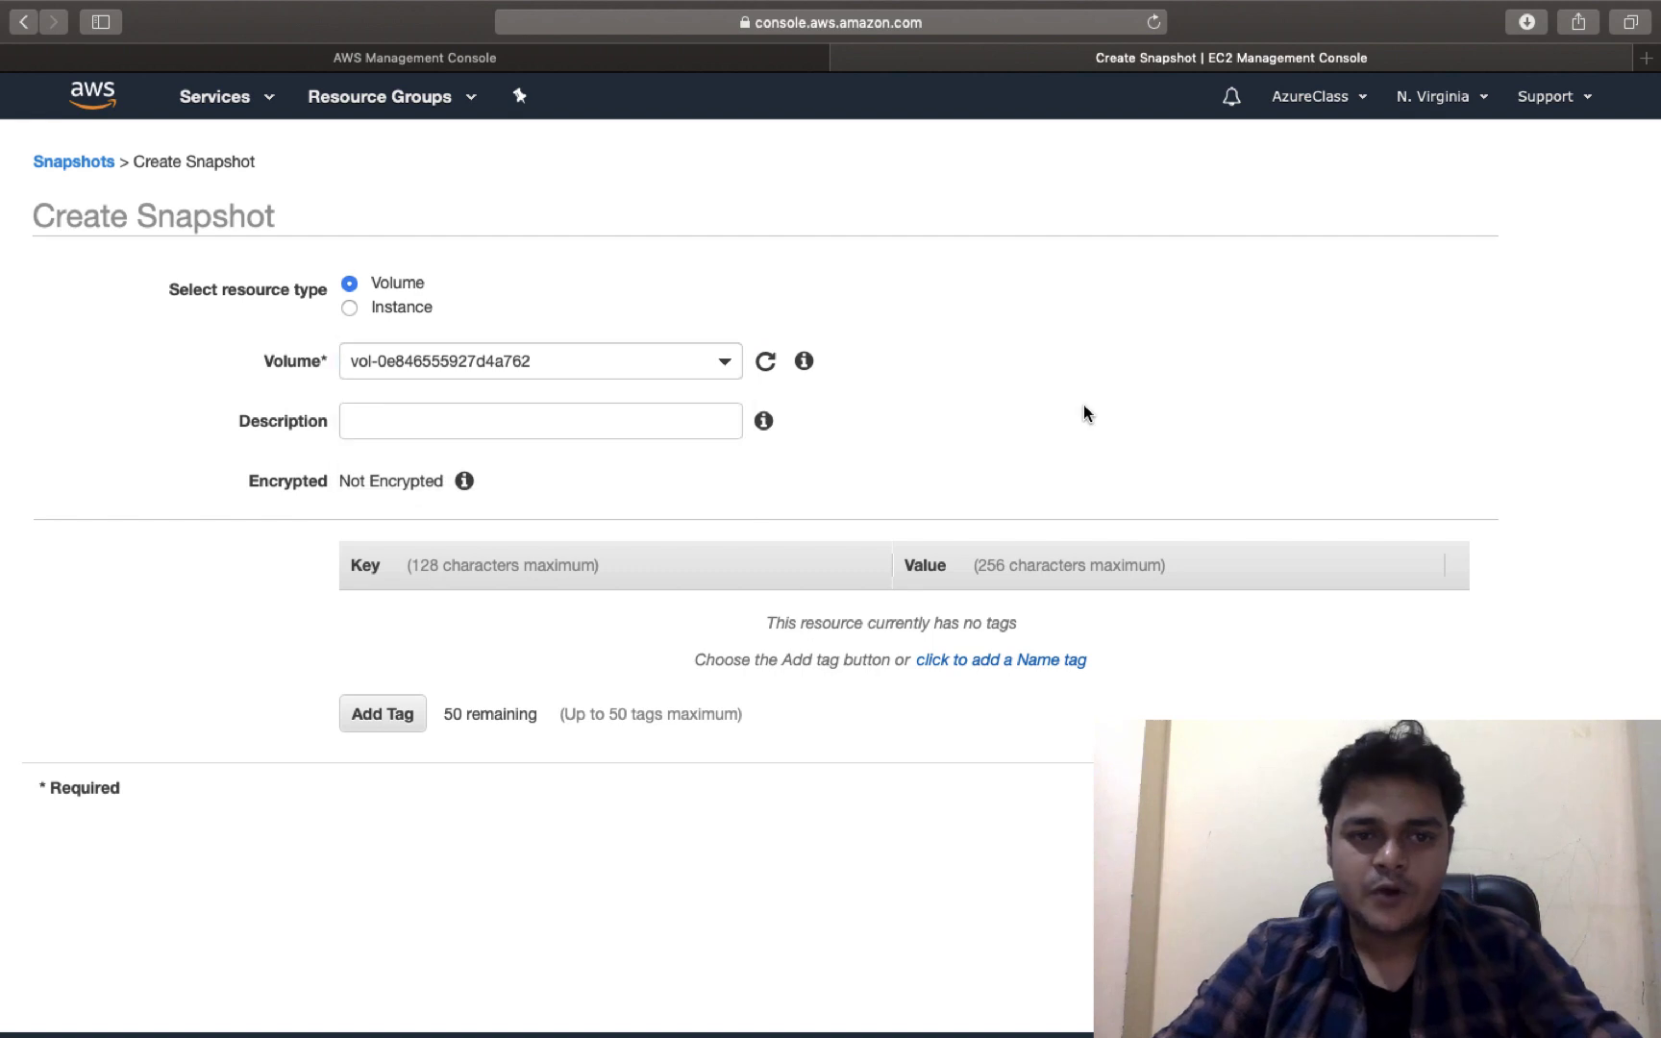
{"action": "left_click", "coordinate": [525, 430]}
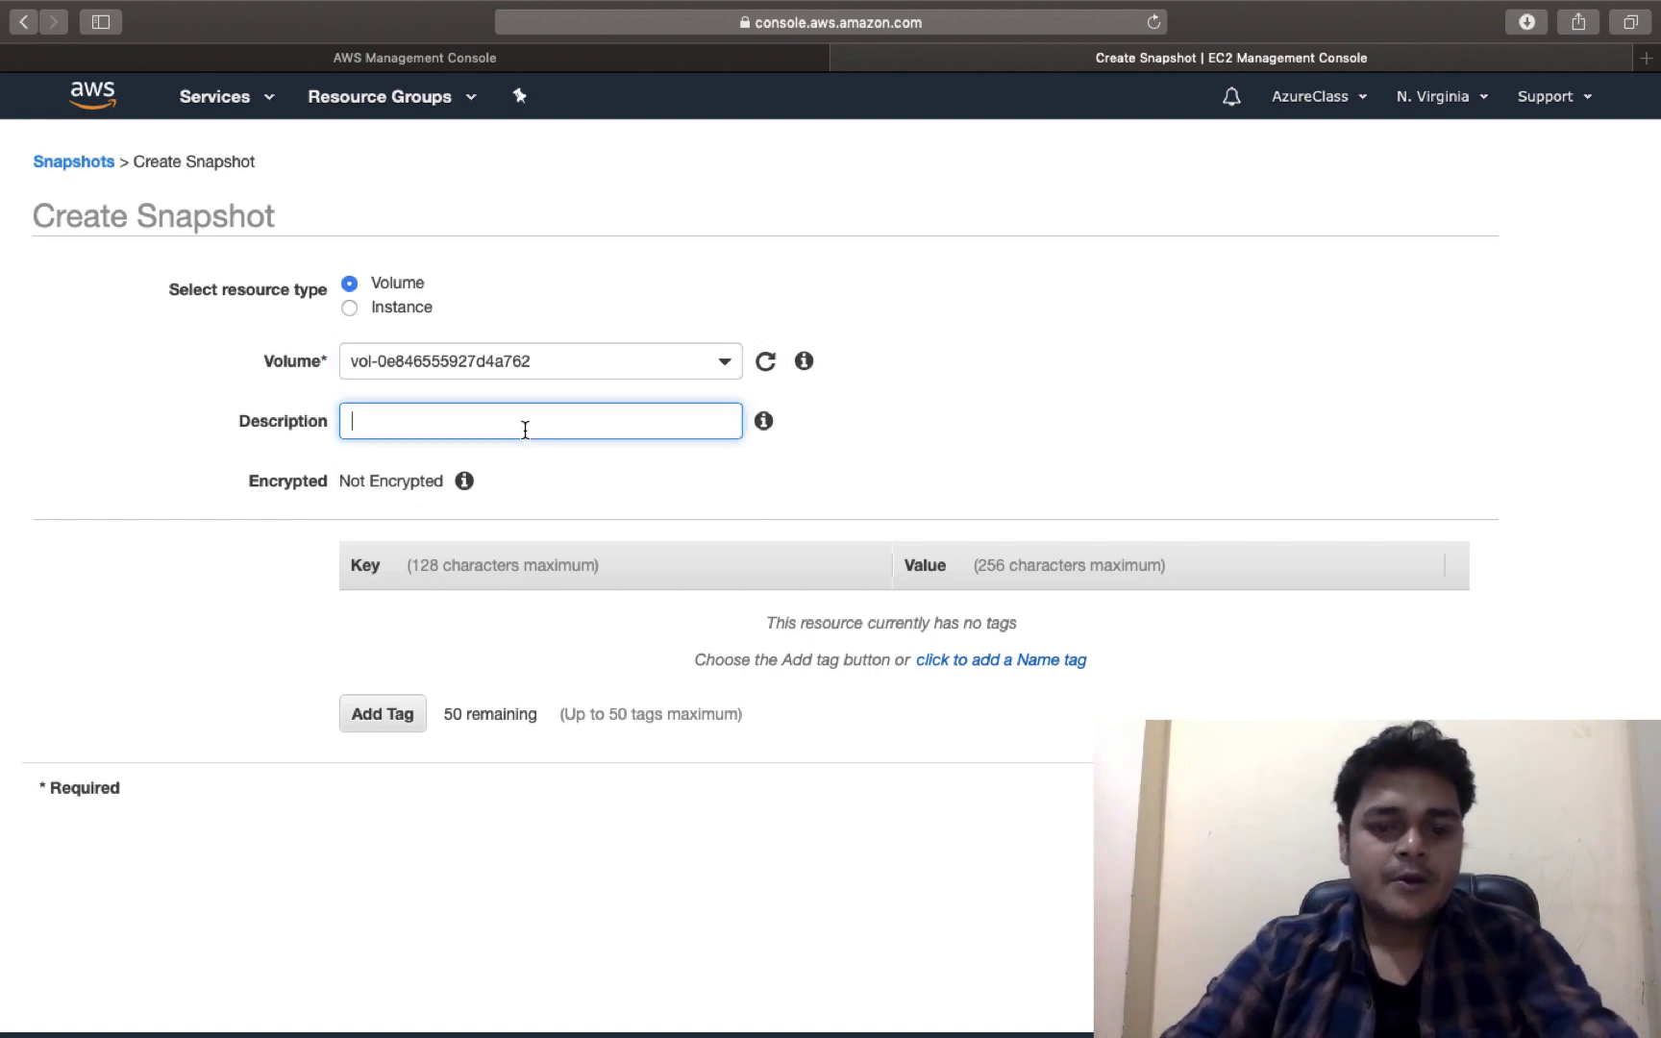
{"action": "type", "text": "manual snap"}
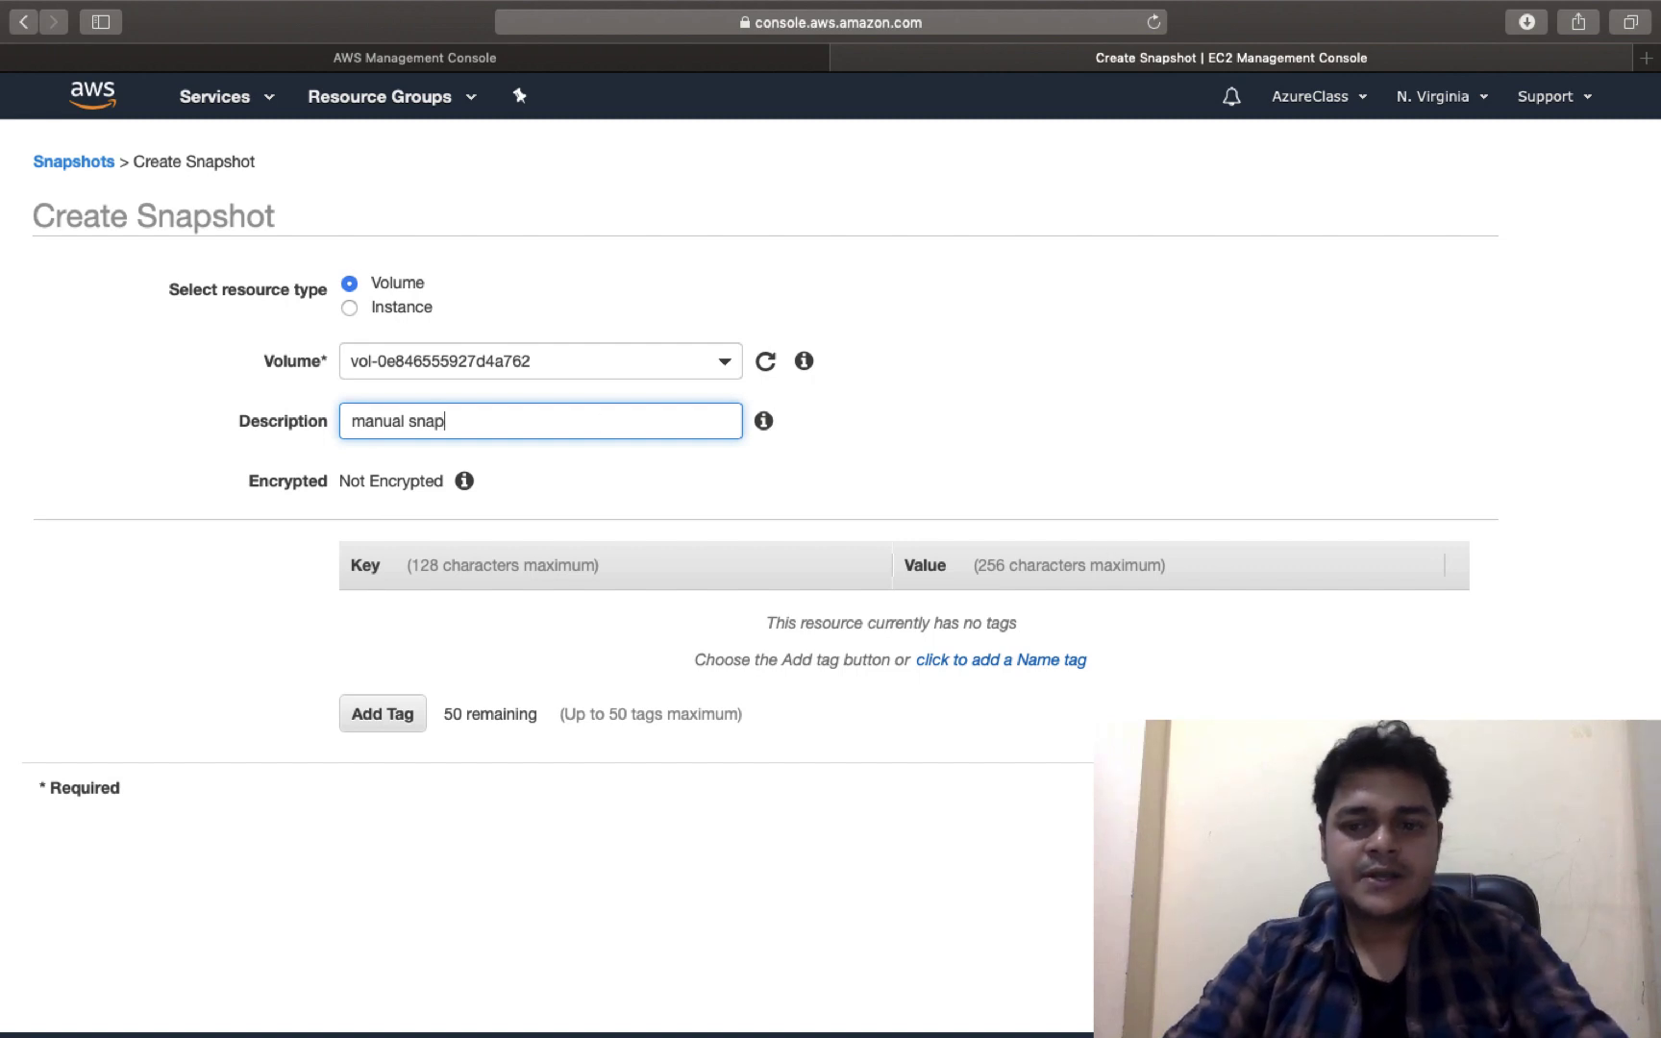
{"action": "key", "text": "Return"}
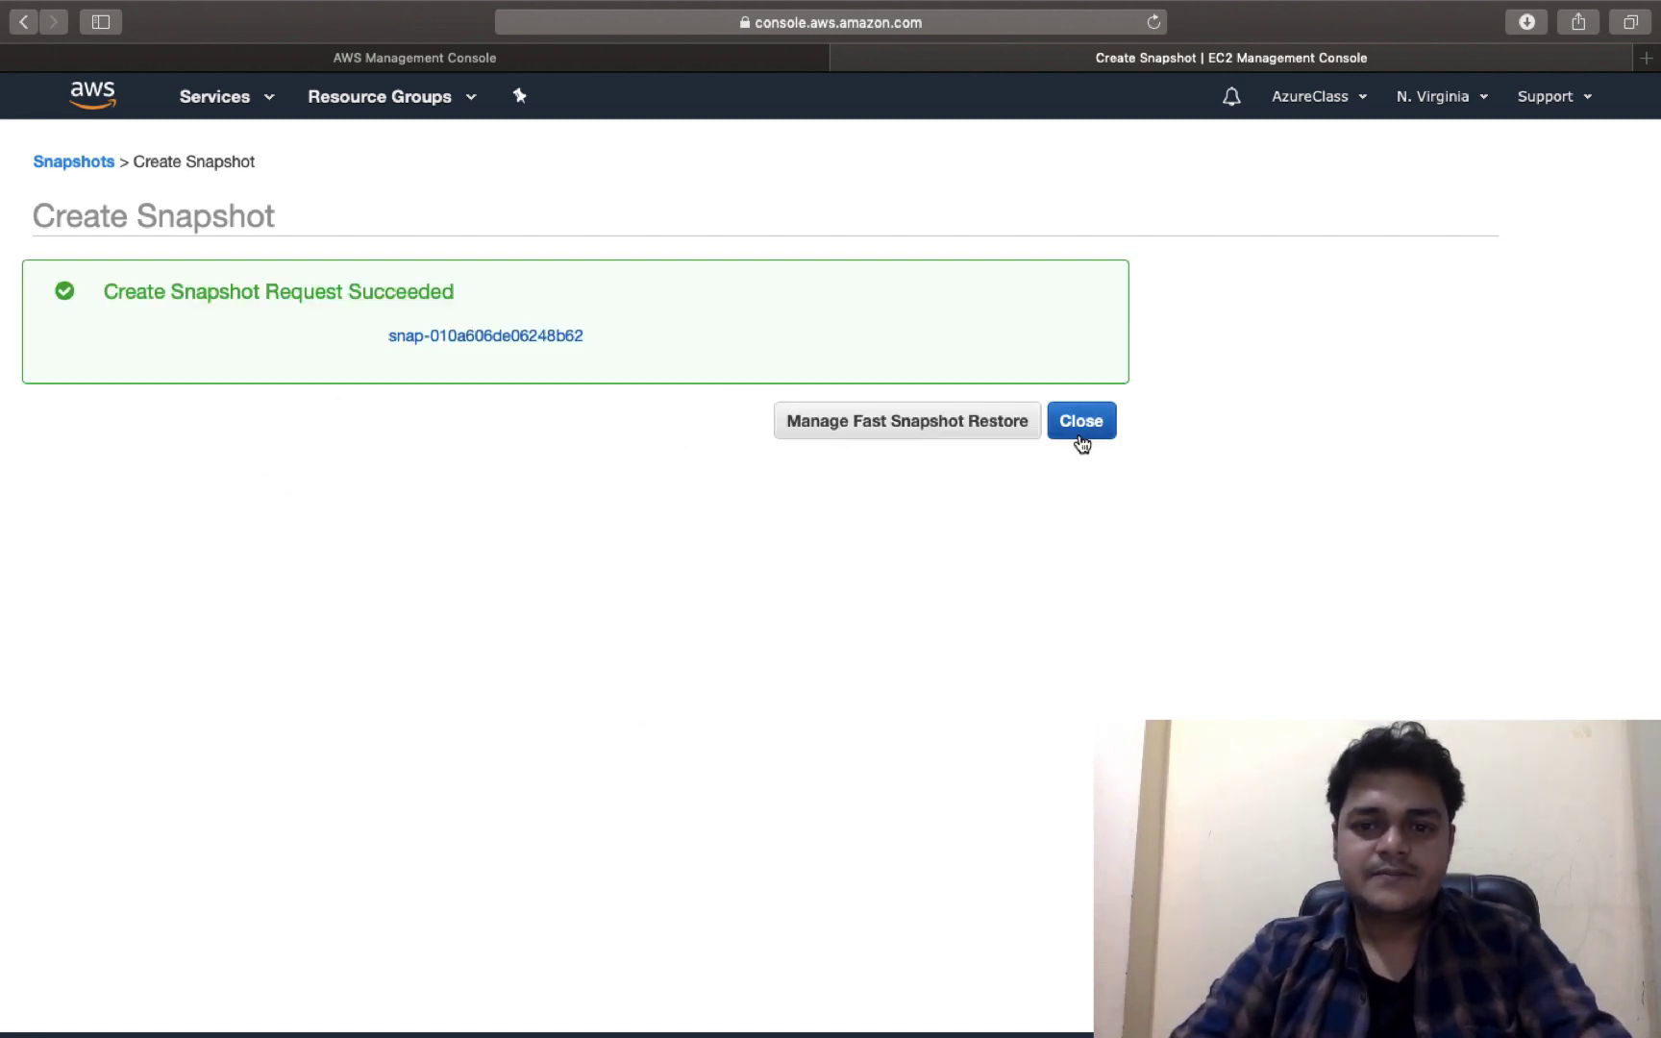
{"action": "left_click", "coordinate": [1078, 428]}
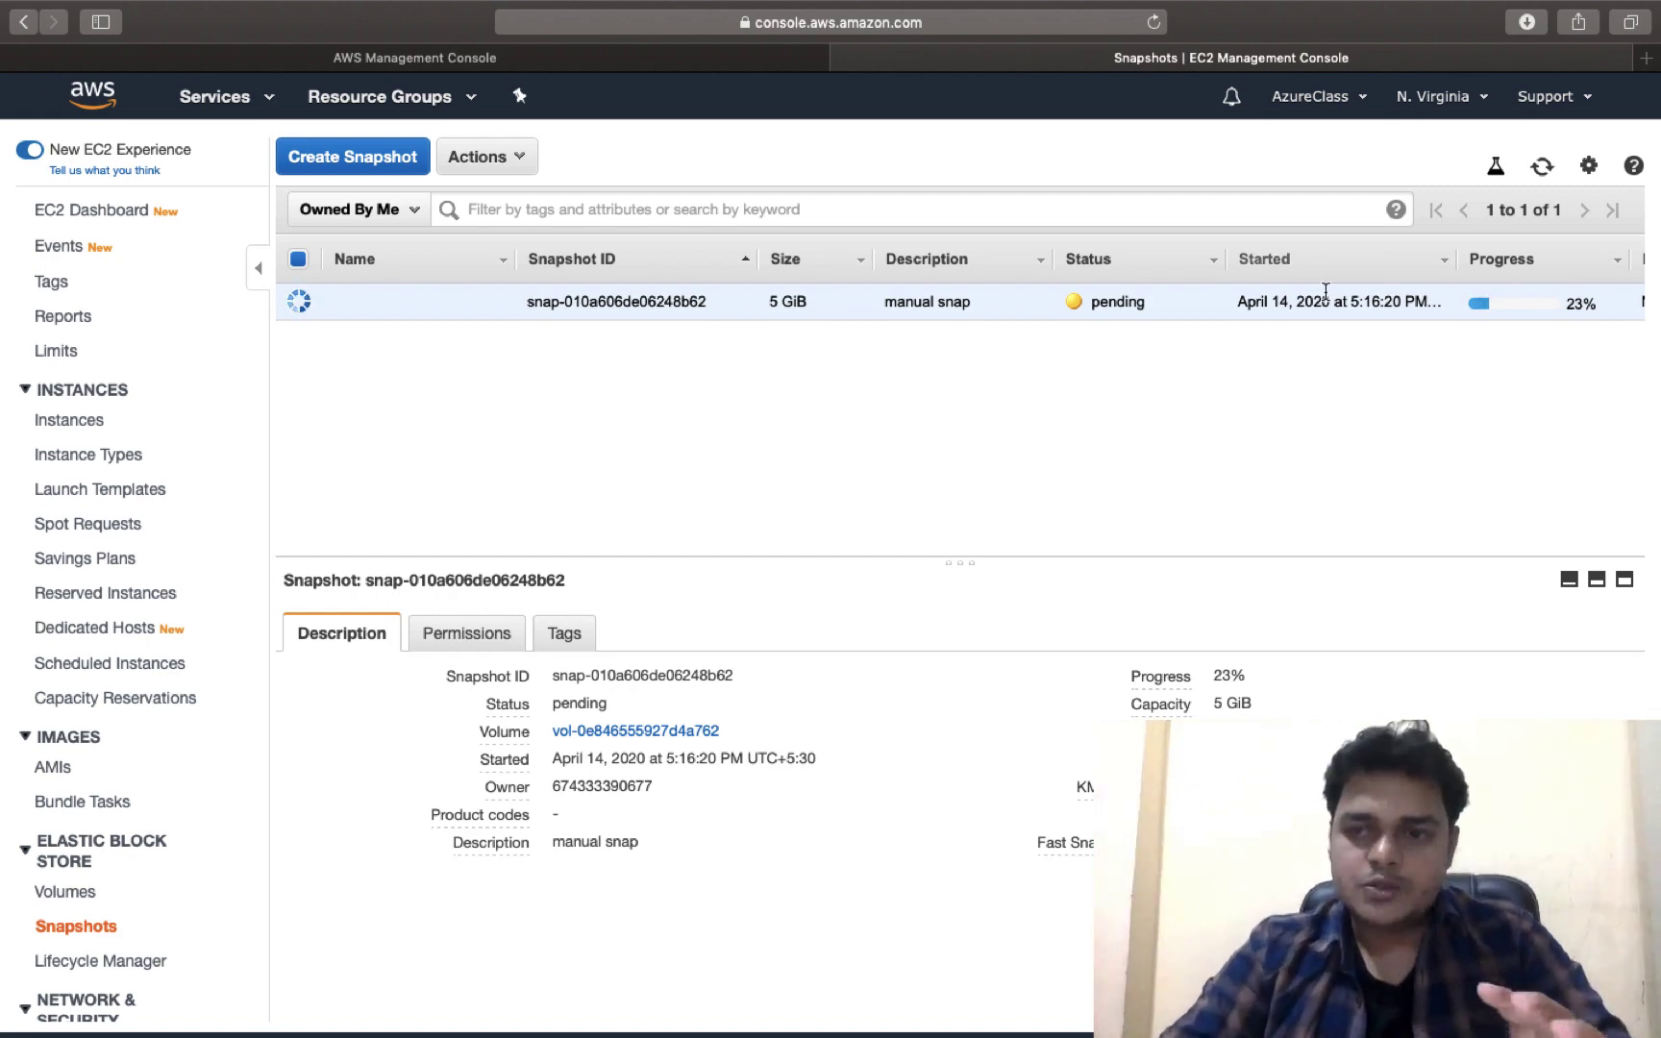
Step: Refresh the snapshots list twice and check the new snapshot's progress and encryption details
{"action": "left_click", "coordinate": [1541, 167]}
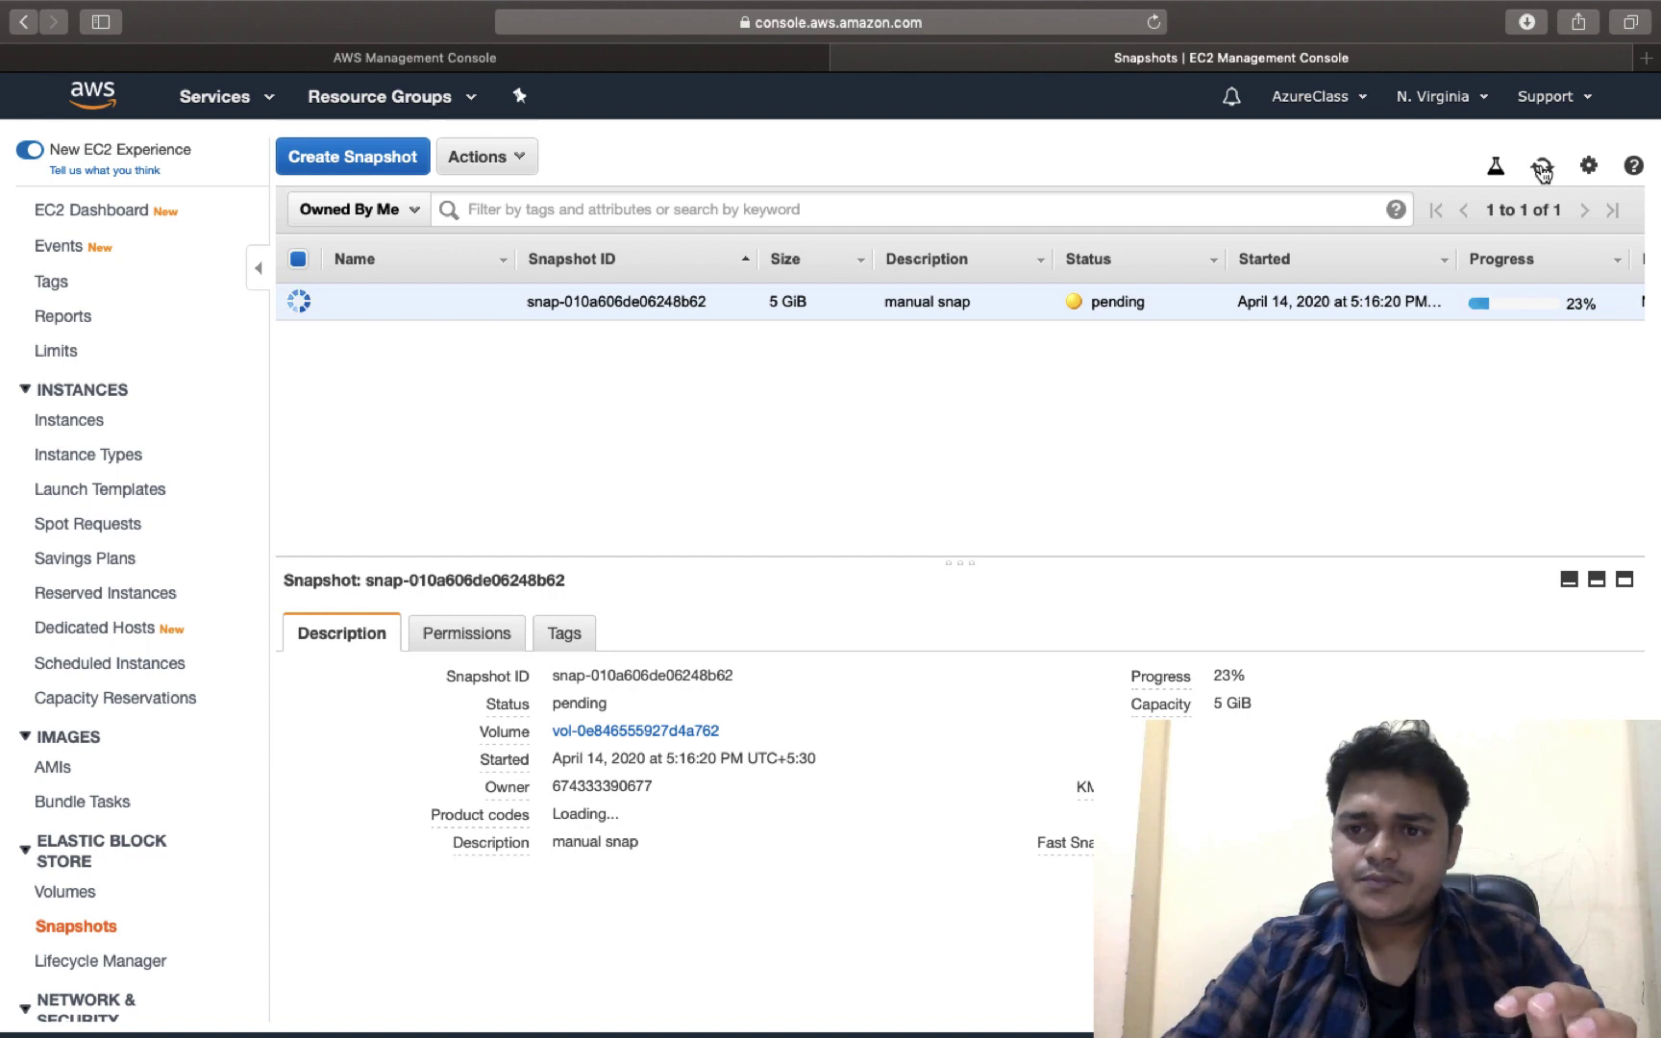
{"action": "left_click", "coordinate": [1542, 169]}
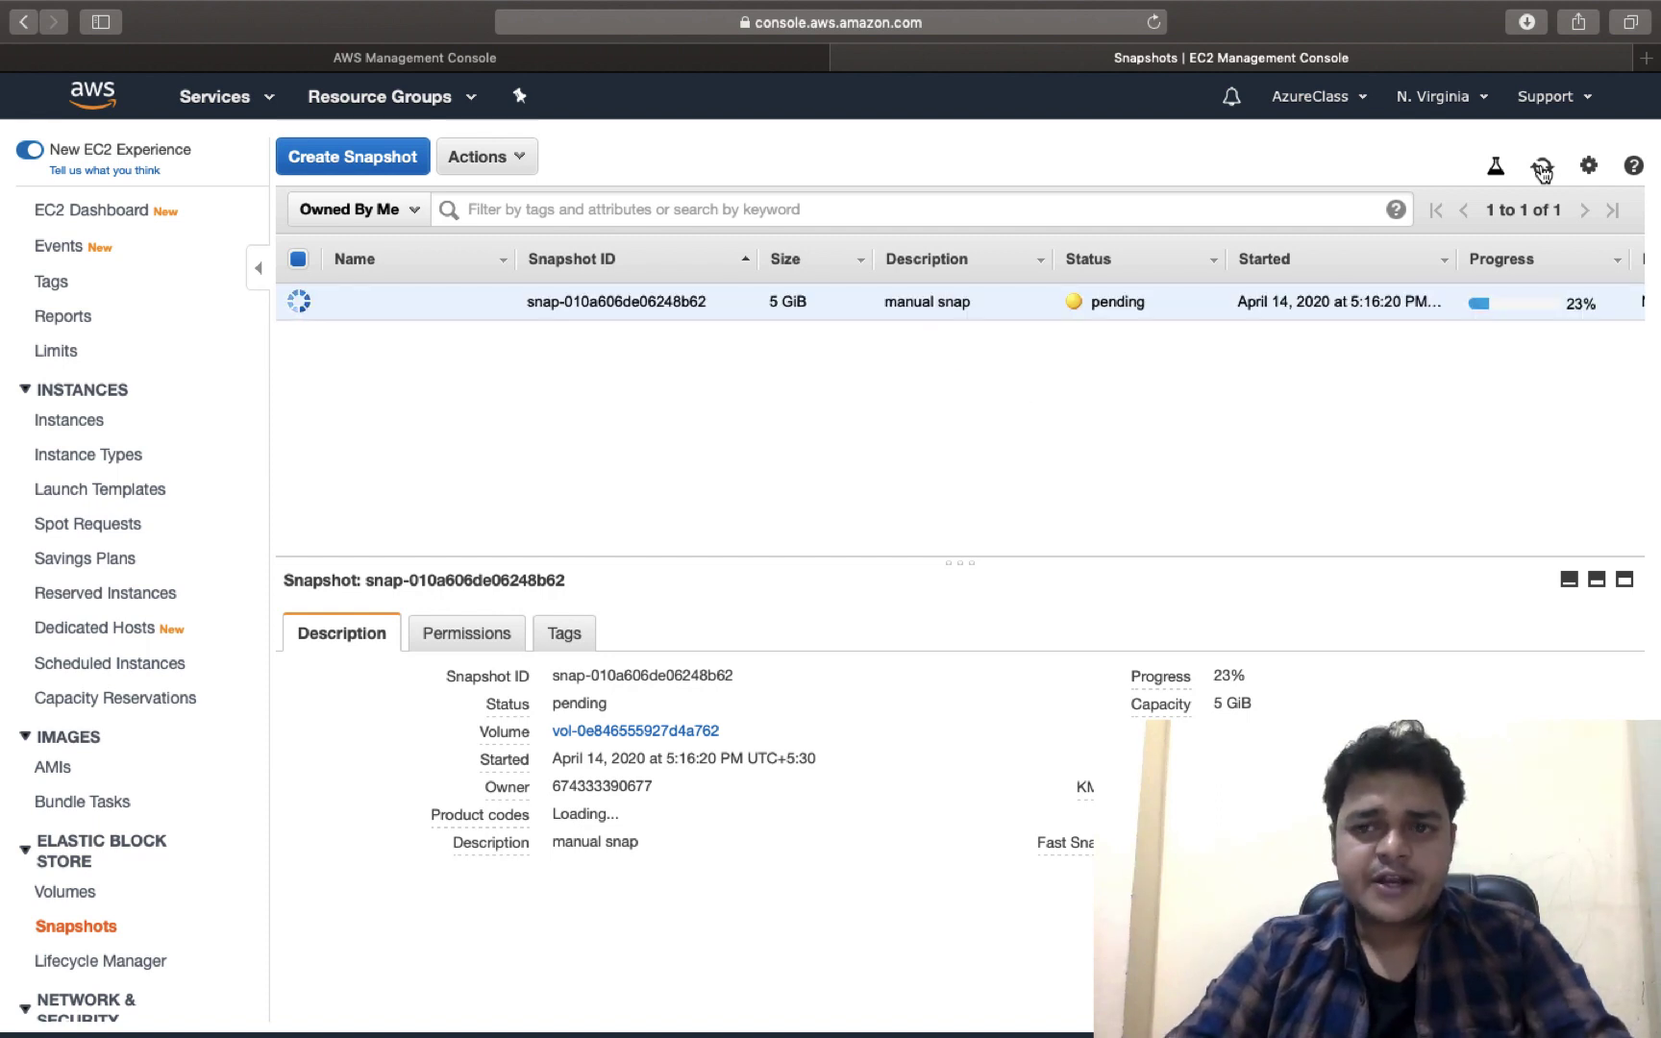
{"action": "scroll", "coordinate": [1519, 338], "scroll_direction": "right", "scroll_amount": 5}
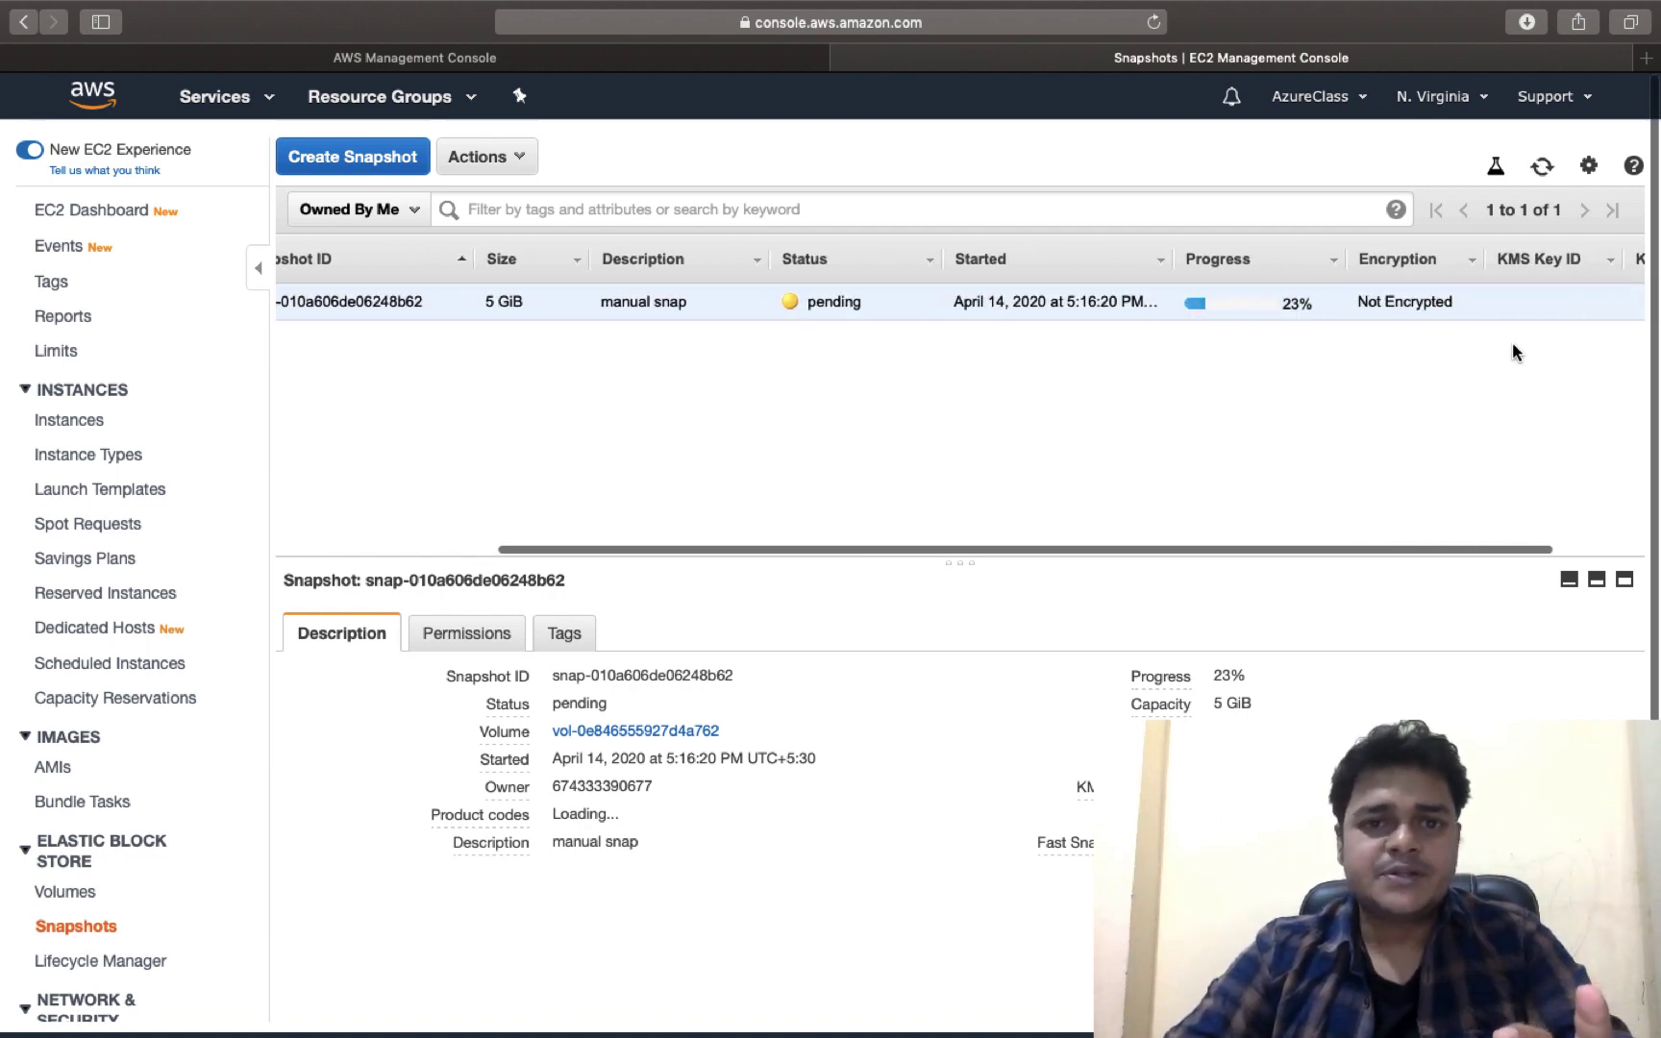
Step: Refresh the snapshots list to follow the "manual snap" snapshot's progress, and return to the EC2 dashboard
{"action": "left_click", "coordinate": [1542, 168]}
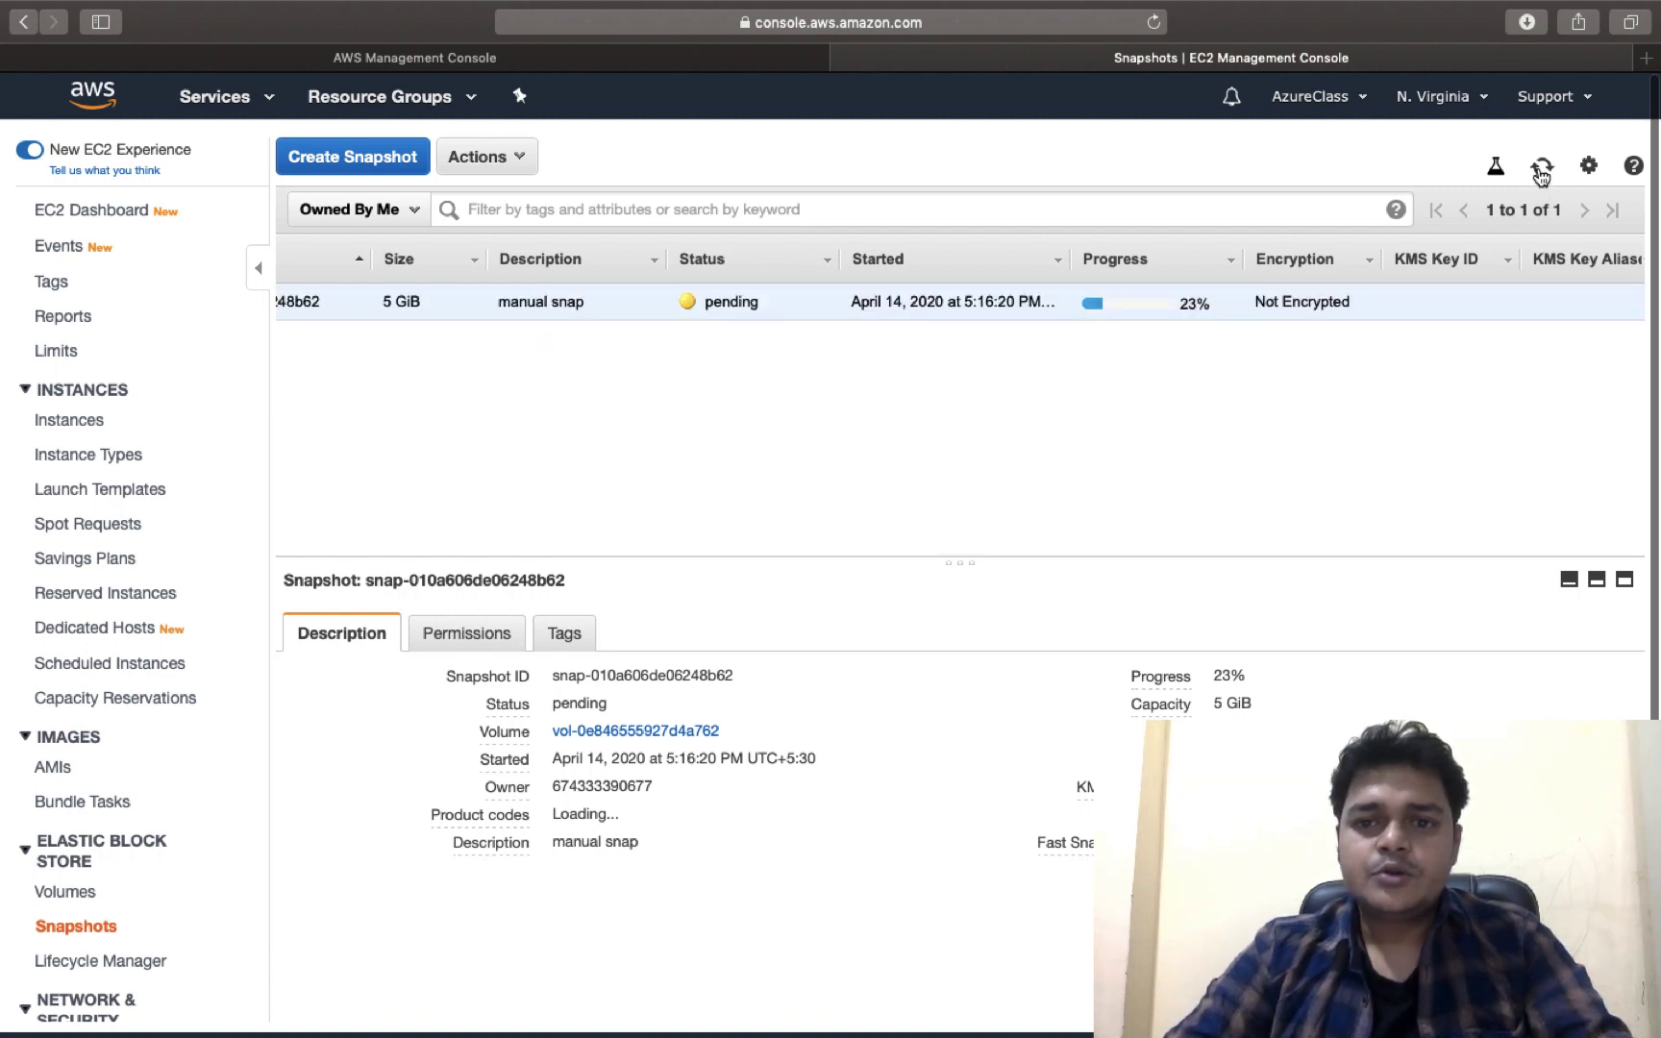
{"action": "left_click", "coordinate": [1541, 168]}
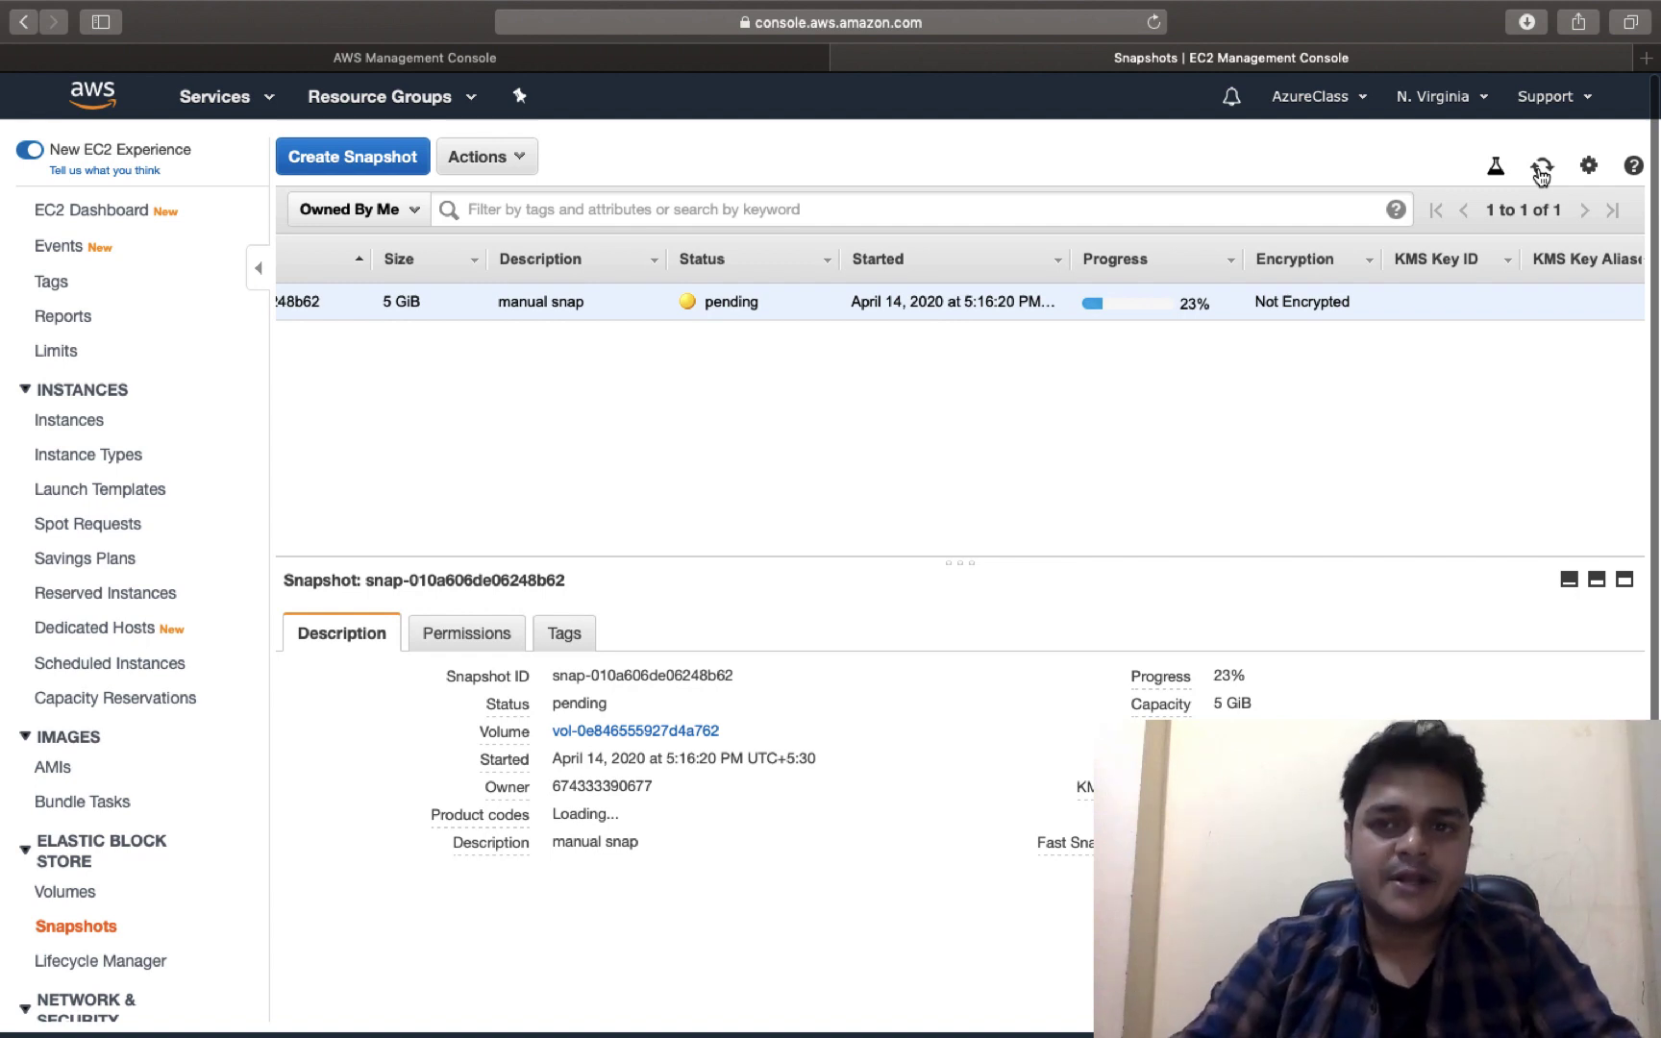
{"action": "left_click", "coordinate": [1541, 170]}
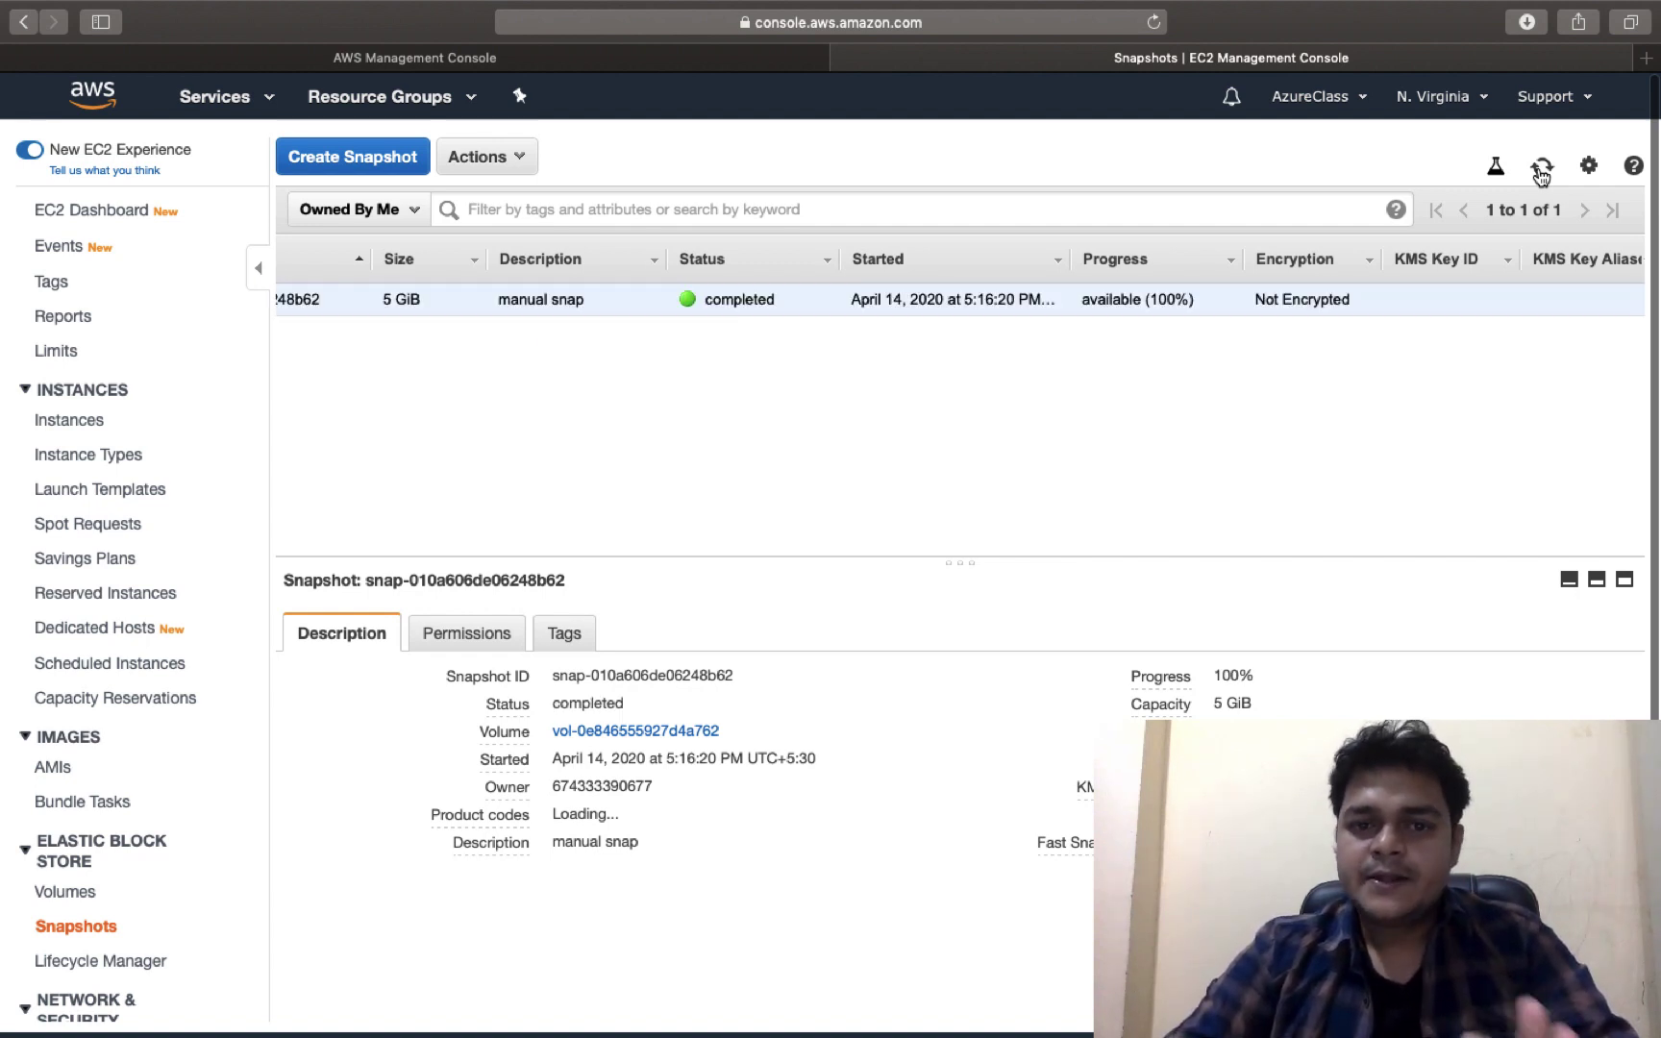
{"action": "scroll", "coordinate": [1169, 377], "scroll_direction": "left", "scroll_amount": 5}
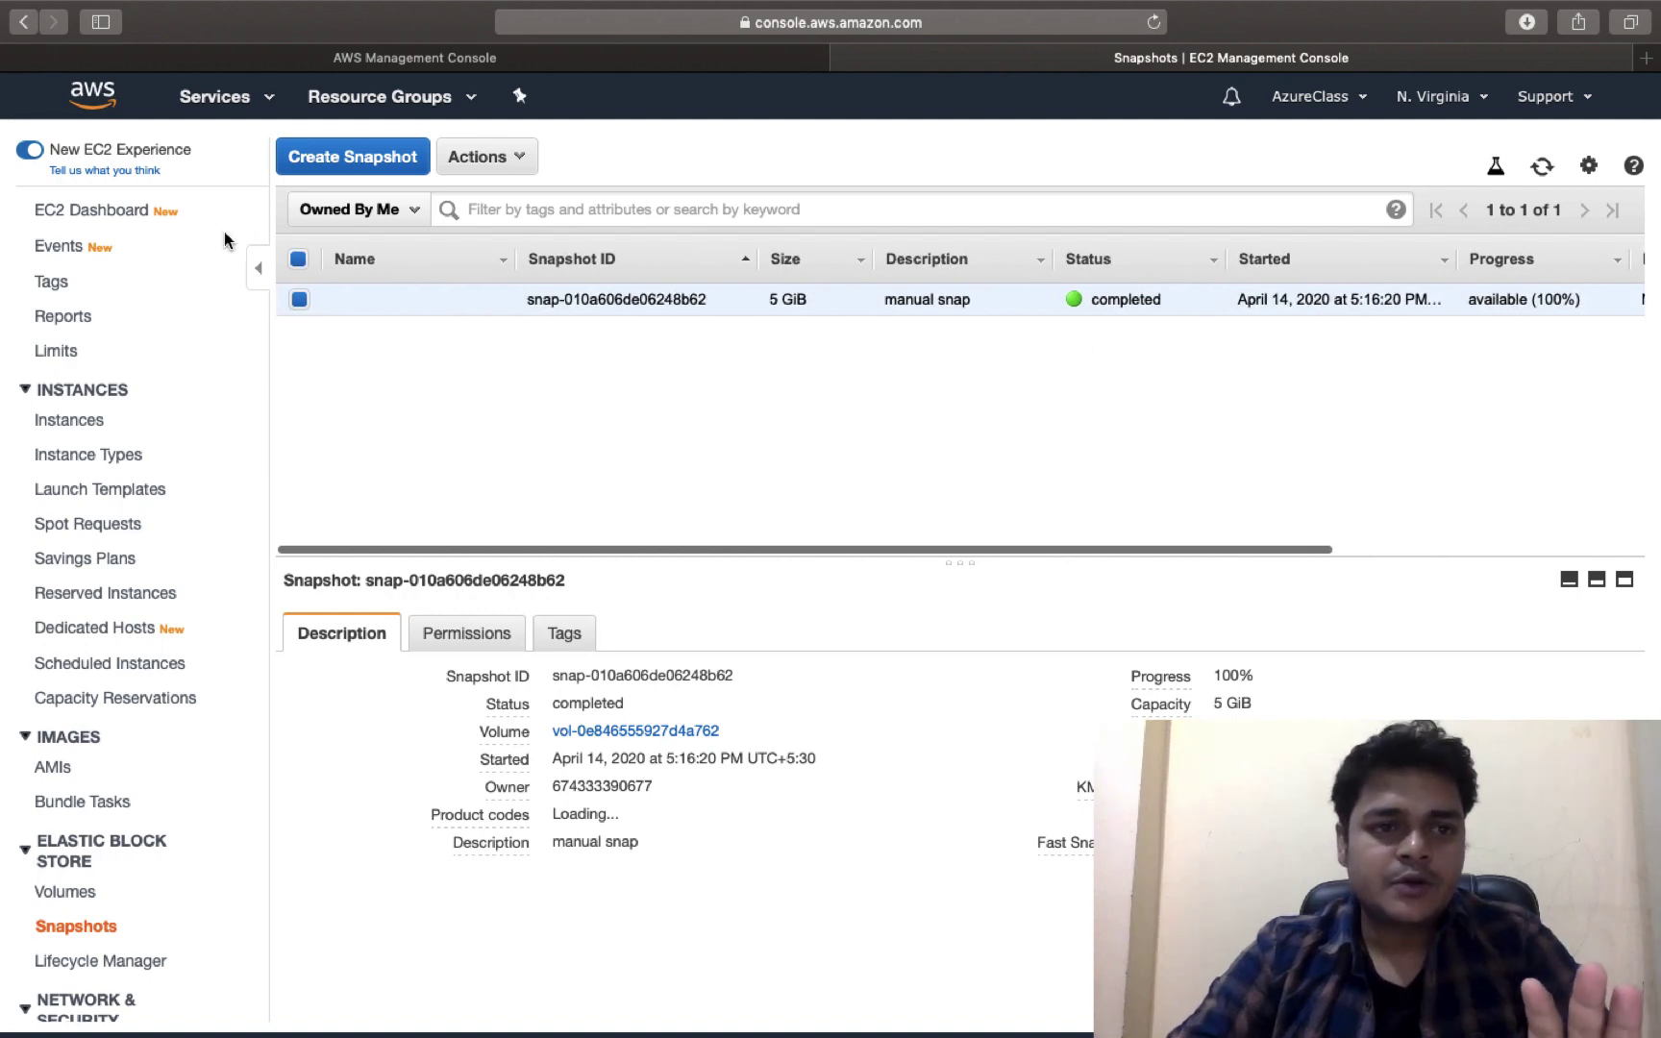
{"action": "left_click", "coordinate": [154, 219]}
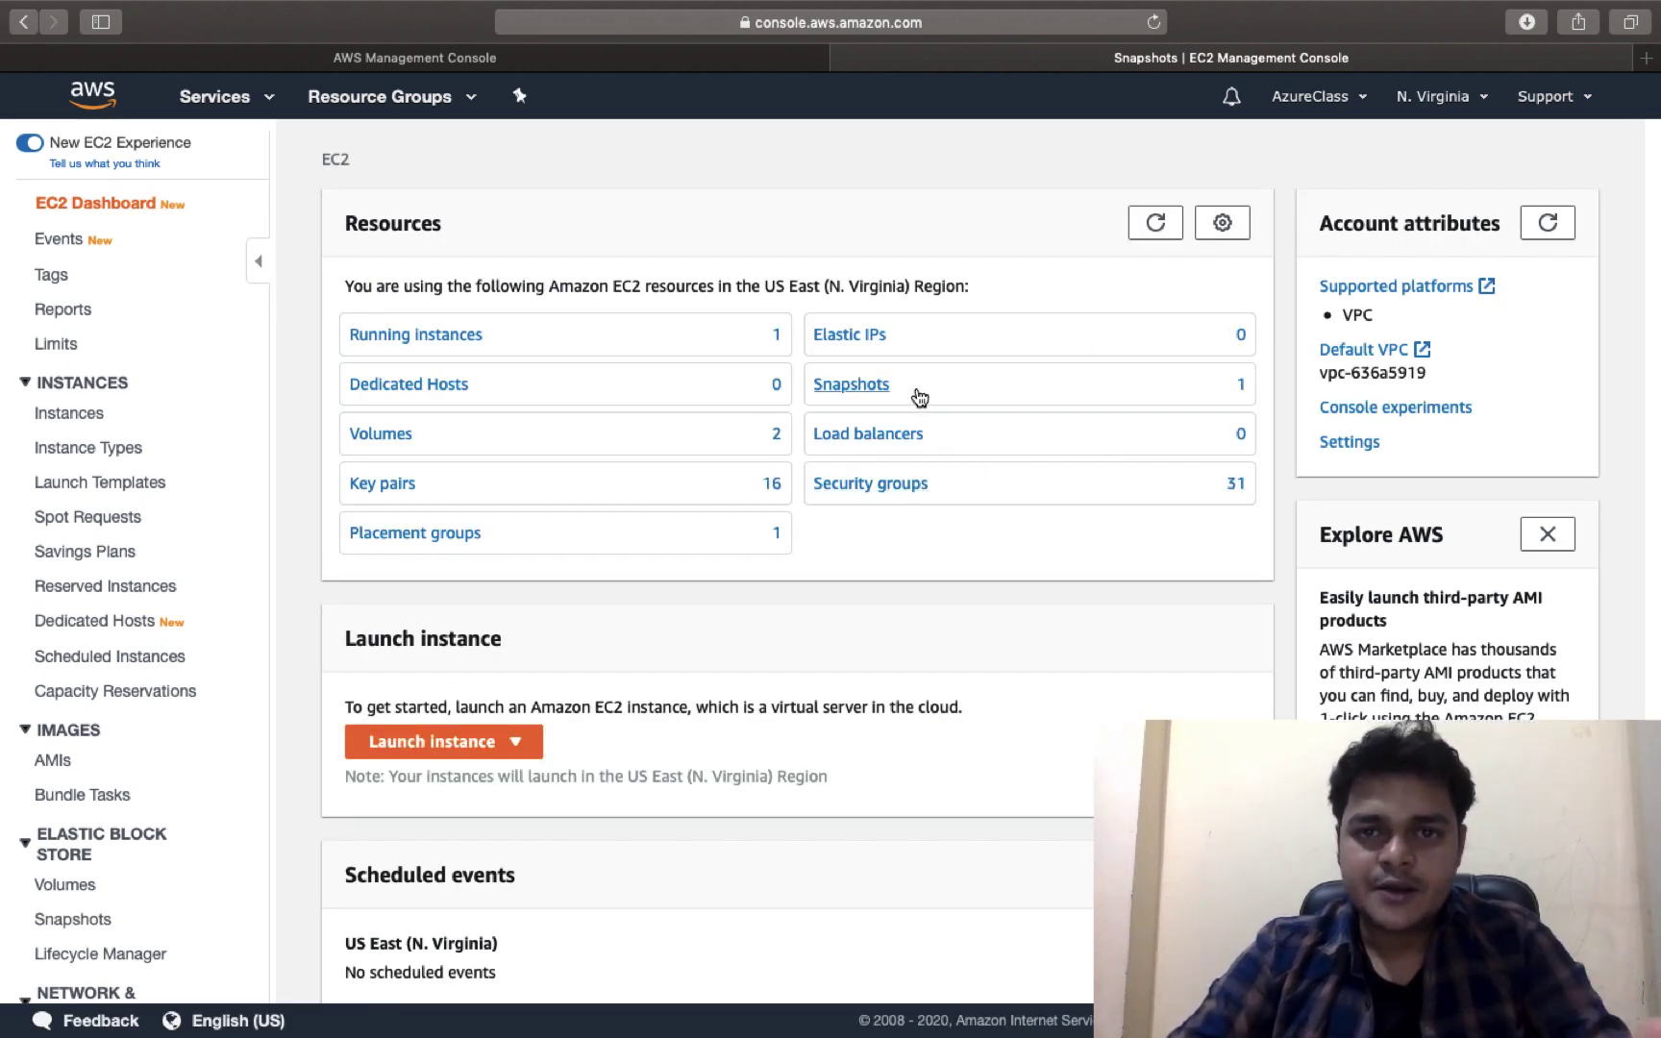
Step: Switch to Disk Management on the Windows instance and open New Volume (D:) to inspect its contents
{"action": "key", "text": "ctrl+Right"}
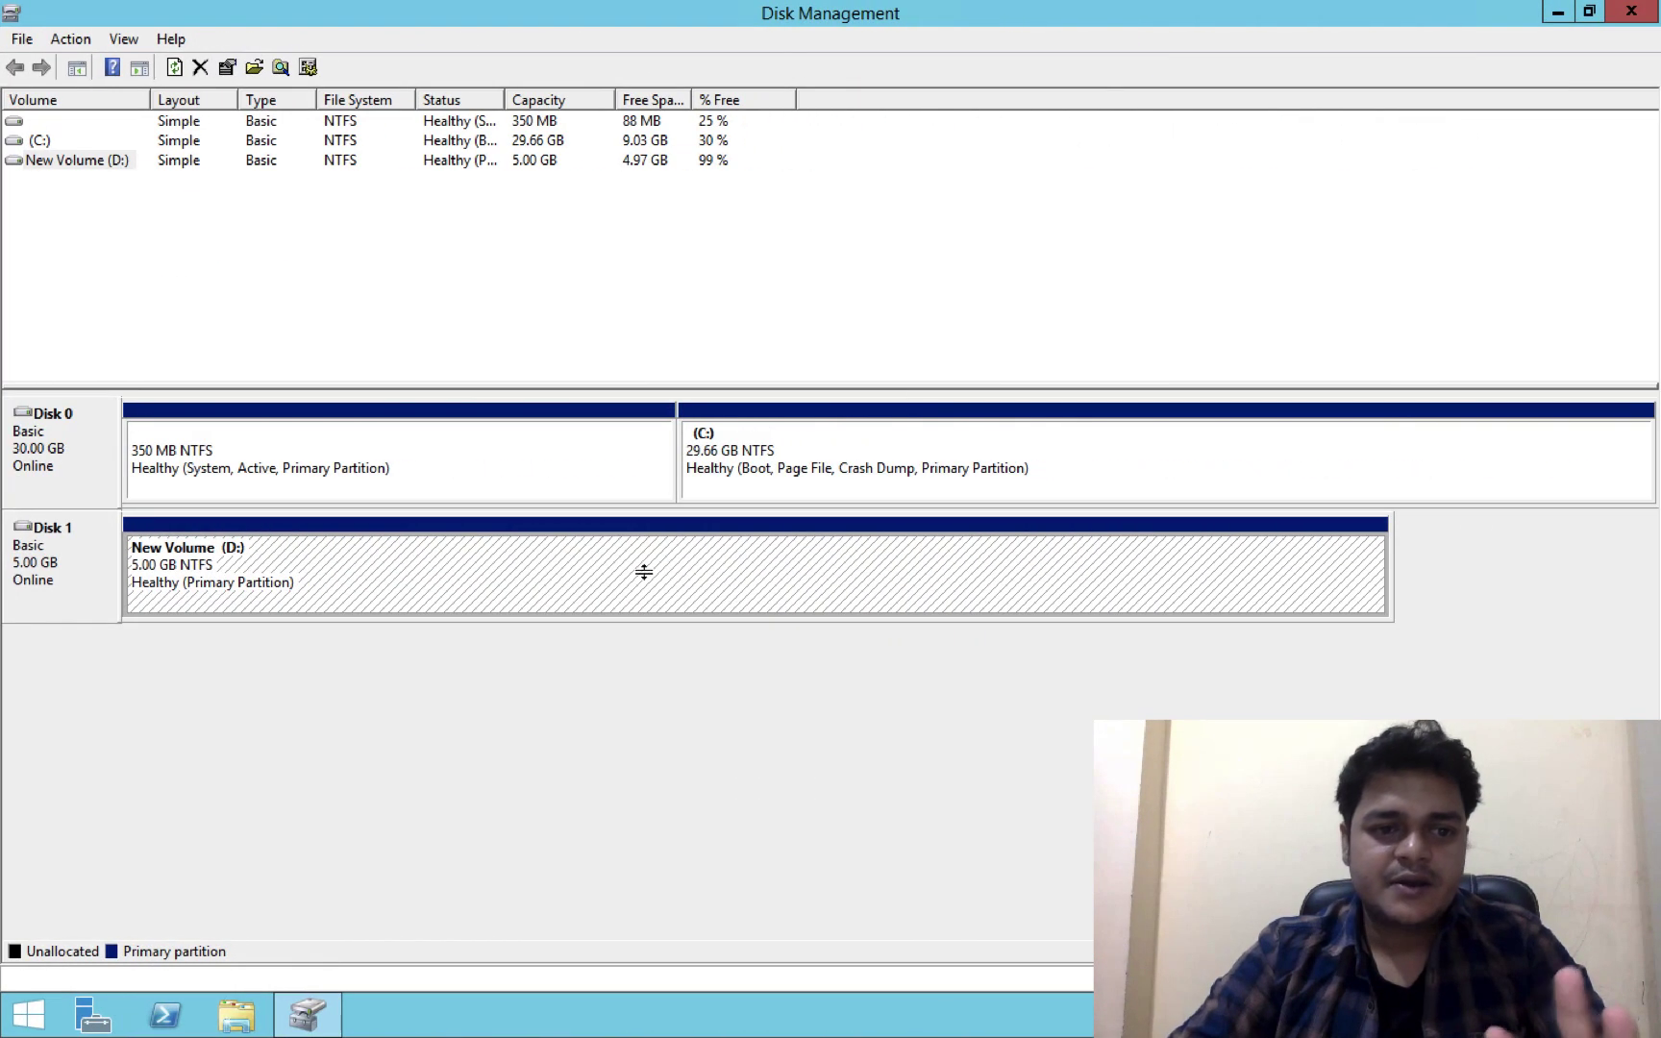
{"action": "right_click", "coordinate": [471, 575]}
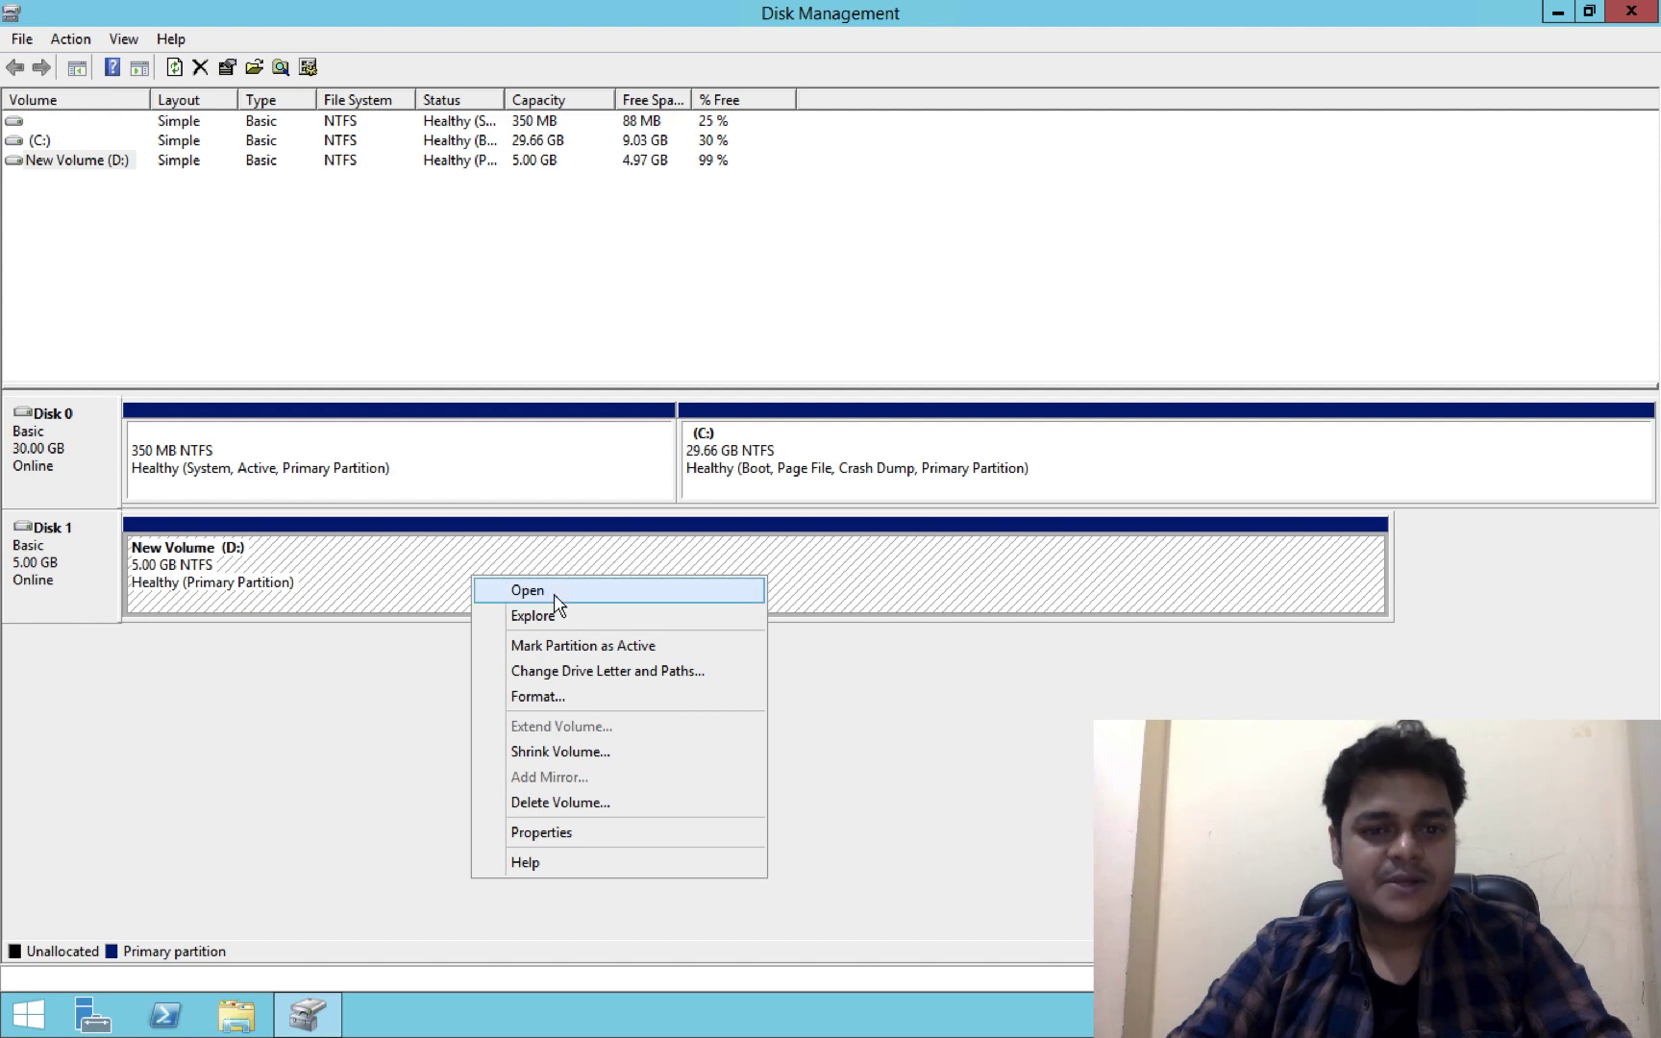
{"action": "left_click", "coordinate": [555, 589]}
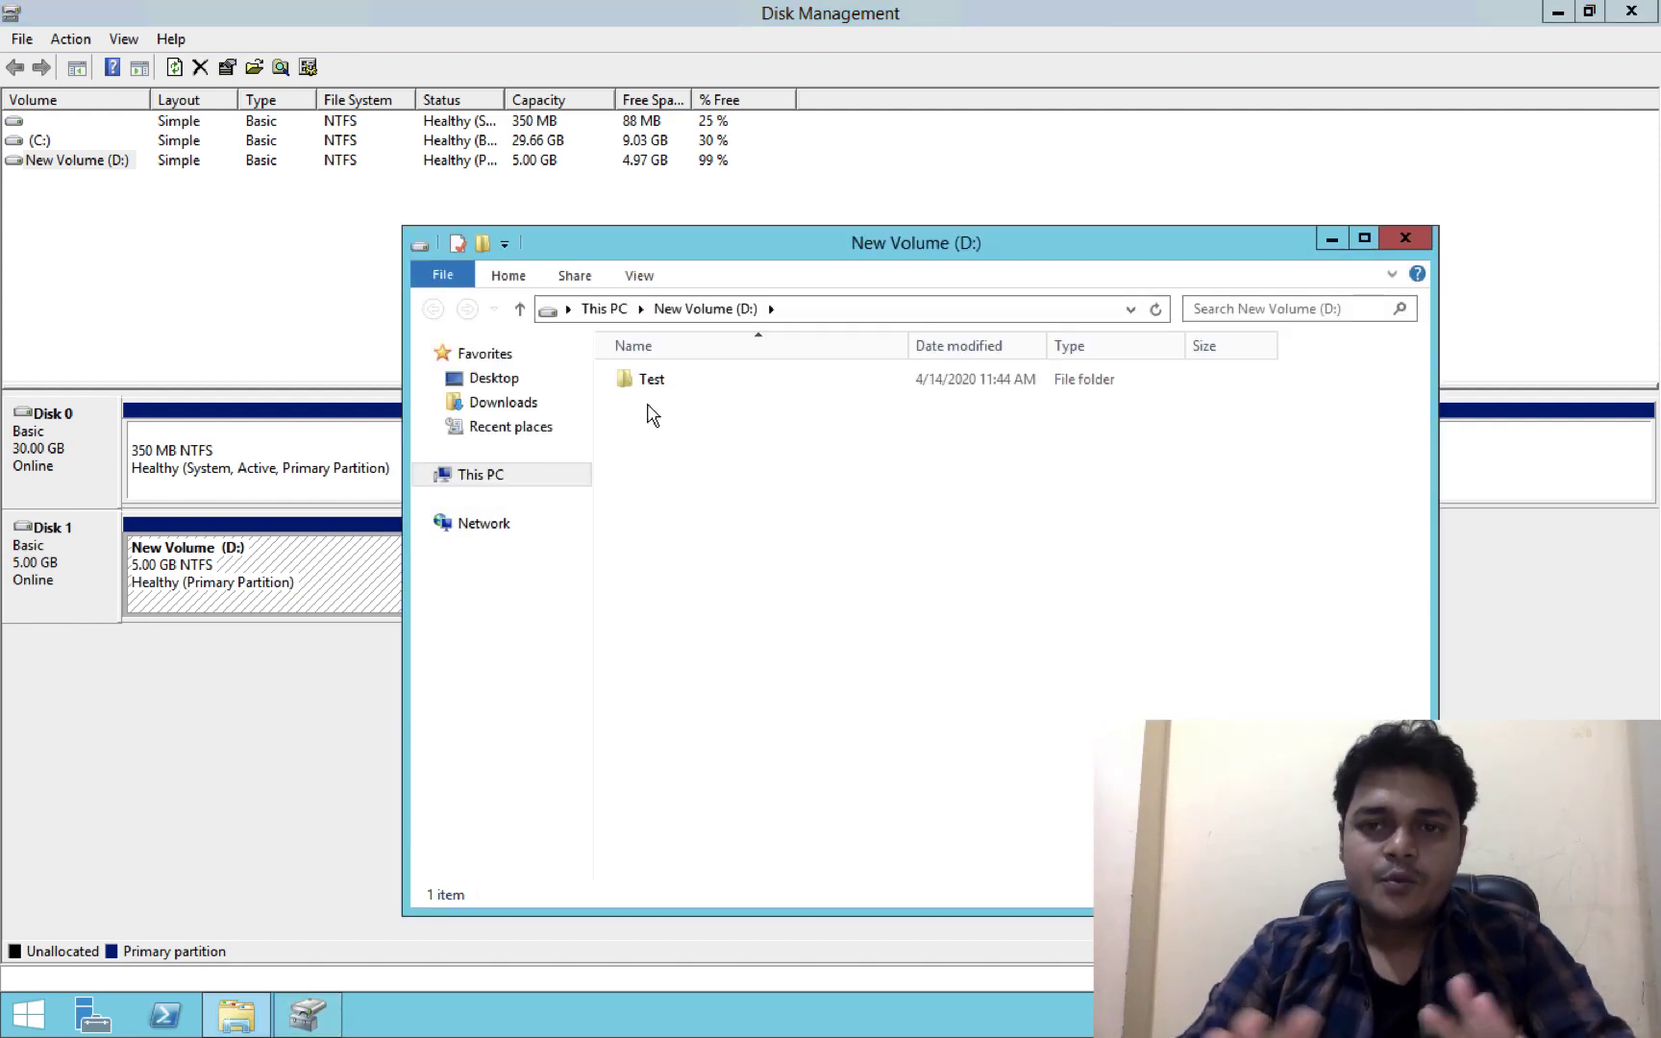
Step: Switch back to the AWS console, detach the 5 GiB volume vol-0e846555927d4a762 from the Windows instance and refresh the volumes list
{"action": "key", "text": "ctrl+Left"}
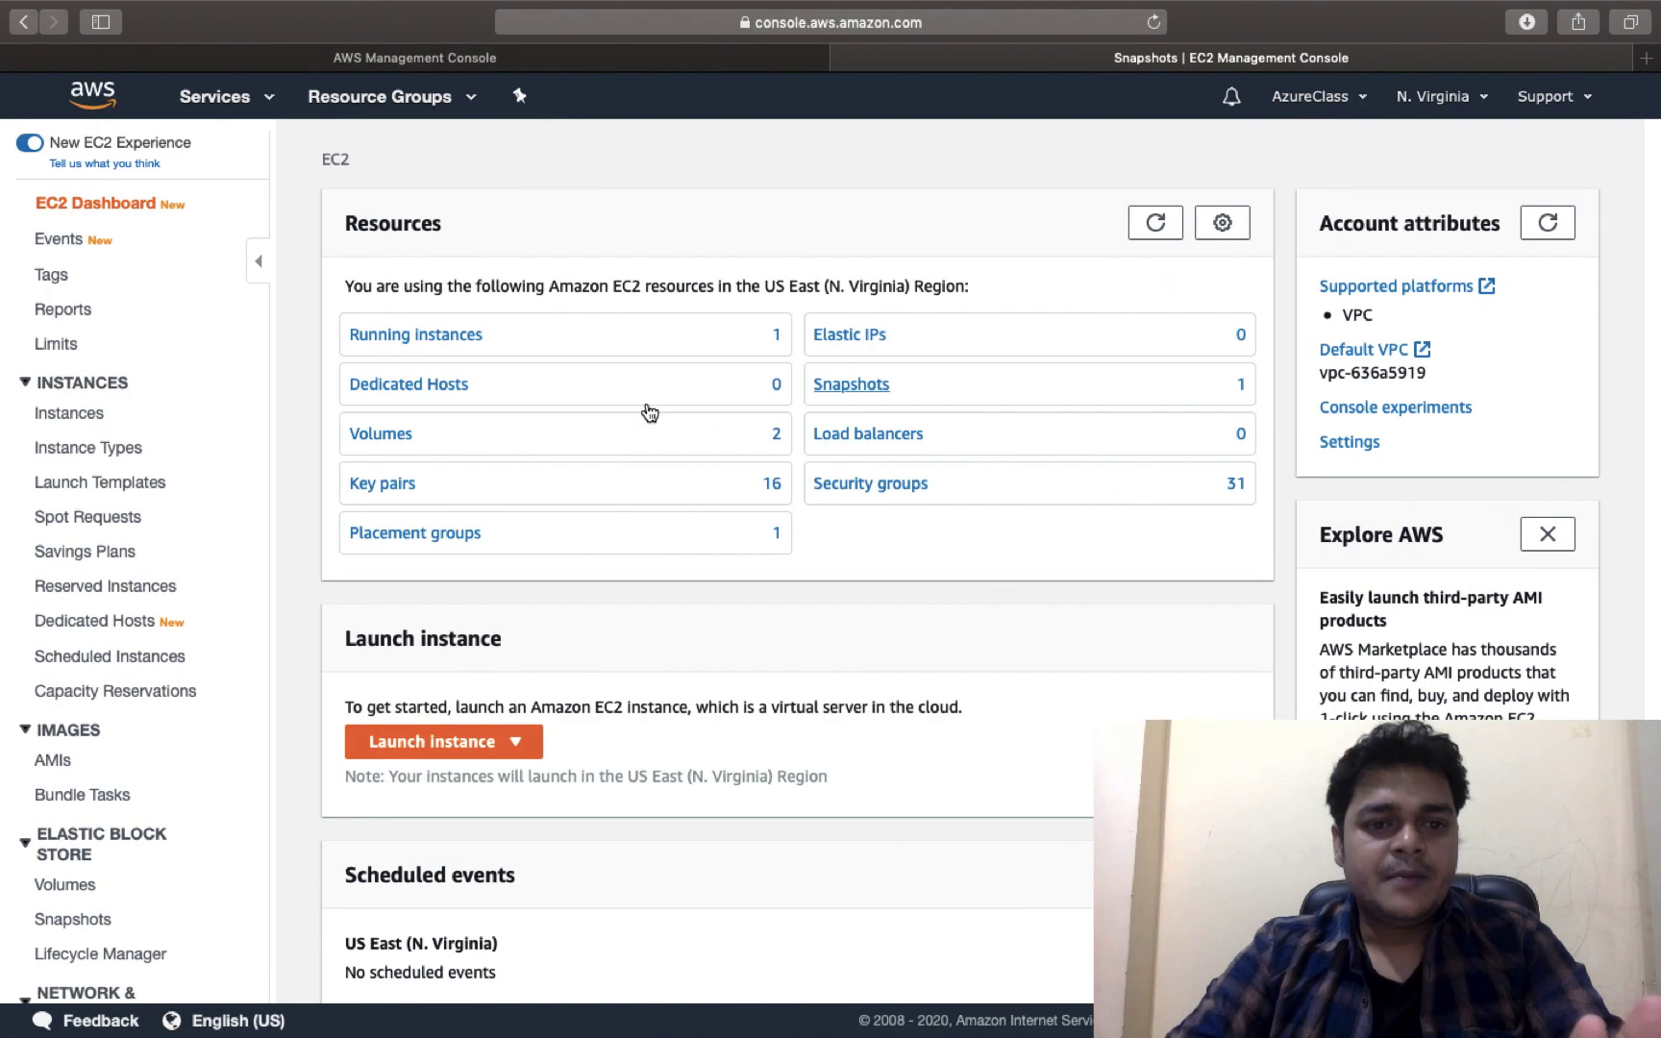
{"action": "left_click", "coordinate": [404, 435]}
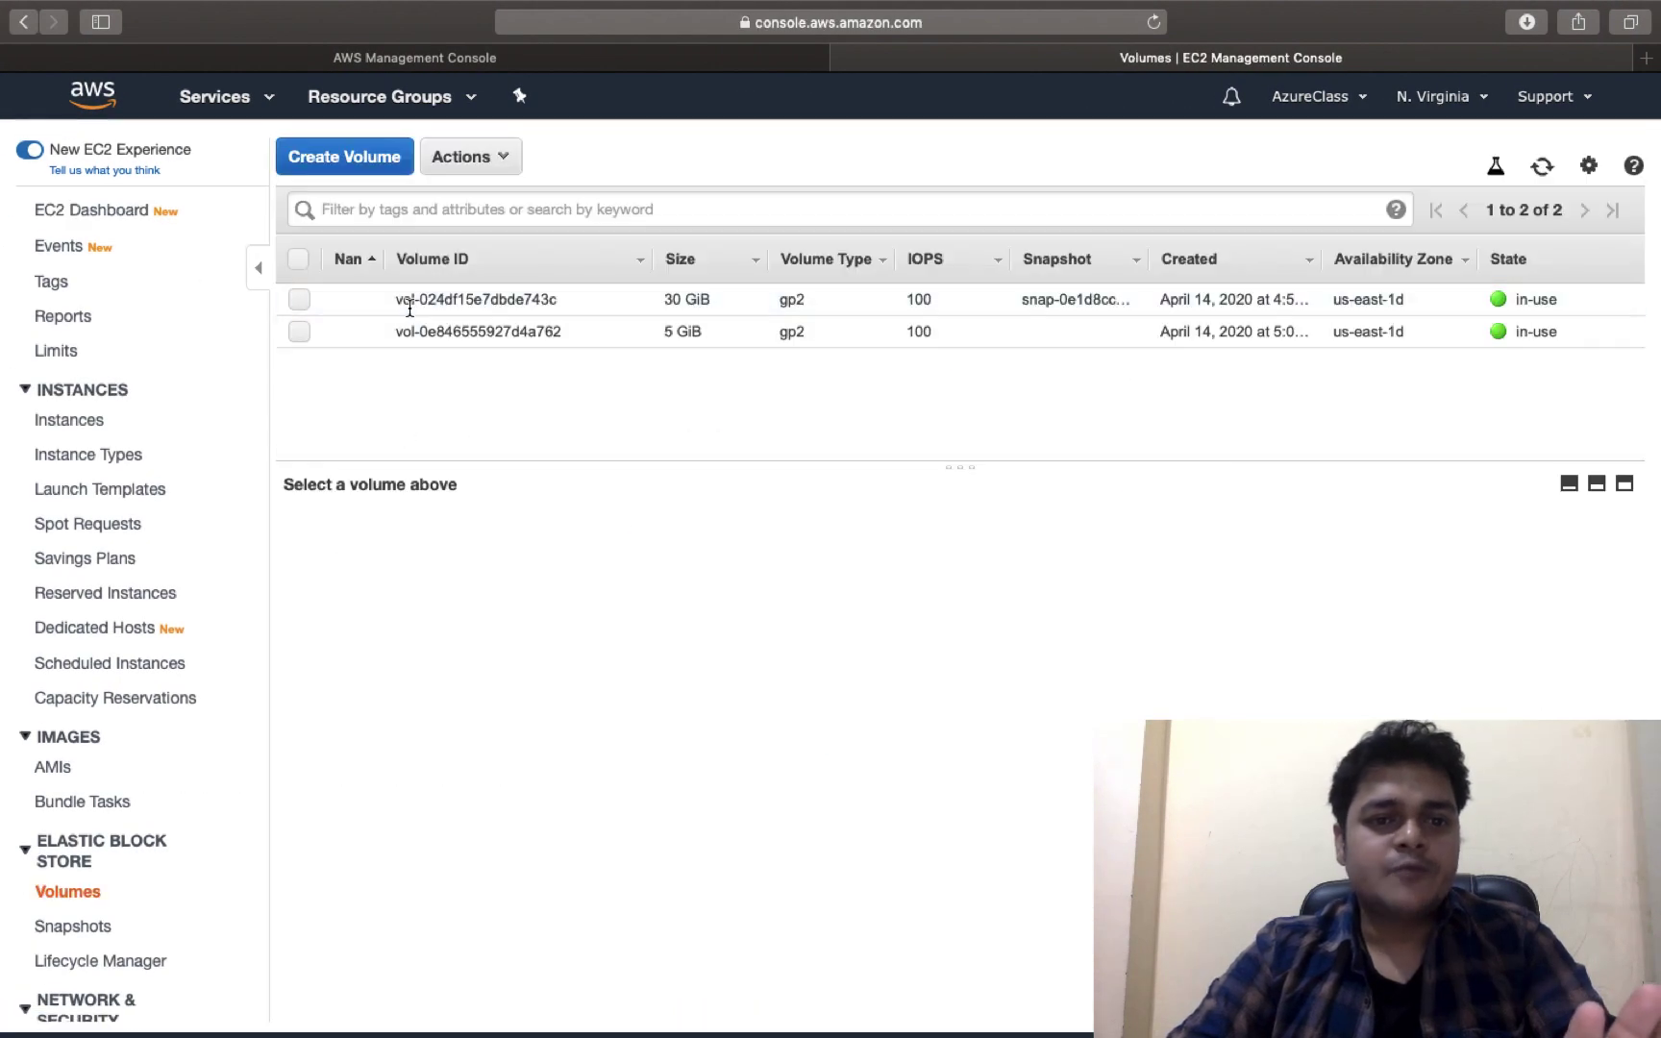
{"action": "left_click", "coordinate": [300, 333]}
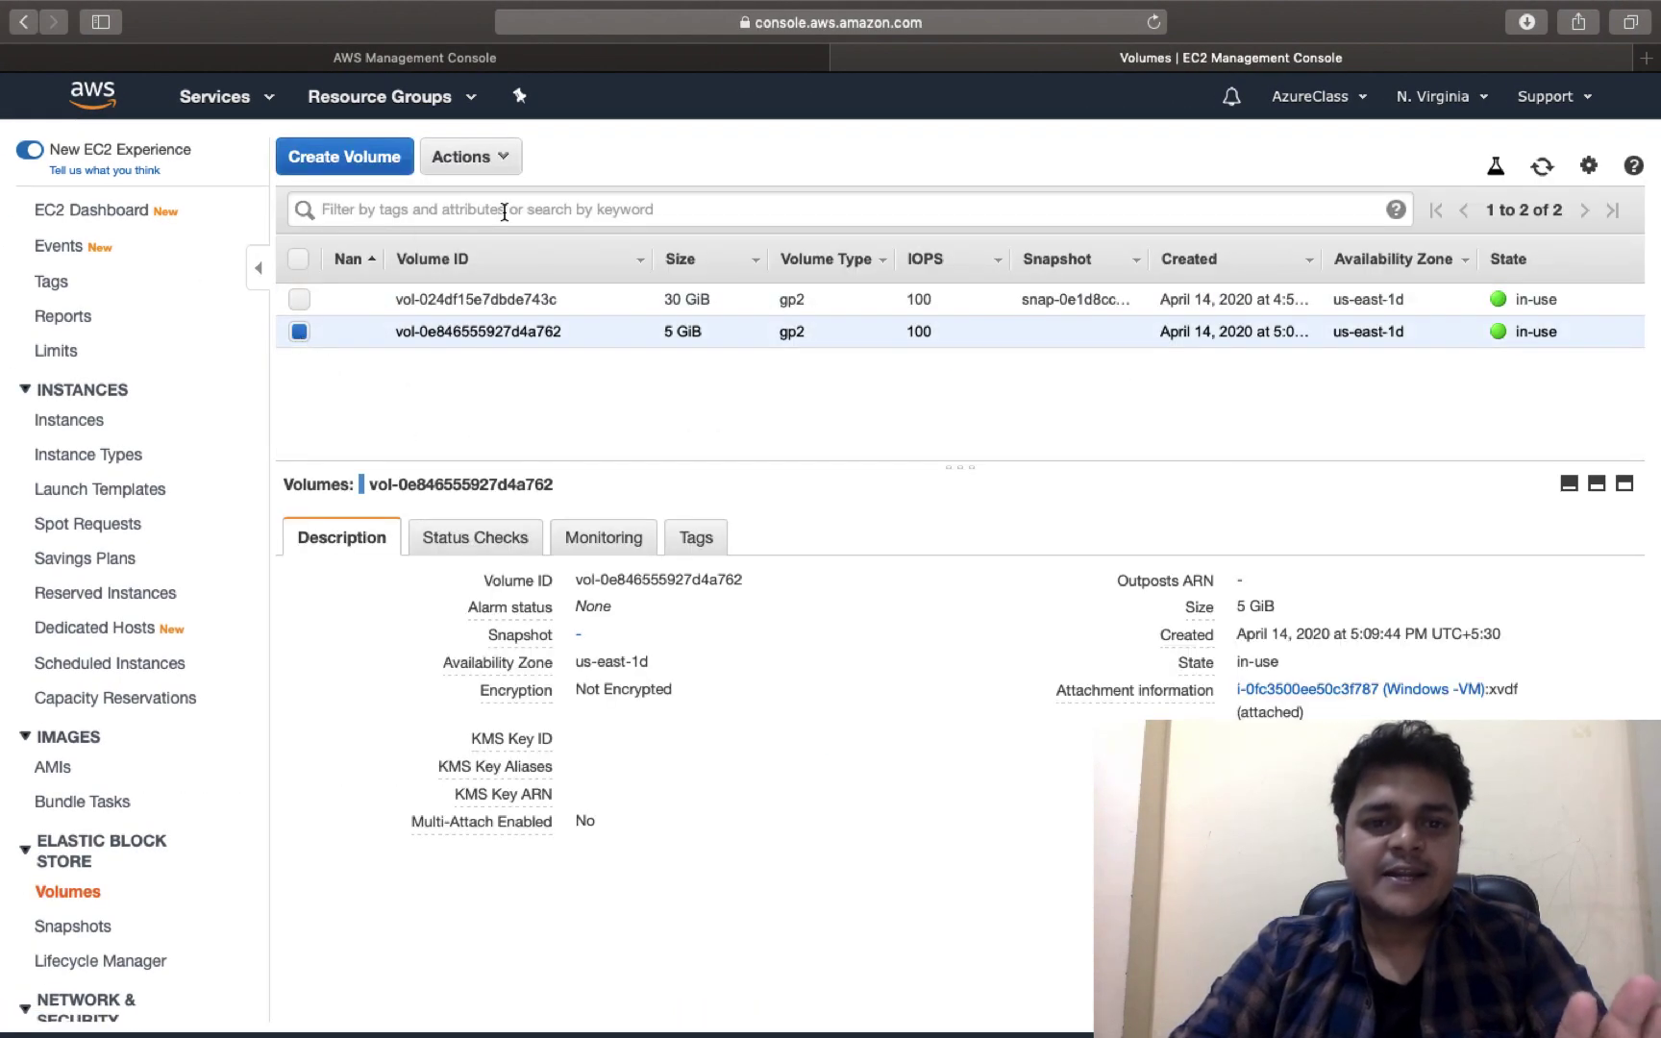
{"action": "left_click", "coordinate": [475, 173]}
{"action": "left_click", "coordinate": [493, 305]}
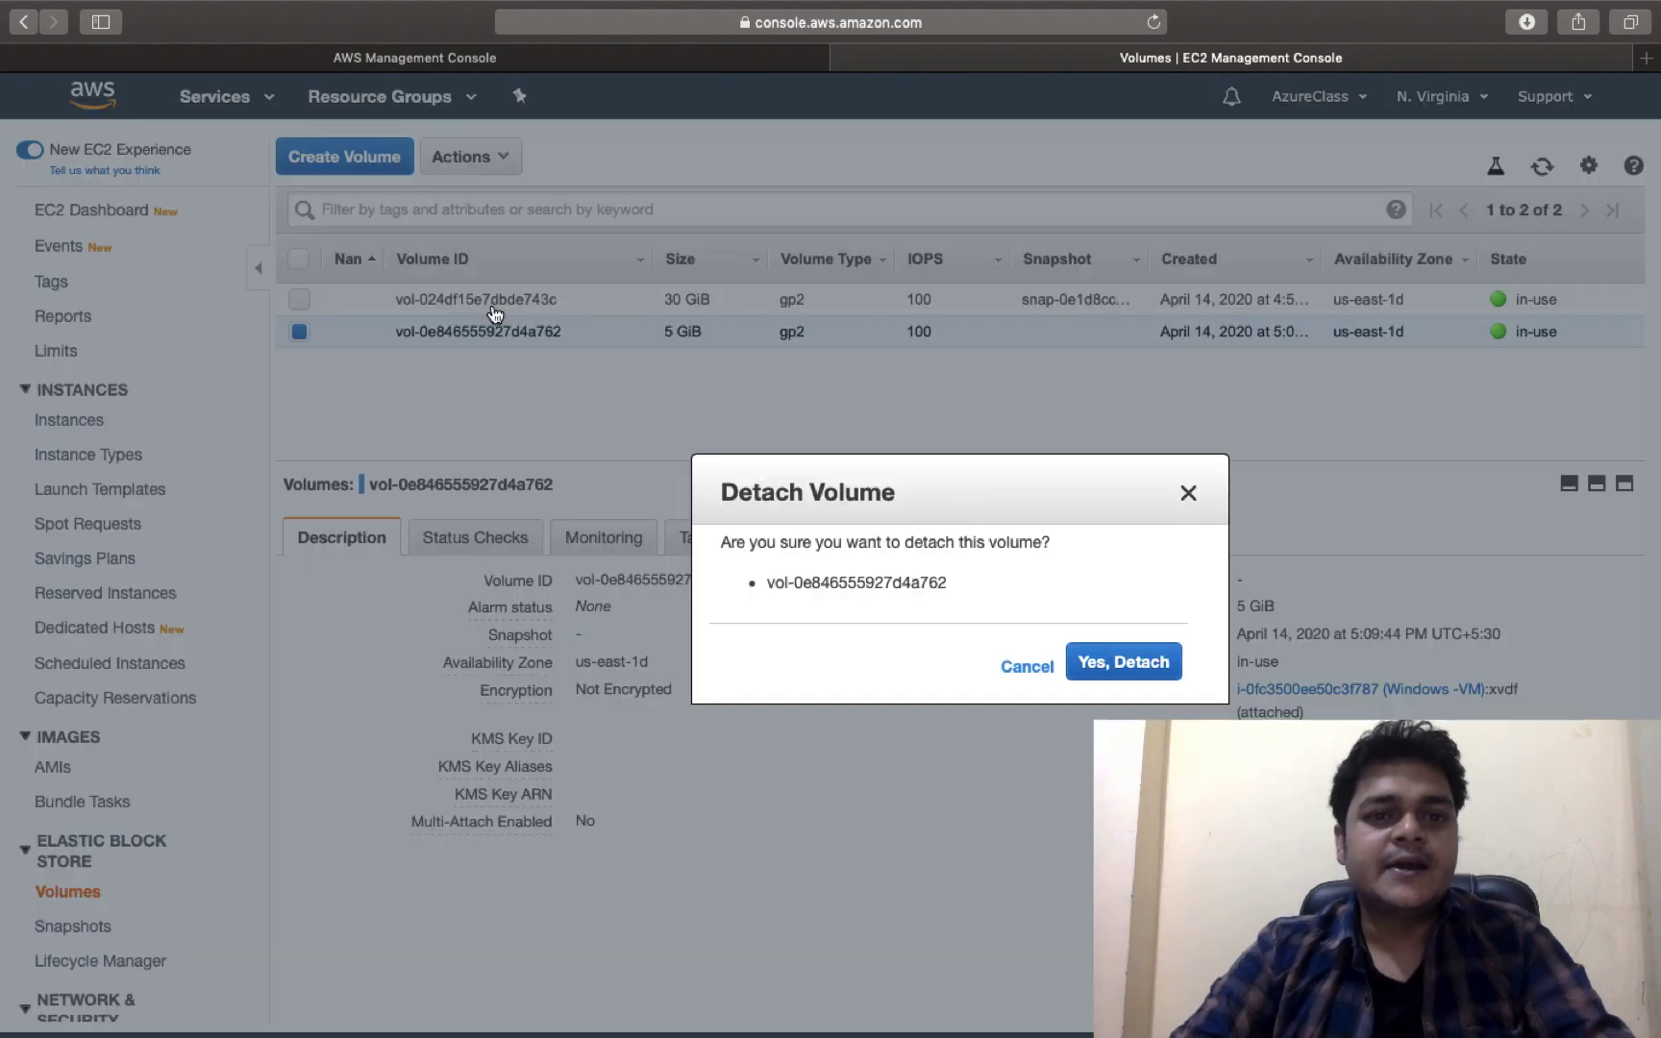
{"action": "left_click", "coordinate": [1124, 666]}
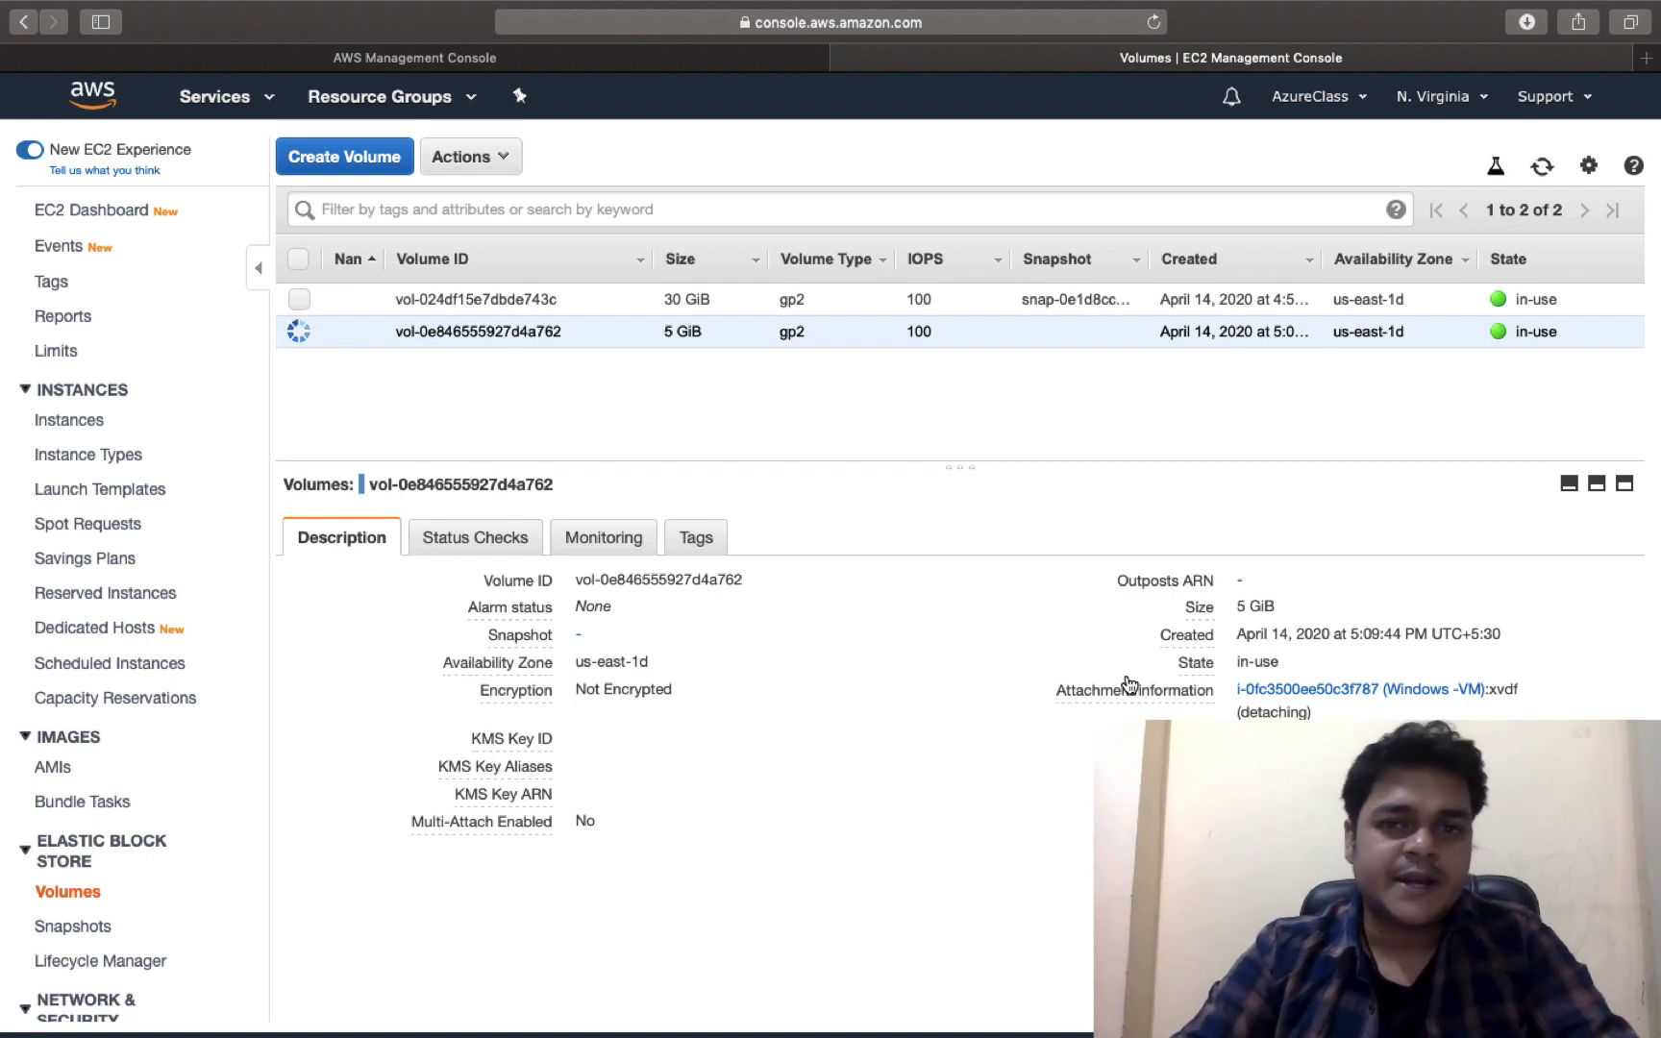
{"action": "left_click", "coordinate": [1542, 167]}
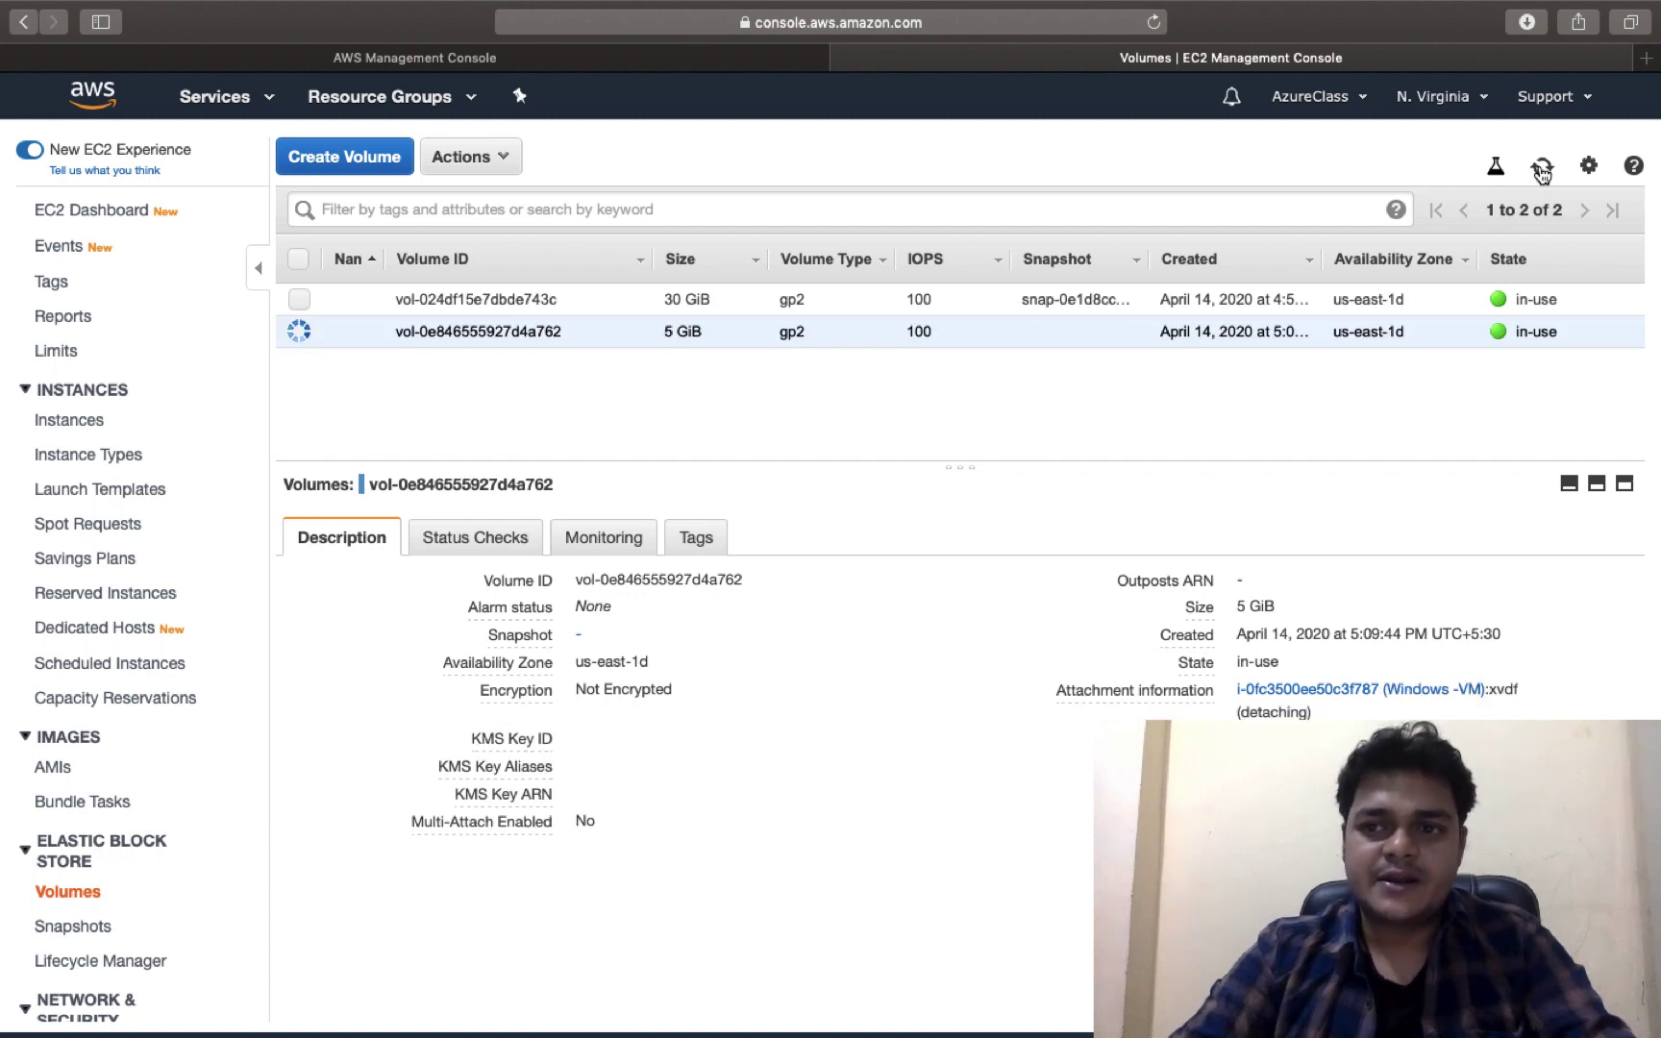
{"action": "left_click", "coordinate": [1541, 169]}
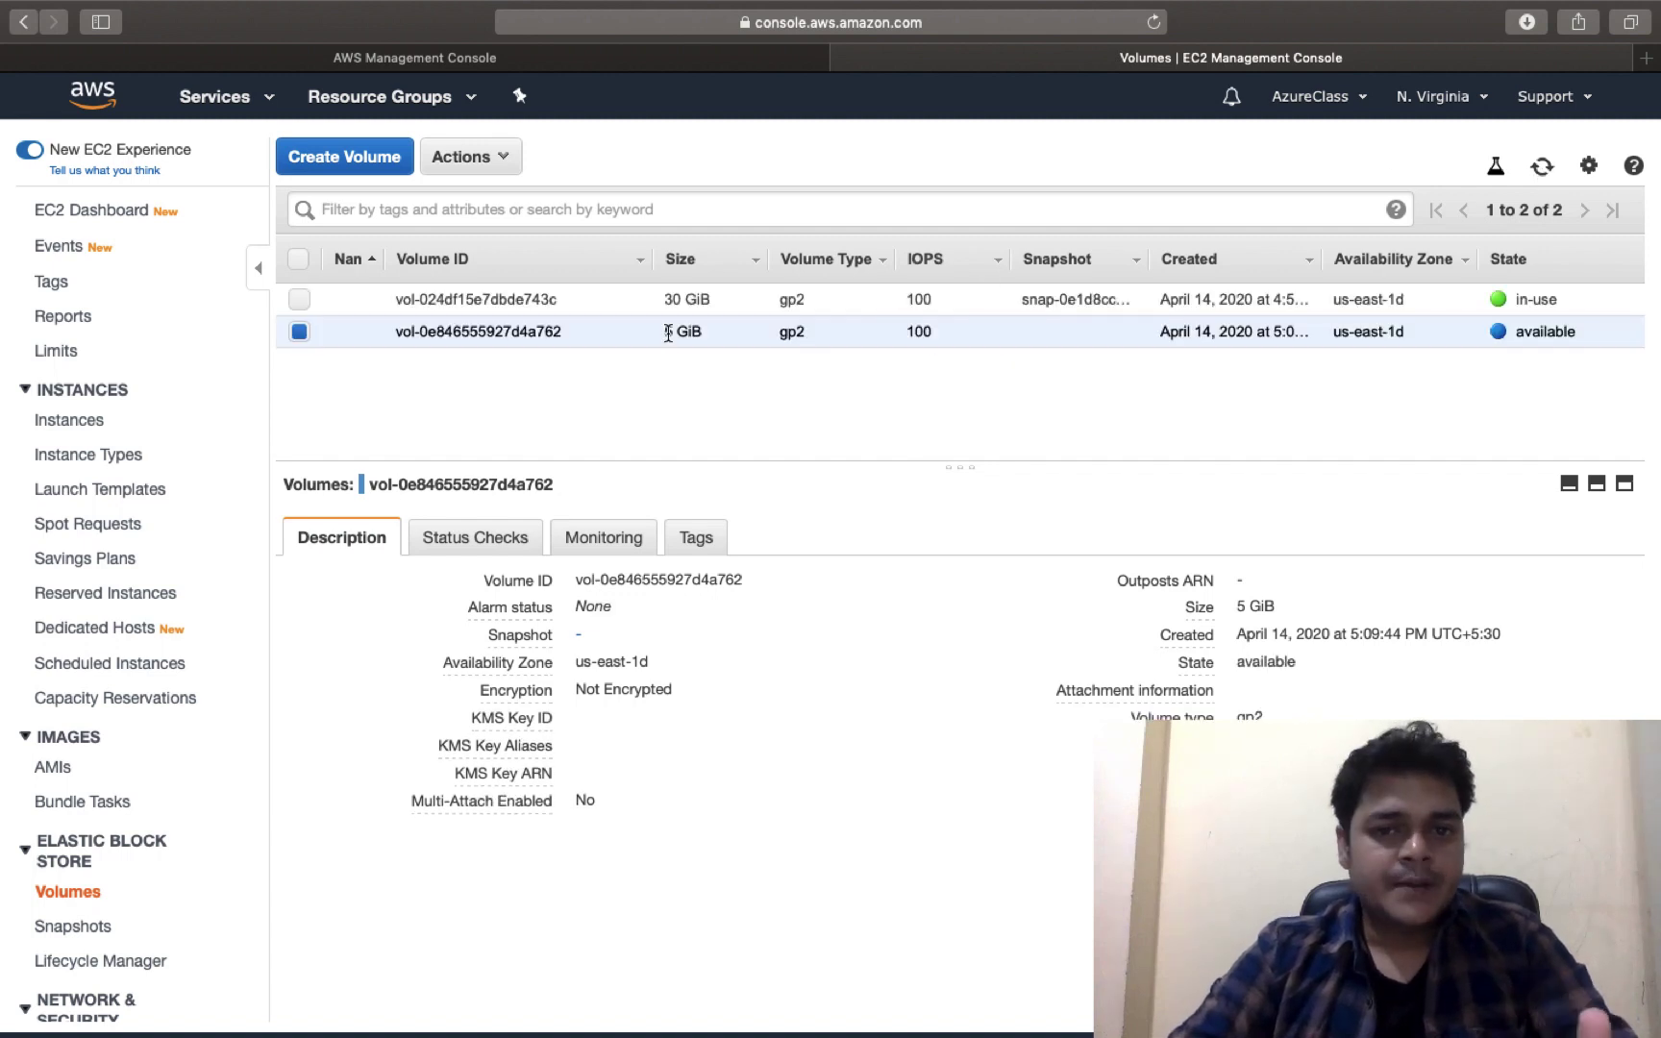
Step: Delete the detached 5 GiB volume vol-0e846555927d4a762, refresh the volumes list and switch to the Windows instance to check its disks
{"action": "left_click", "coordinate": [493, 156]}
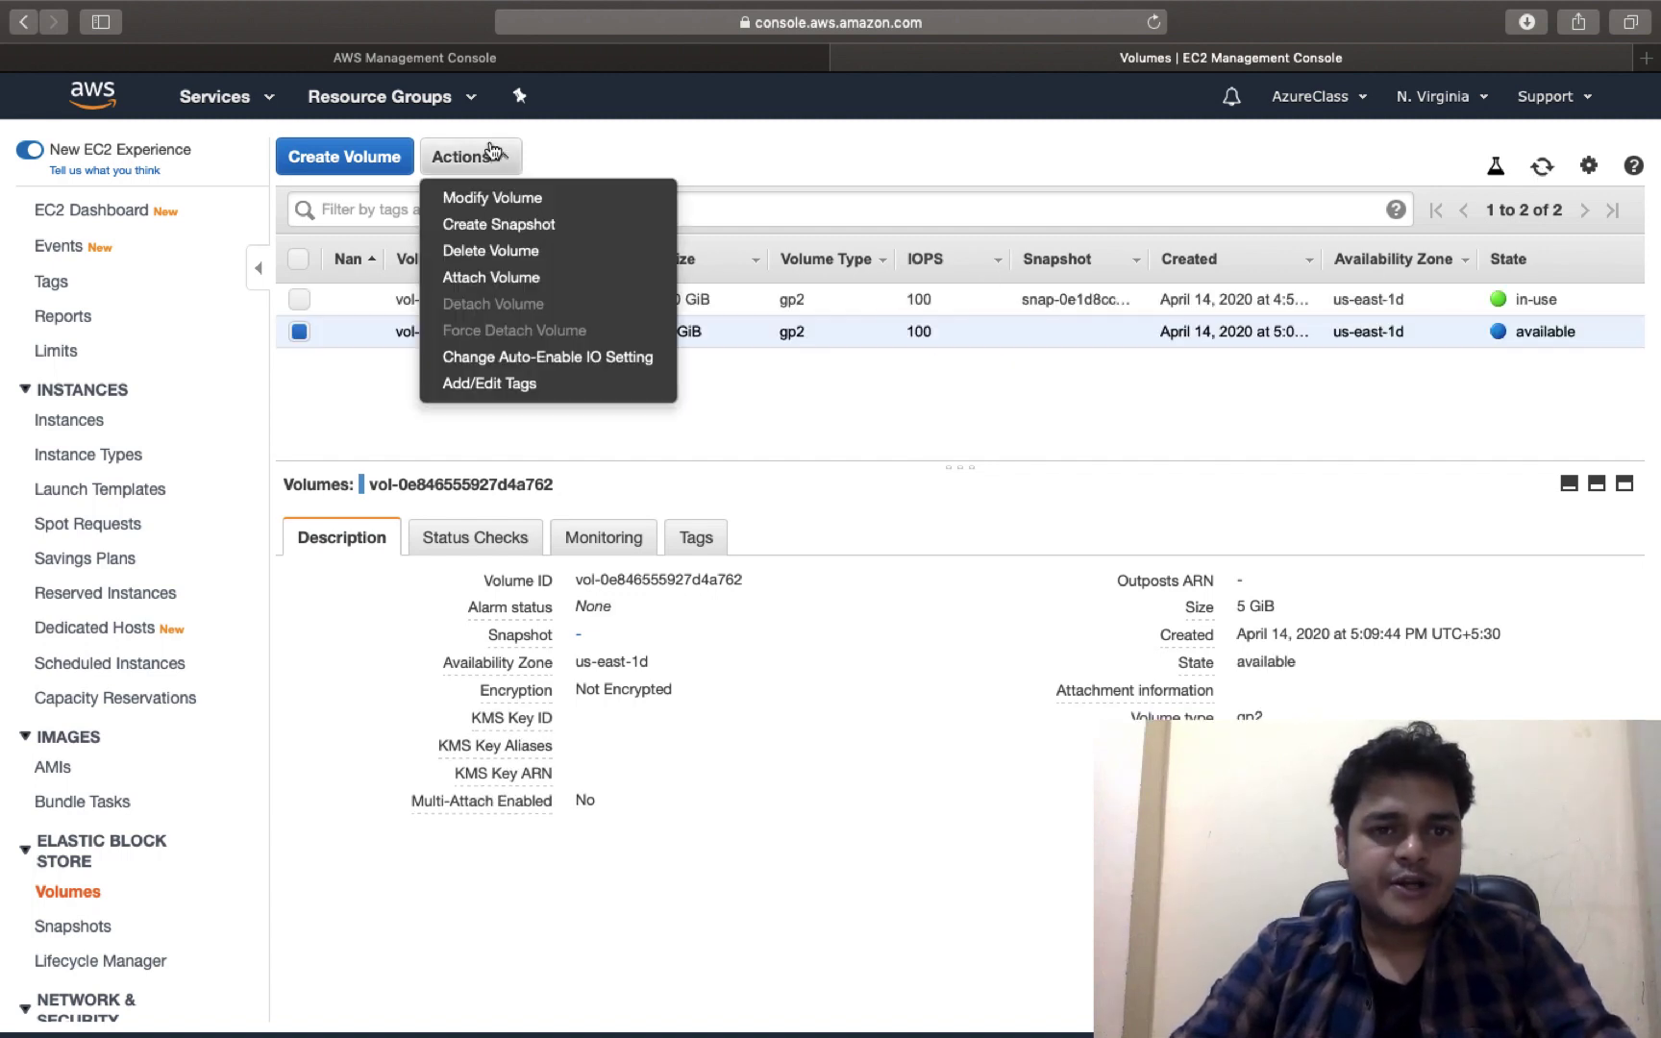
{"action": "left_click", "coordinate": [488, 251]}
{"action": "left_click", "coordinate": [1131, 666]}
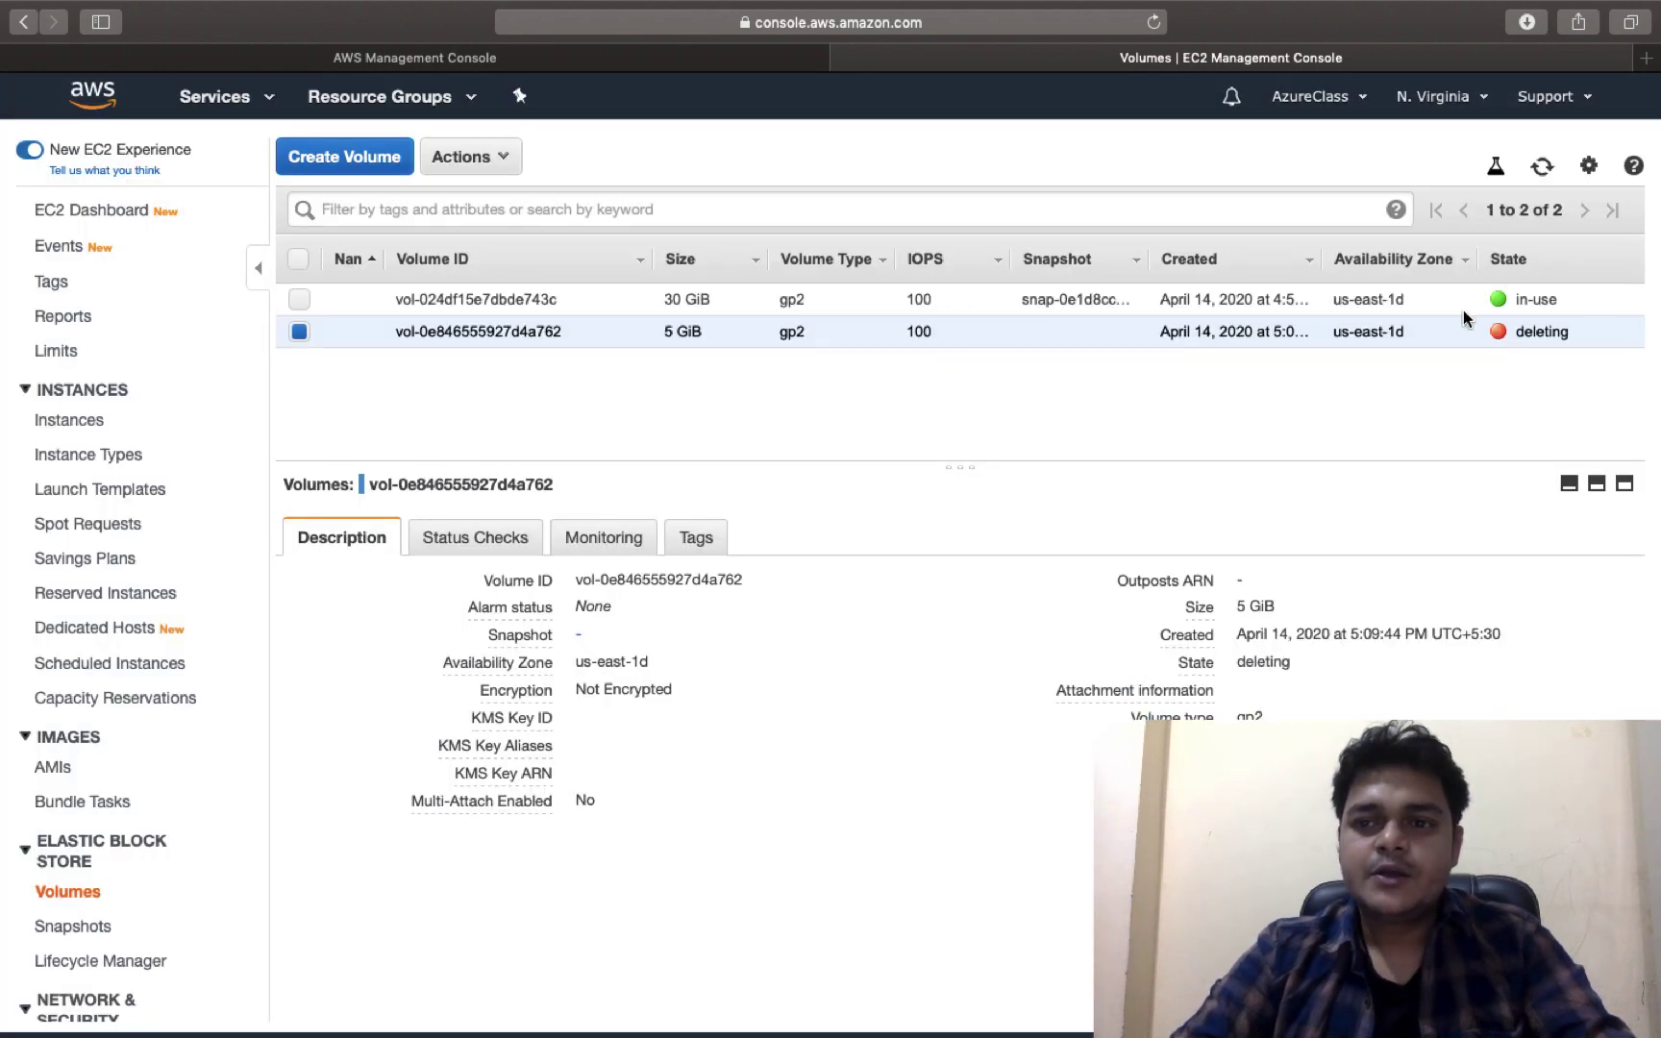
{"action": "left_click", "coordinate": [1542, 166]}
{"action": "key", "text": "ctrl+Right"}
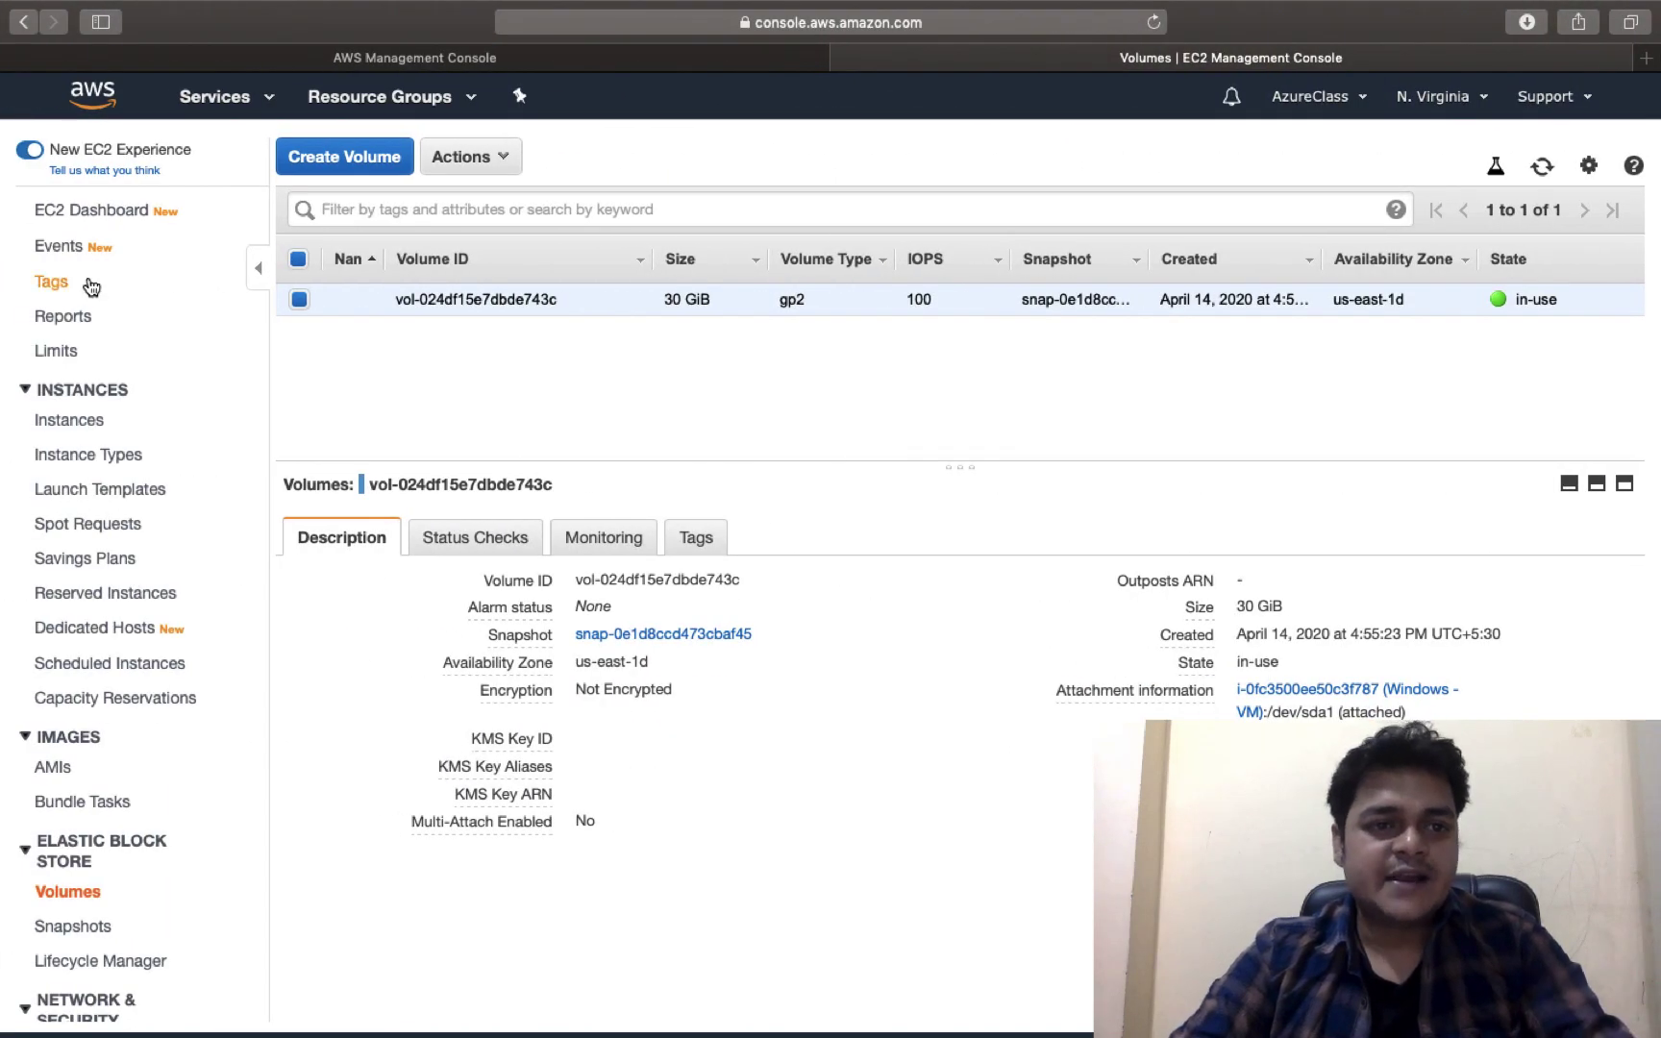
Step: Create a 5 GiB General Purpose SSD (gp2) volume from the "manual snap" snapshot in availability zone us-east-1d
{"action": "left_click", "coordinate": [96, 211]}
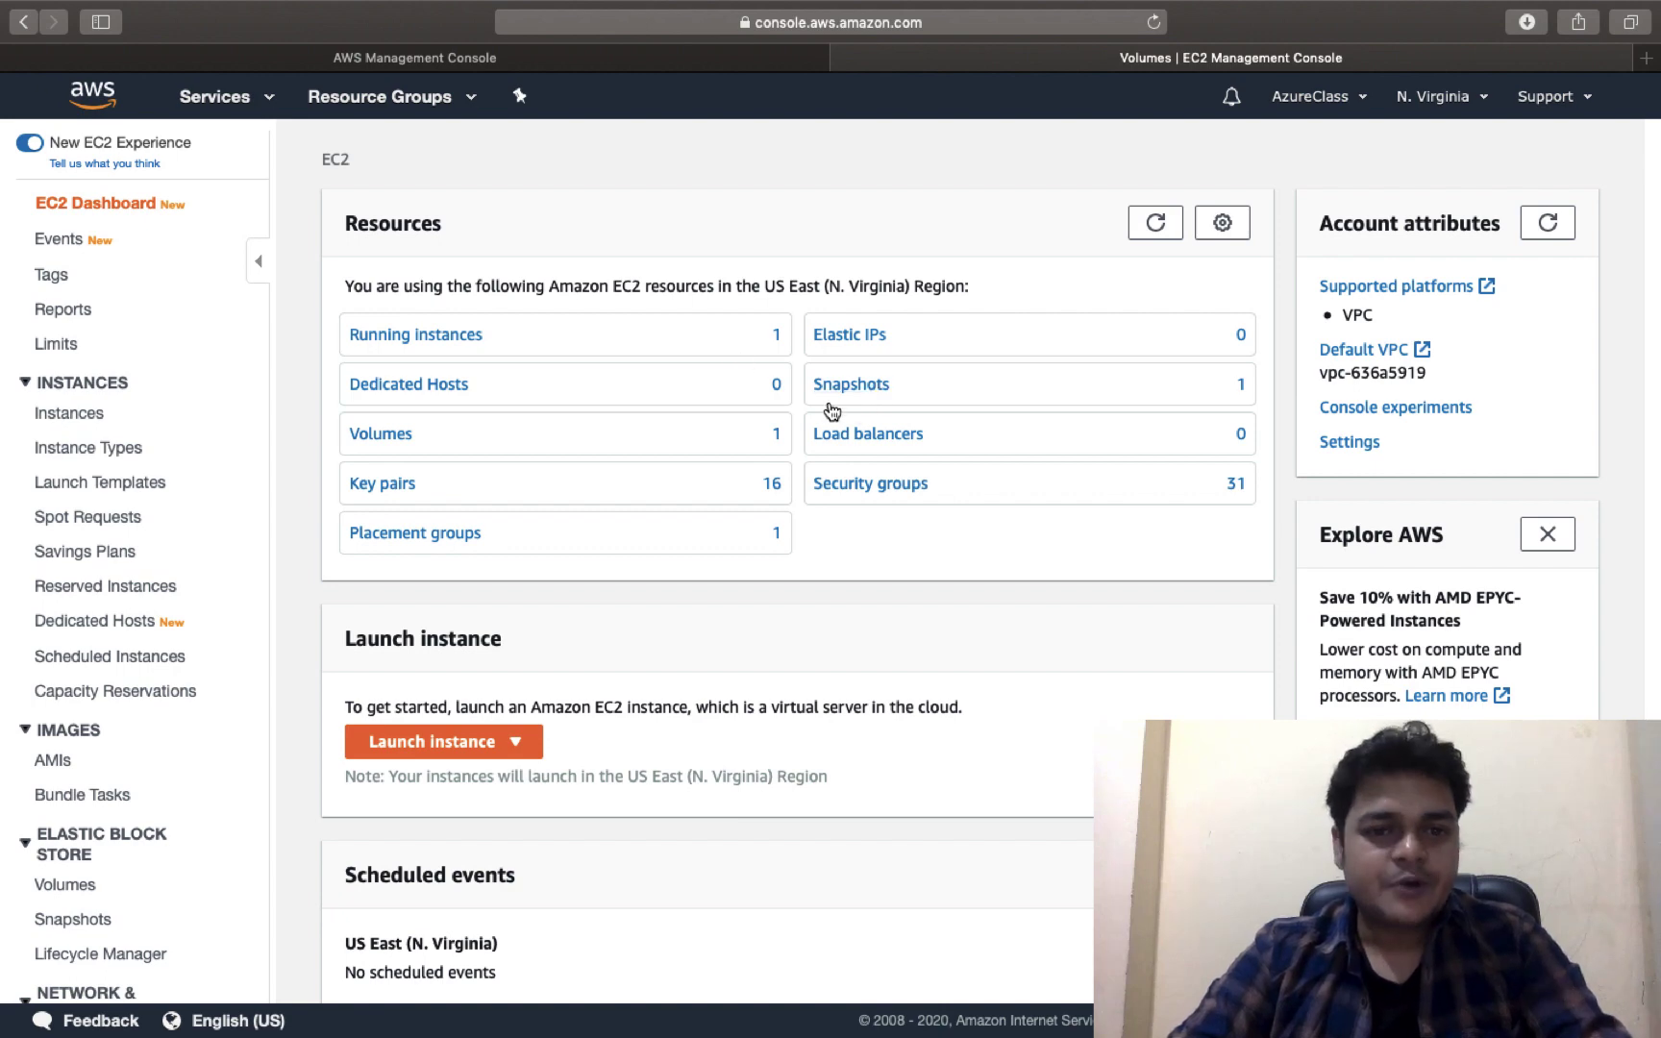
{"action": "left_click", "coordinate": [851, 386]}
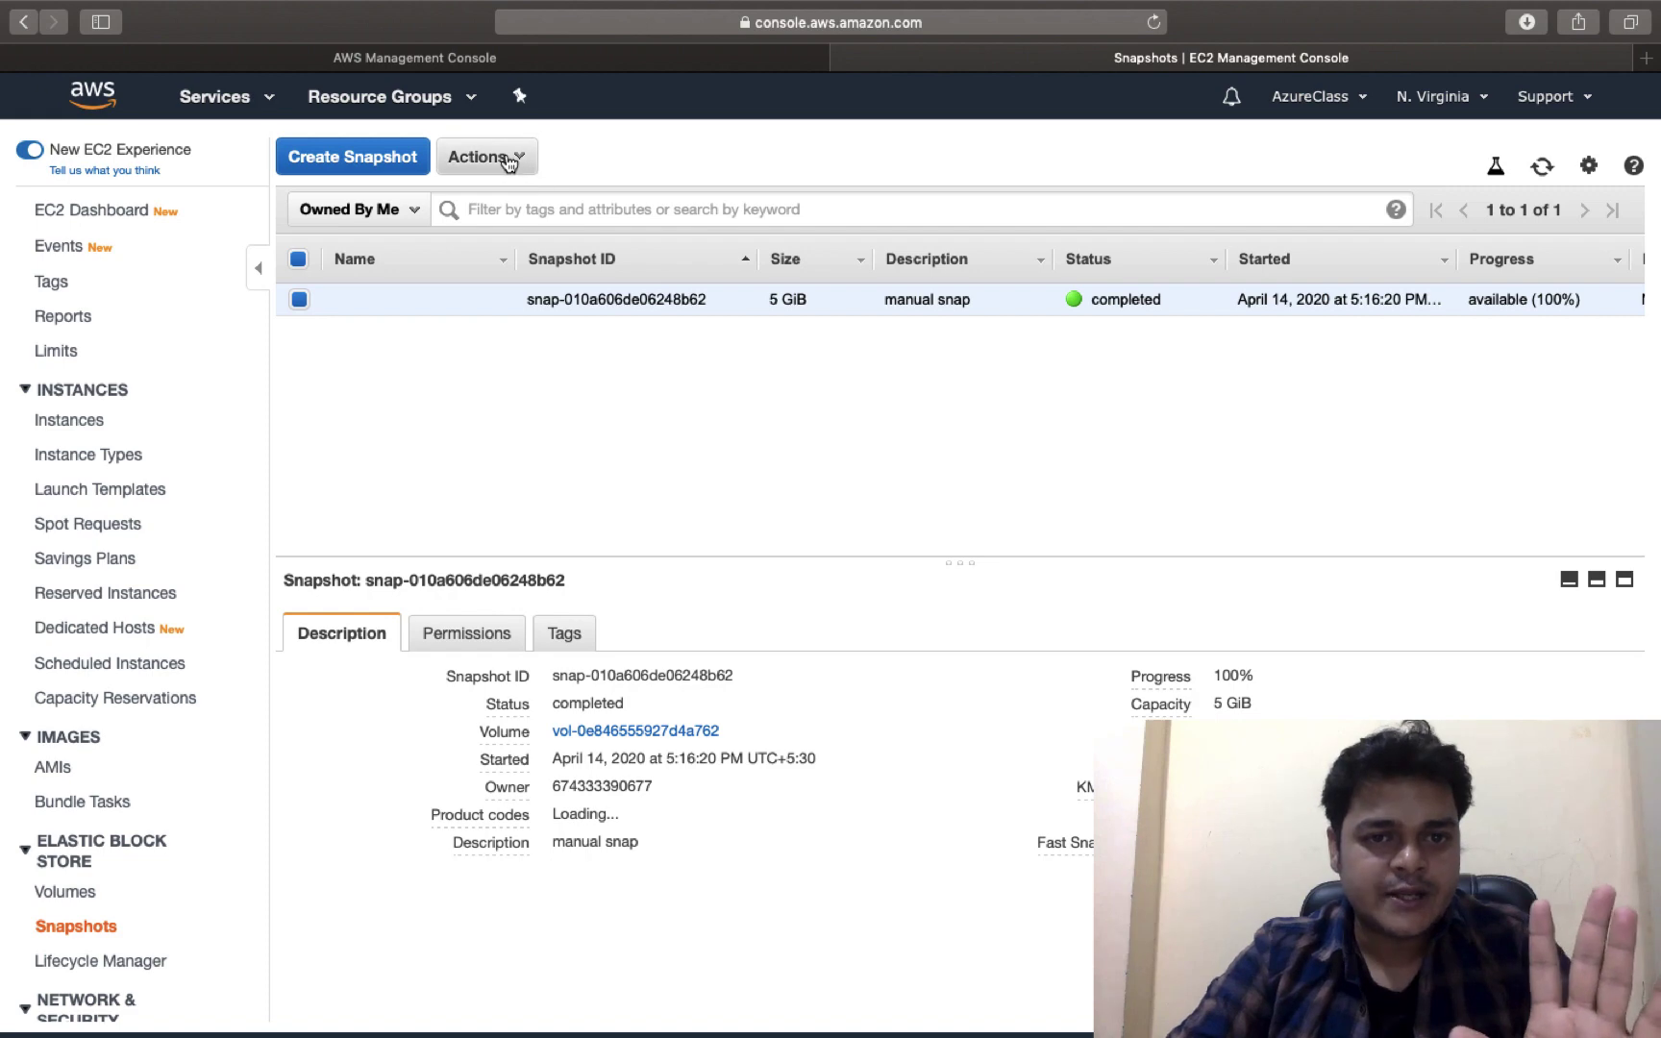
{"action": "left_click", "coordinate": [502, 157]}
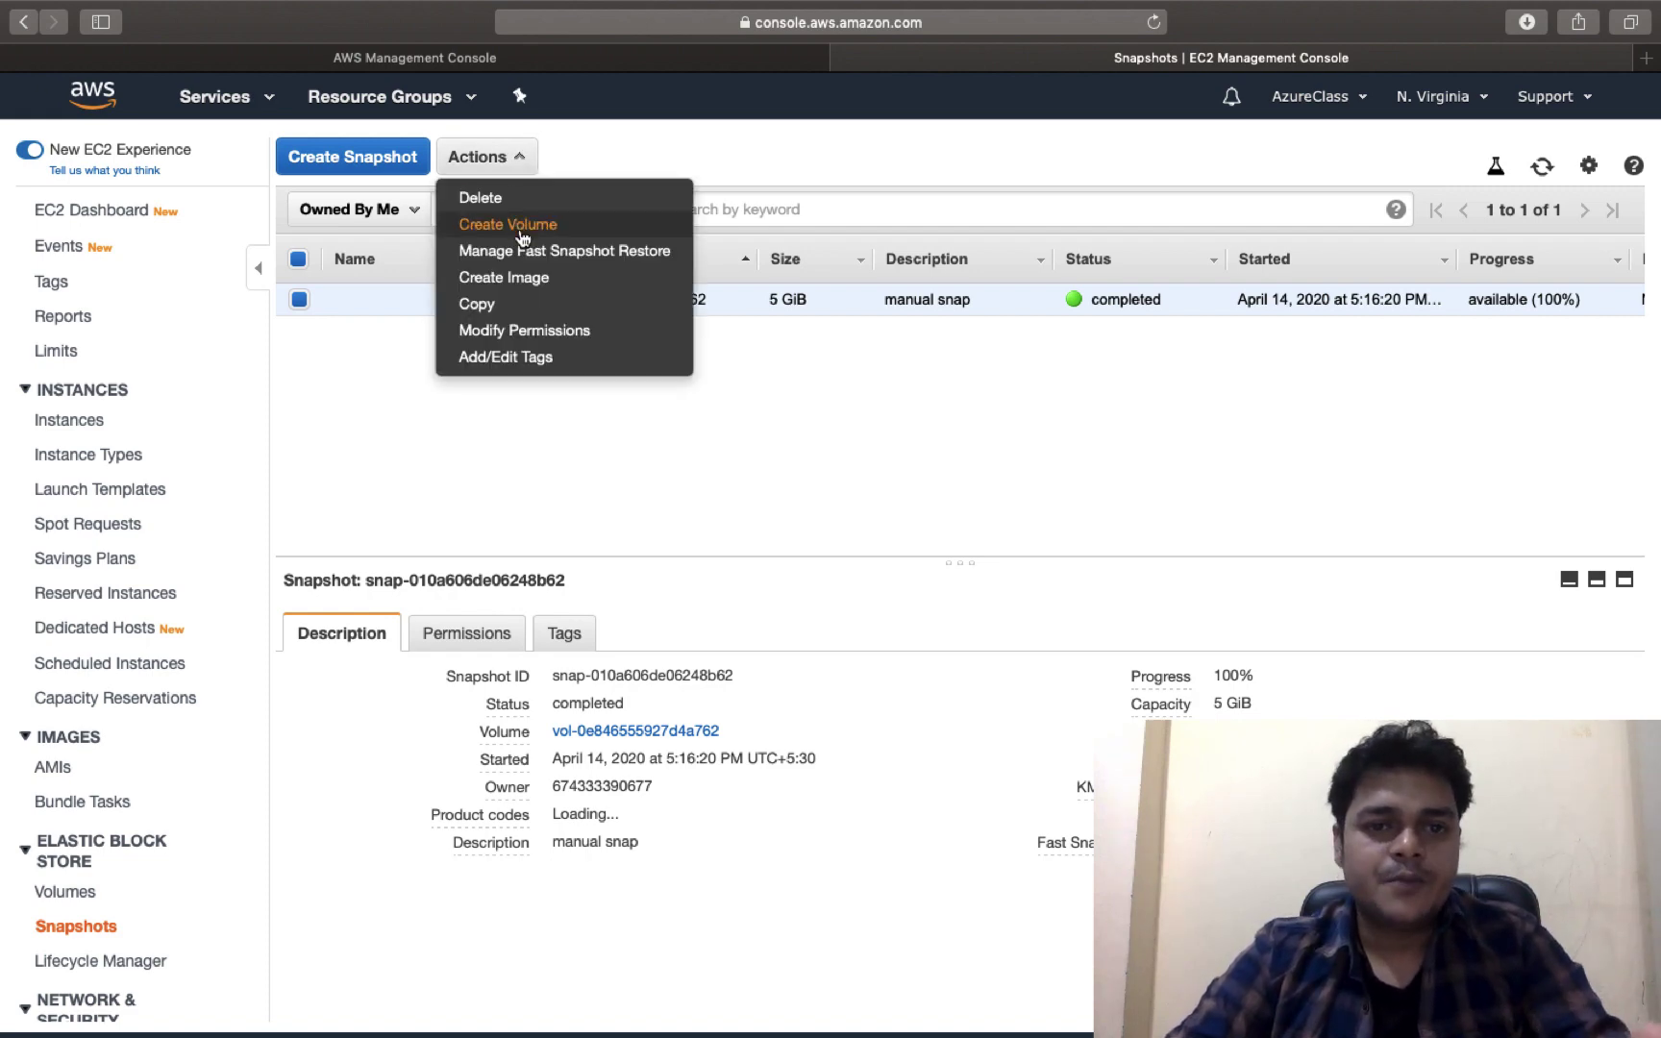
{"action": "left_click", "coordinate": [522, 231]}
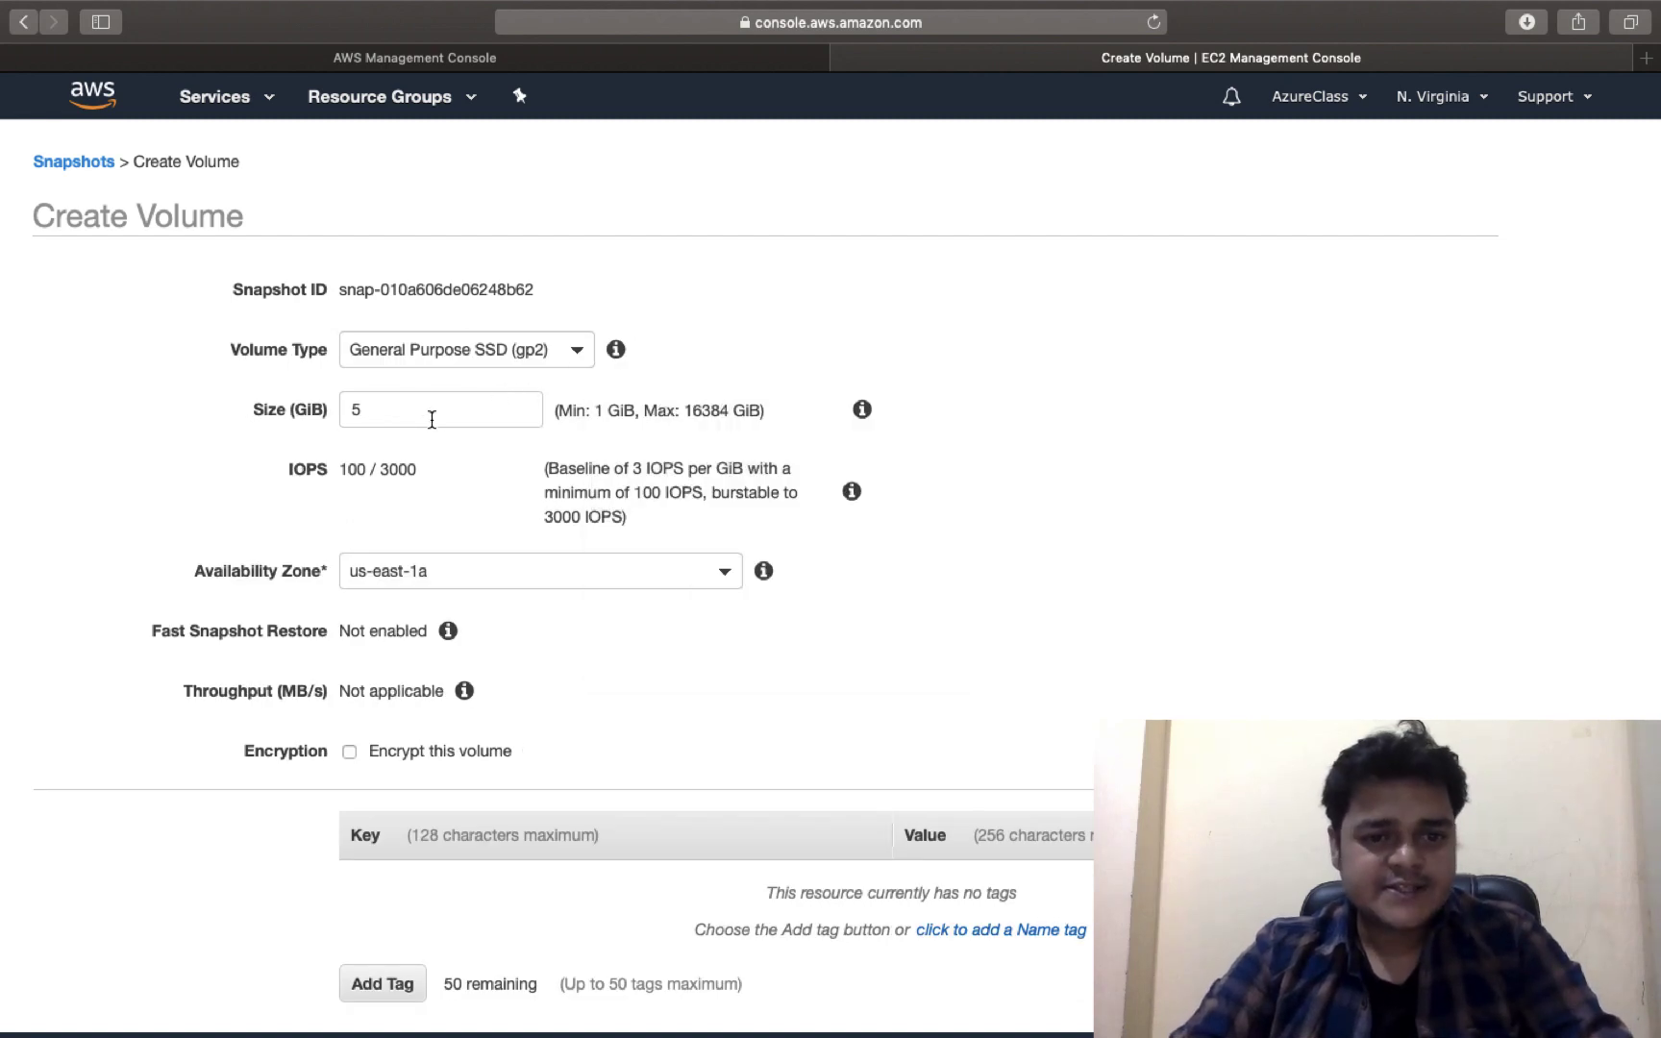
{"action": "left_click", "coordinate": [487, 588]}
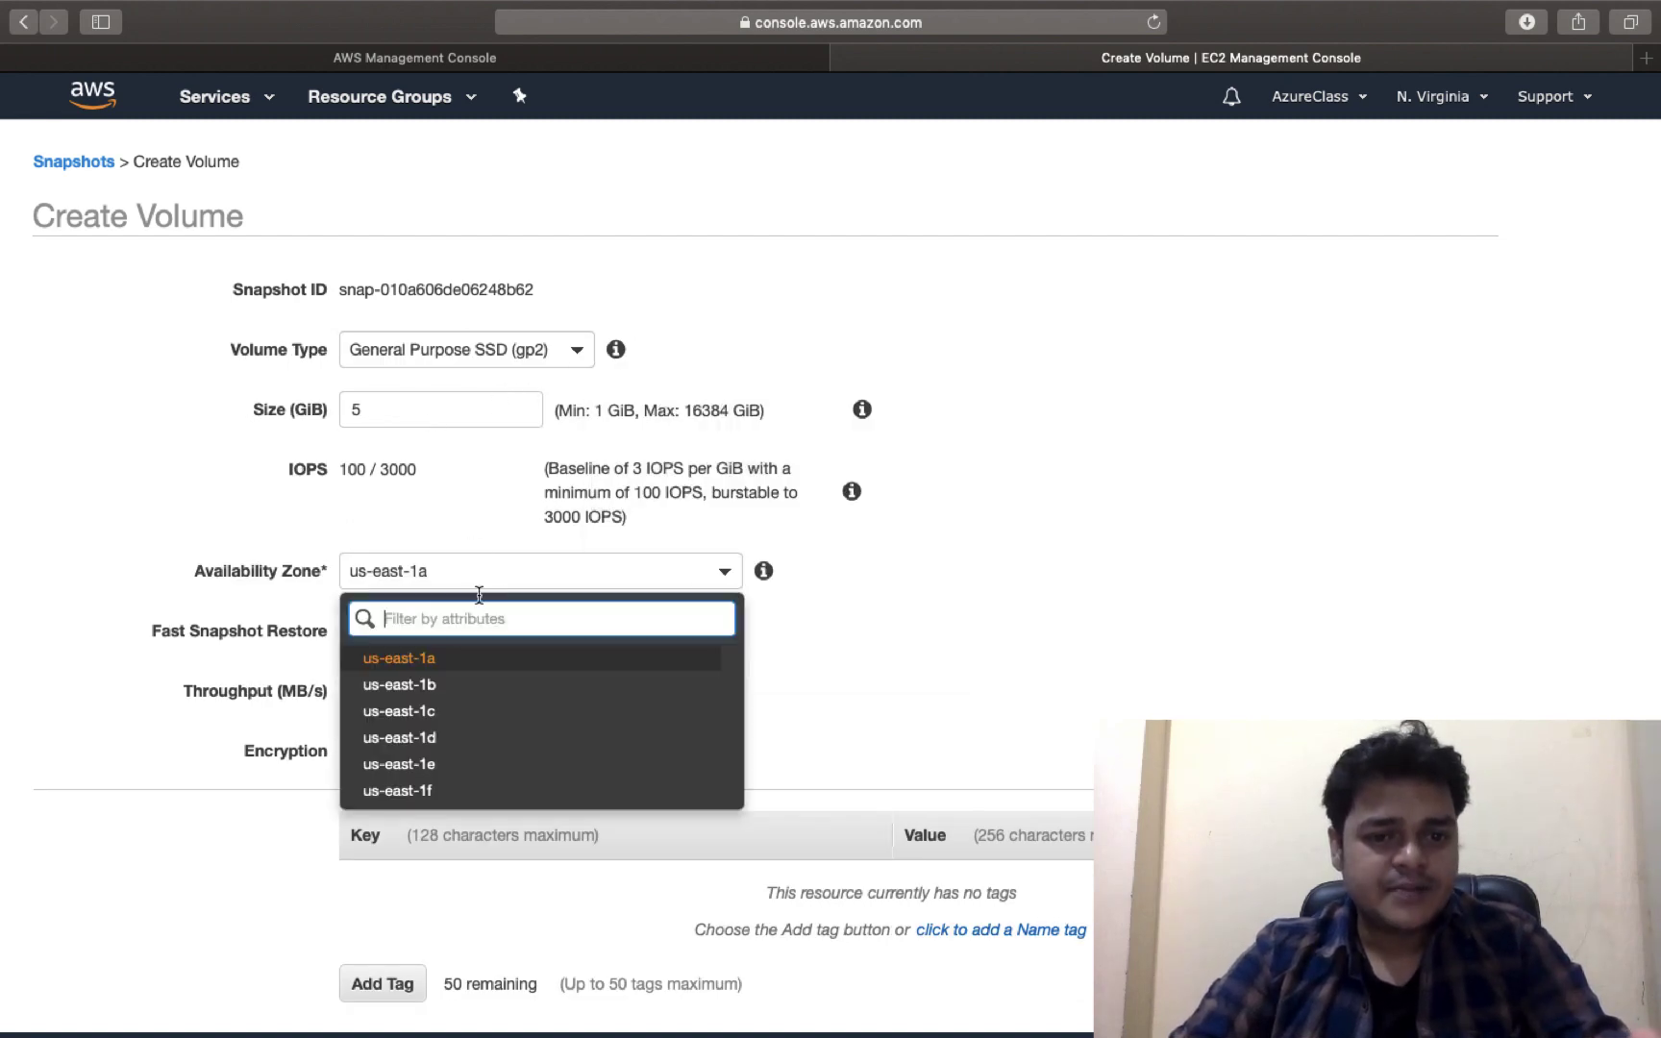
{"action": "left_click", "coordinate": [419, 741]}
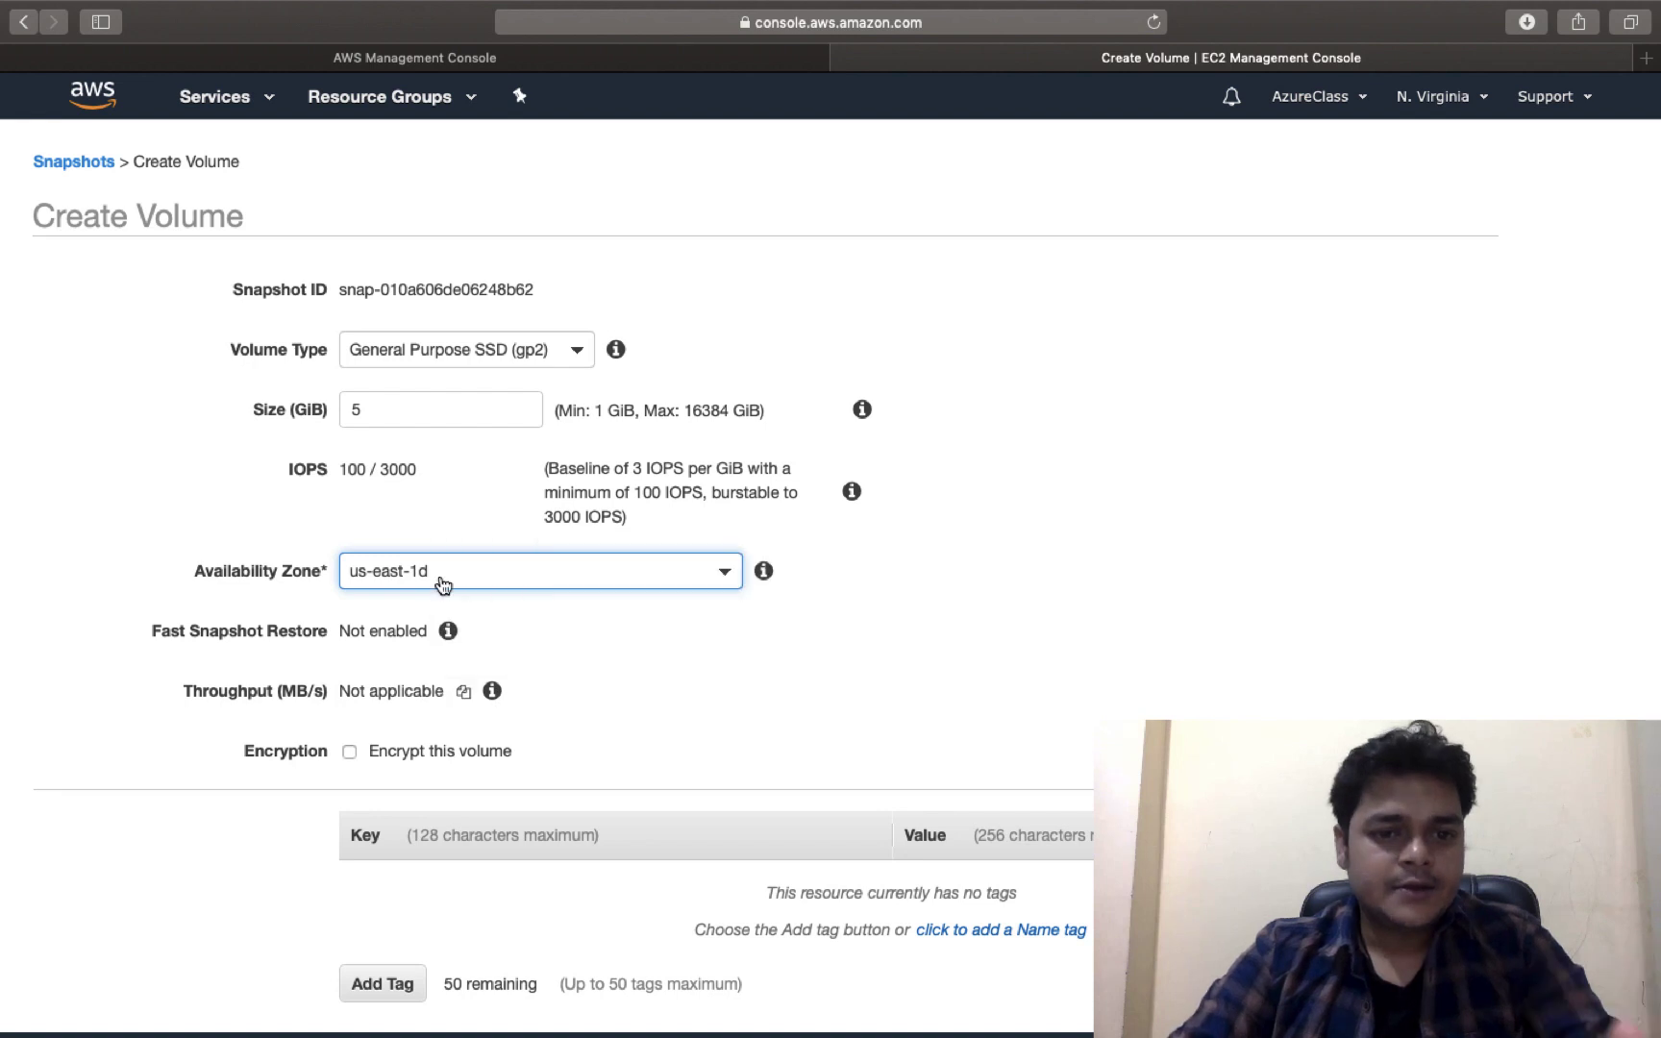
{"action": "scroll", "coordinate": [545, 753], "scroll_direction": "down", "scroll_amount": 2}
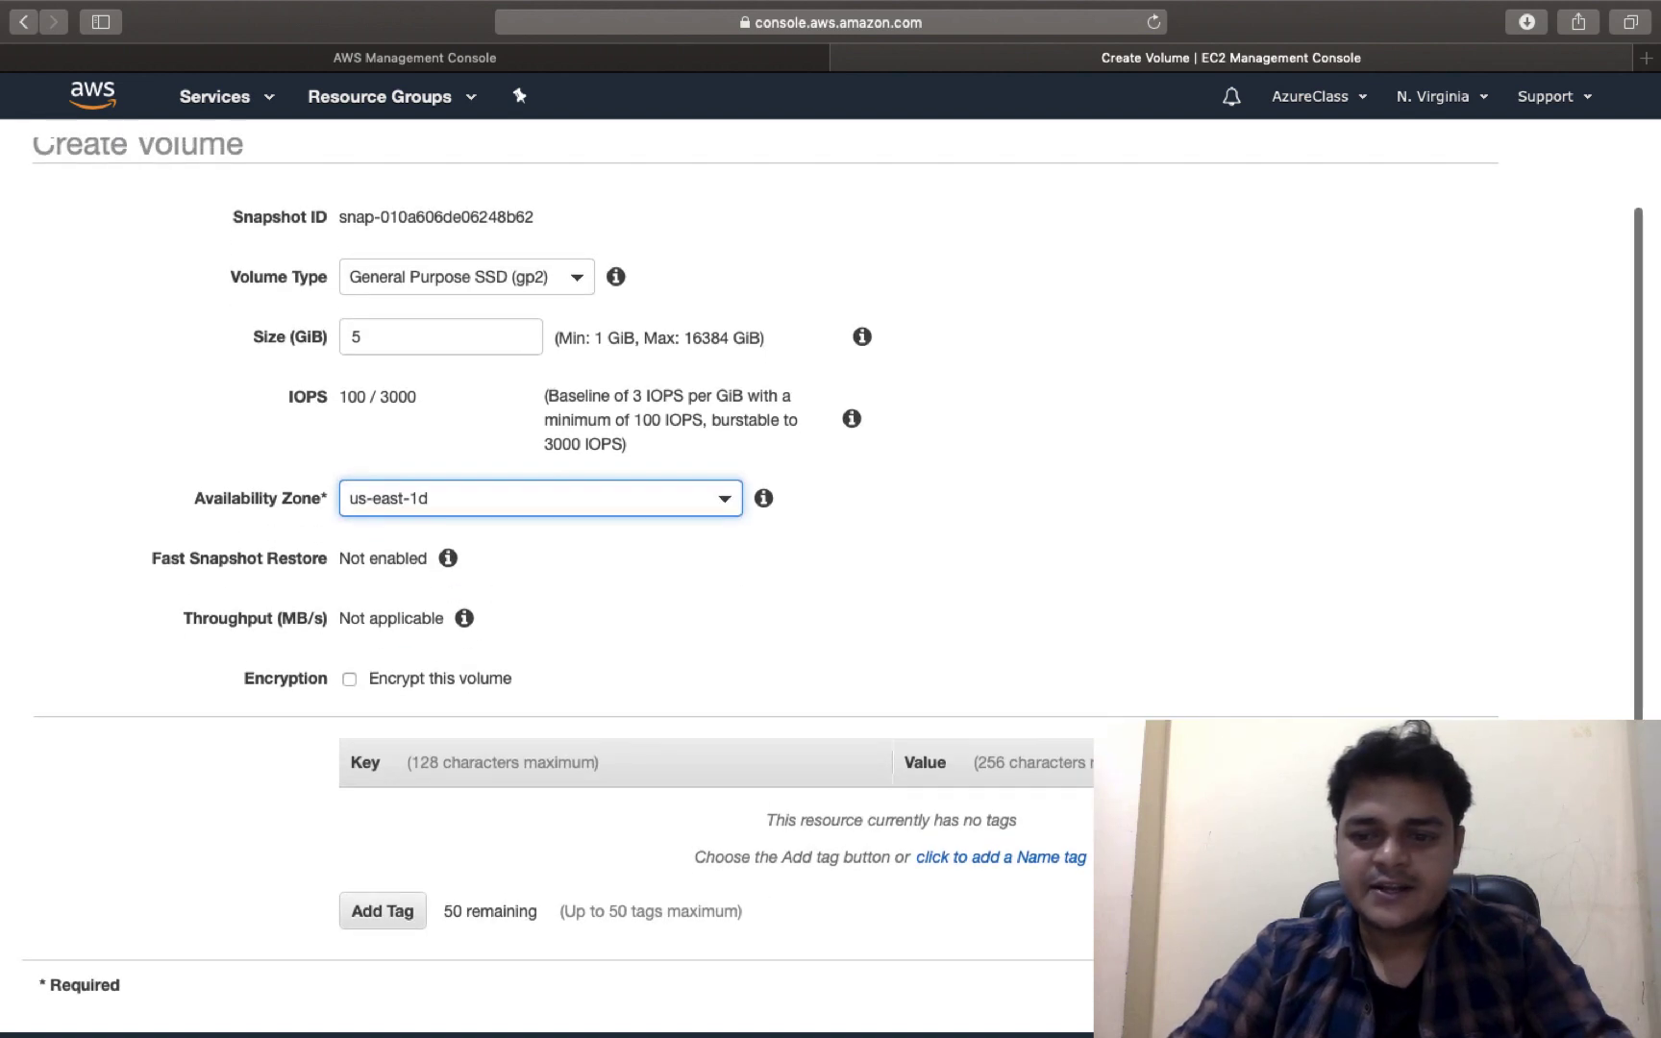
{"action": "left_click", "coordinate": [1547, 979]}
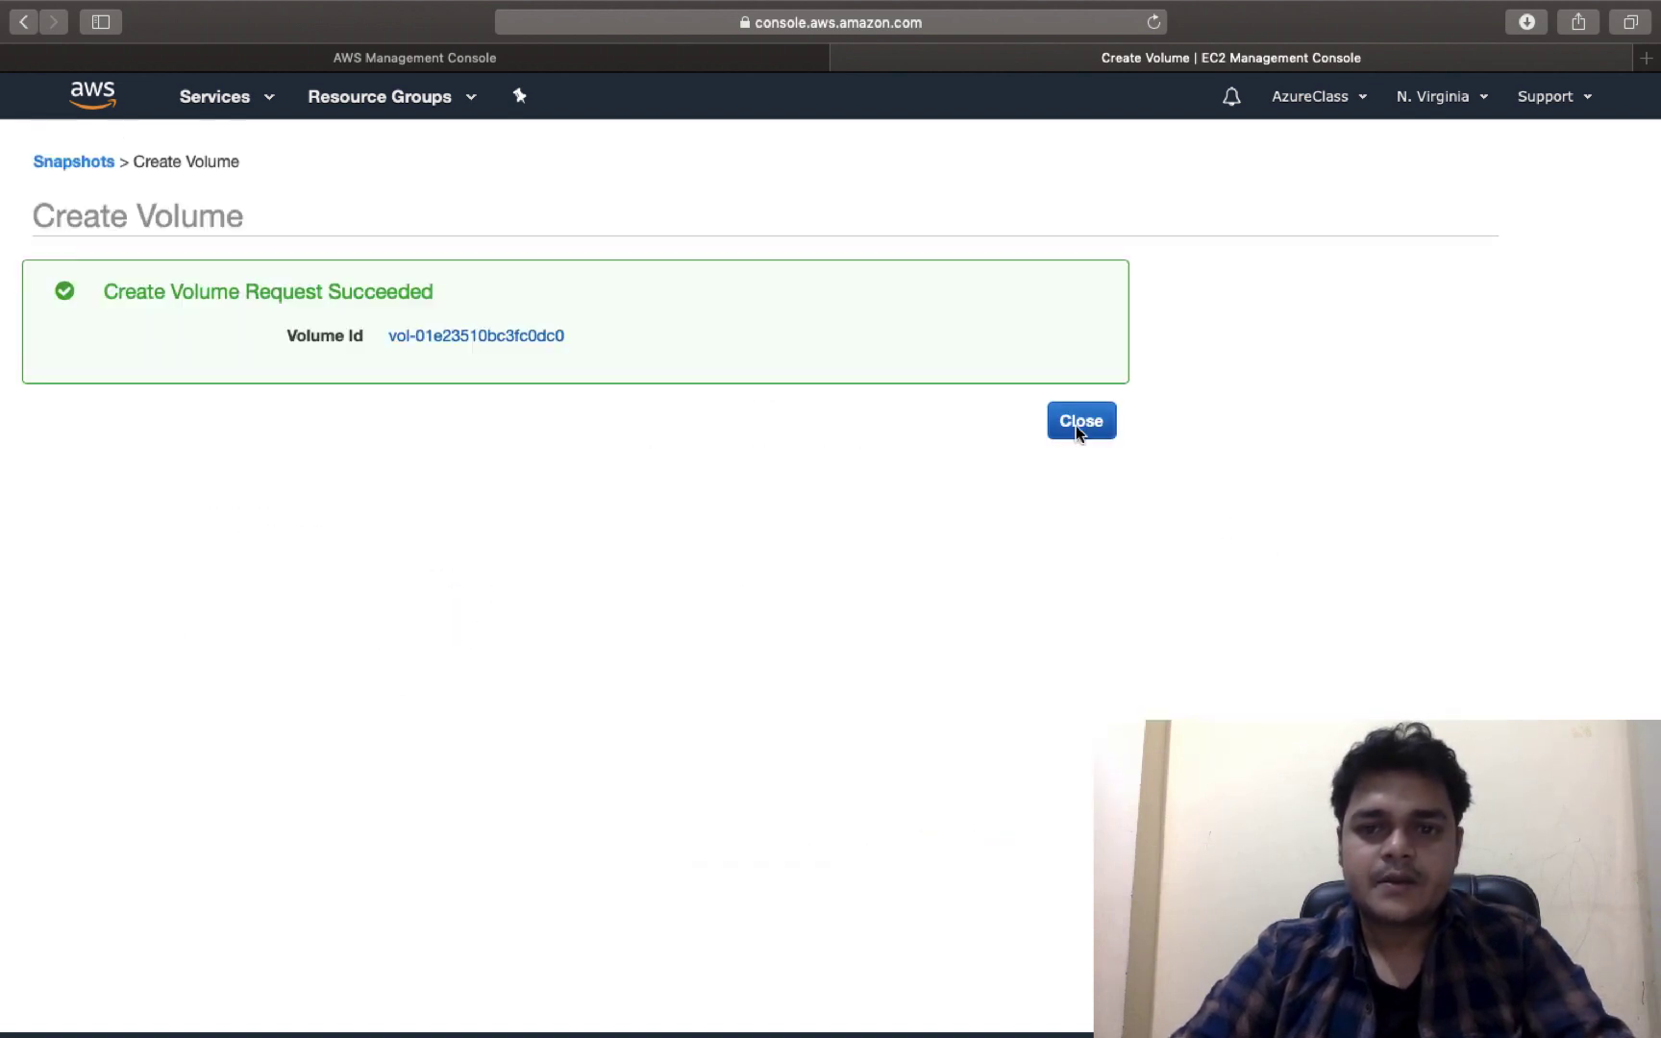
{"action": "left_click", "coordinate": [1078, 423]}
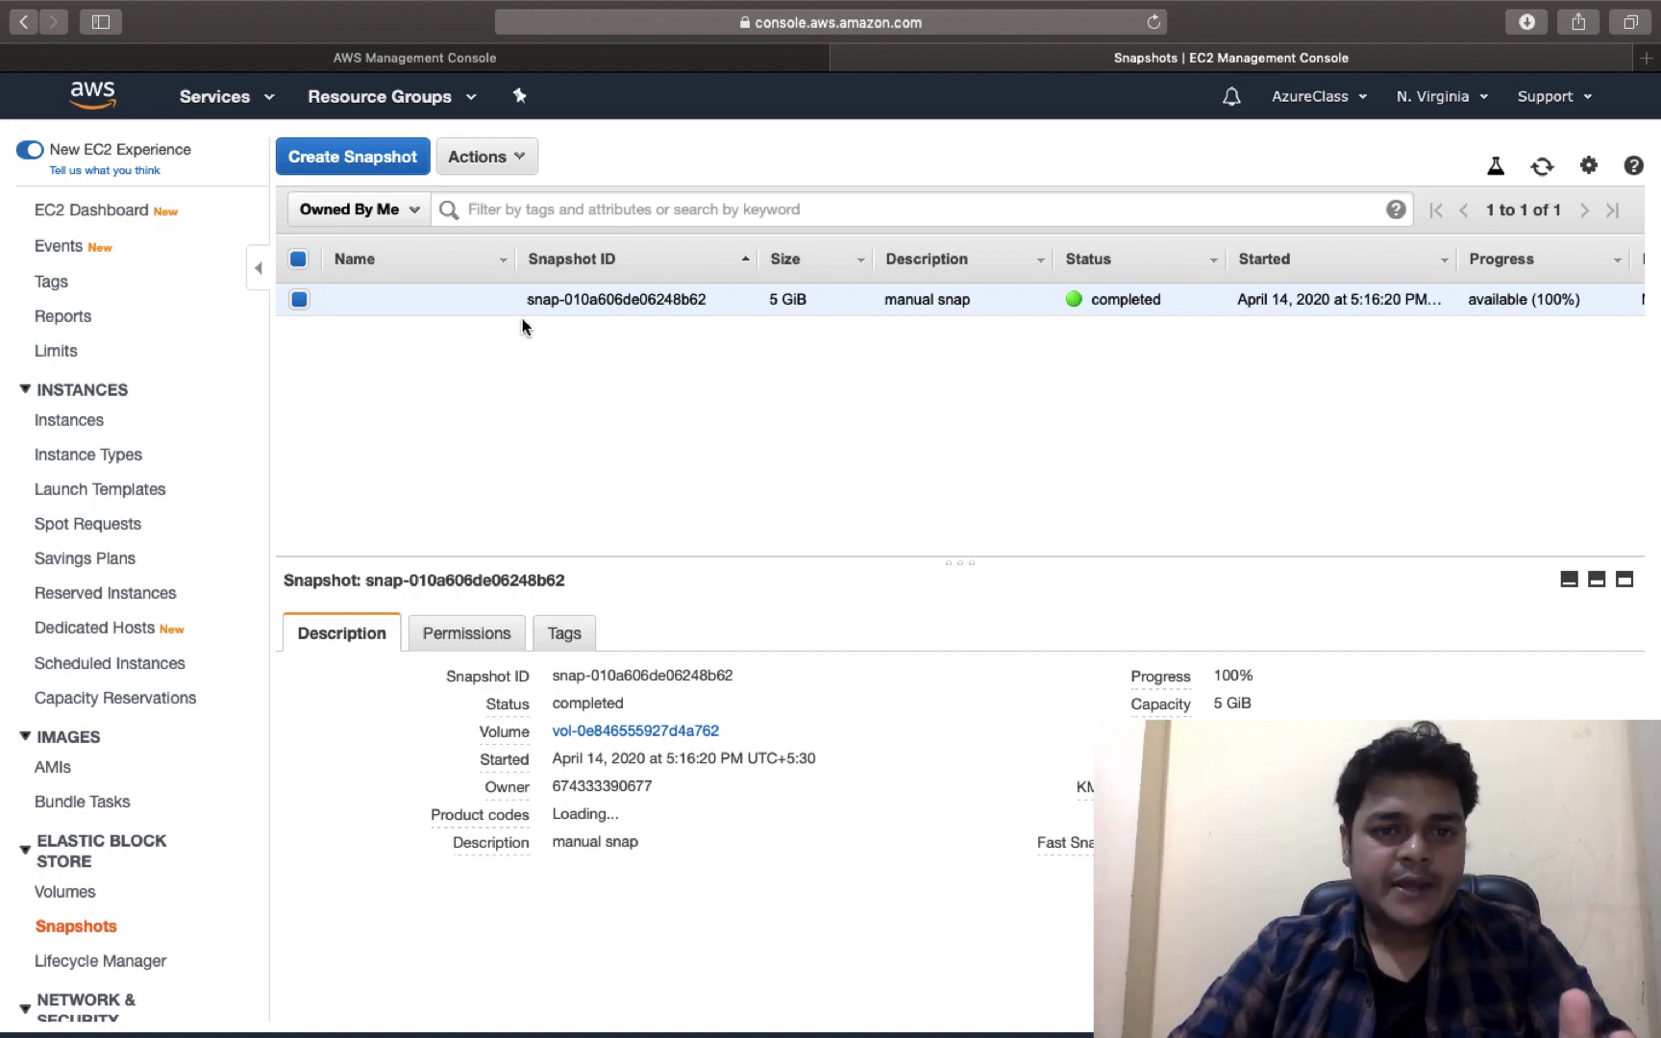
Step: Attach the restored 5 GiB volume vol-01e23510bc3fc0dc0 to the Windows -VM instance as device xvdf
{"action": "left_click", "coordinate": [120, 214]}
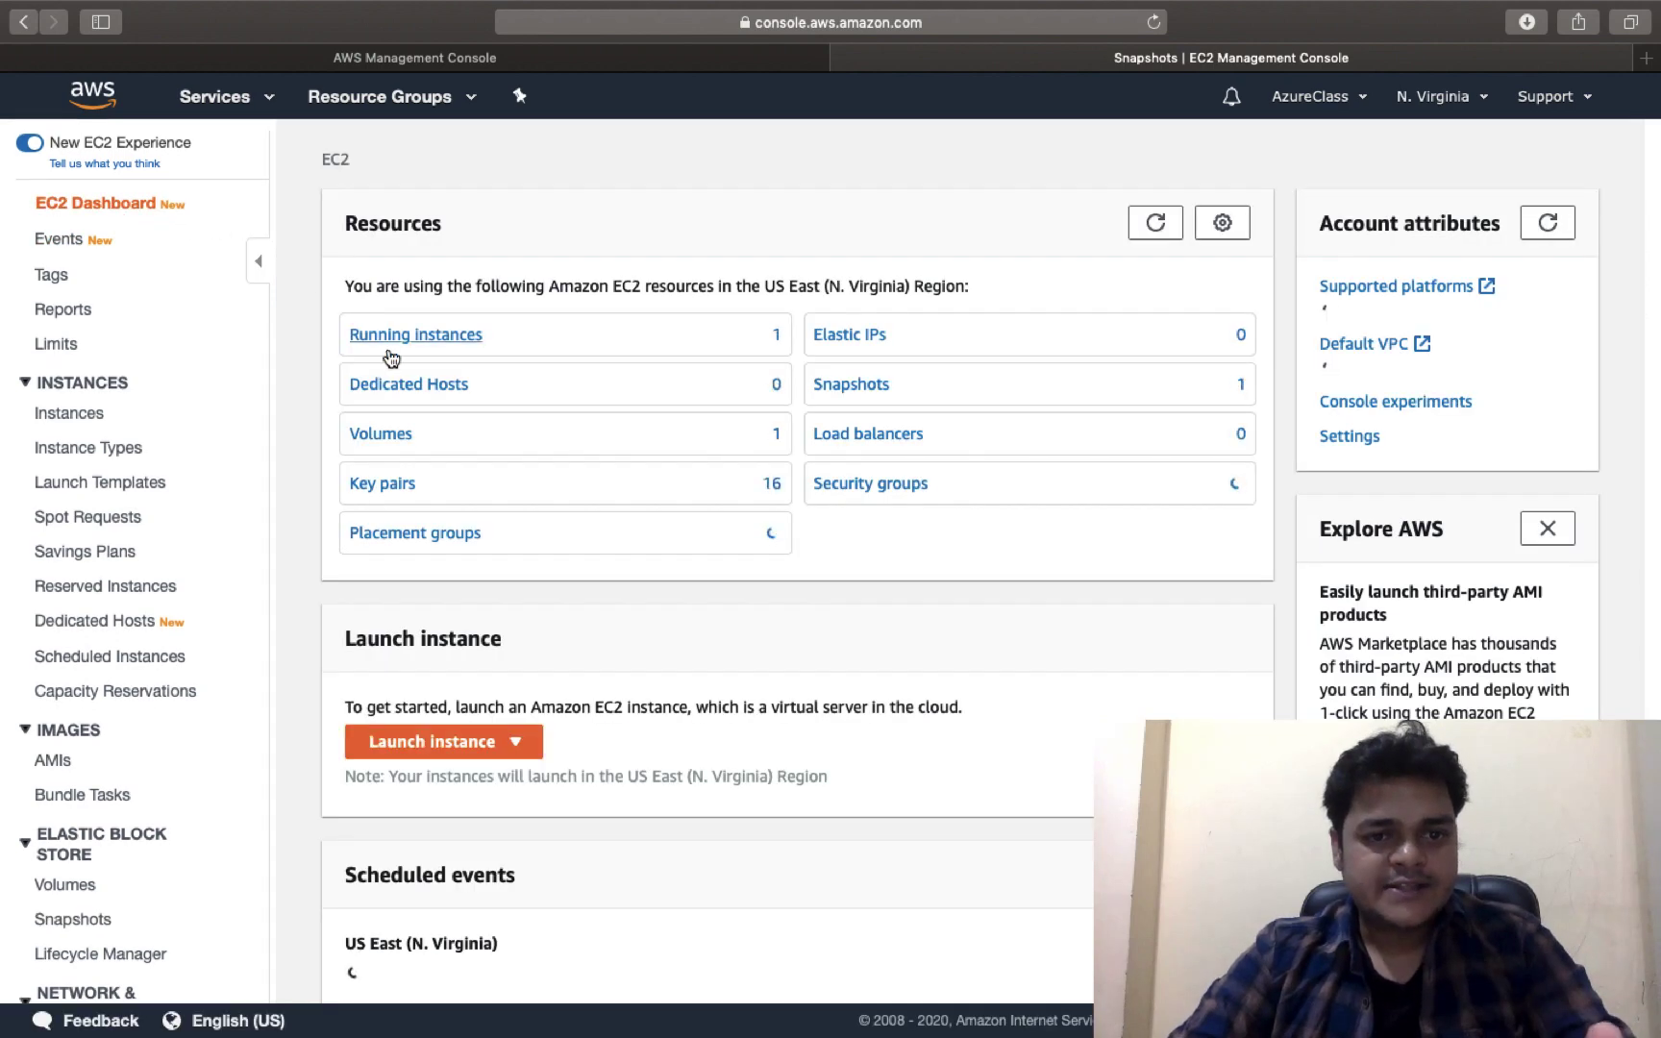
{"action": "left_click", "coordinate": [399, 434]}
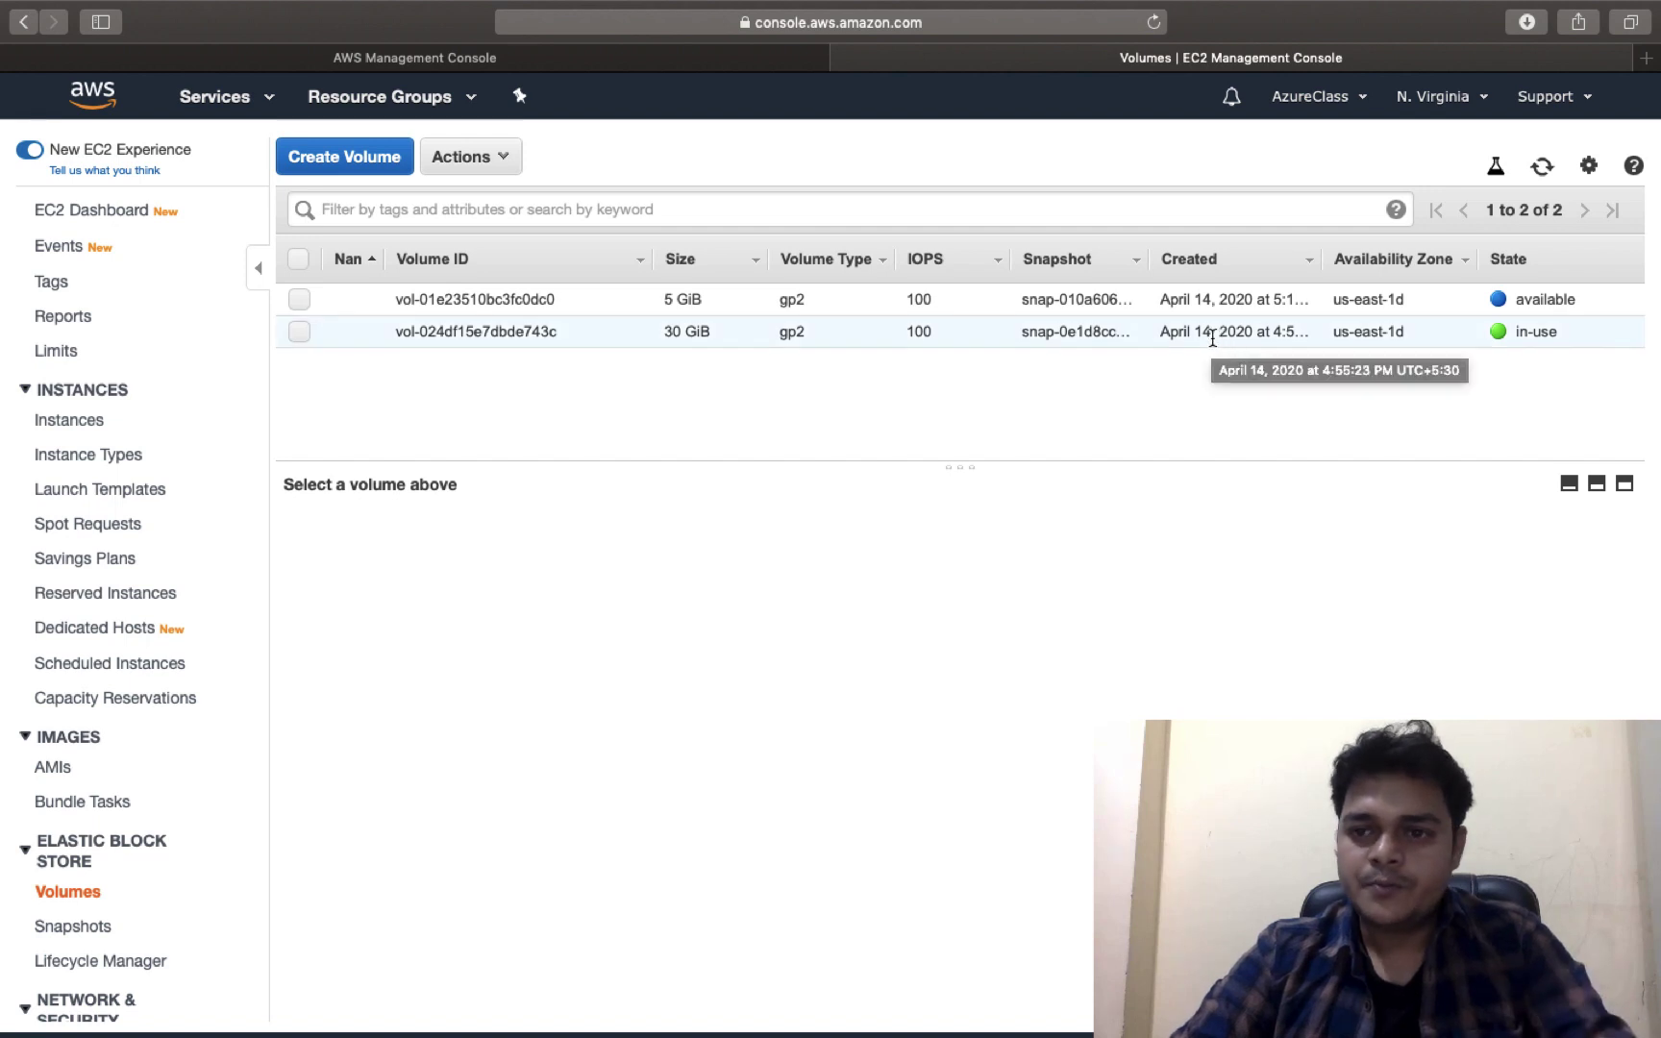
{"action": "left_click", "coordinate": [298, 301]}
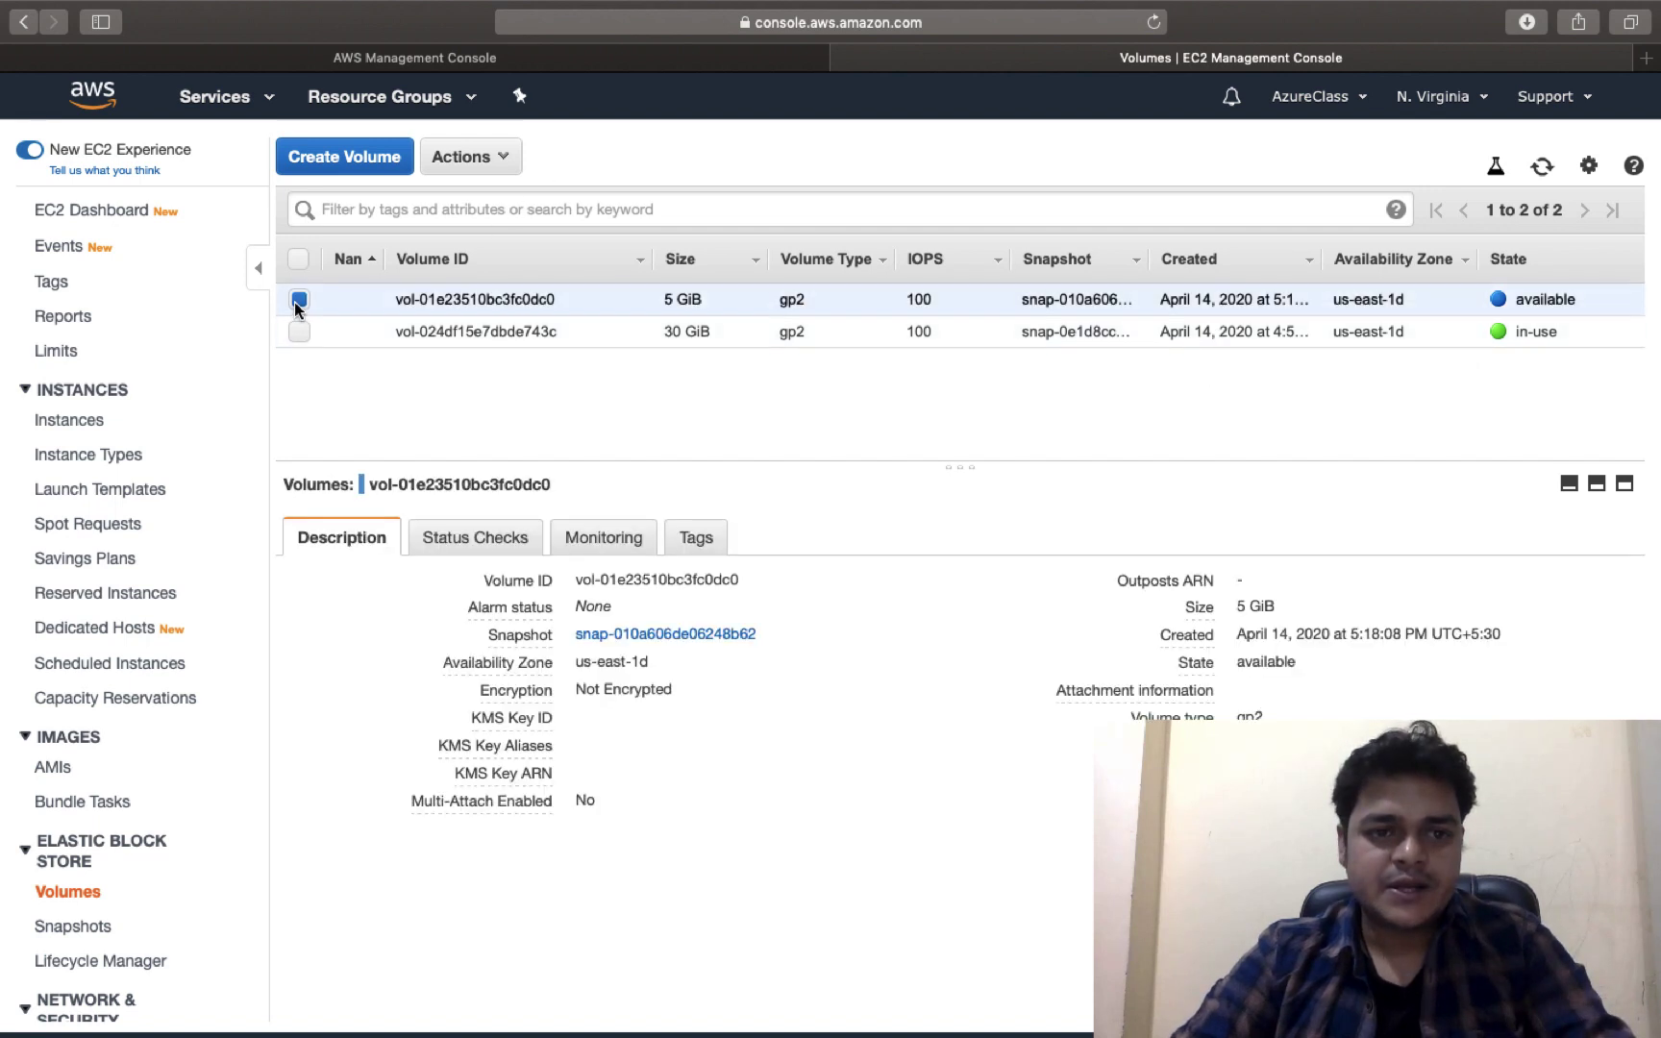
{"action": "left_click", "coordinate": [471, 165]}
{"action": "left_click", "coordinate": [490, 277]}
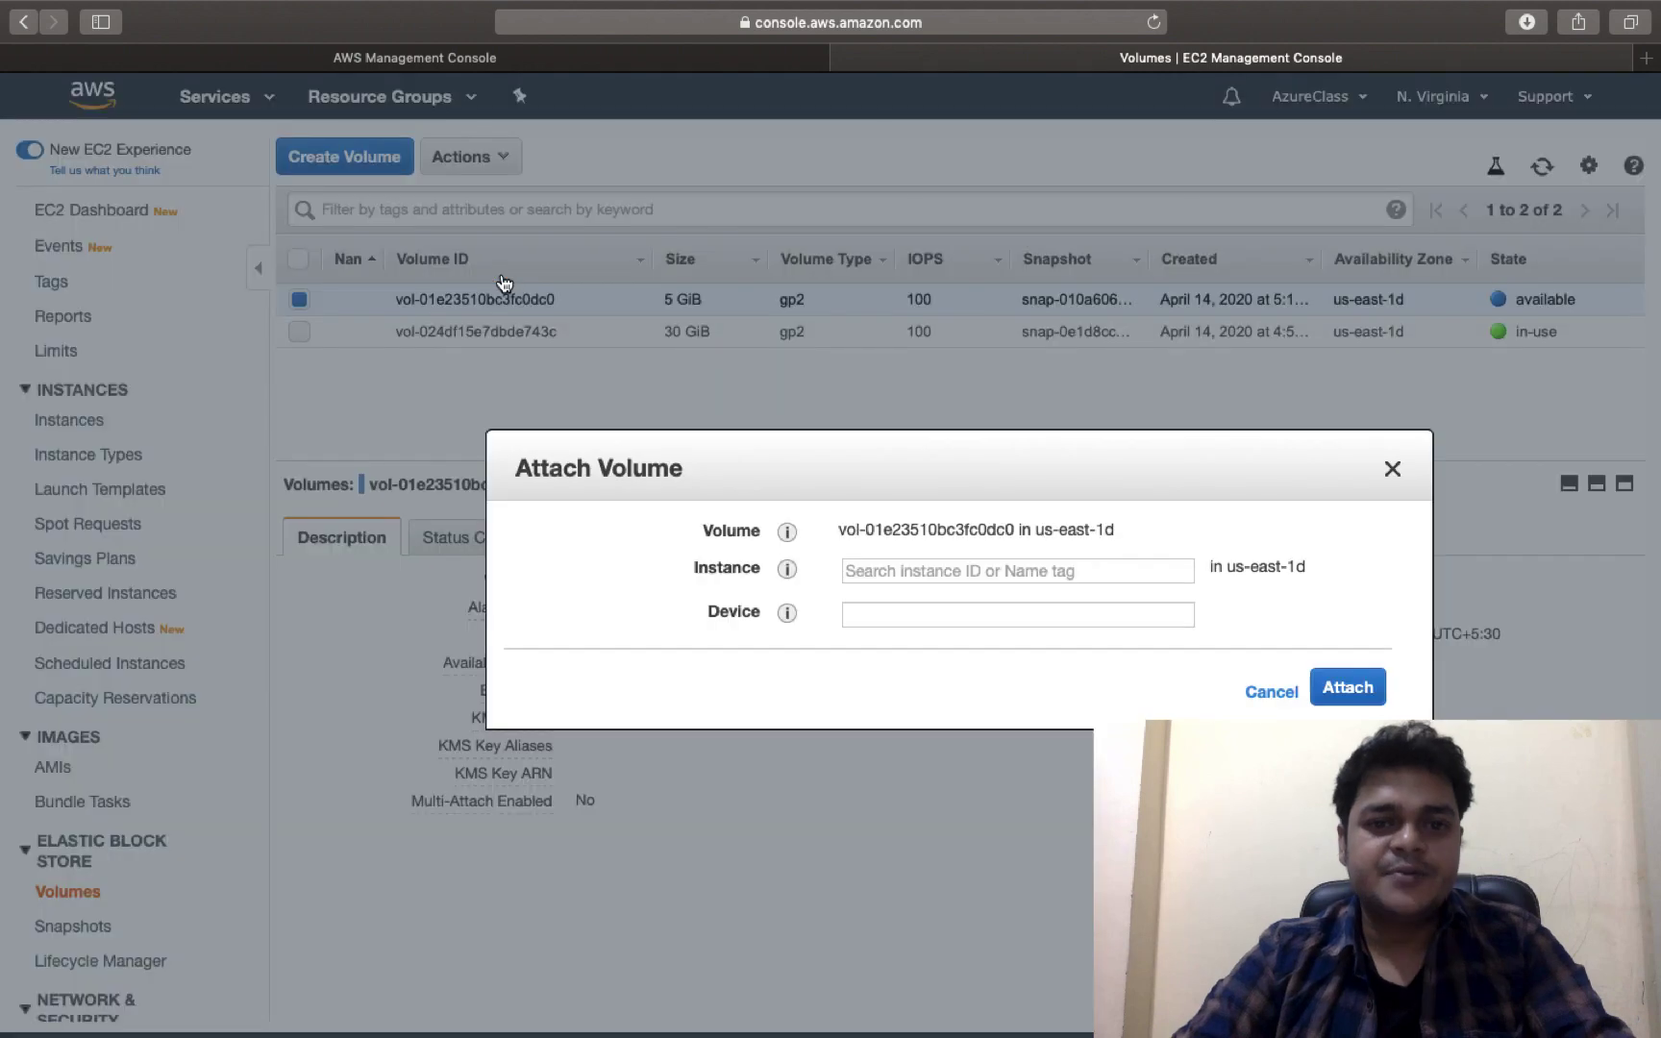
{"action": "left_click", "coordinate": [992, 580]}
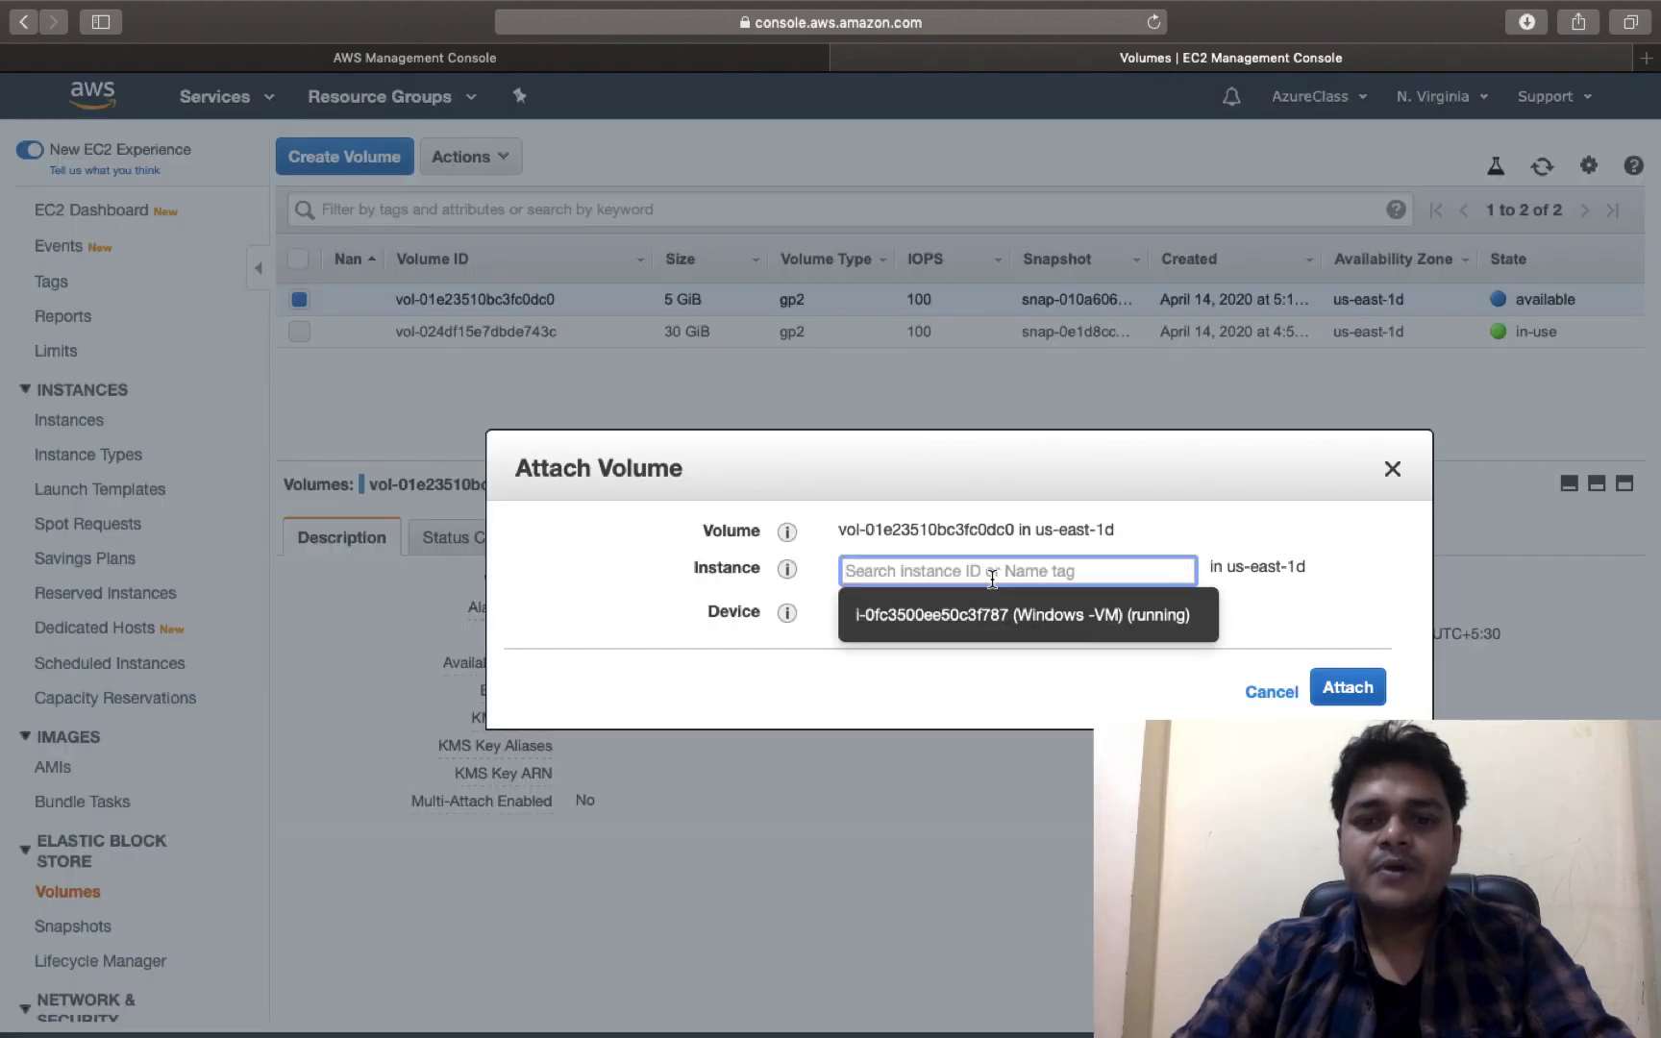
{"action": "left_click", "coordinate": [994, 616]}
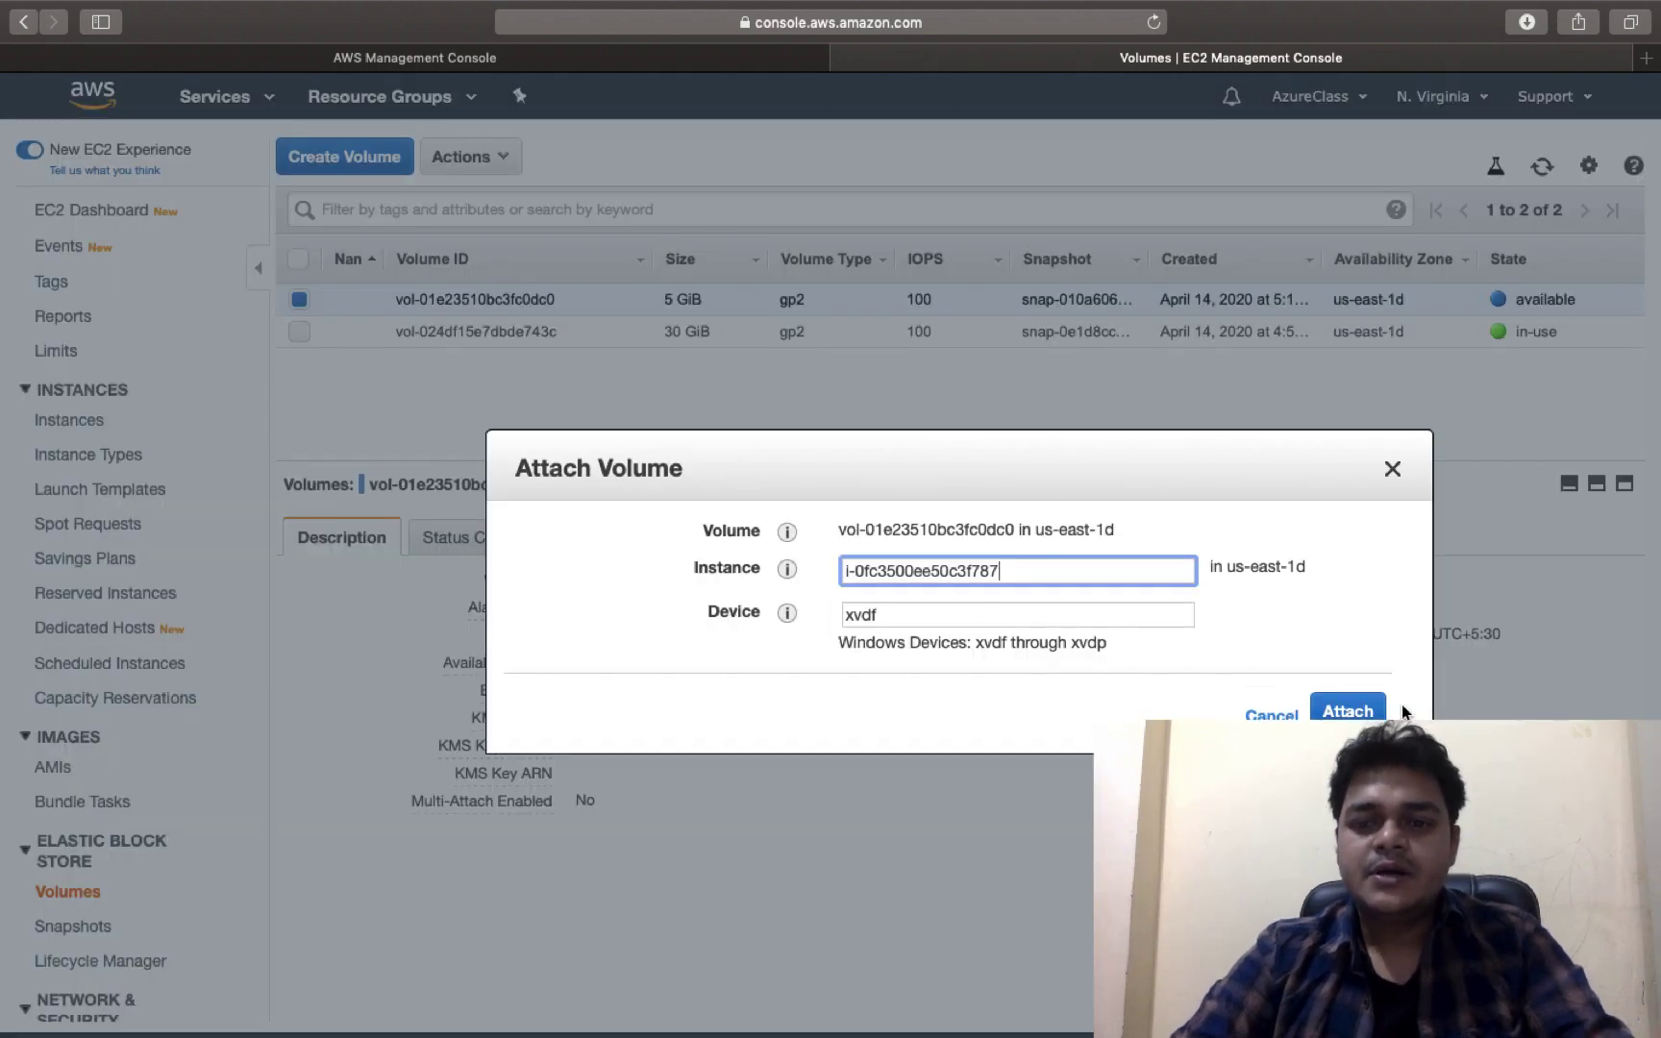
{"action": "left_click", "coordinate": [1344, 711]}
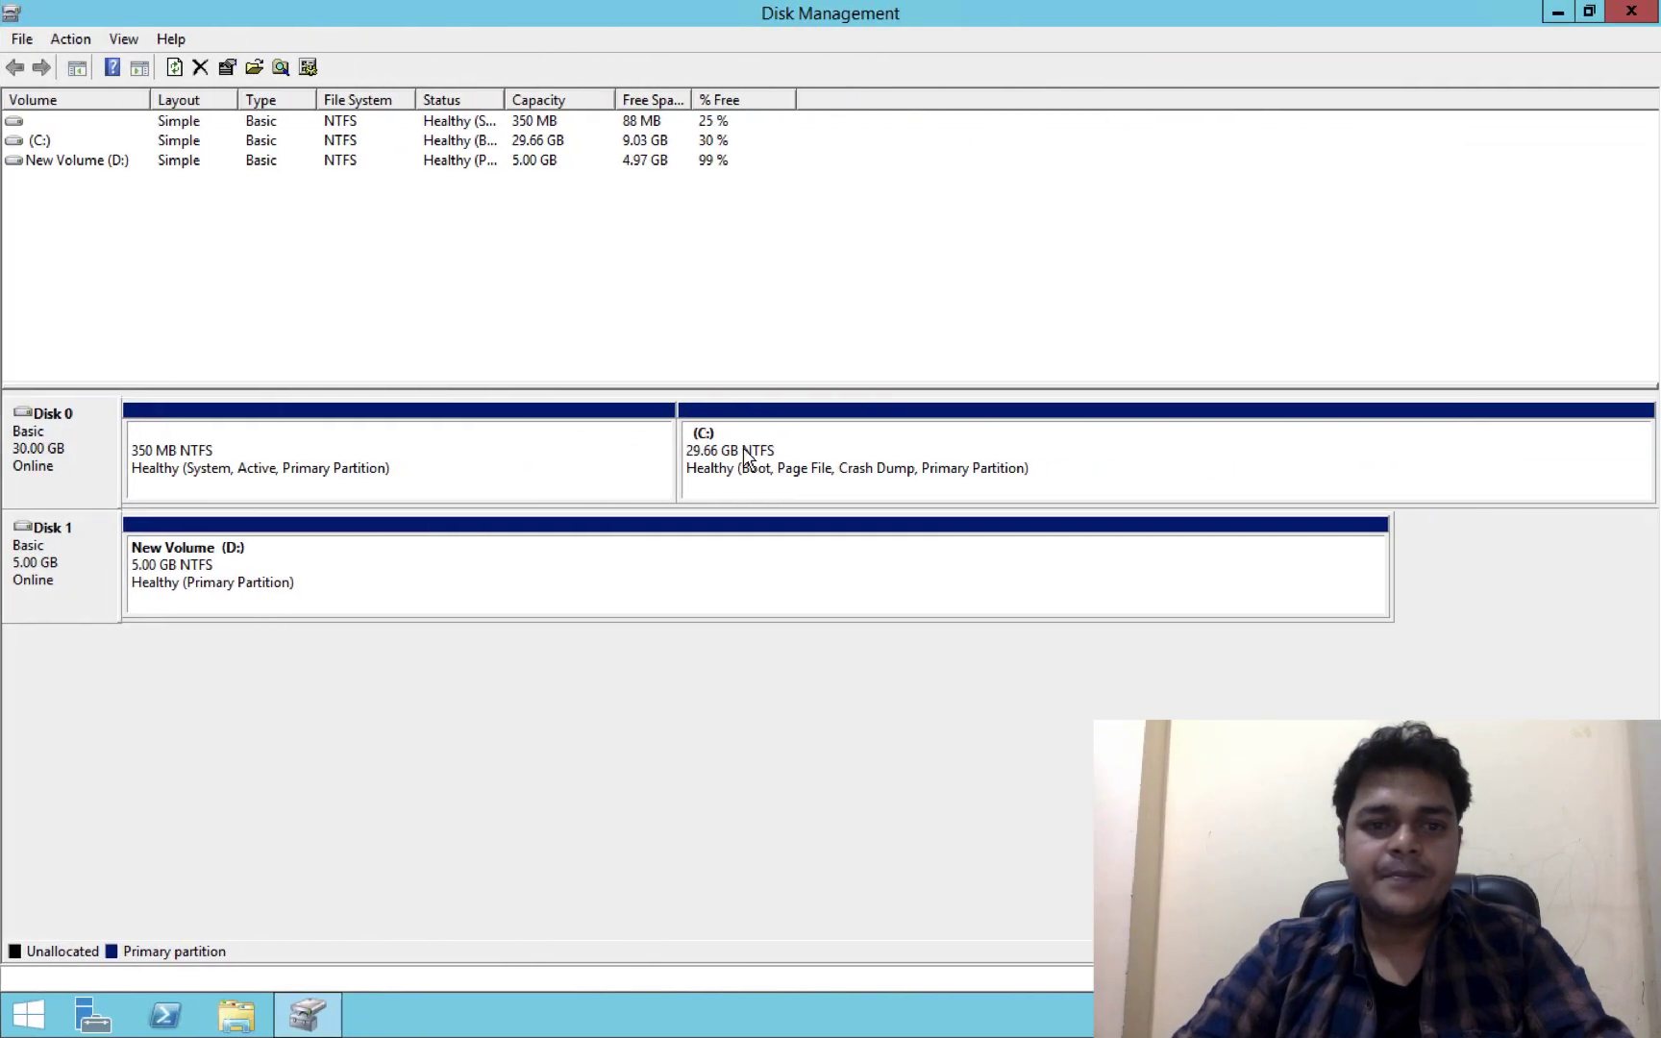
Step: Open New Volume (D:) from Disk Management, check the text document in its Test folder, and close both windows
{"action": "right_click", "coordinate": [356, 580]}
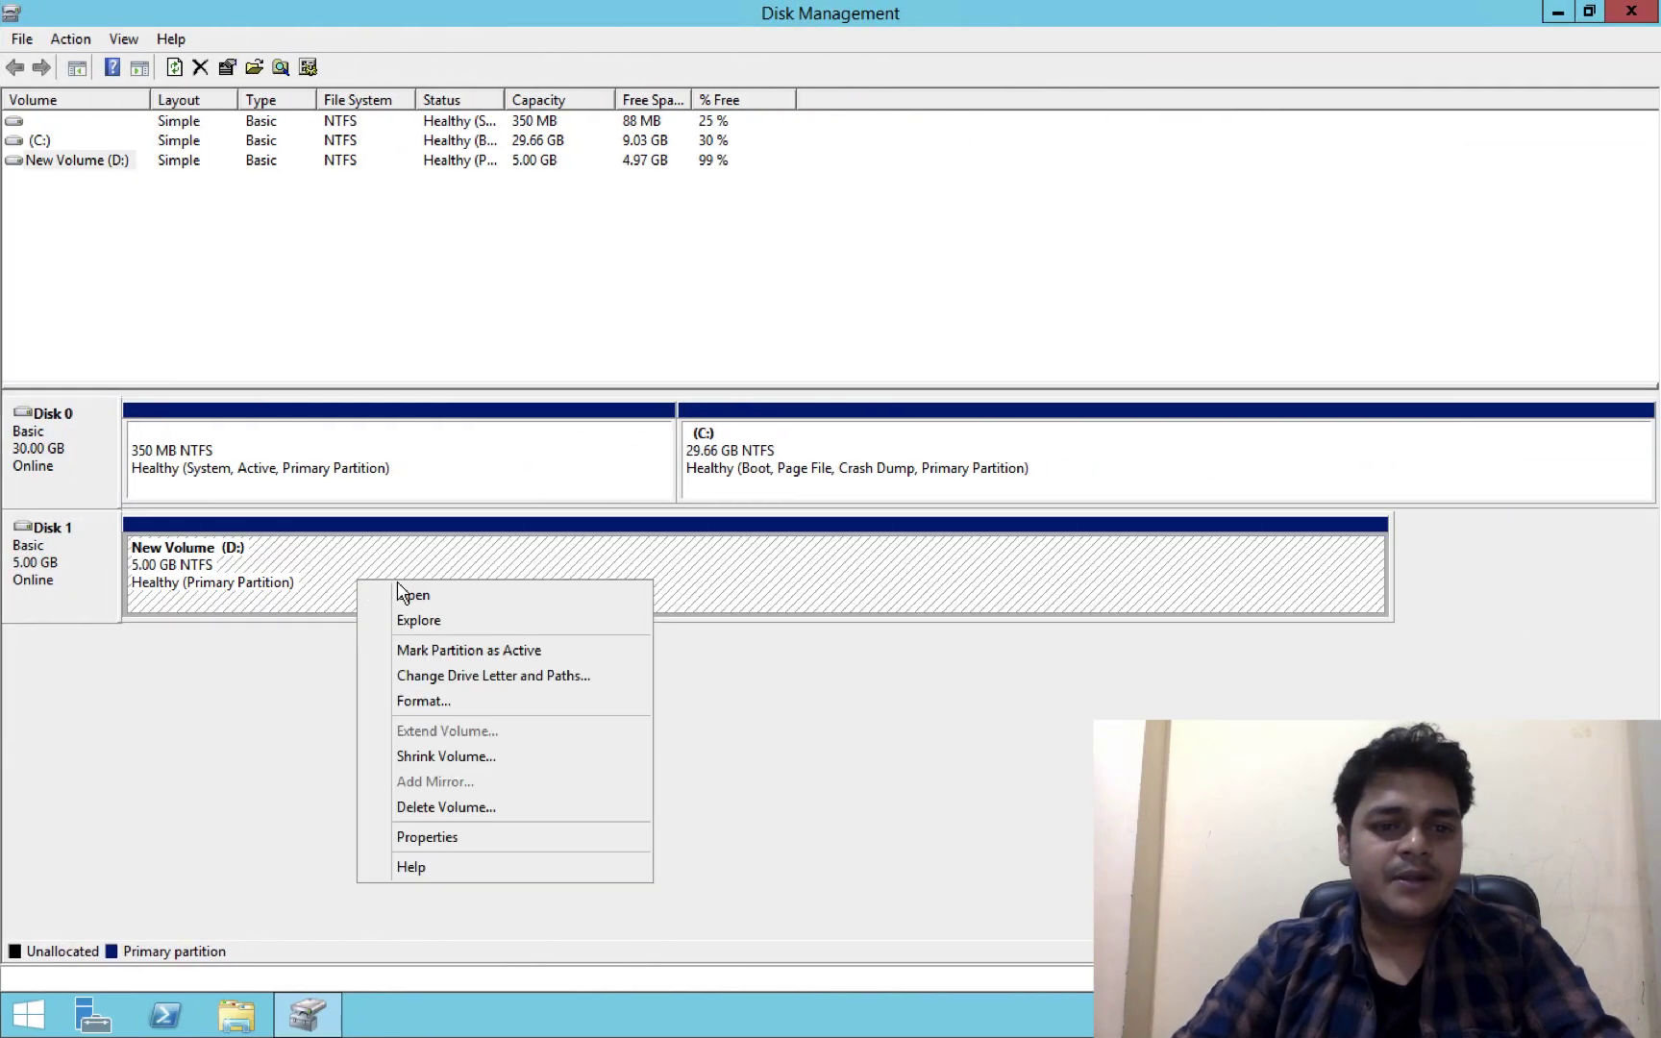
{"action": "left_click", "coordinate": [404, 589]}
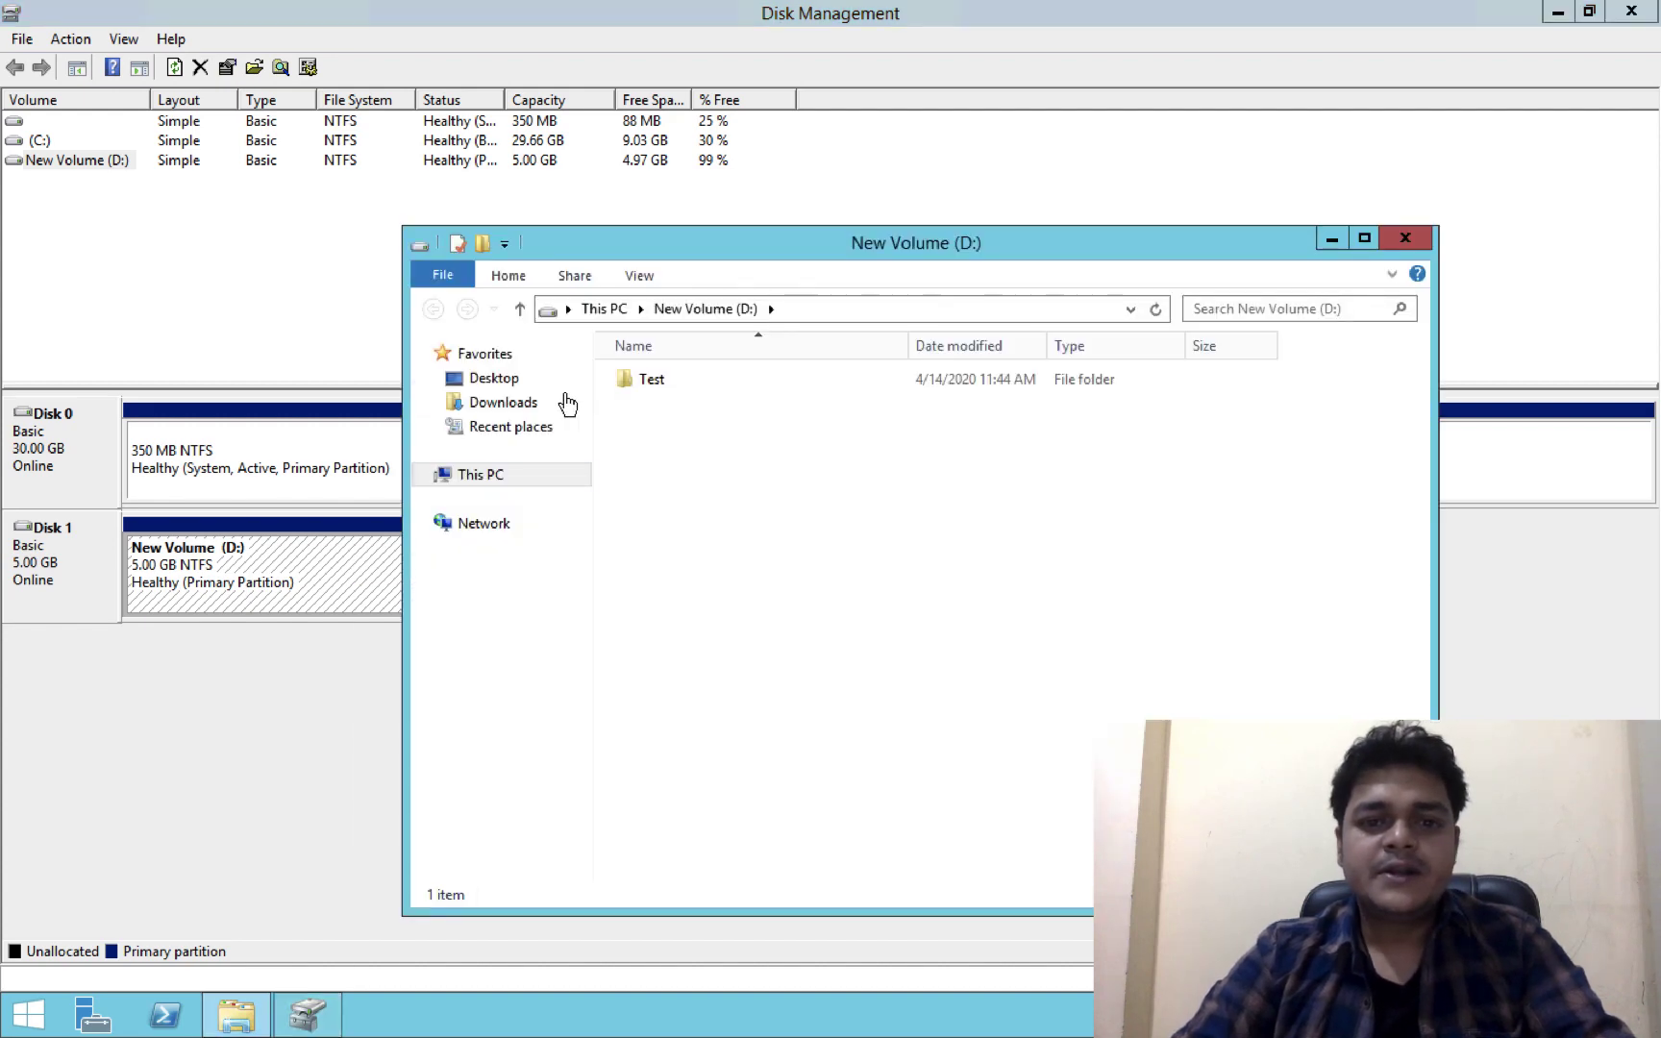
{"action": "double_click", "coordinate": [650, 380]}
{"action": "double_click", "coordinate": [725, 389]}
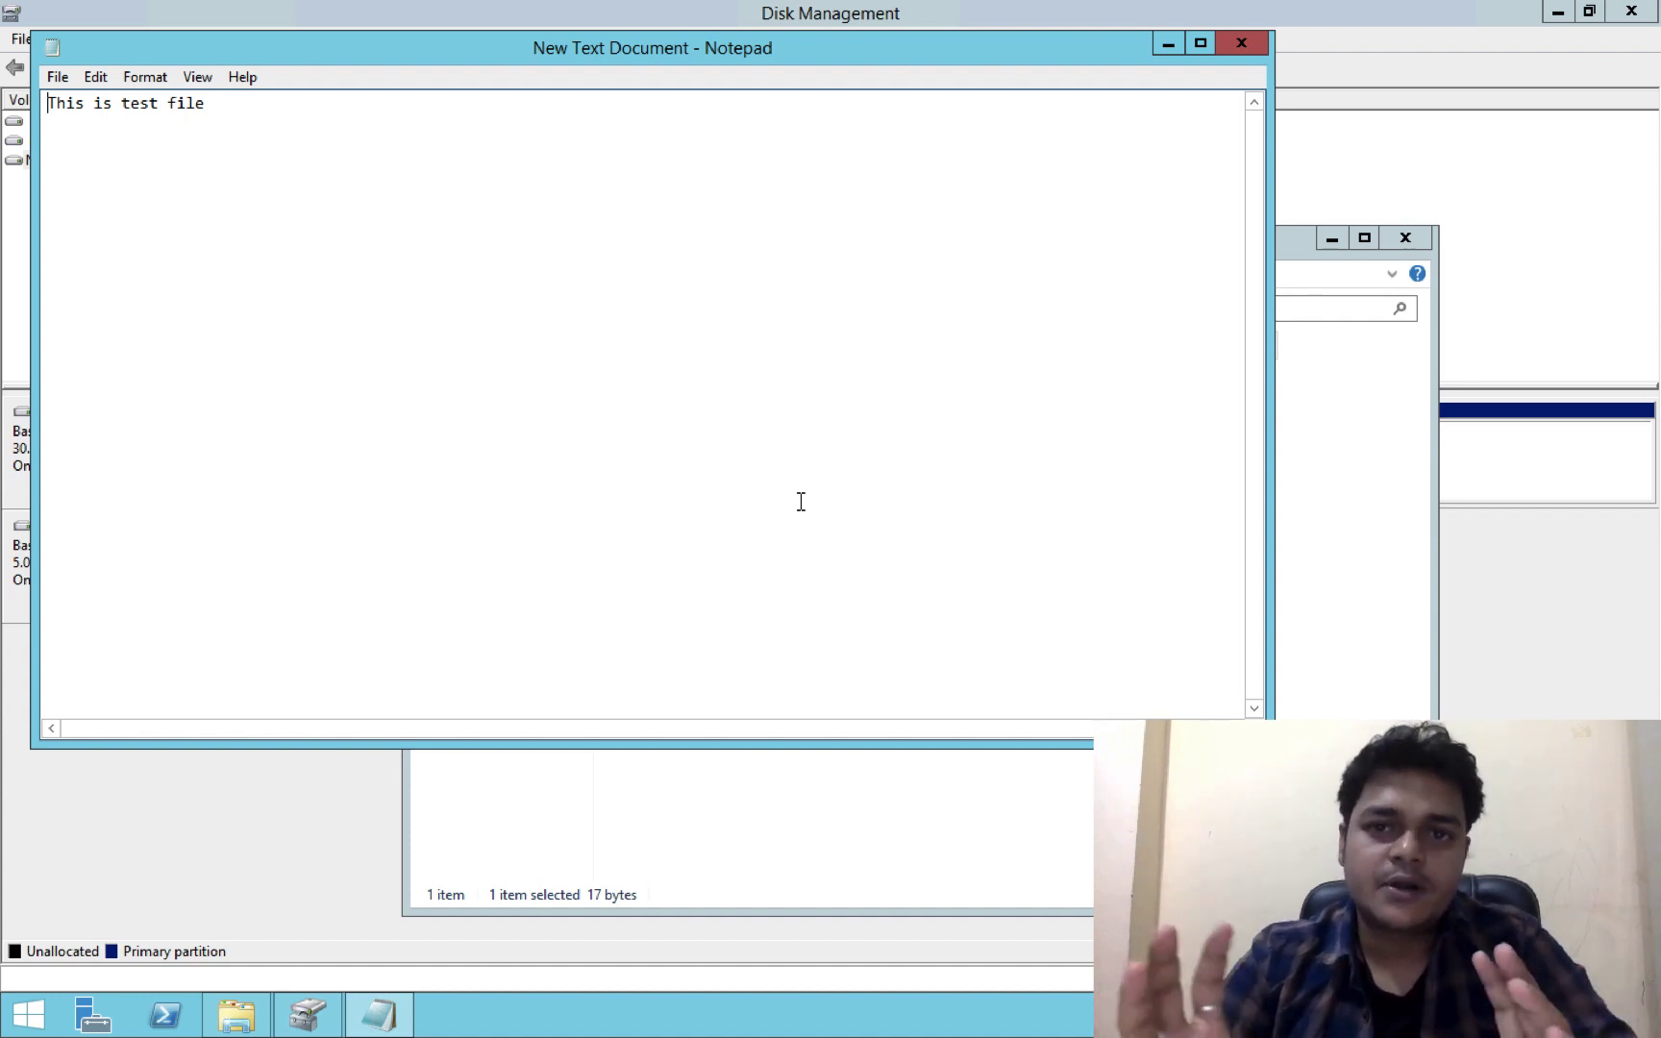
{"action": "left_click", "coordinate": [1241, 43]}
{"action": "left_click", "coordinate": [1406, 240]}
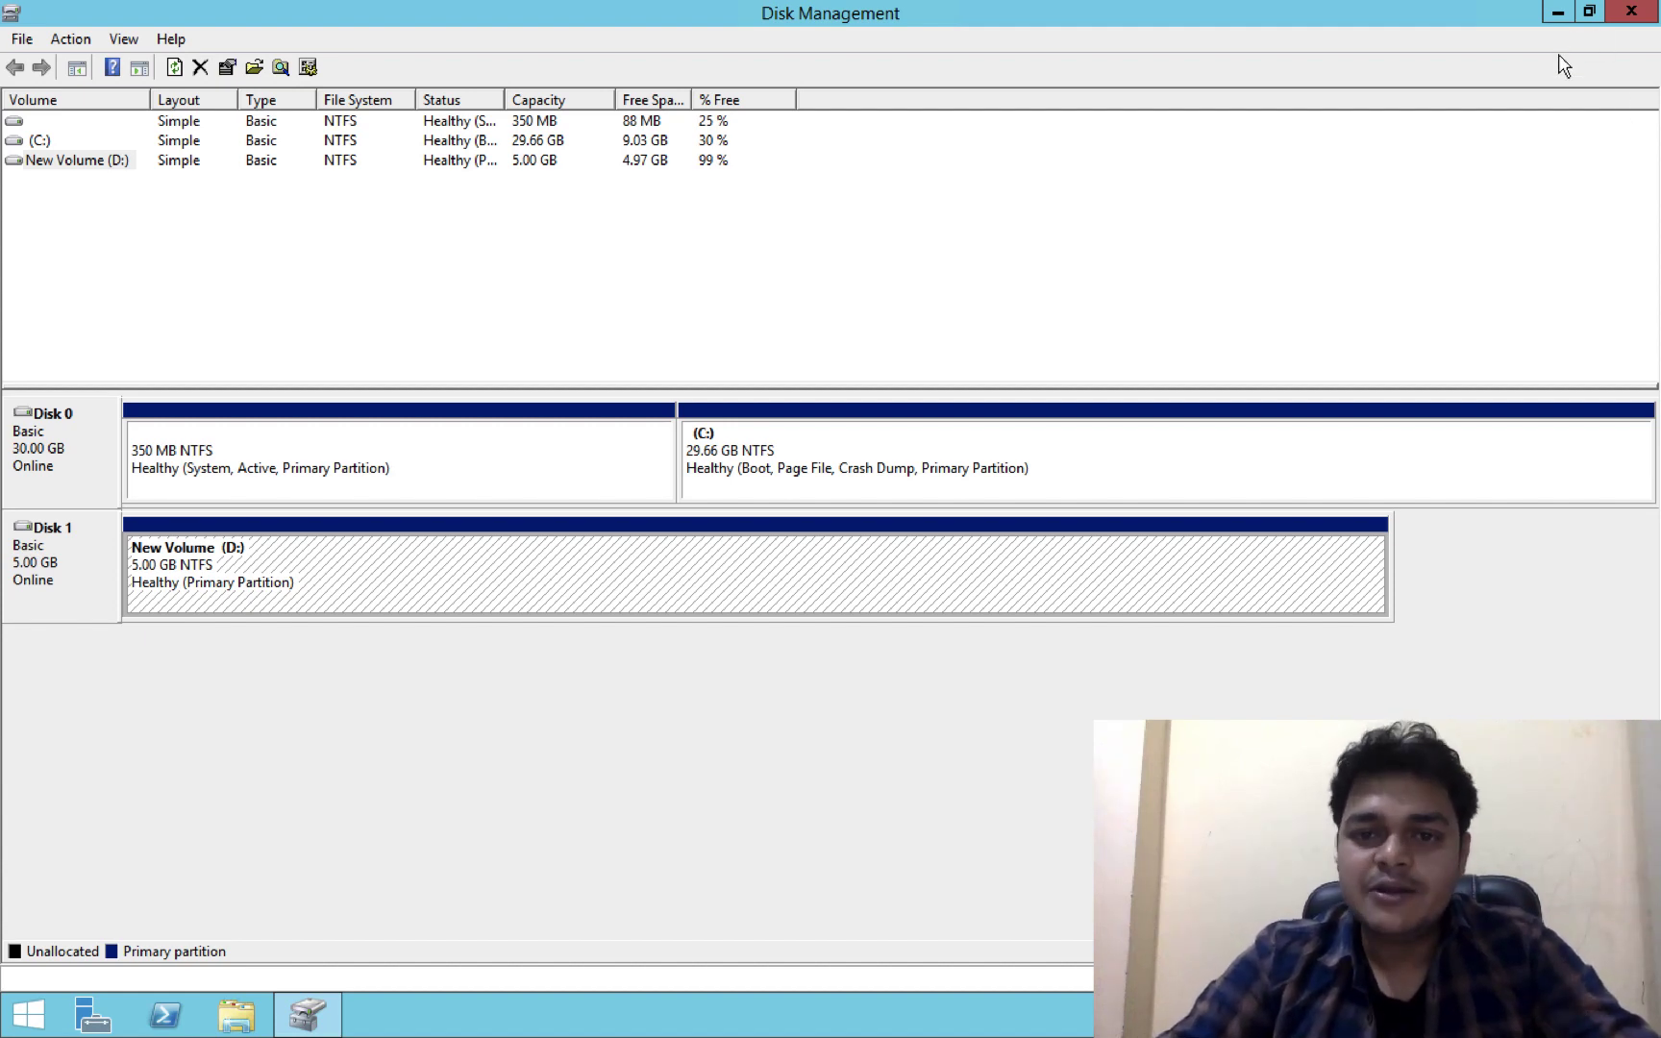
Step: Switch to the AWS console, reload the EC2 volumes list and copy the ID of the 5 GiB volume vol-01e23510bc3fc0dc0
{"action": "key", "text": "ctrl+Left"}
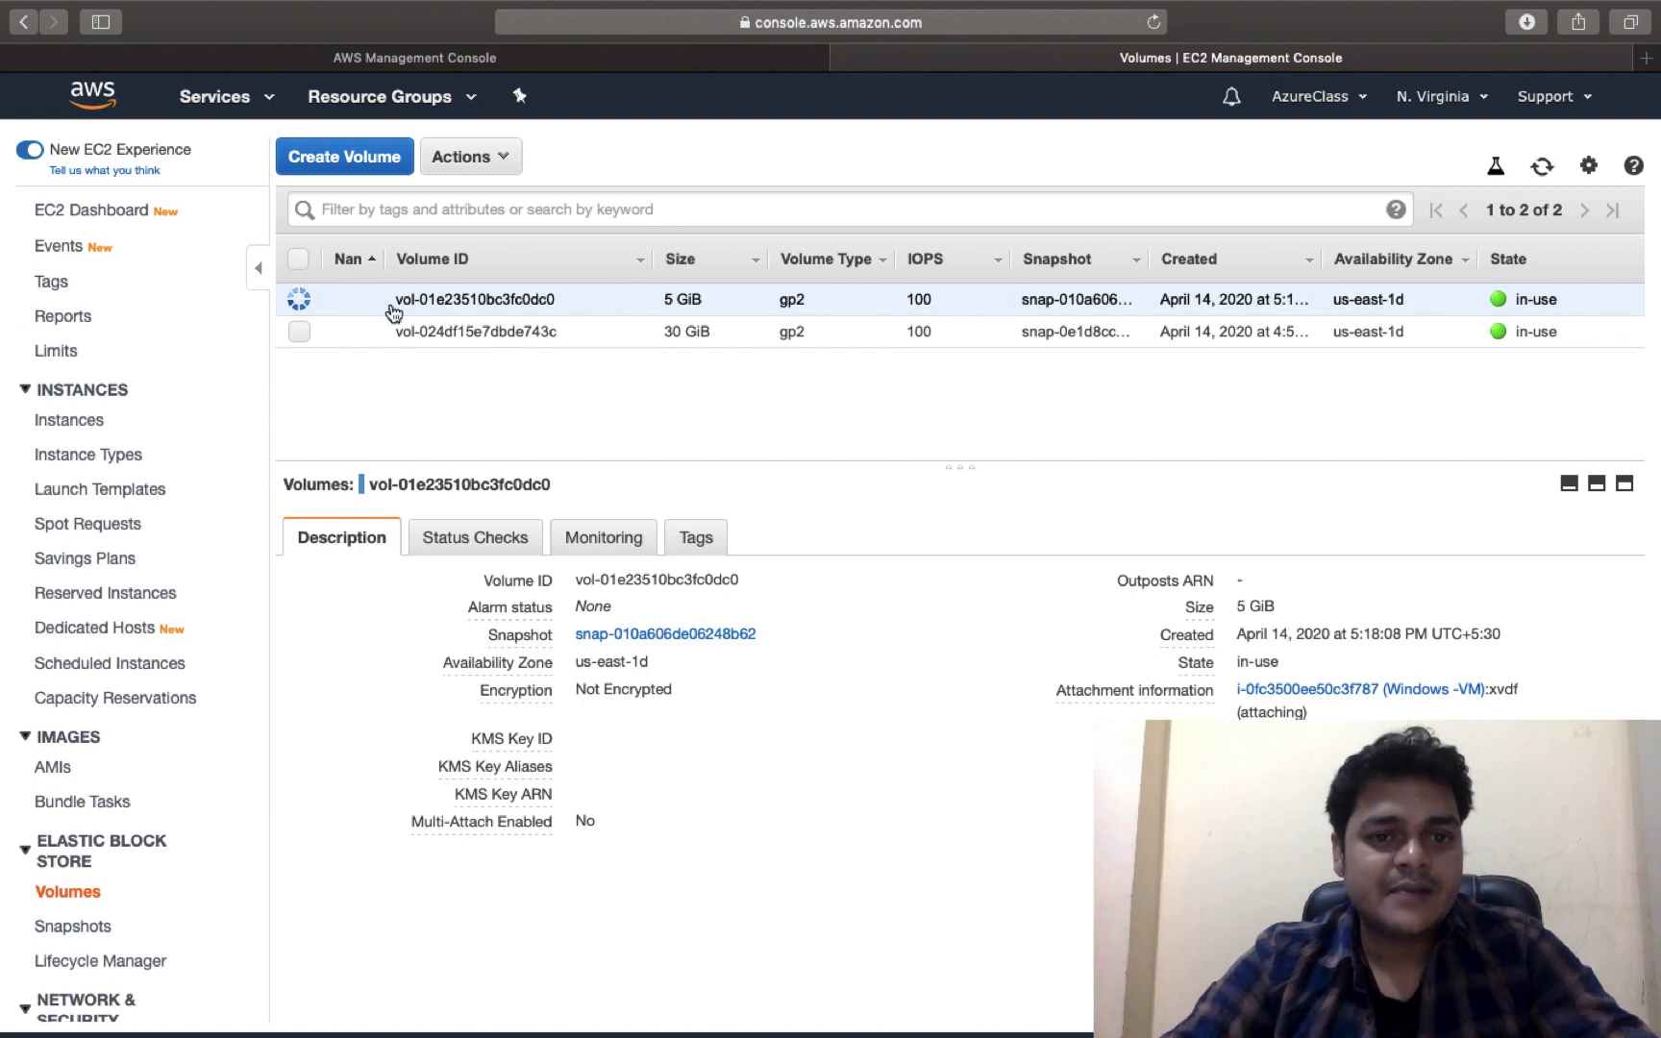
{"action": "left_click", "coordinate": [84, 214]}
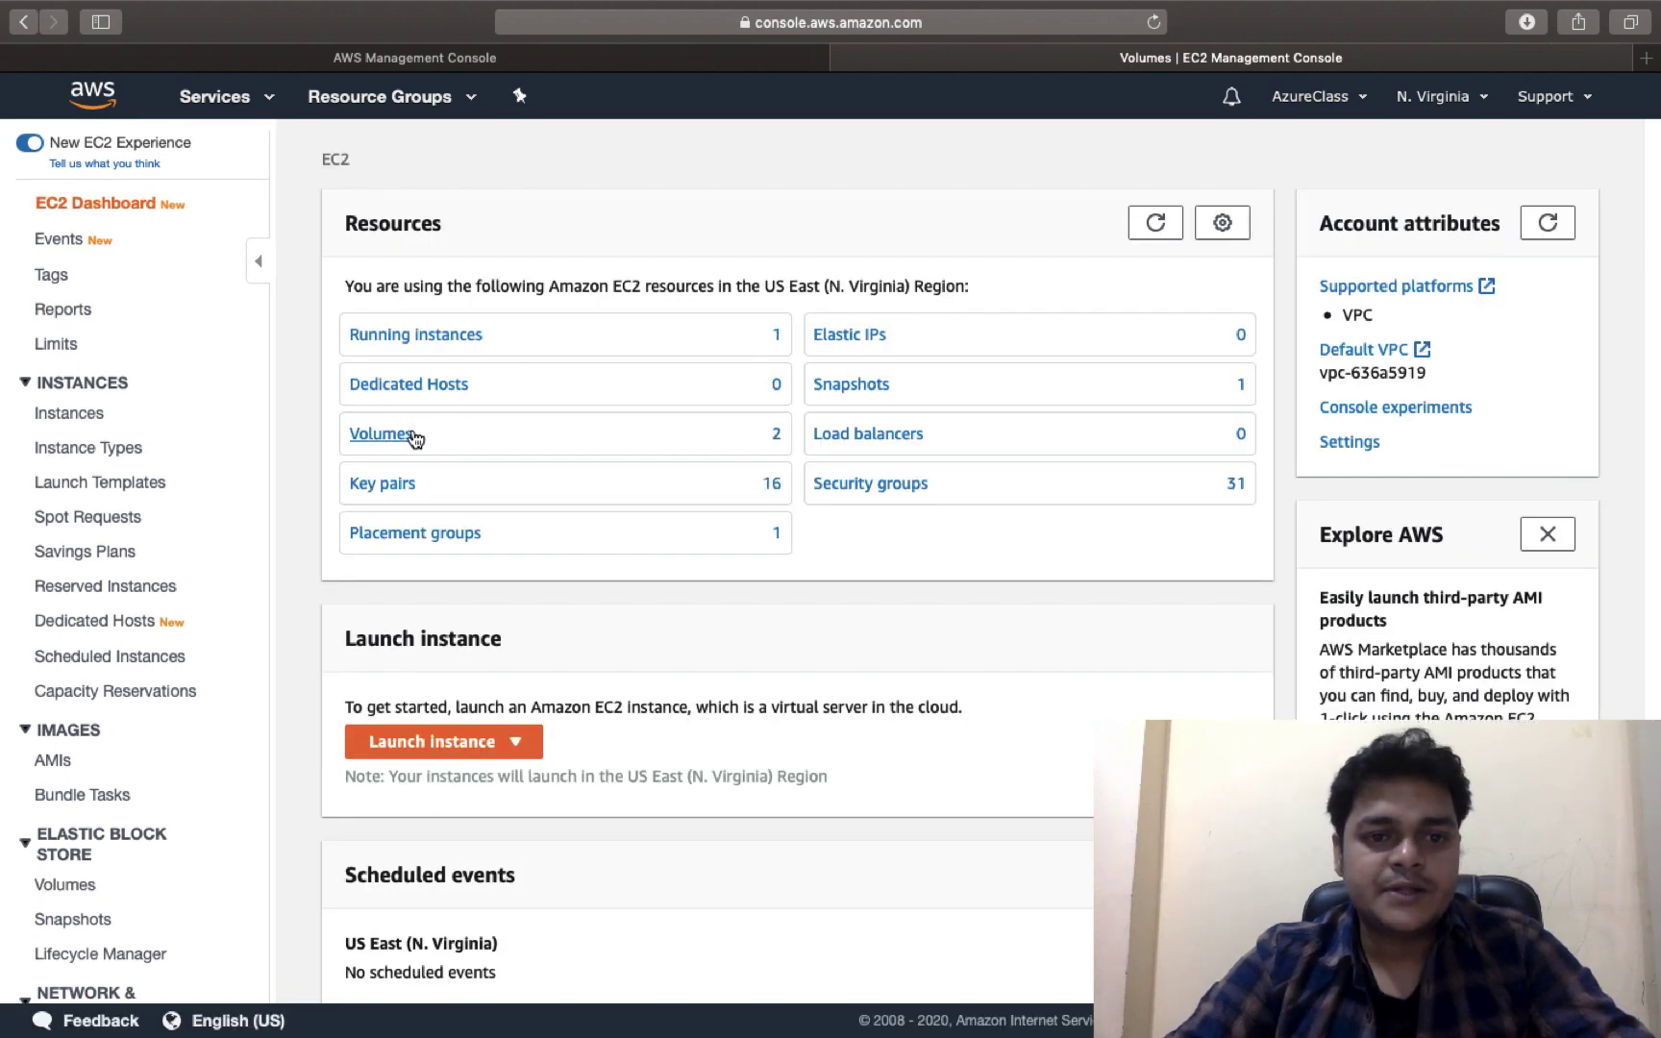
{"action": "left_click", "coordinate": [409, 435]}
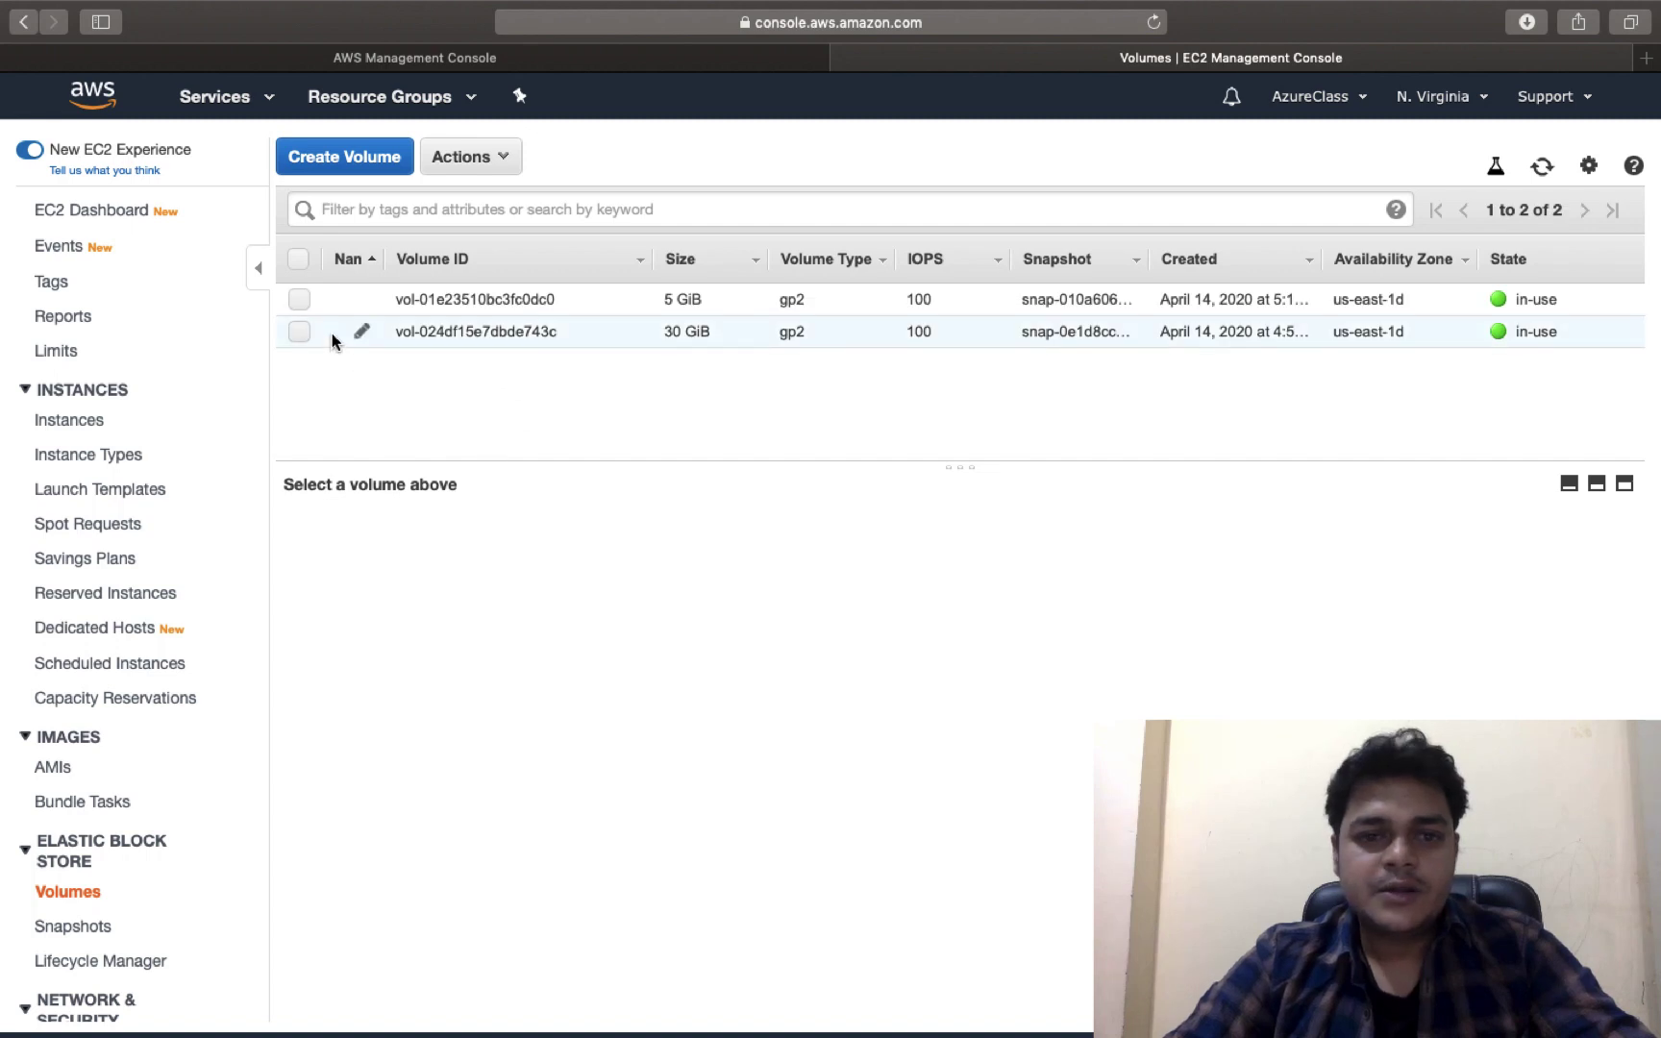
{"action": "left_click", "coordinate": [299, 300]}
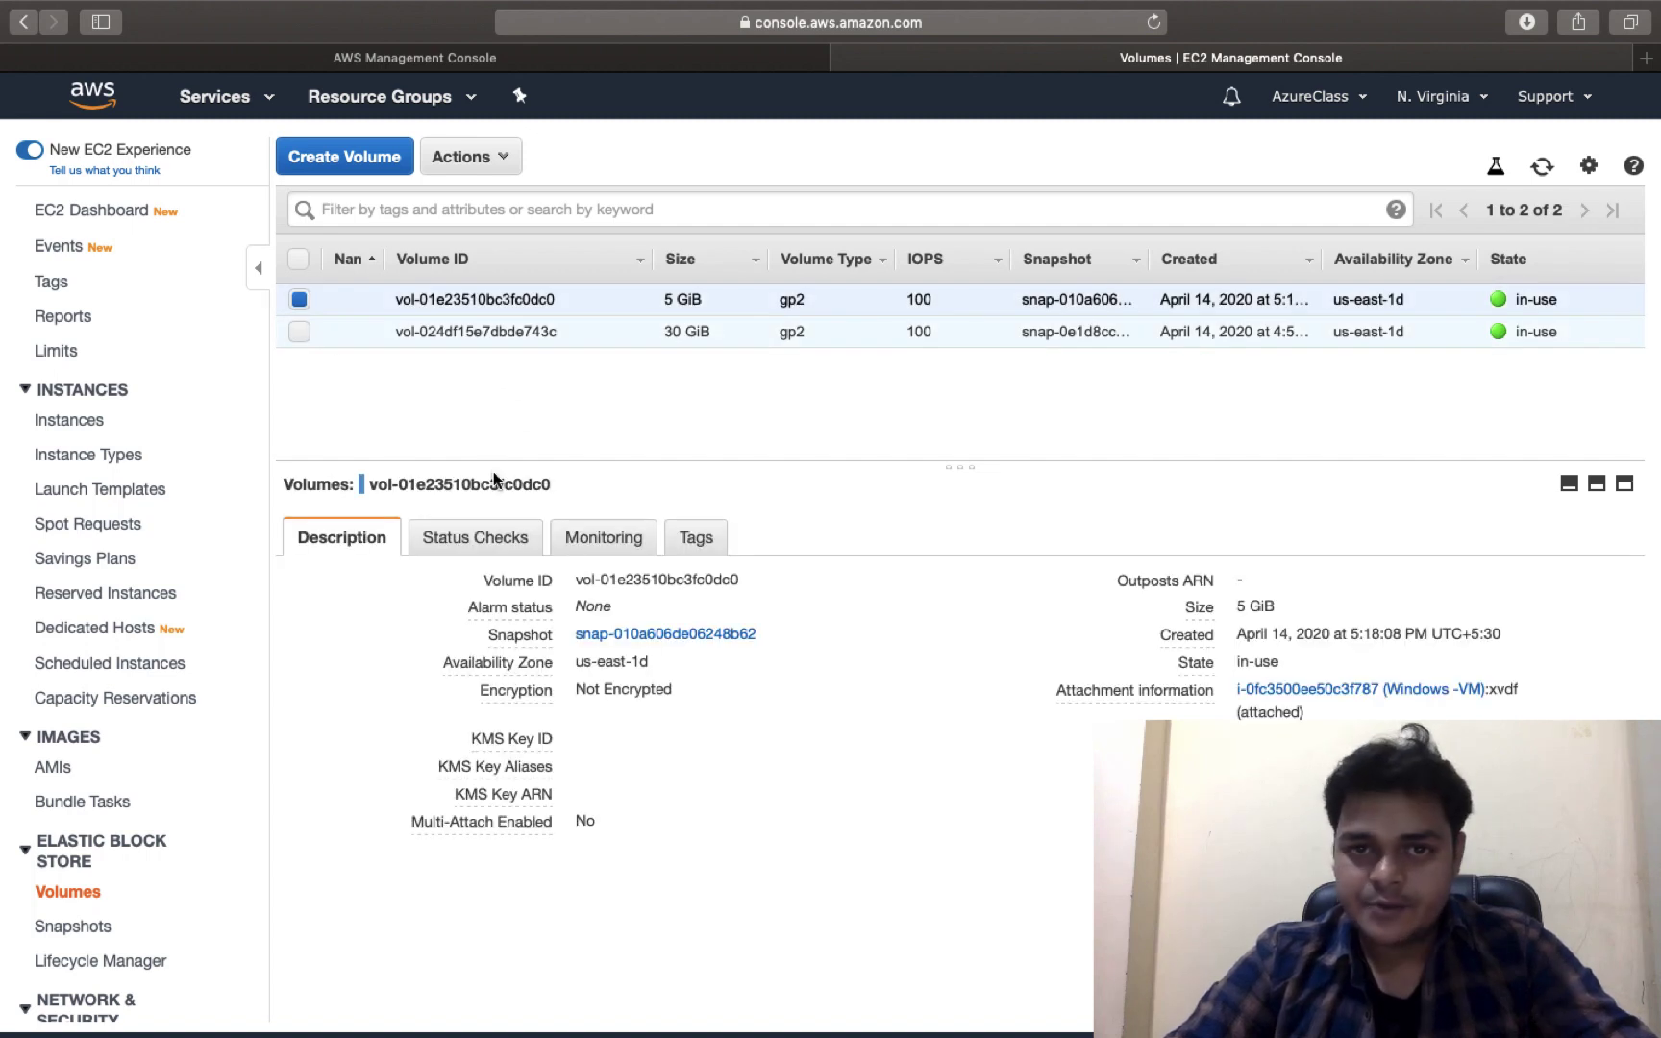
{"action": "left_click", "coordinate": [759, 582]}
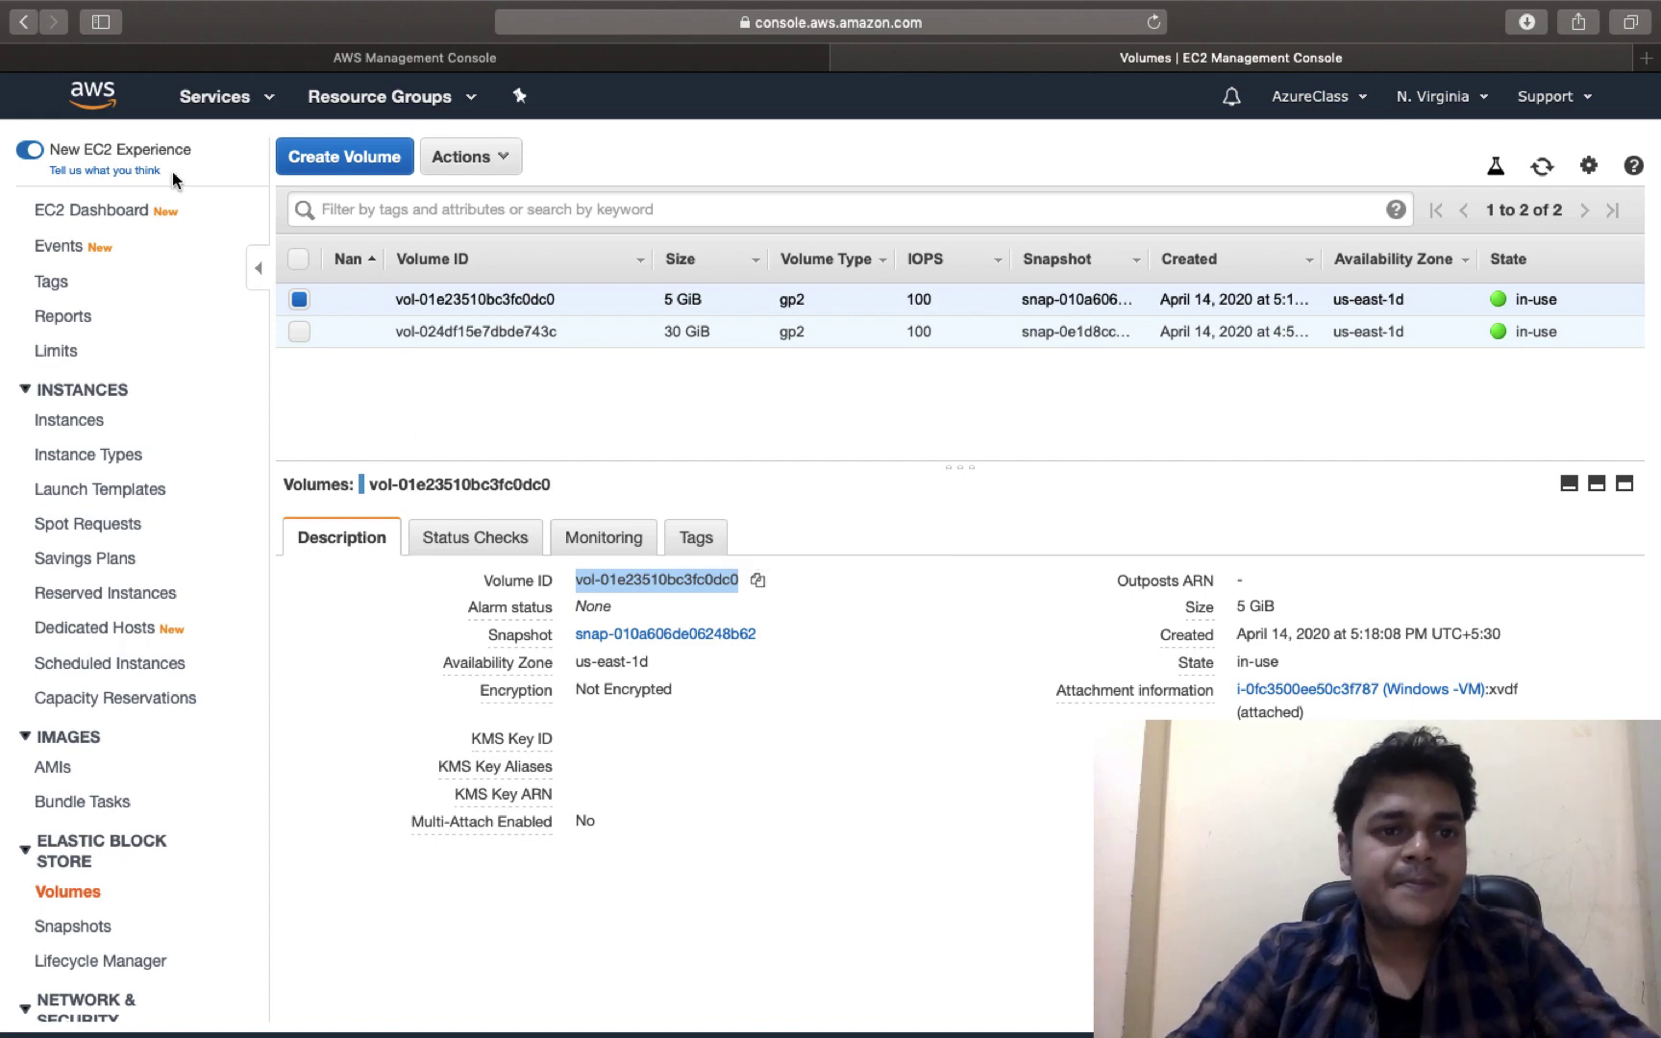
Step: Go to the CloudWatch service's event rules and start creating a new rule
{"action": "left_click", "coordinate": [202, 98]}
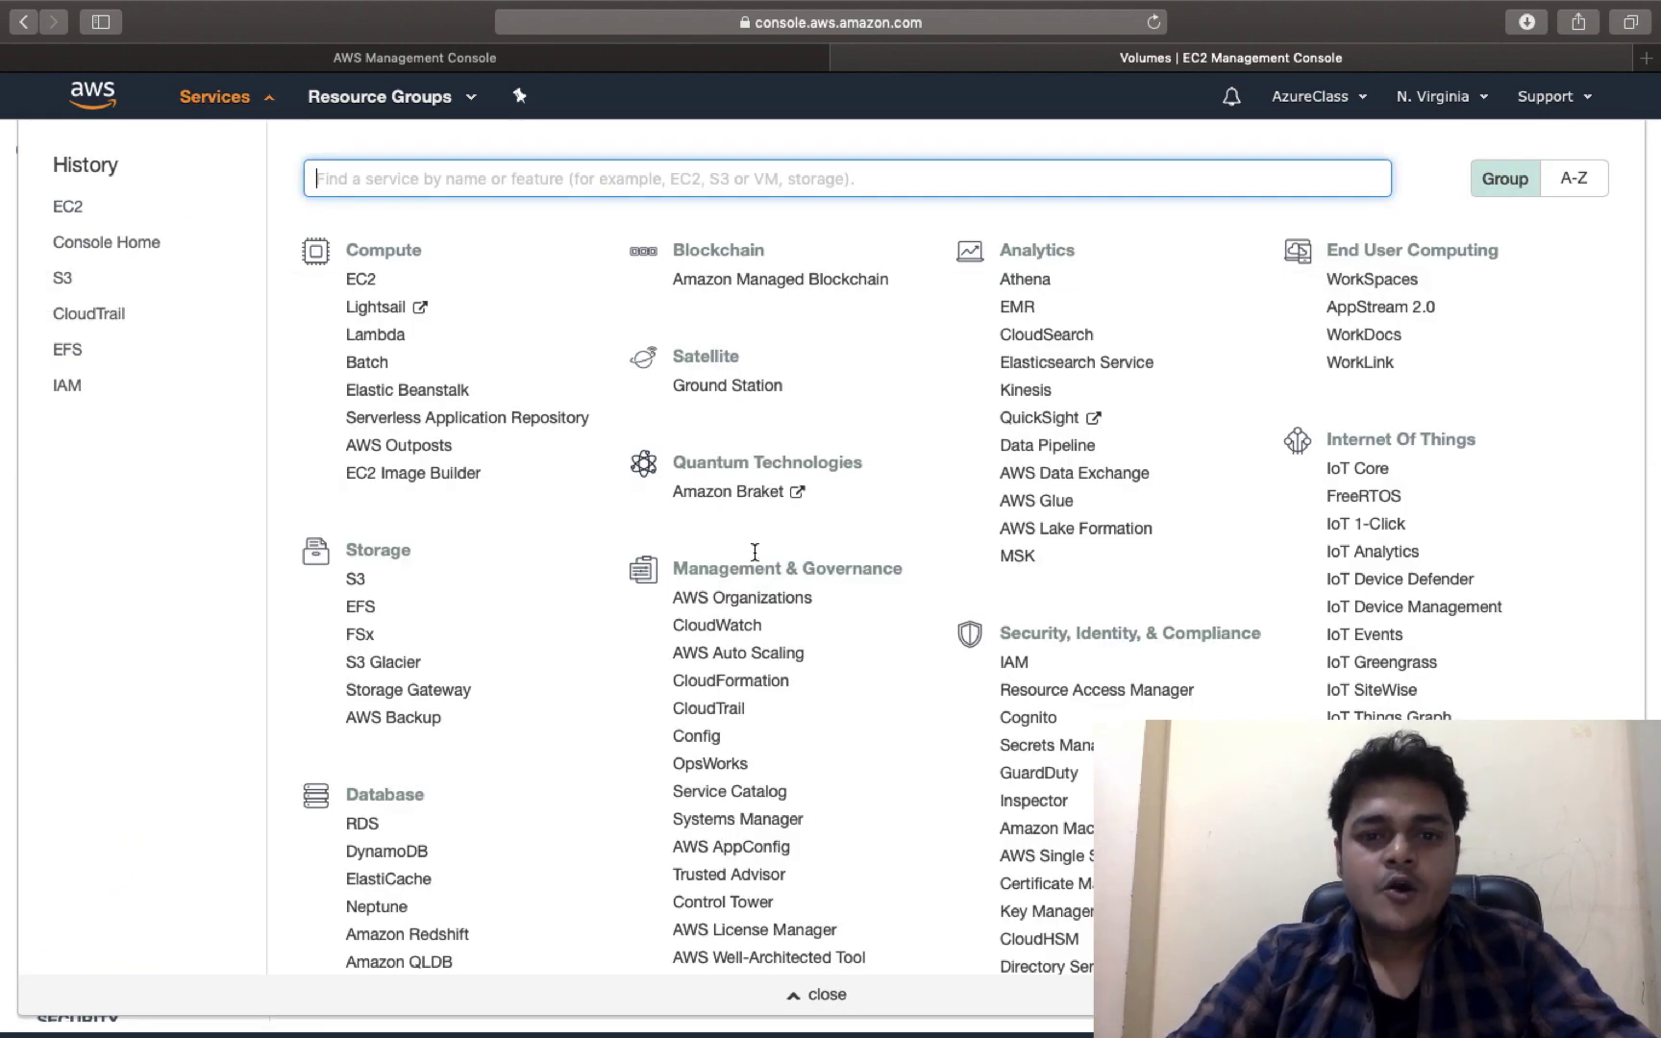
{"action": "scroll", "coordinate": [755, 552], "scroll_direction": "down", "scroll_amount": 3}
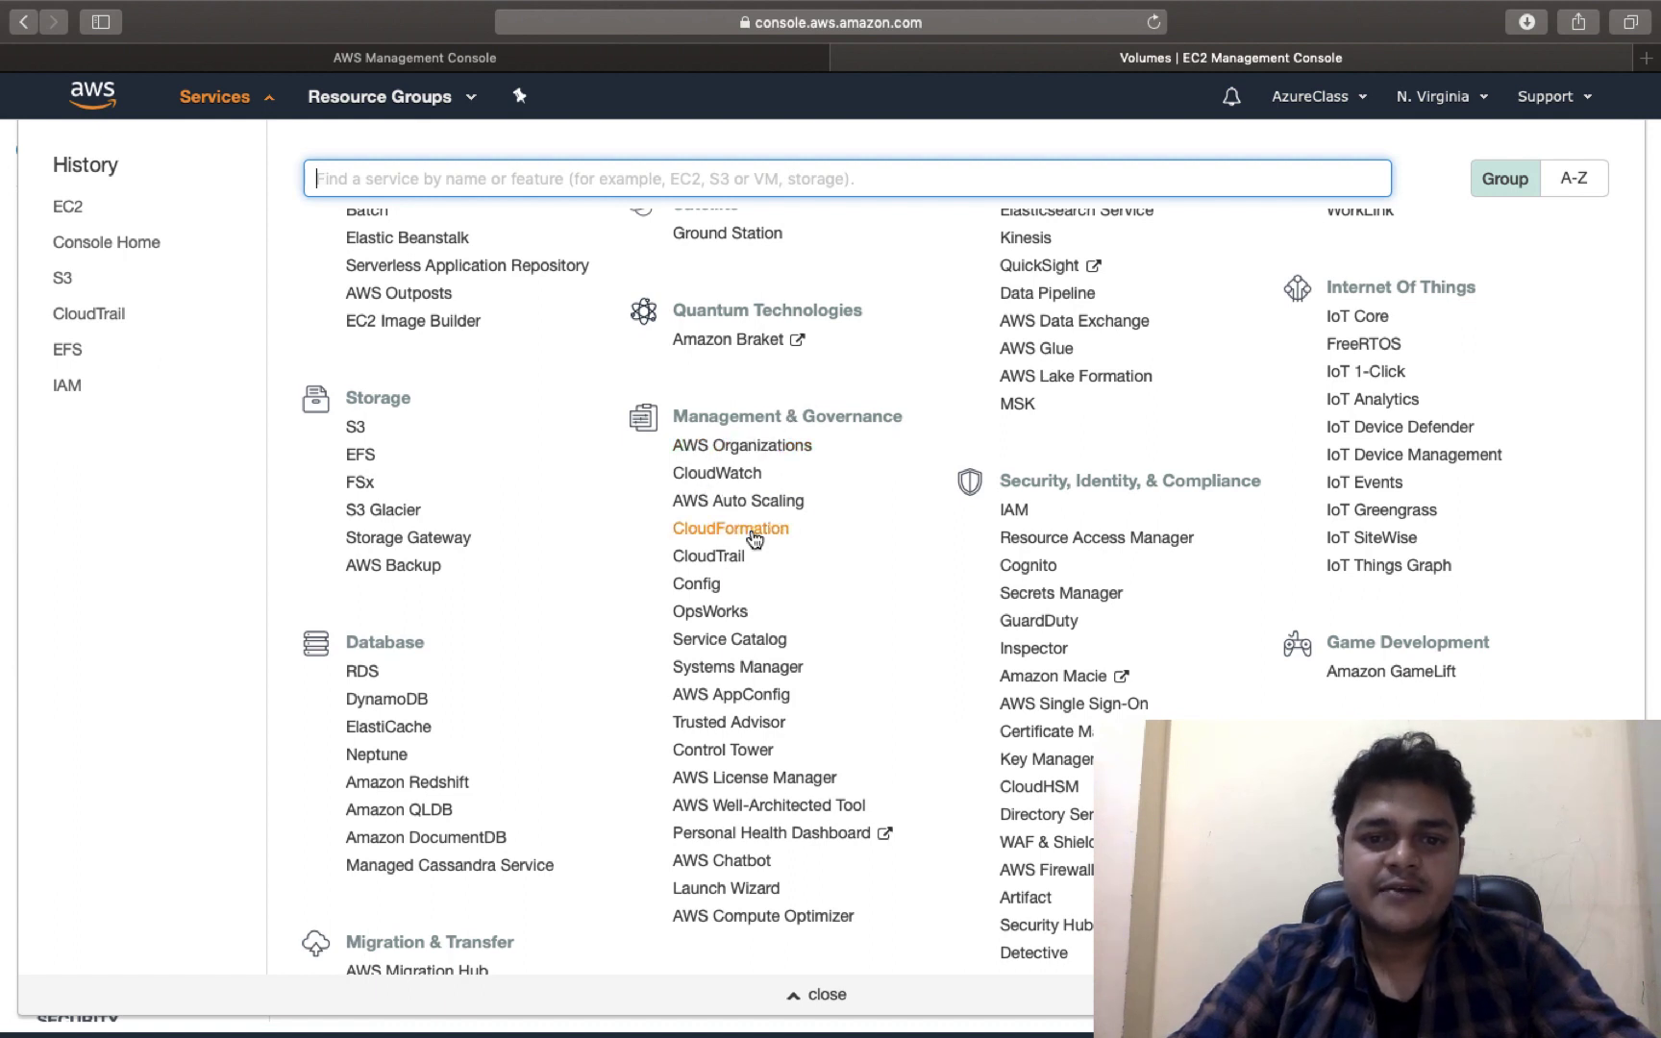
{"action": "left_click", "coordinate": [735, 475]}
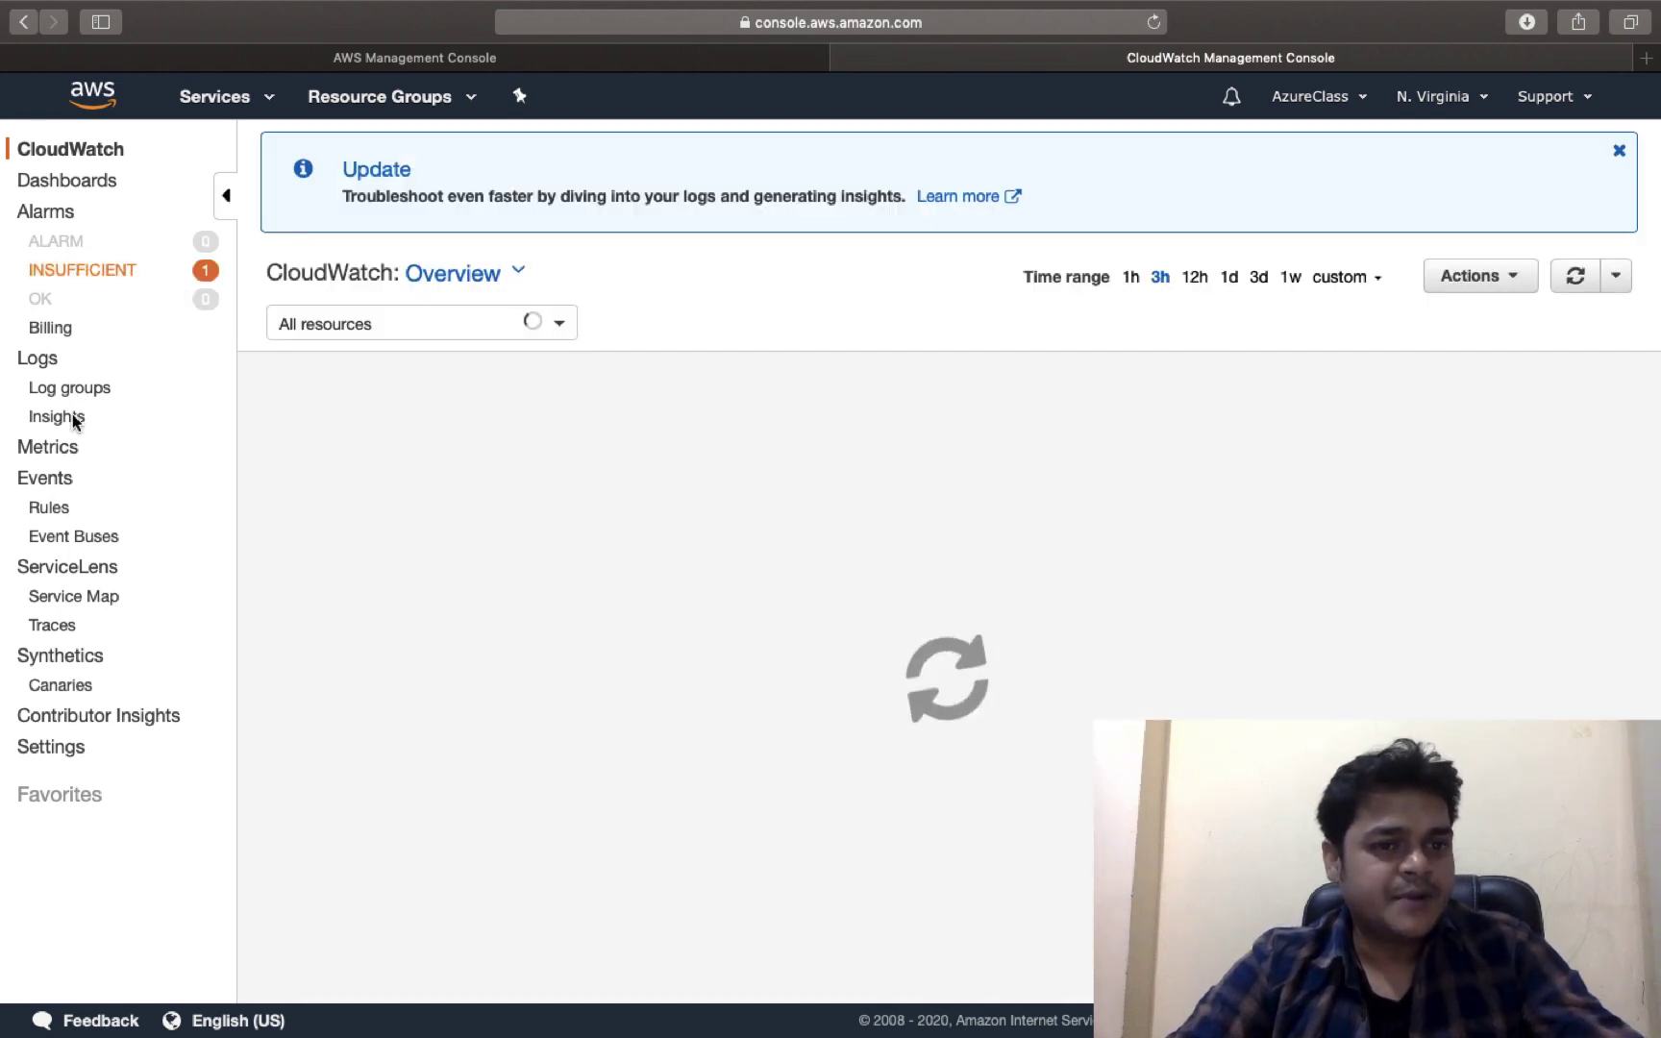
{"action": "left_click", "coordinate": [50, 508]}
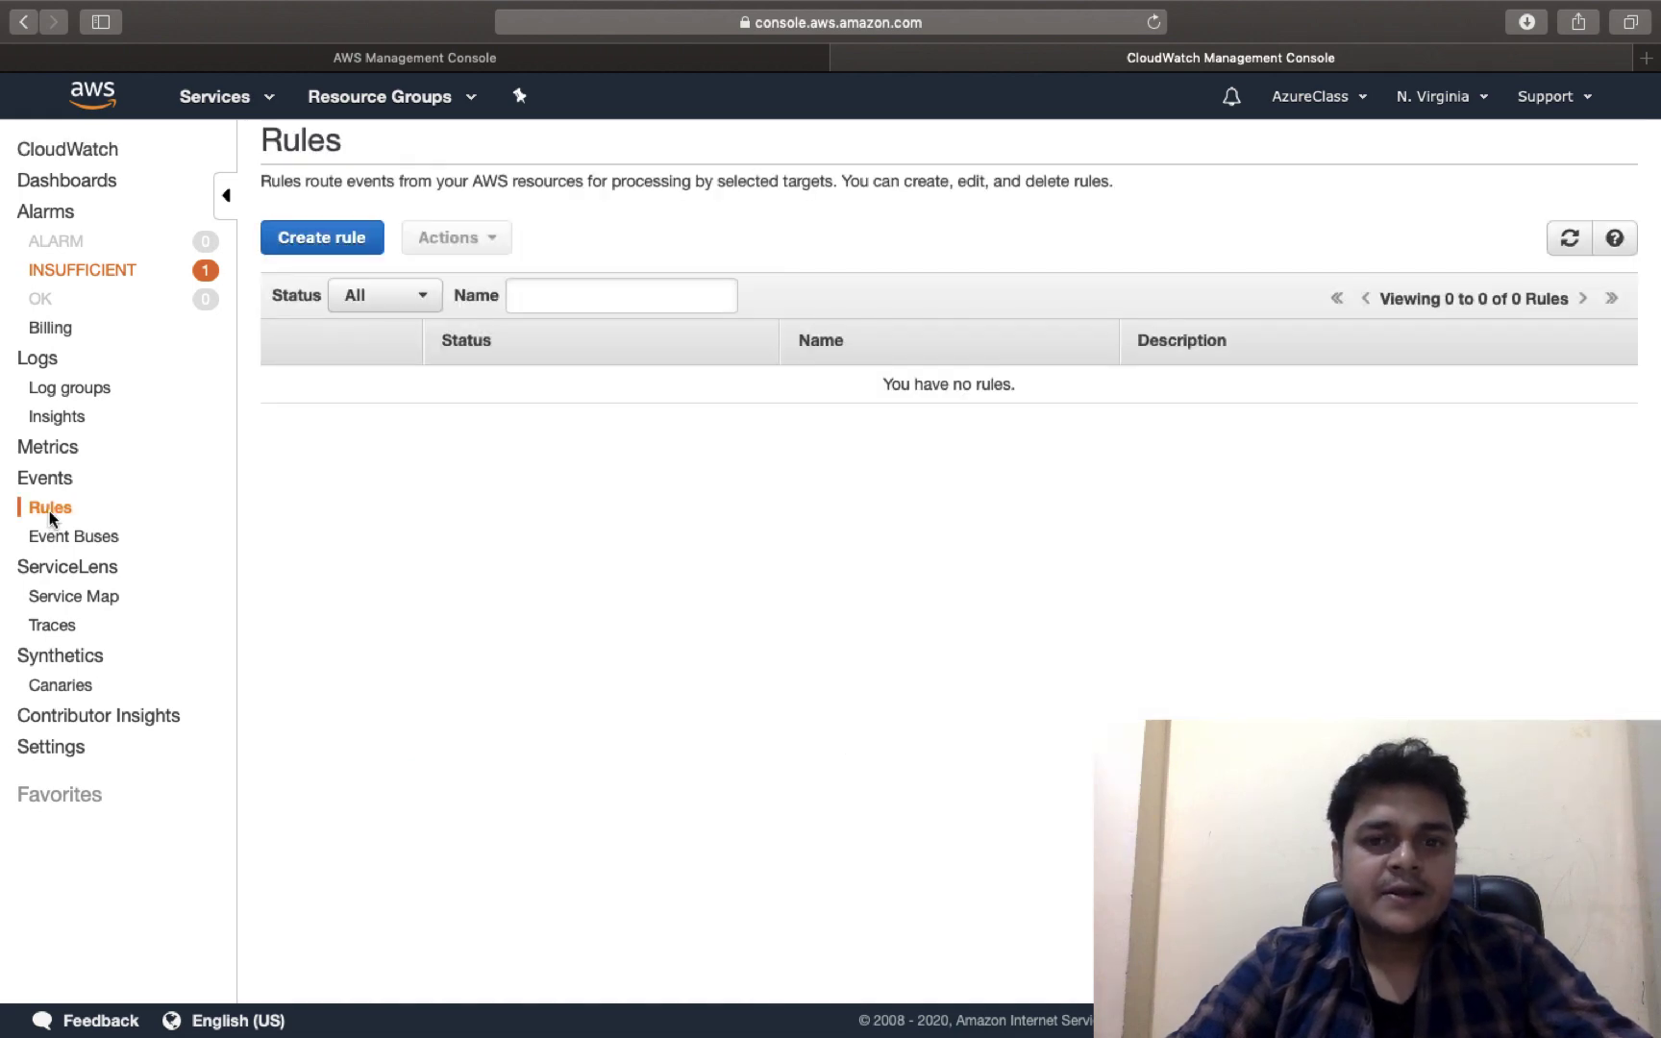
{"action": "left_click", "coordinate": [322, 238]}
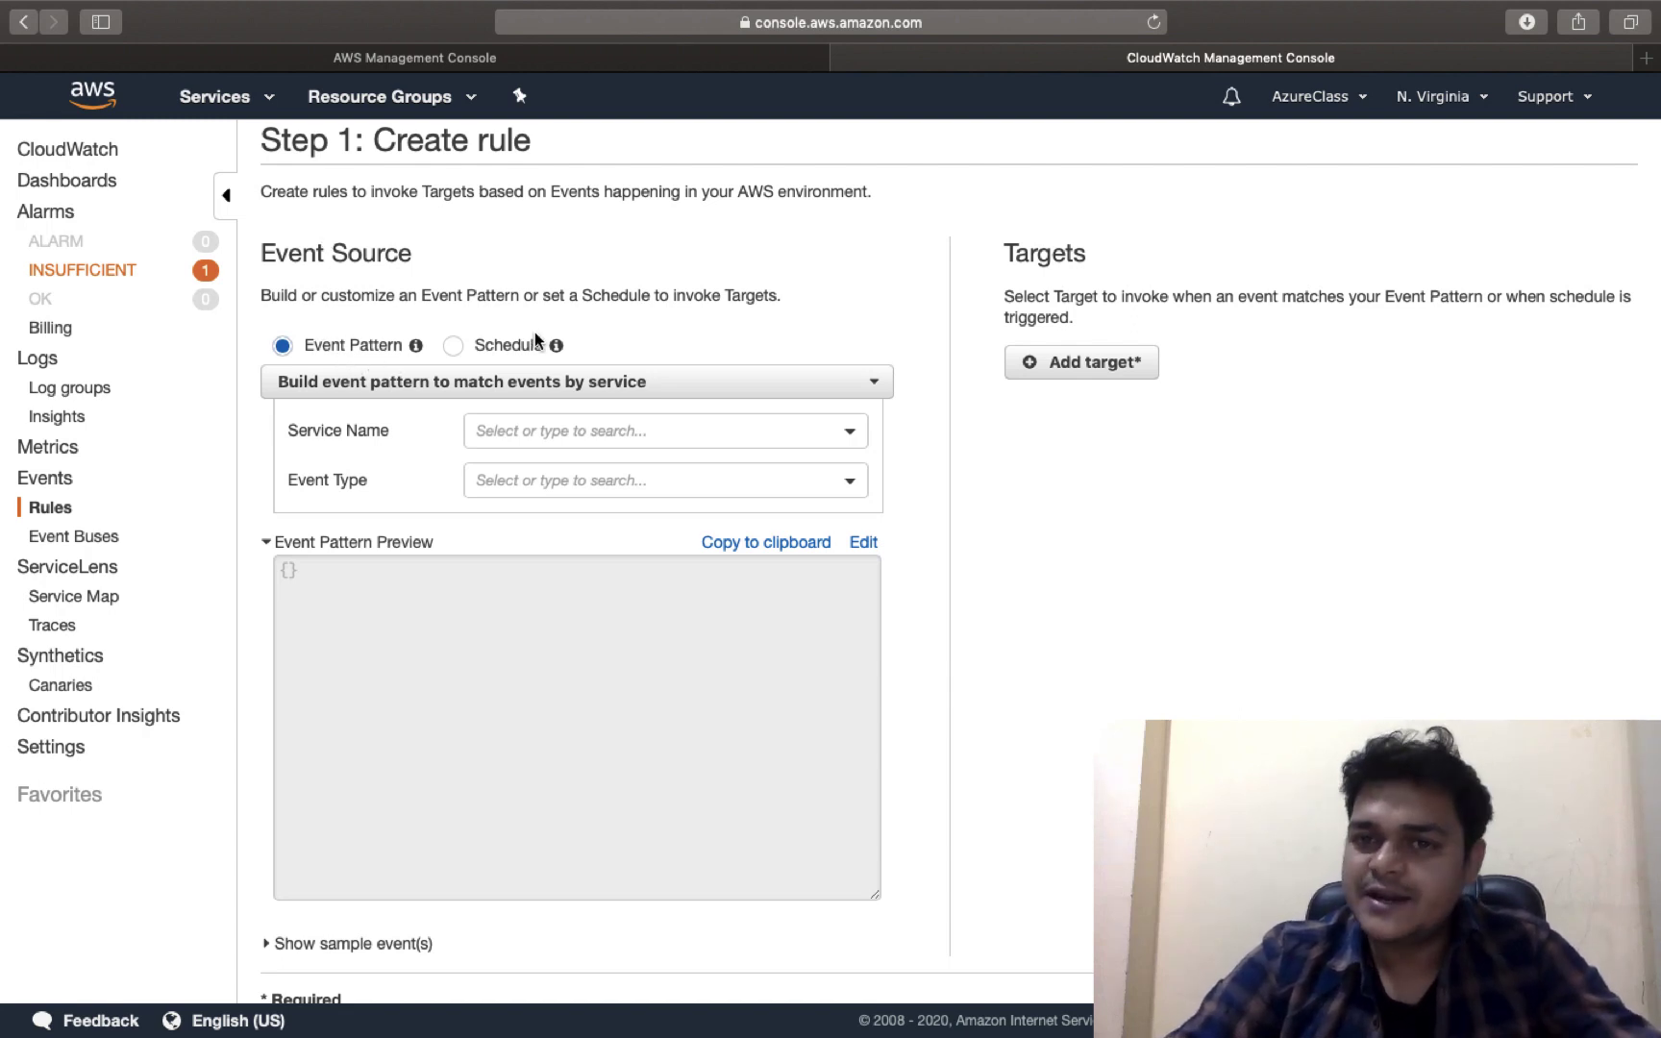
Step: Set the rule's event source to a schedule with a fixed rate of 1 minute
{"action": "left_click", "coordinate": [454, 348]}
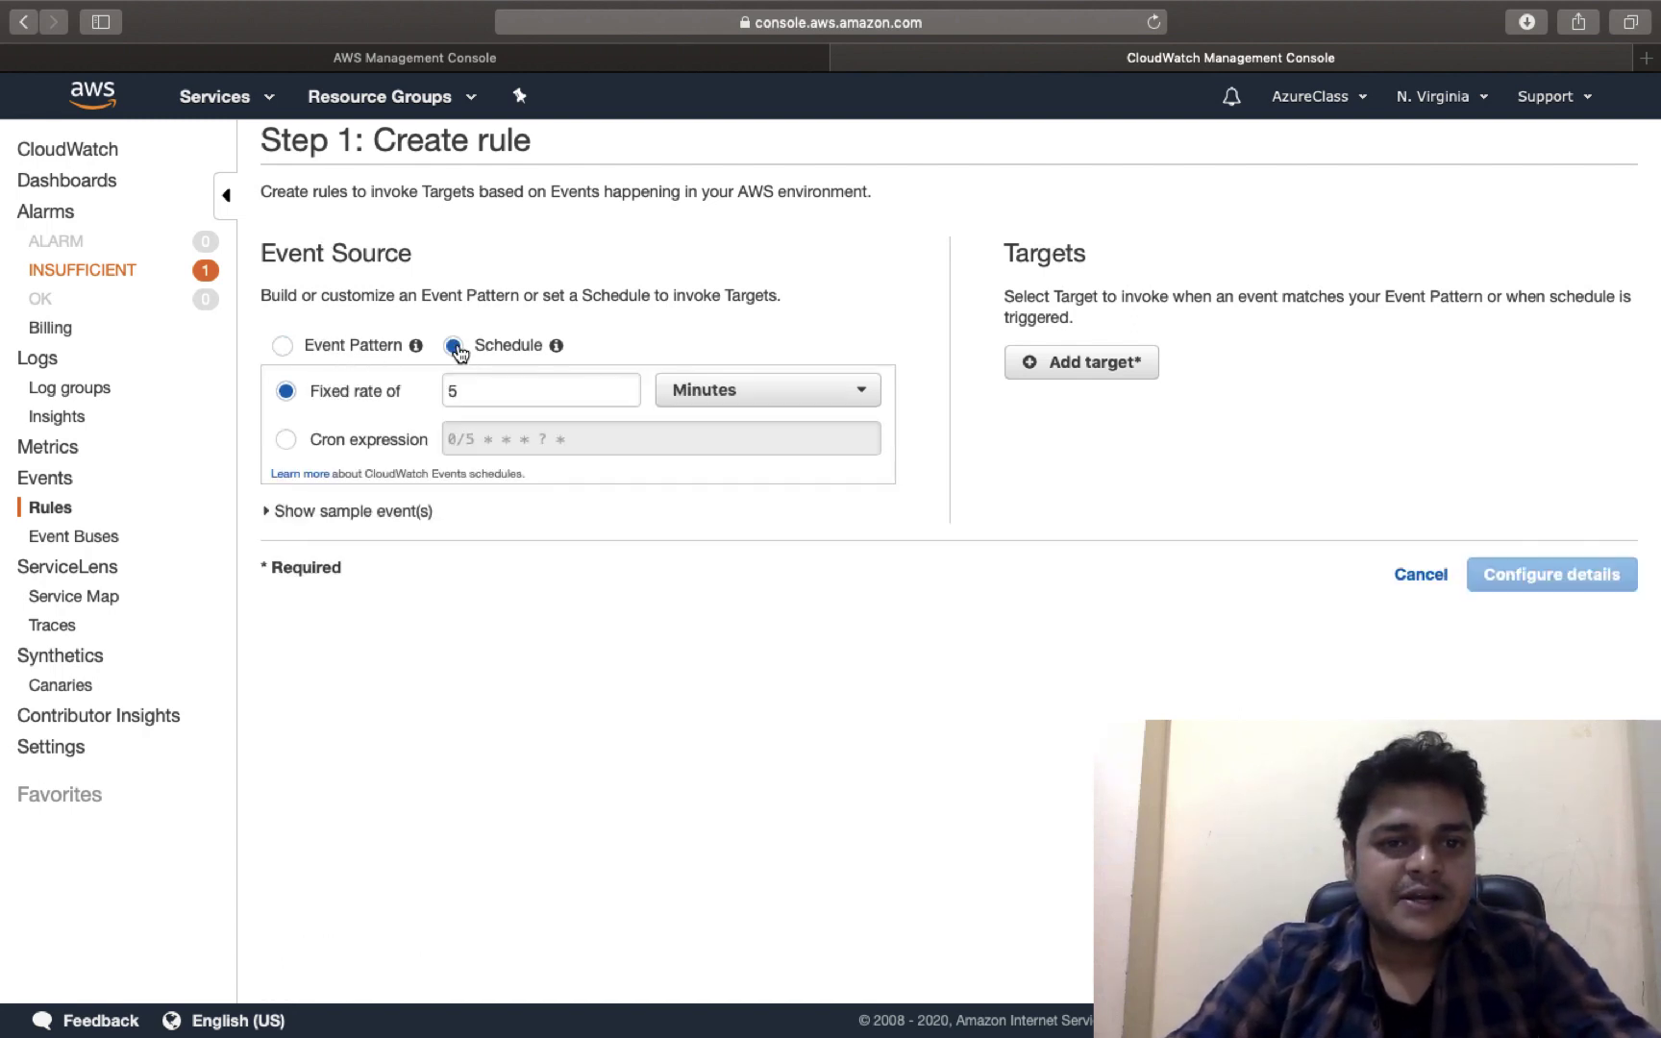
{"action": "left_click", "coordinate": [480, 396]}
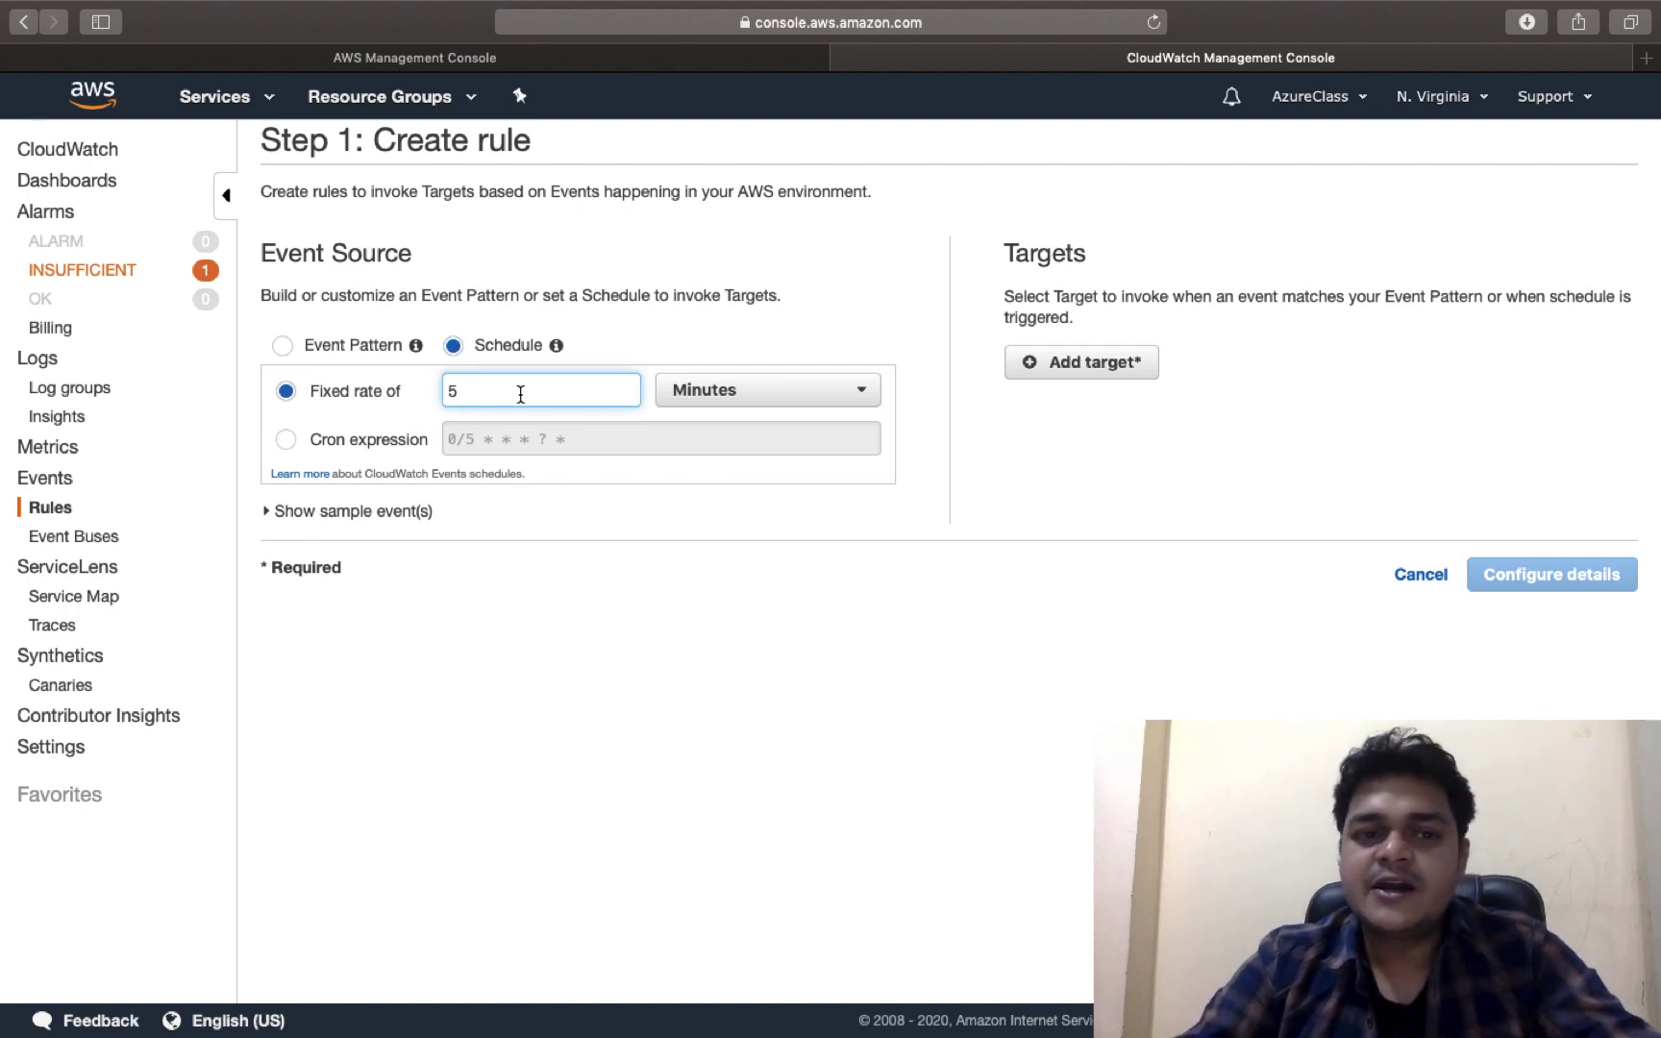
{"action": "left_click", "coordinate": [741, 388]}
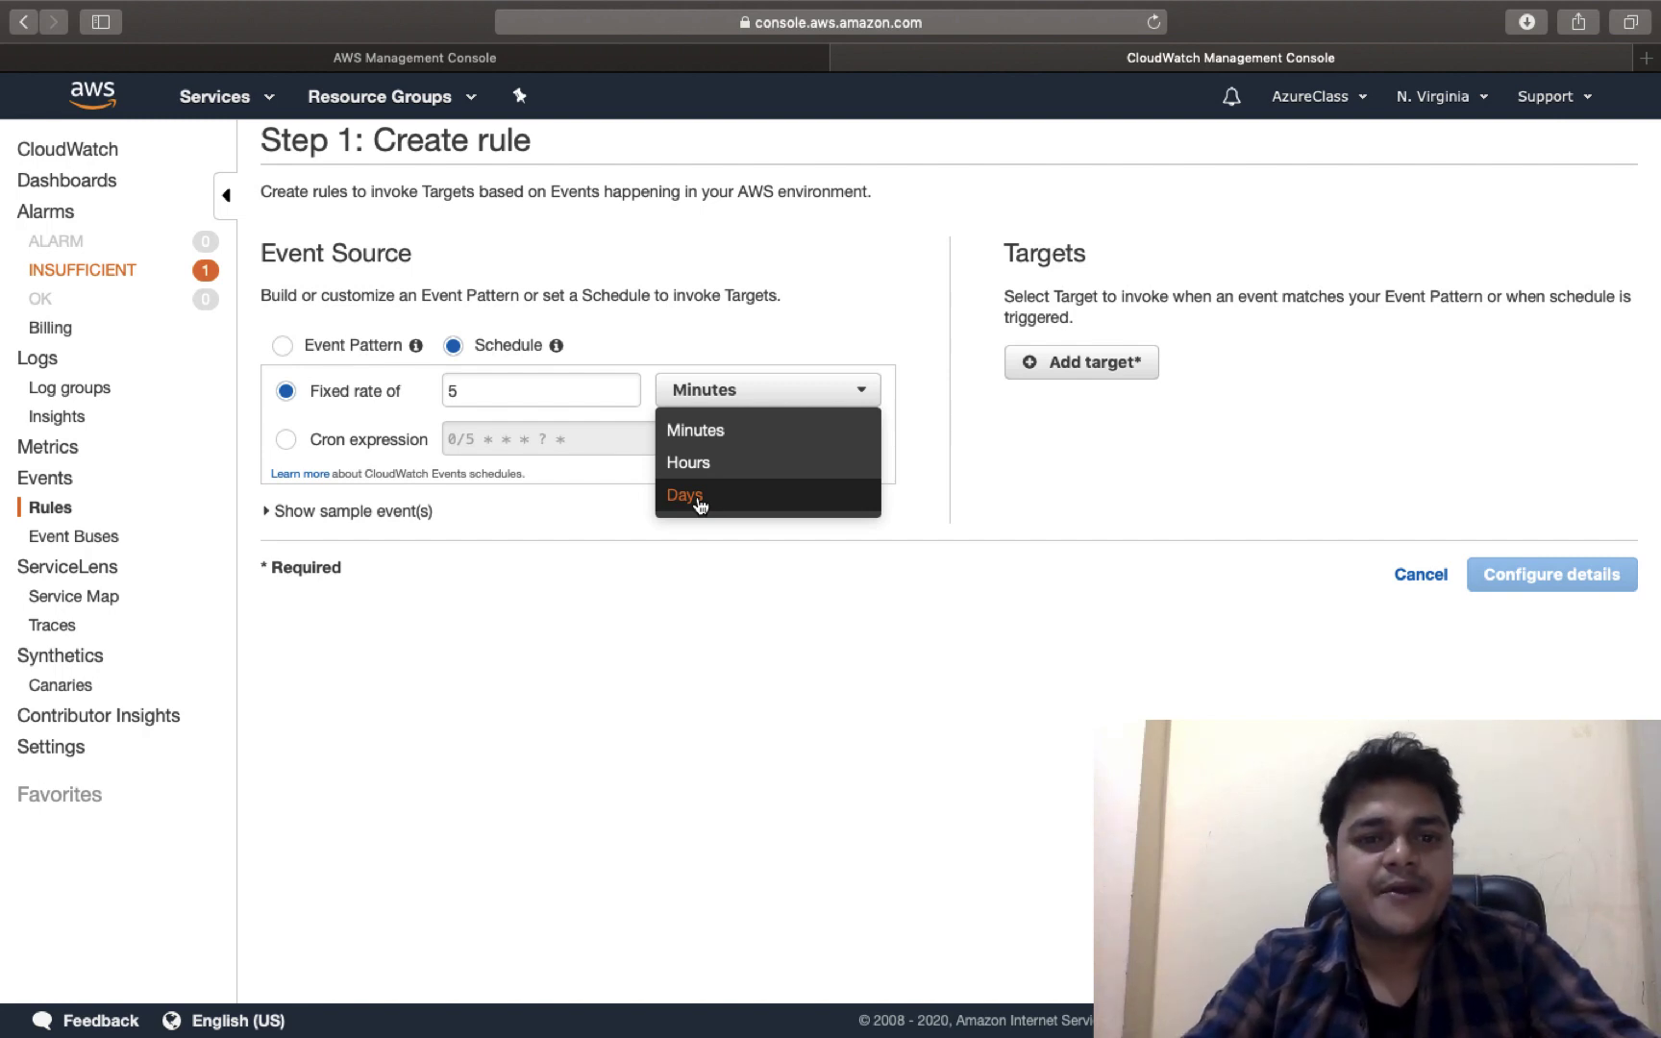
{"action": "left_click", "coordinate": [317, 440]}
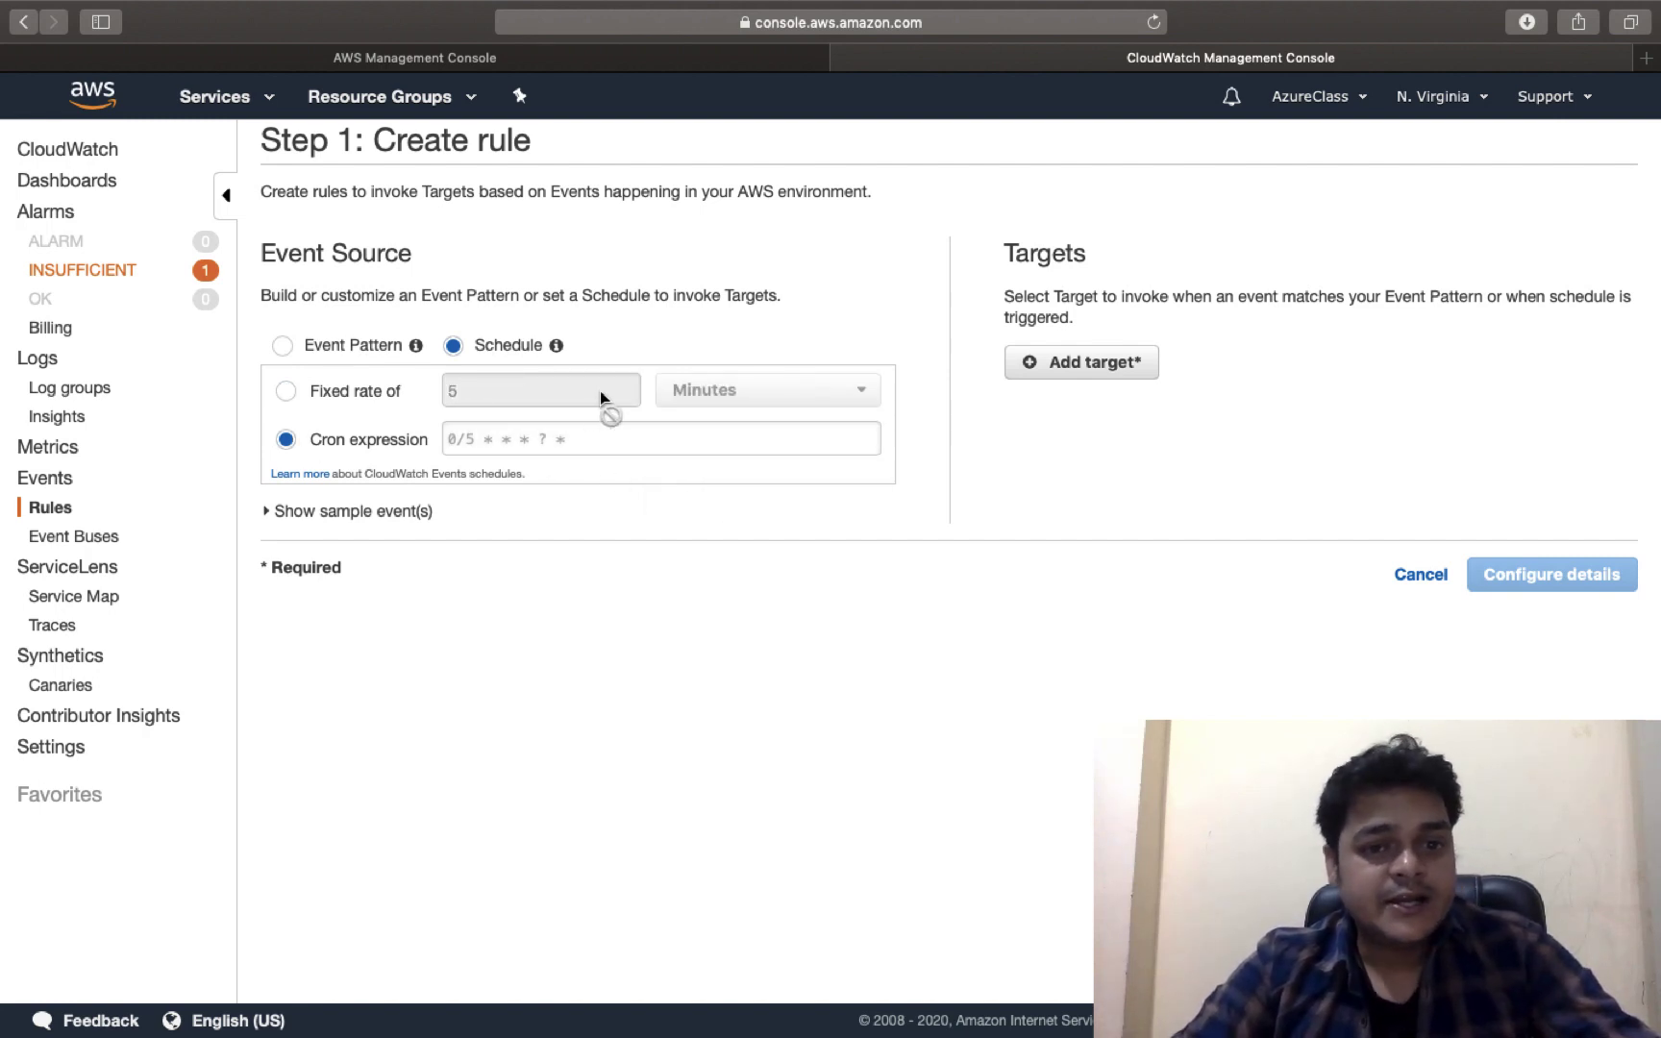
{"action": "left_click", "coordinate": [536, 433]}
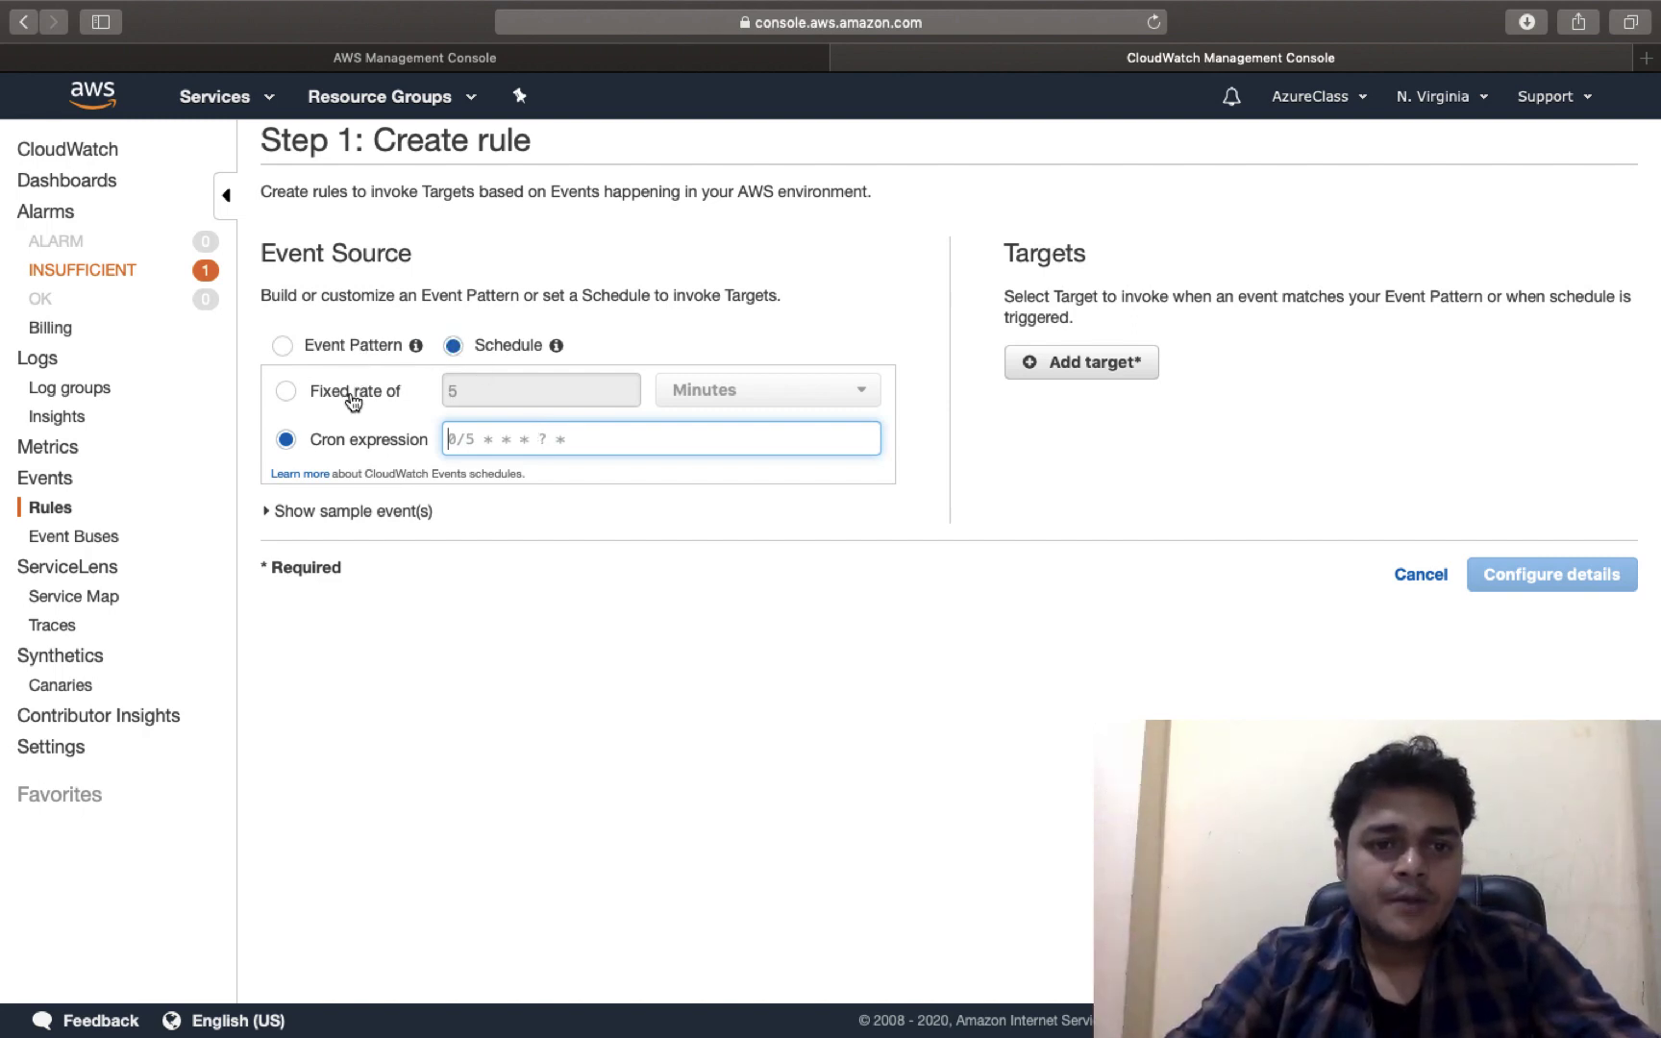
{"action": "left_click", "coordinate": [402, 387]}
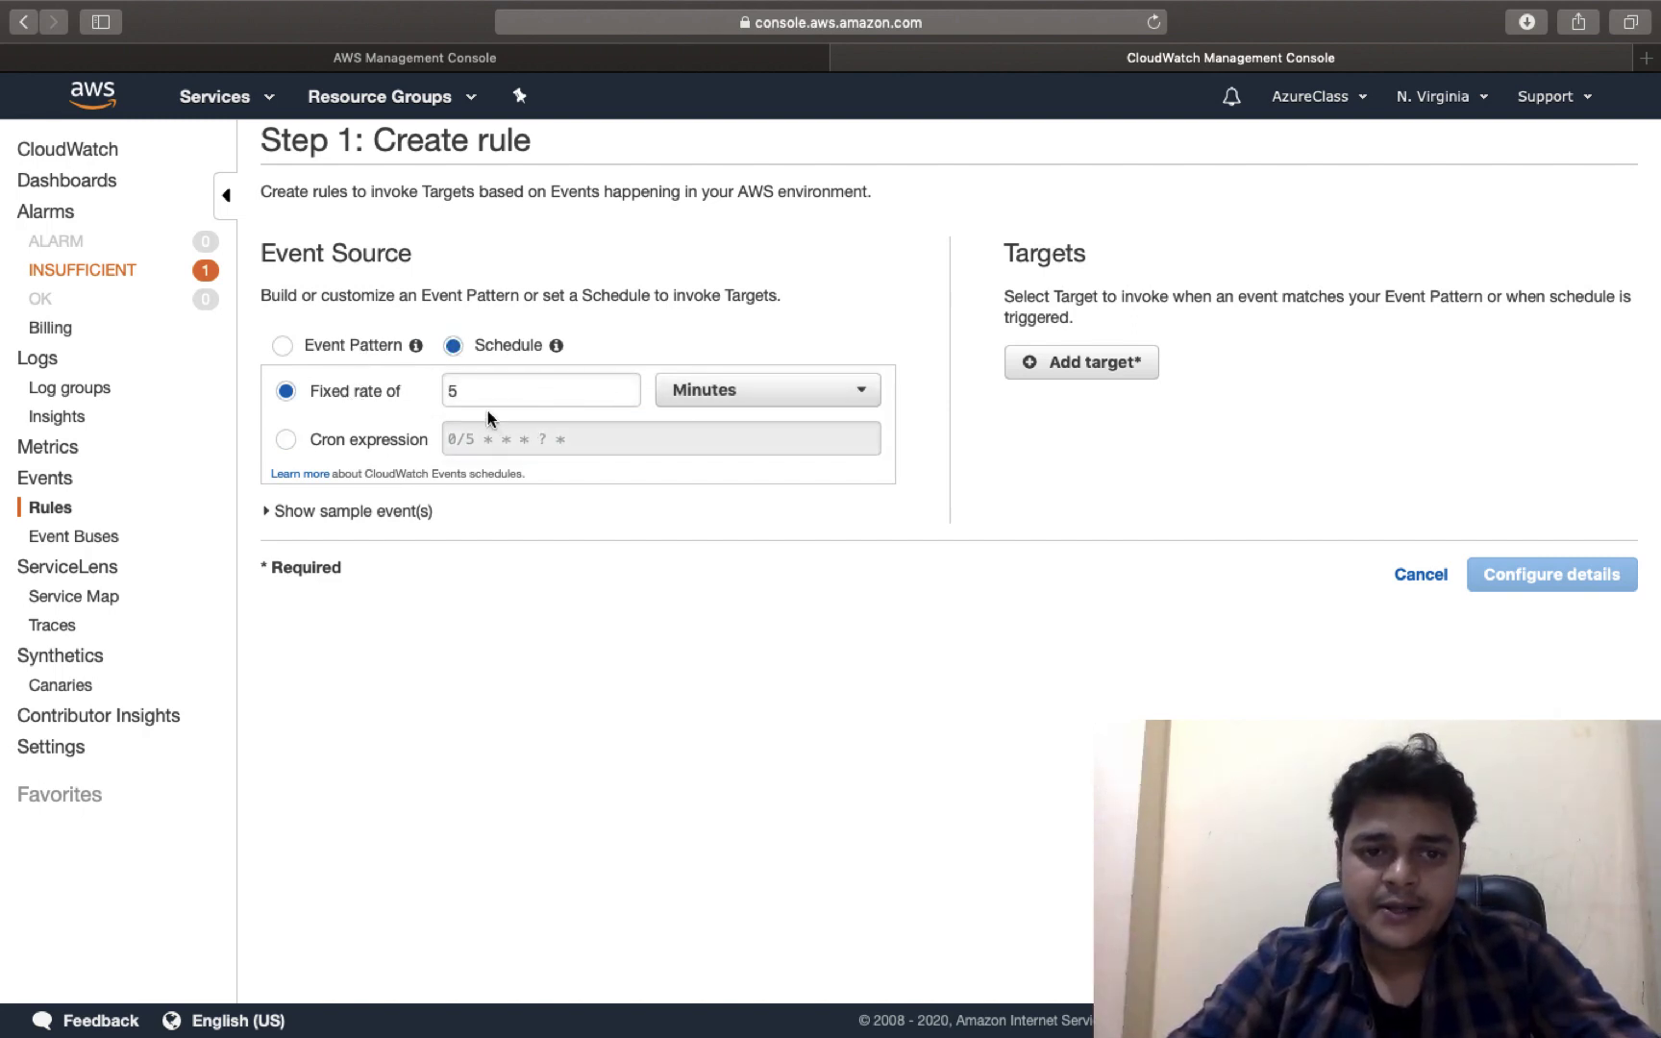
{"action": "left_click", "coordinate": [475, 384]}
{"action": "key", "text": "BackSpace"}
{"action": "type", "text": "1"}
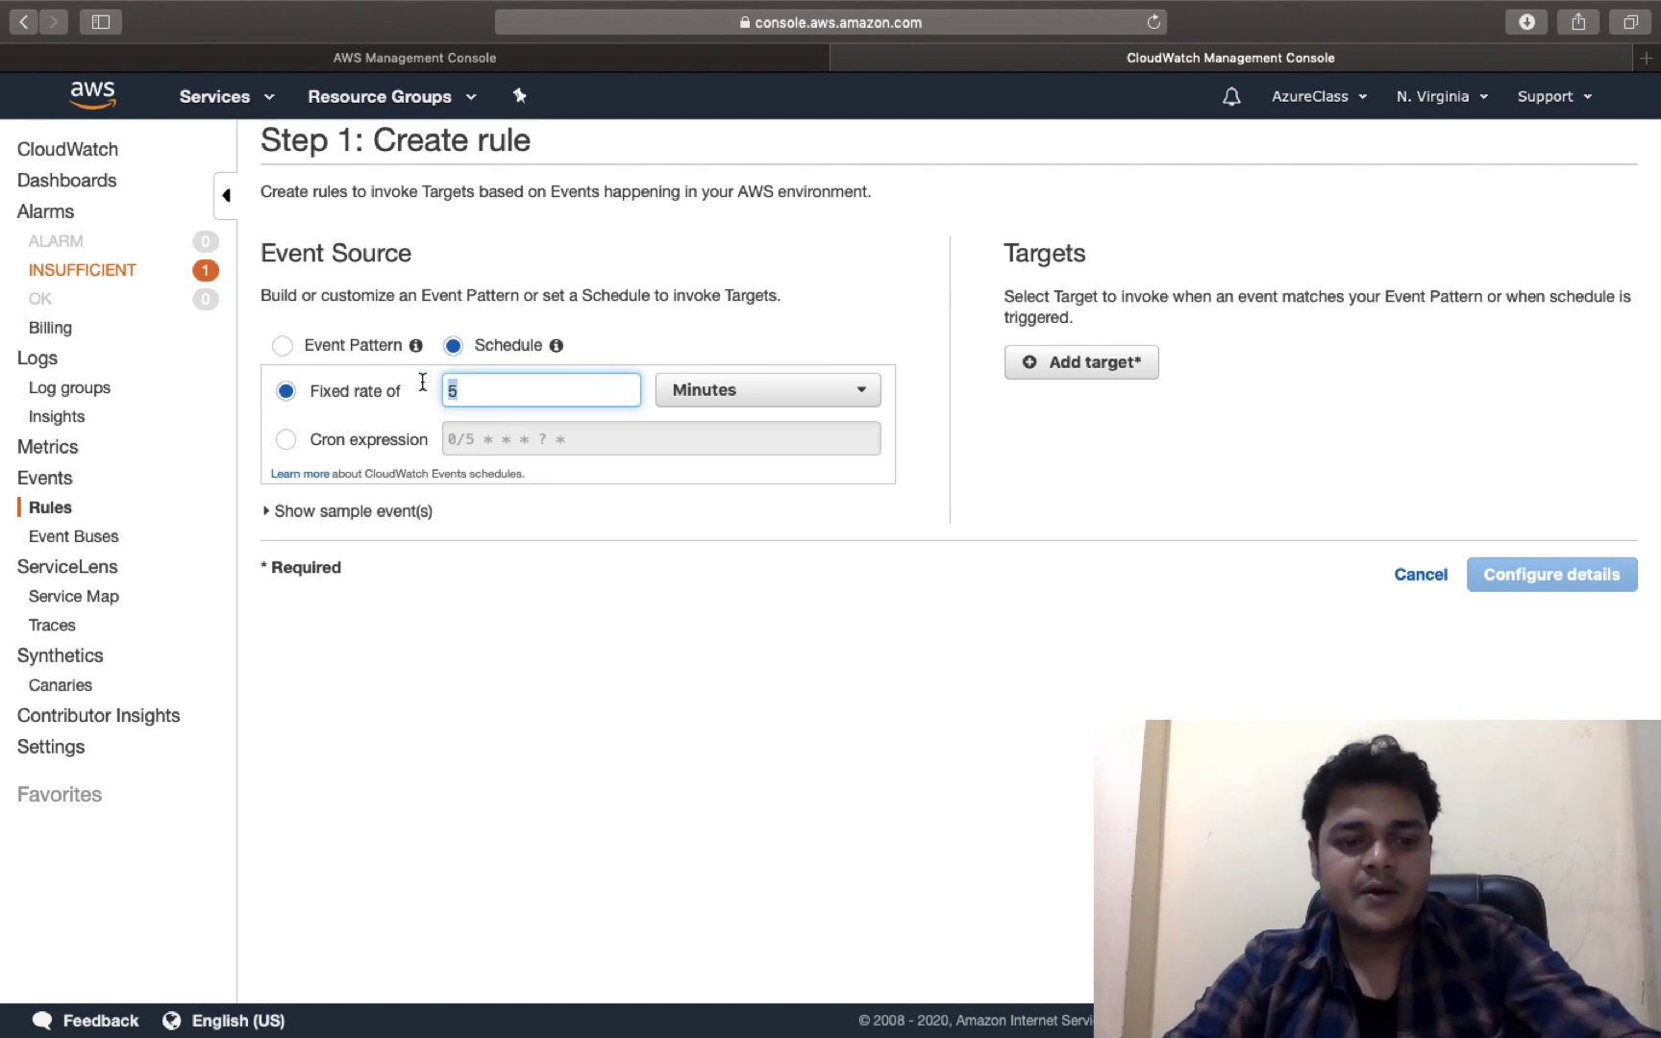
{"action": "left_click", "coordinate": [807, 341]}
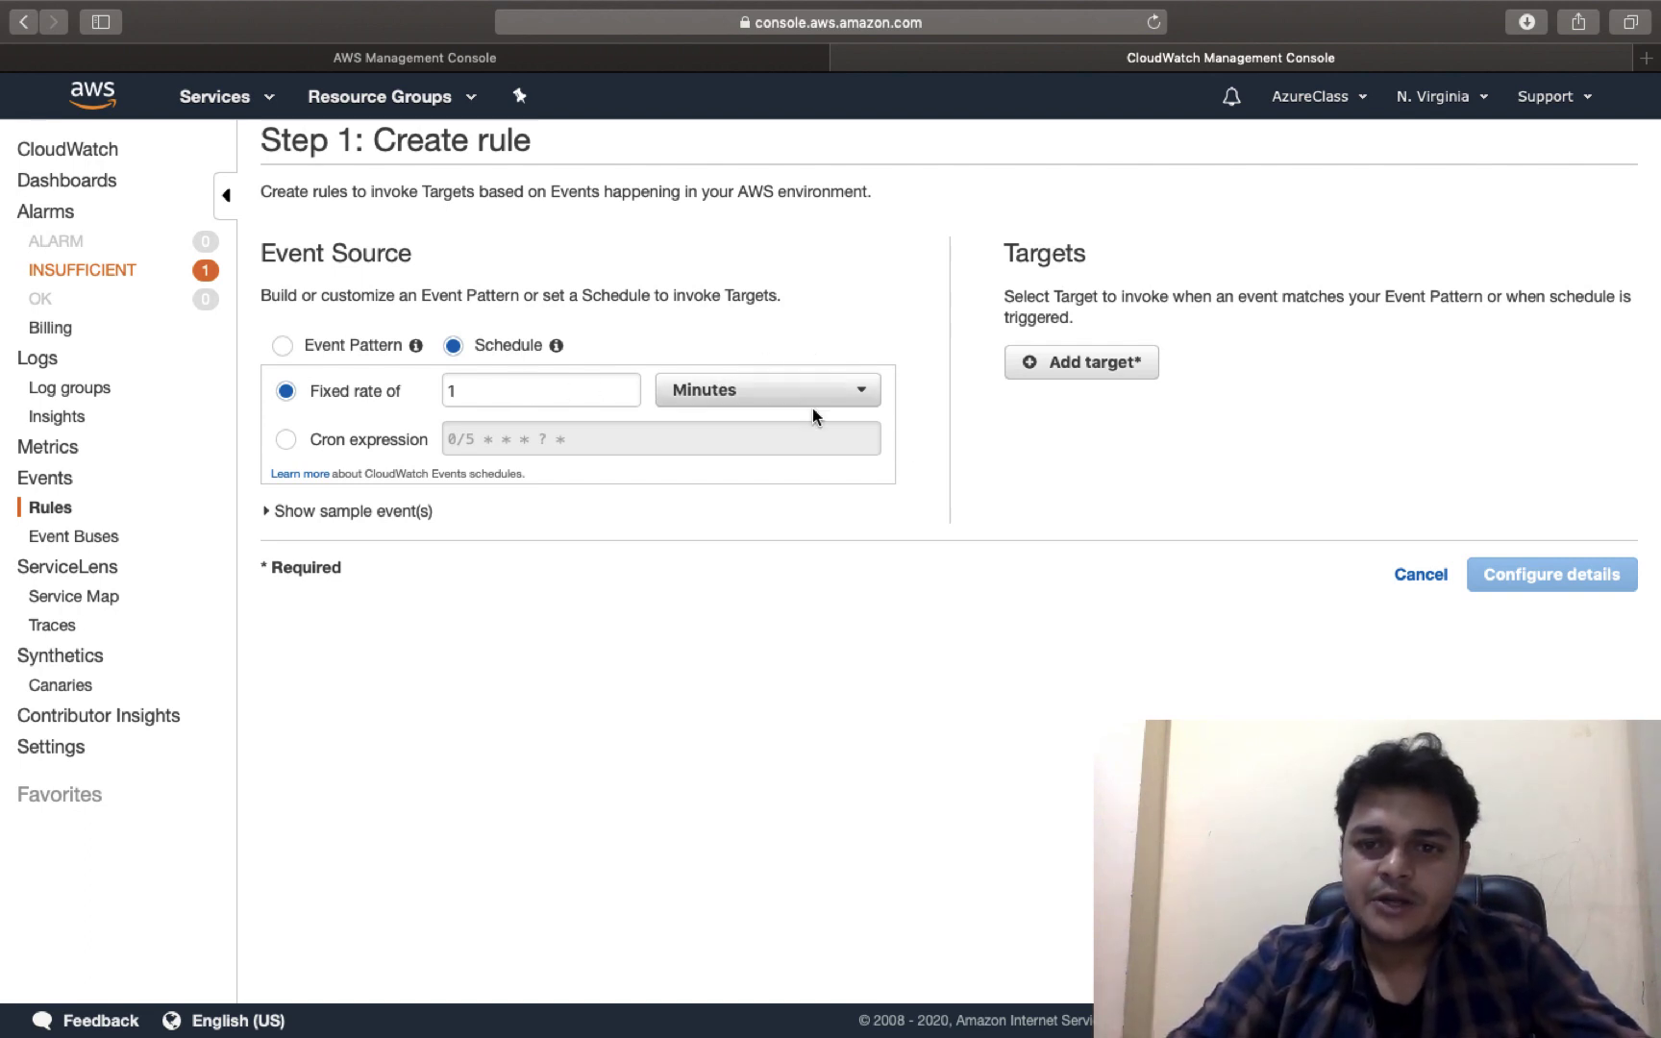
Step: Add an EC2 CreateSnapshot API call target for volume vol-01e23510bc3fc0dc0 and continue to the rule details
{"action": "left_click", "coordinate": [1073, 364]}
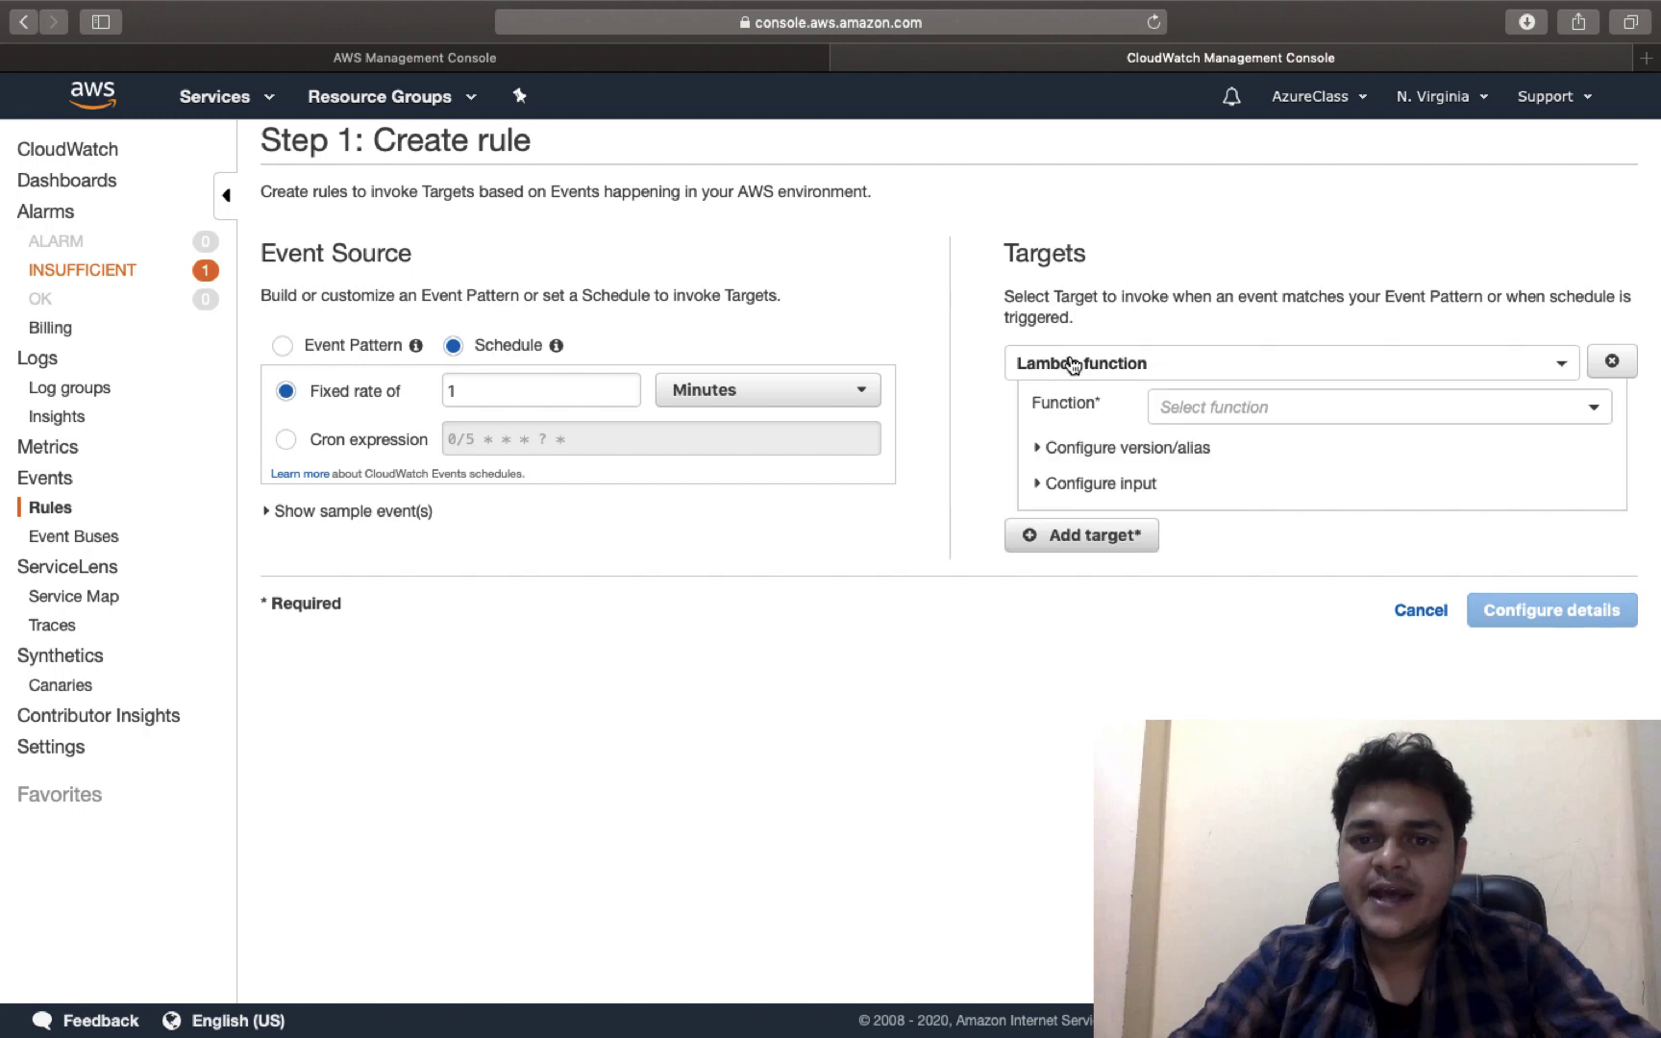
{"action": "left_click", "coordinate": [1242, 356]}
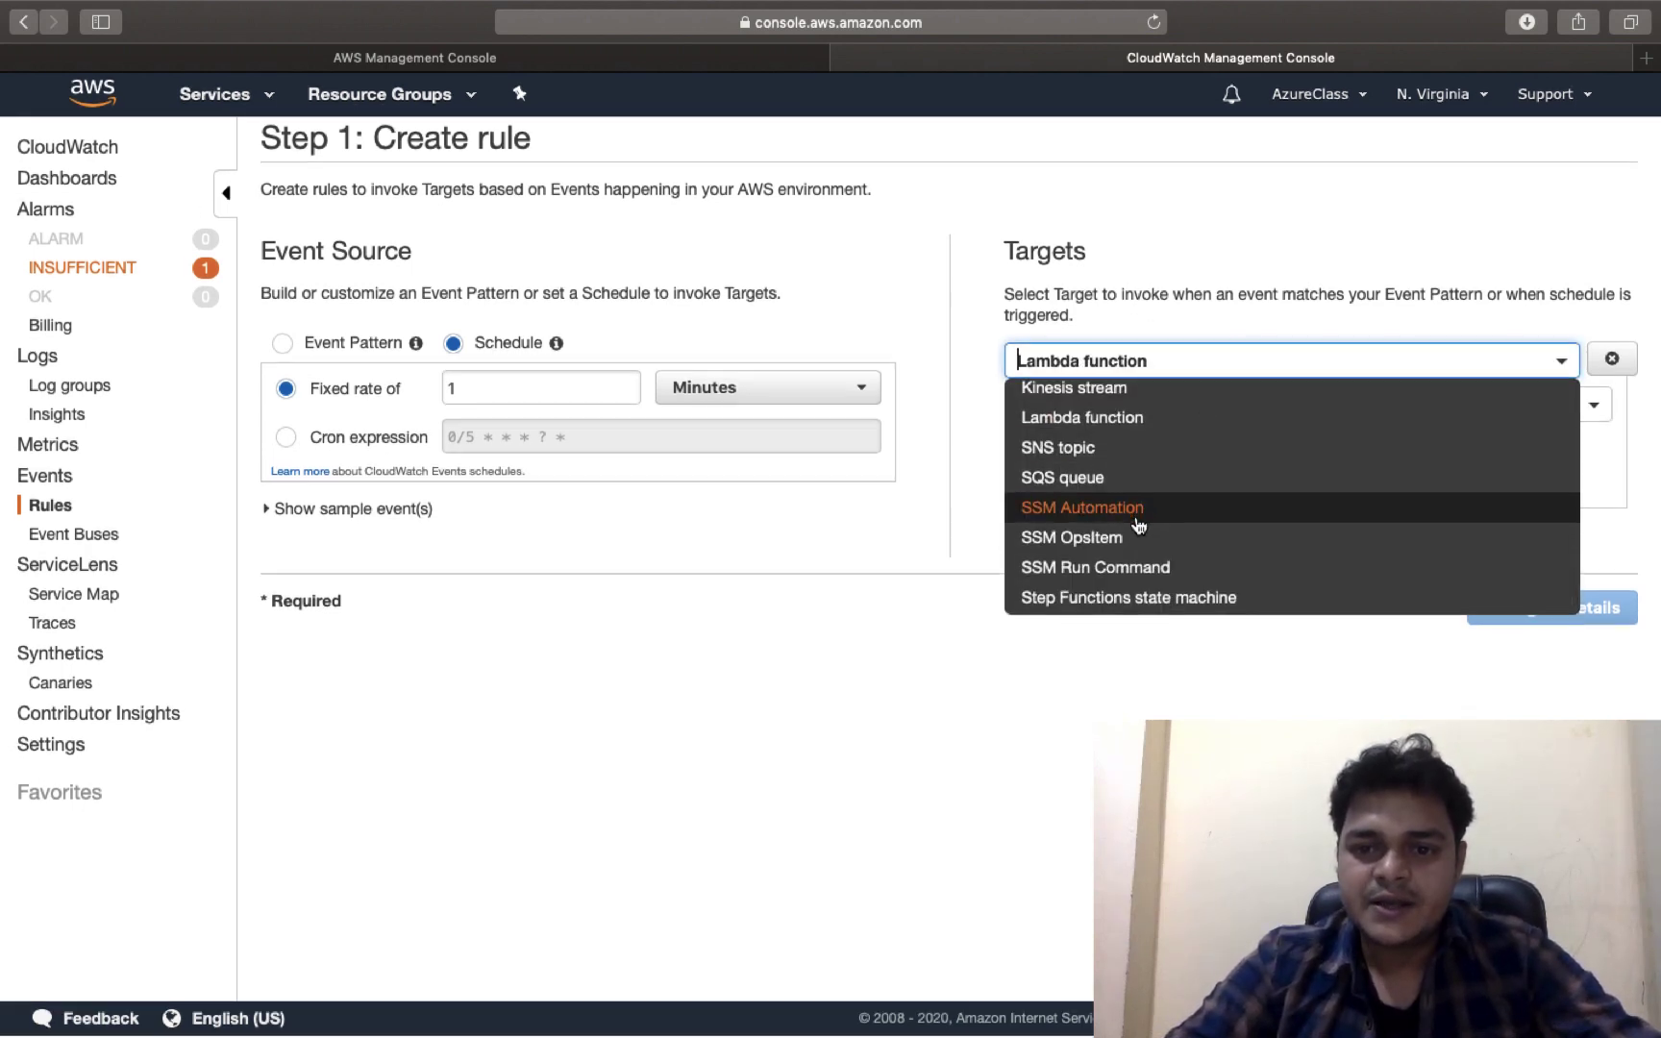
{"action": "scroll", "coordinate": [1163, 558], "scroll_direction": "up", "scroll_amount": 1}
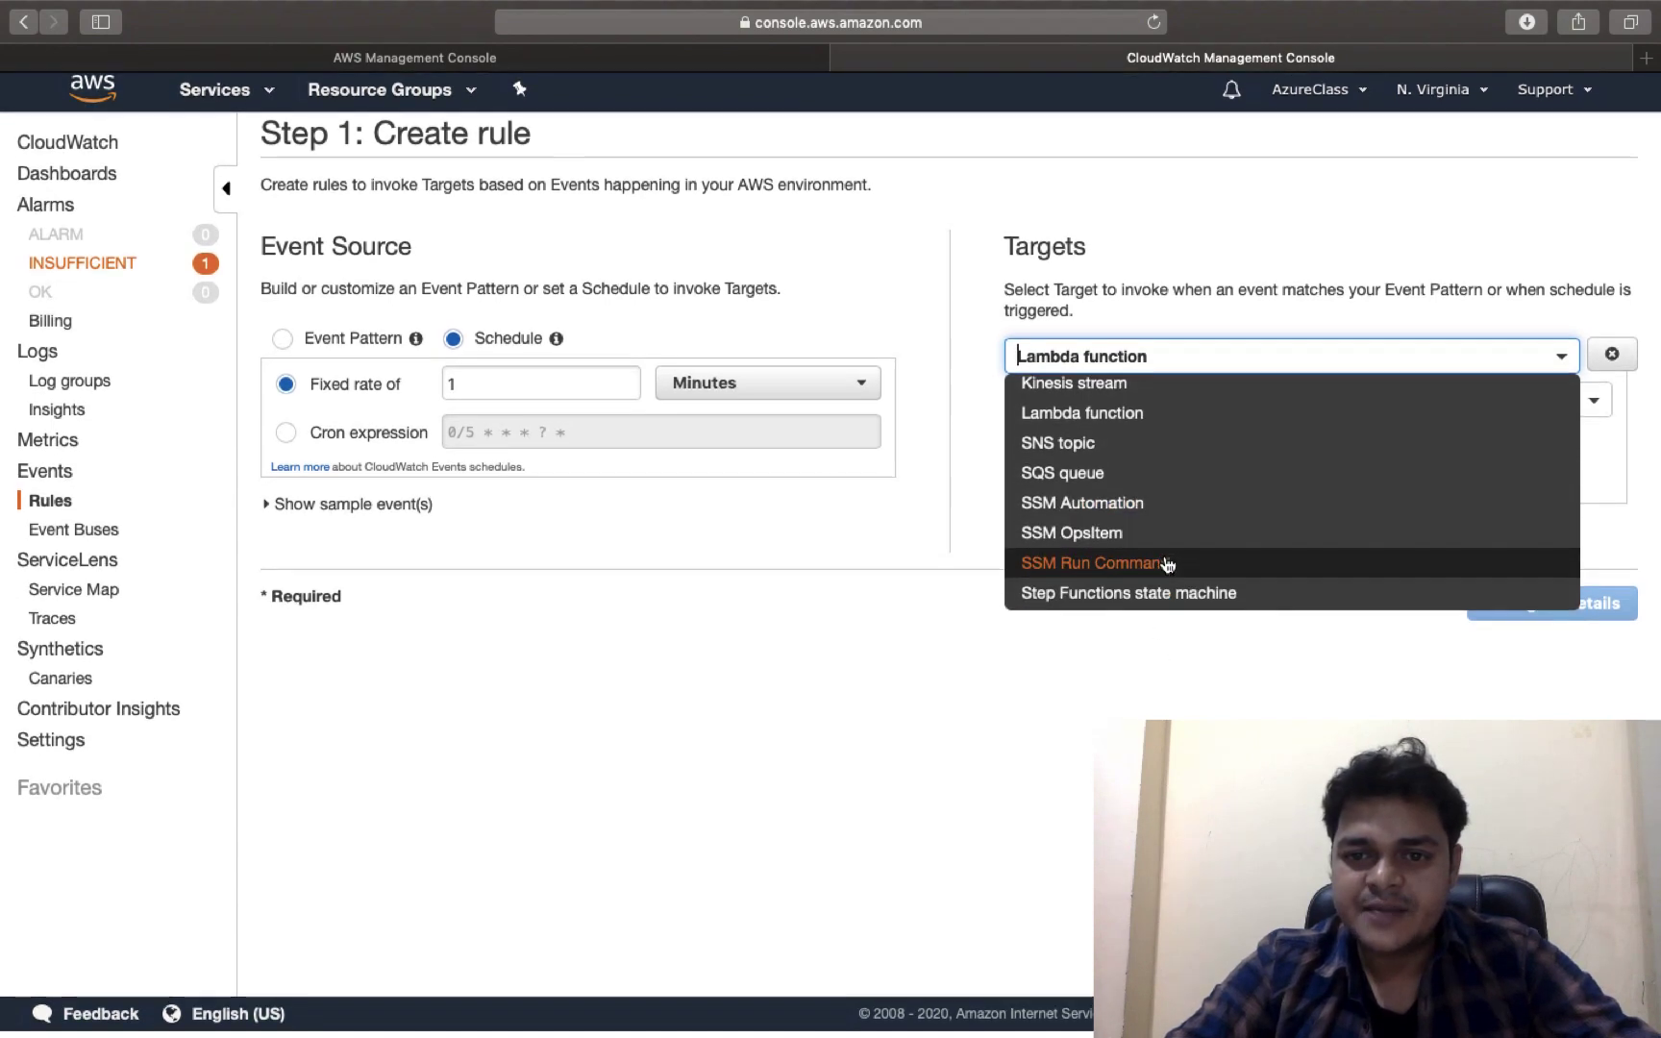
{"action": "scroll", "coordinate": [1167, 565], "scroll_direction": "up", "scroll_amount": 10}
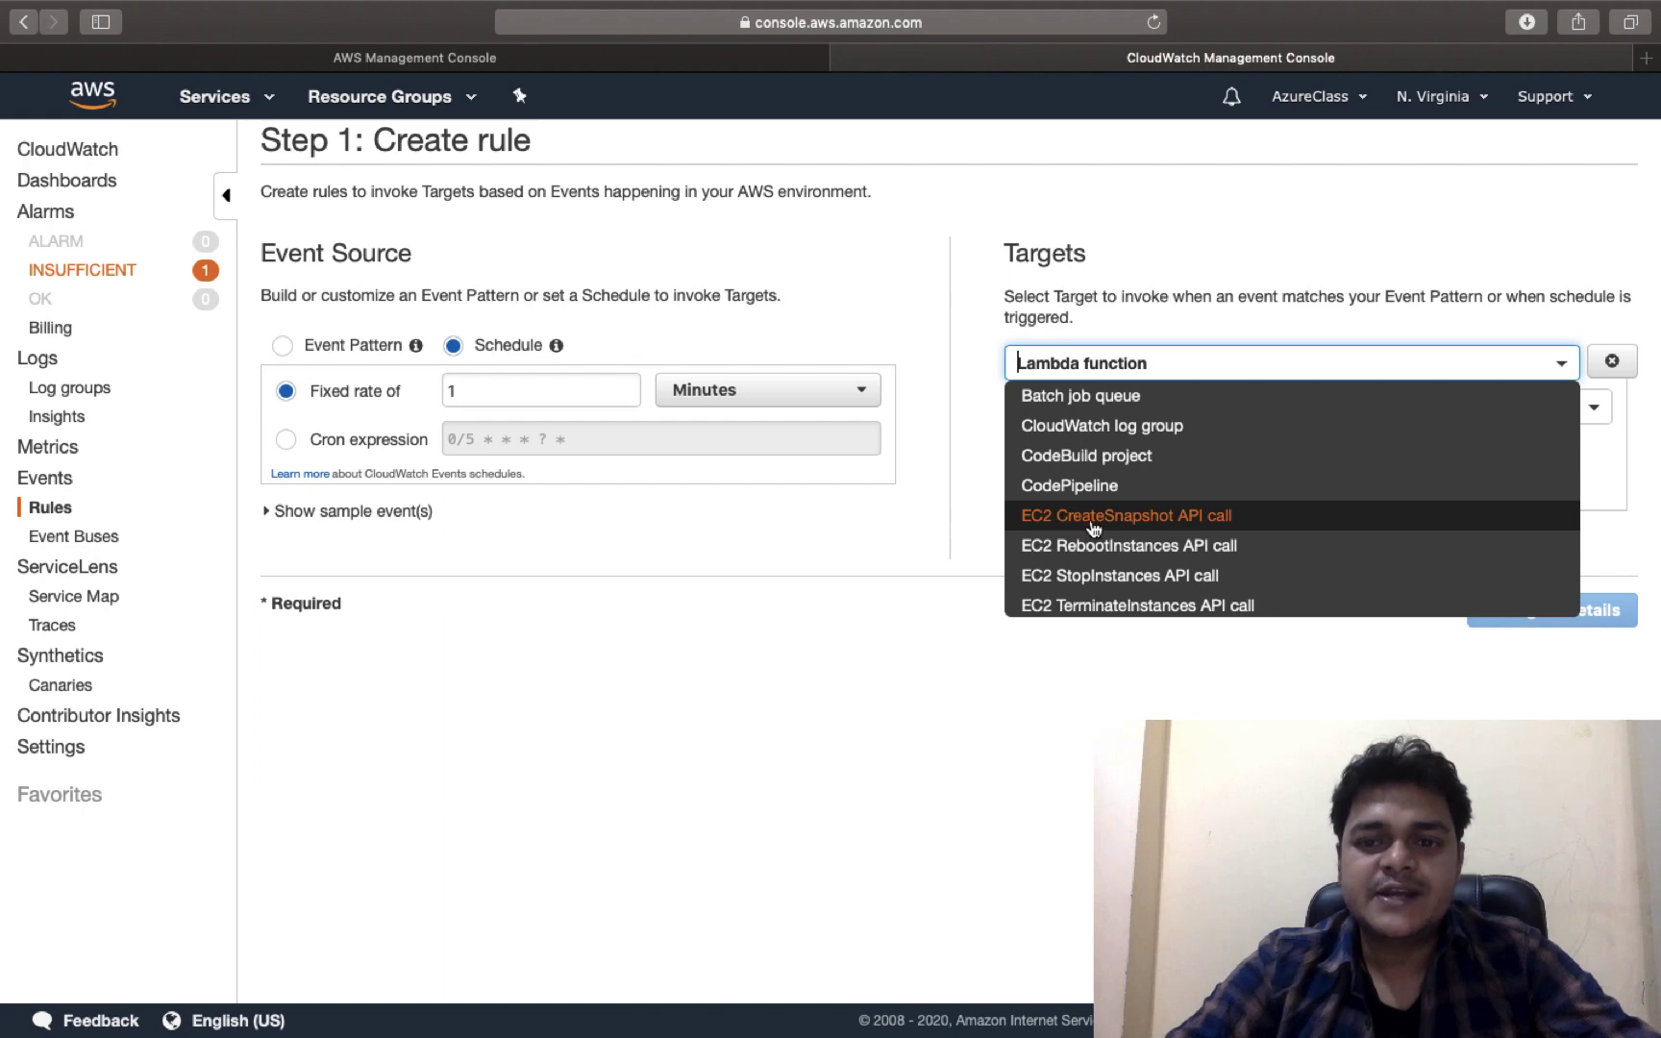
{"action": "left_click", "coordinate": [1193, 526]}
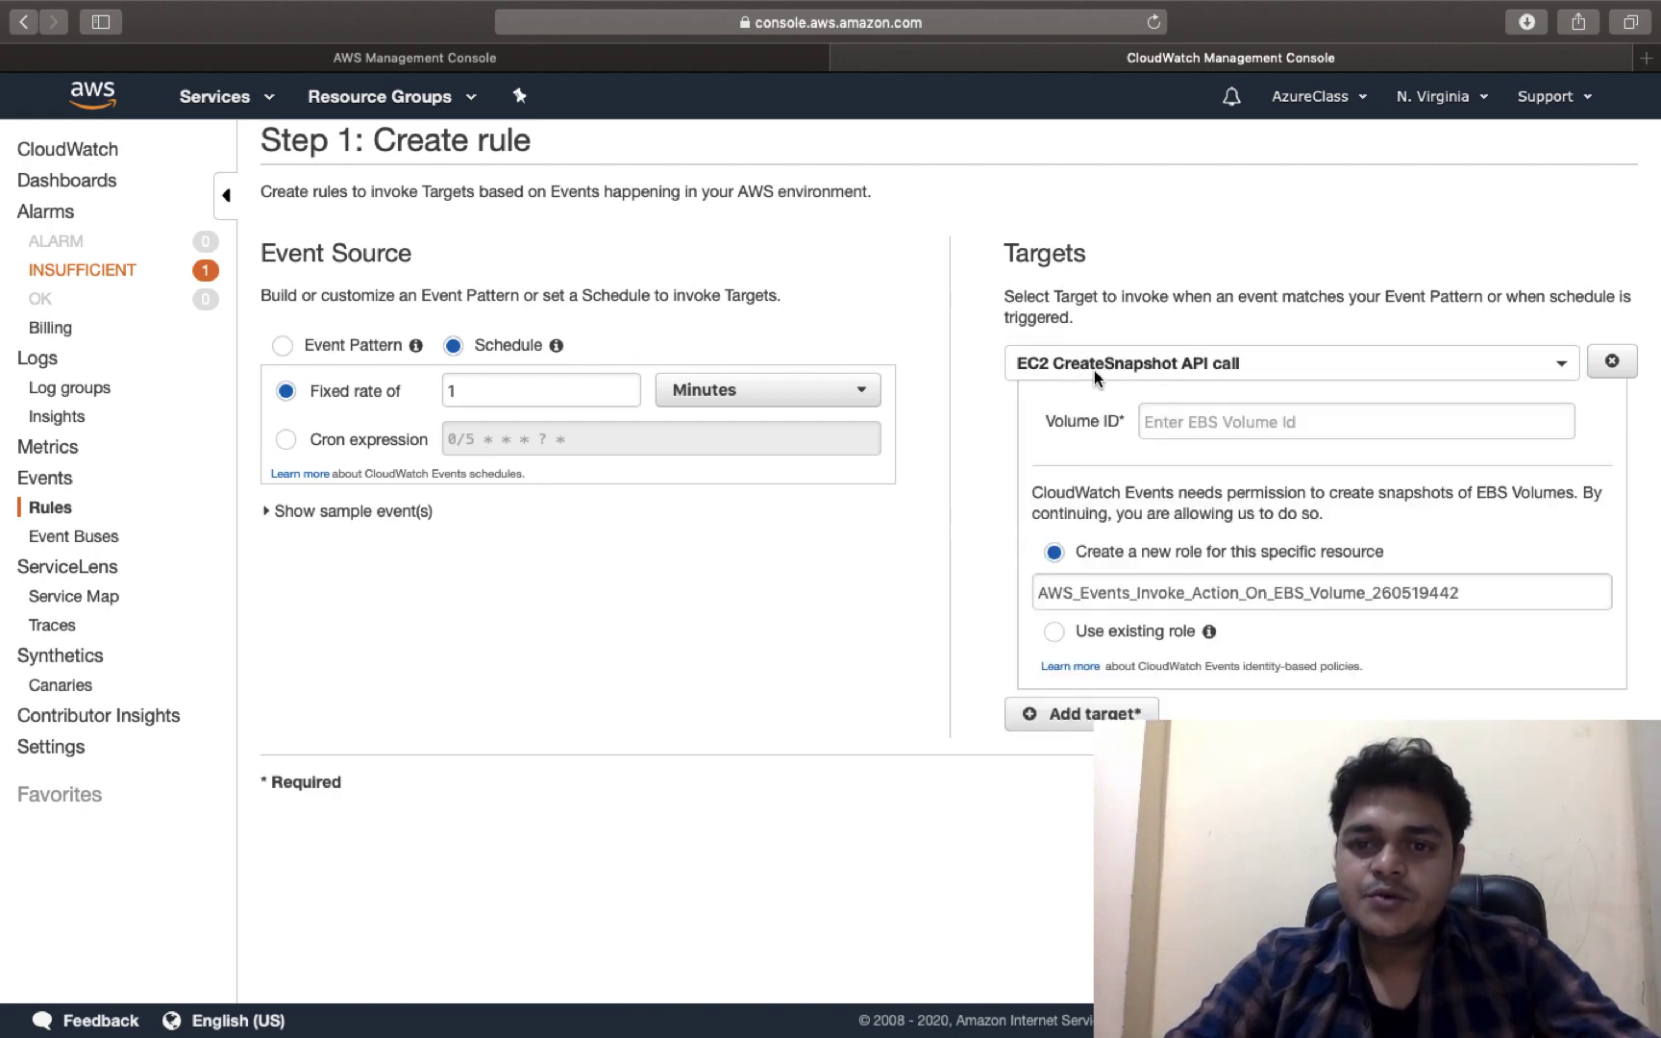
{"action": "left_click", "coordinate": [1200, 411]}
{"action": "type", "text": "vol-01e23510bc3fc0dc0"}
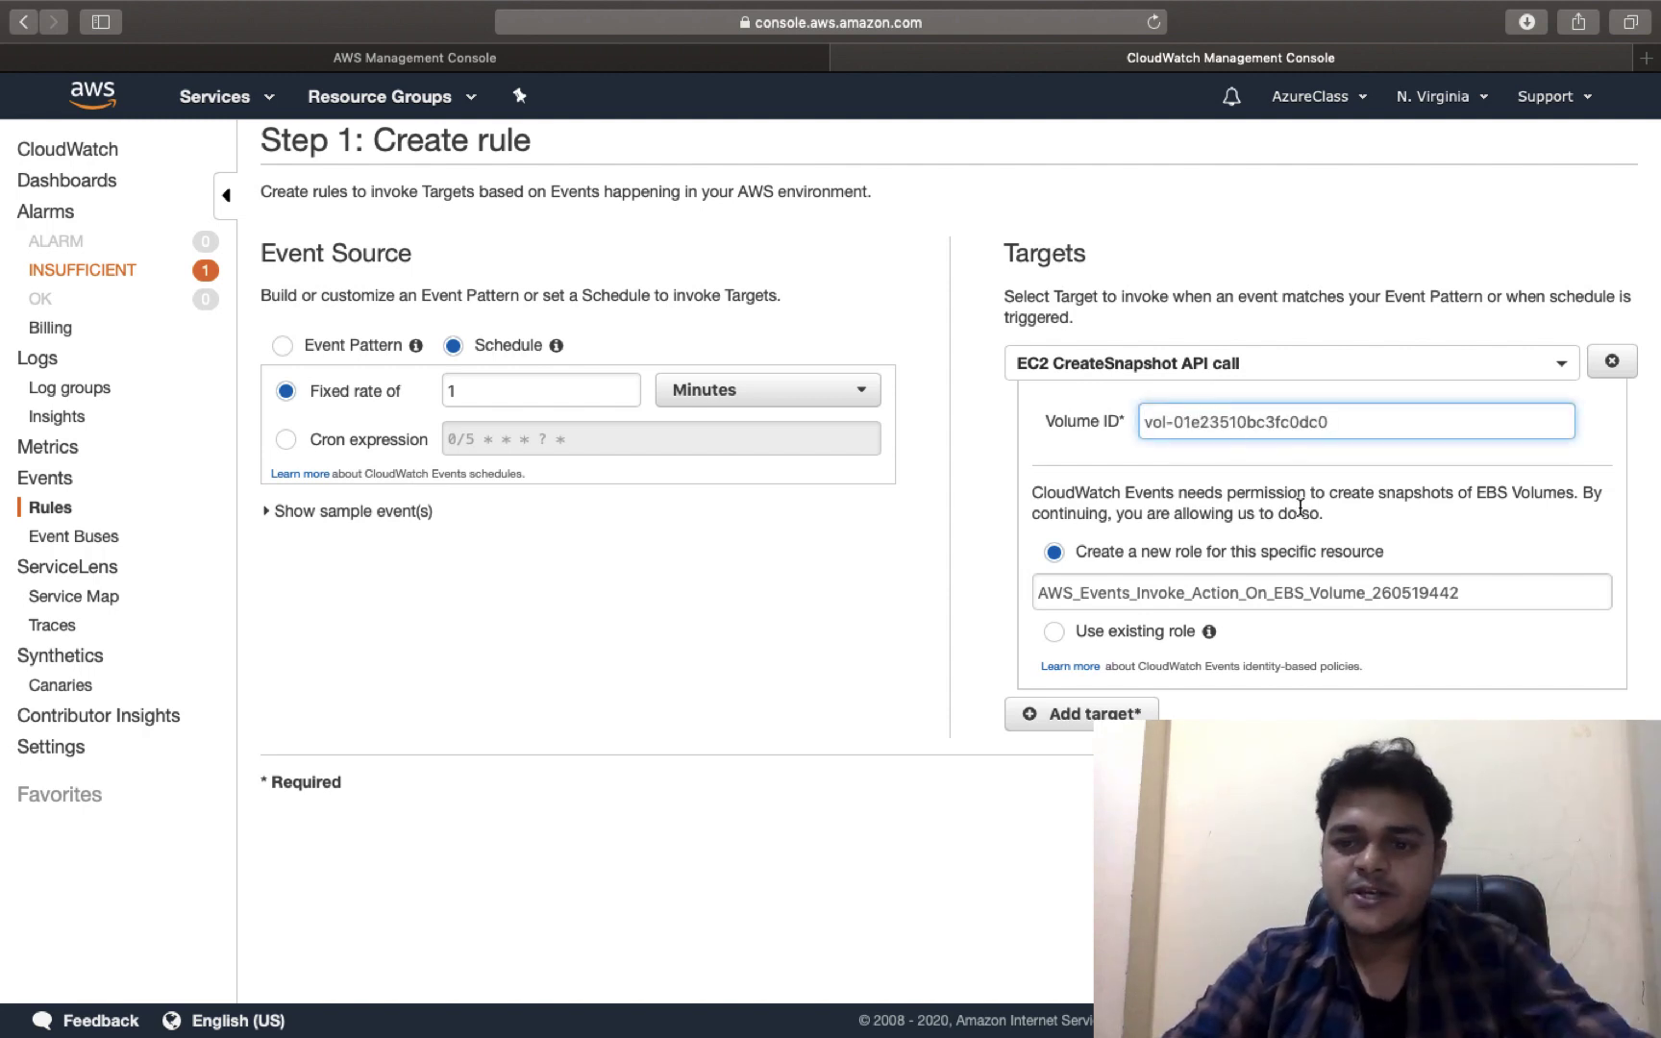
{"action": "left_click", "coordinate": [1326, 759]}
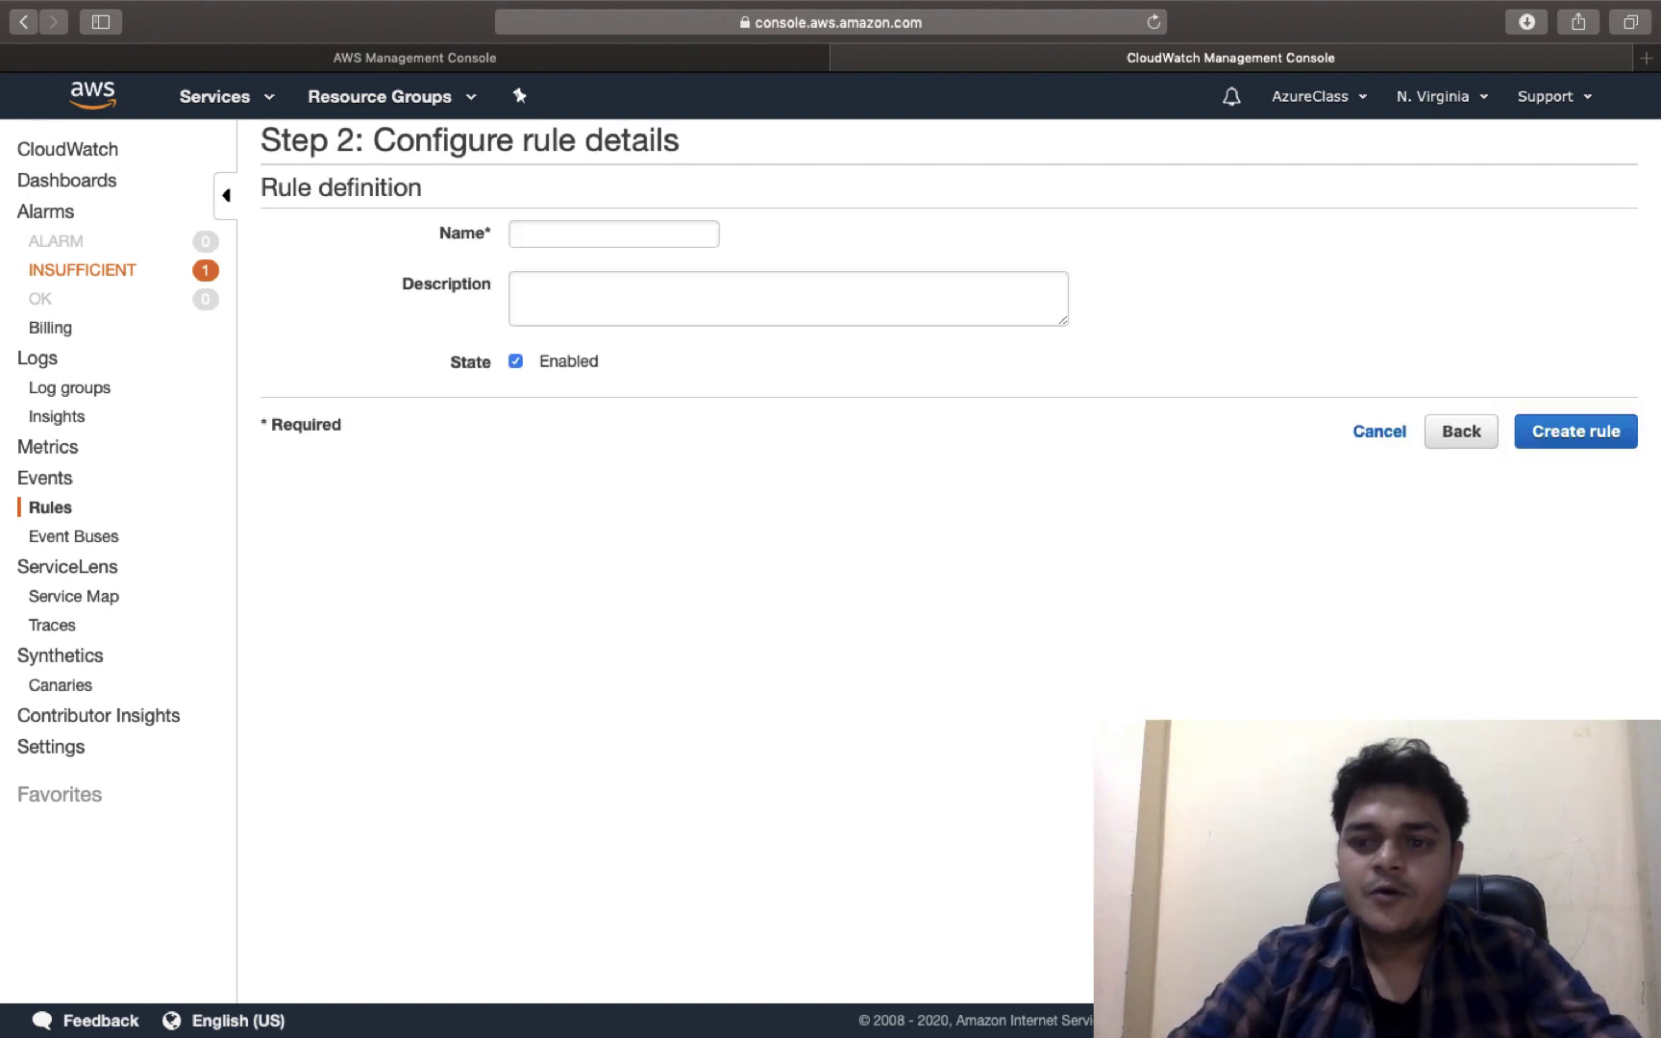
Step: Name the rule sch-snap, create it in the enabled state and refresh the rules list
{"action": "left_click", "coordinate": [563, 236]}
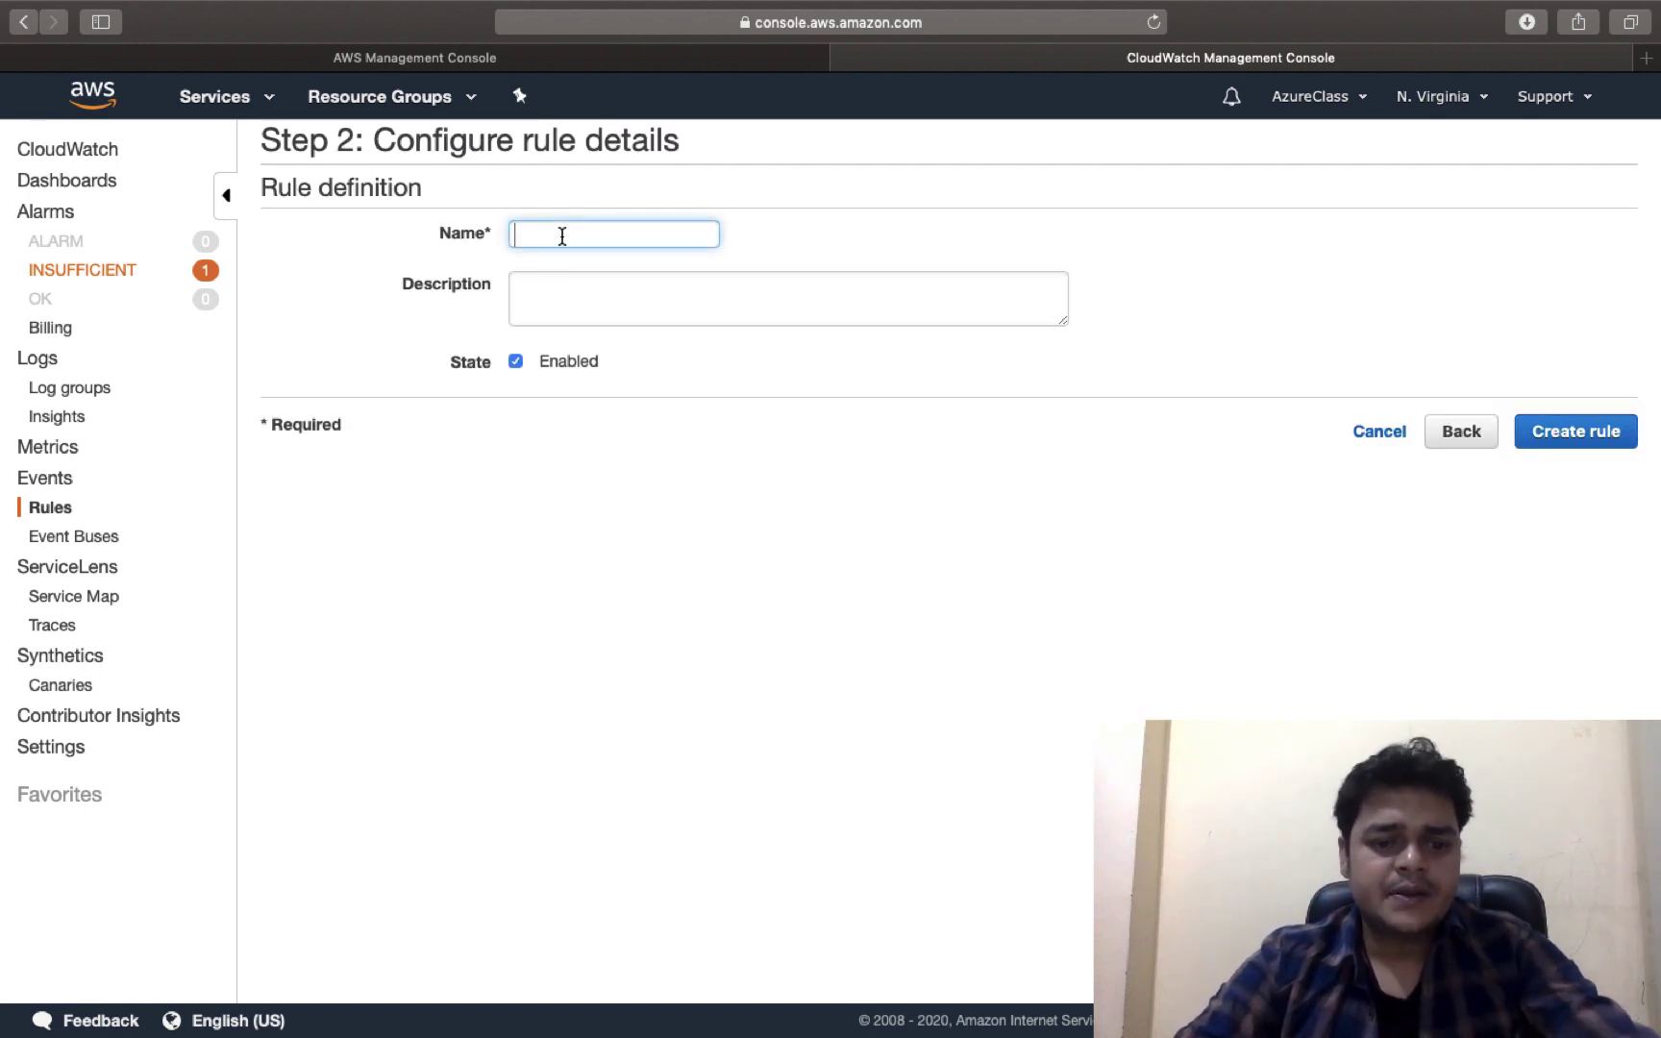
{"action": "type", "text": "sch"}
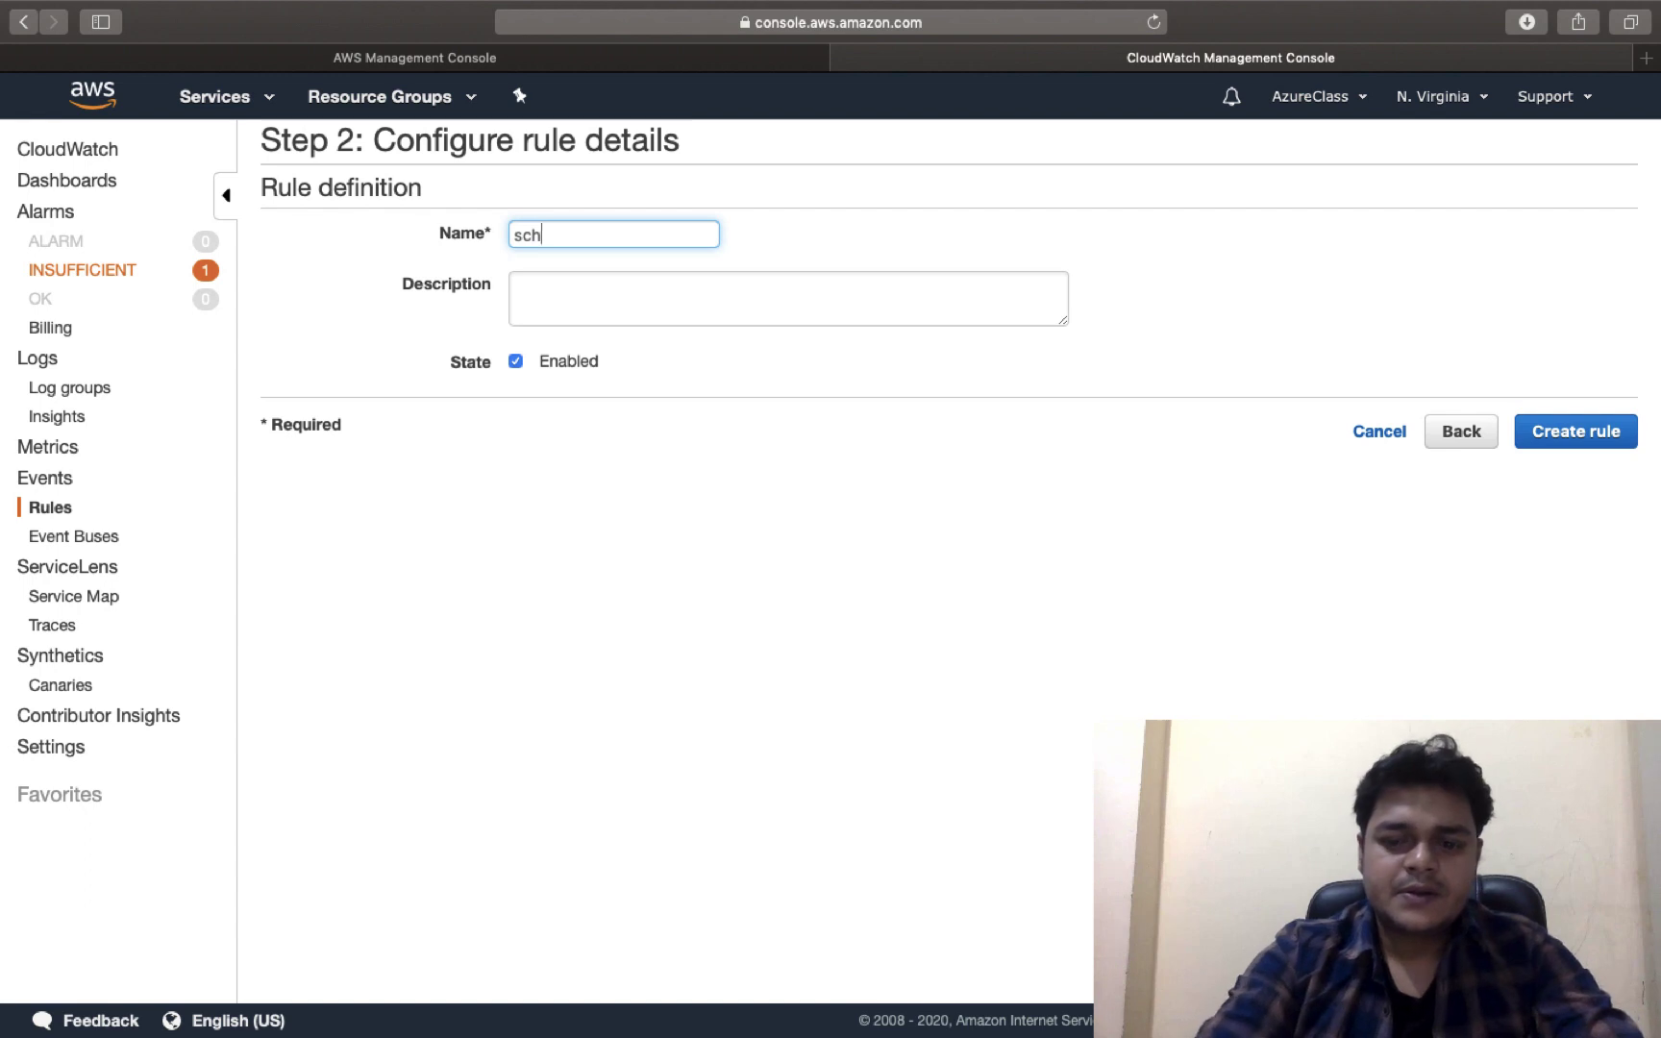
{"action": "type", "text": "-snap"}
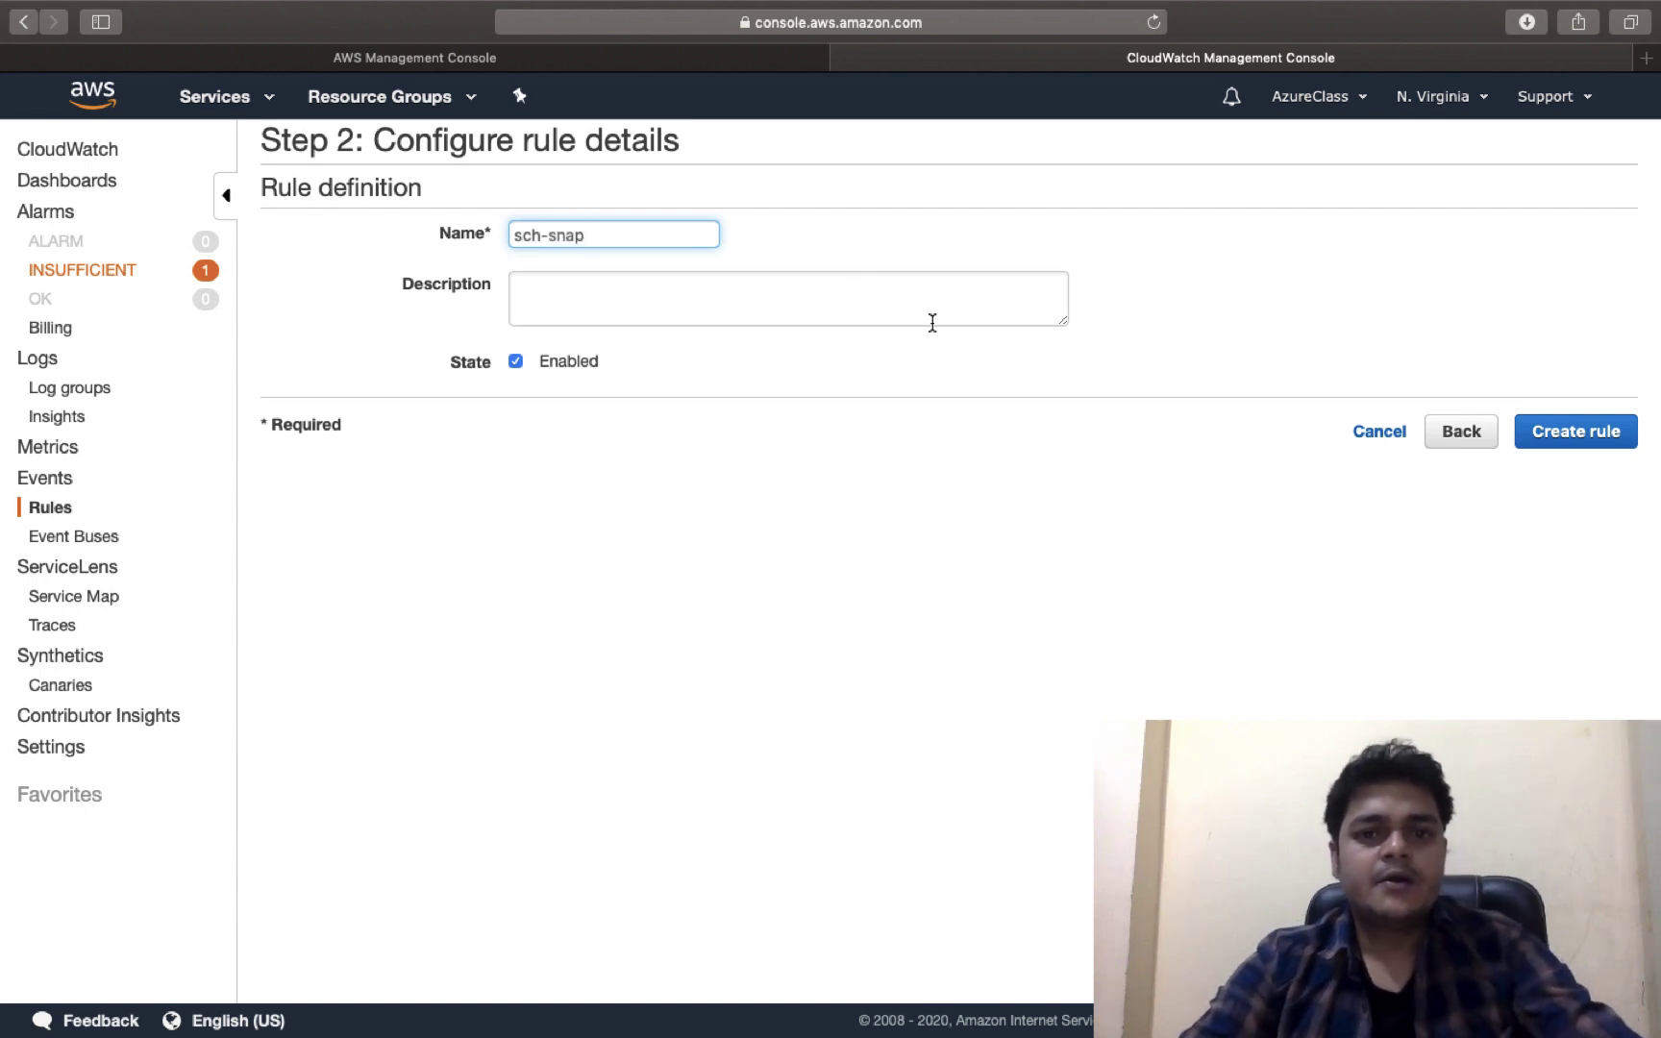
{"action": "left_click", "coordinate": [1567, 442]}
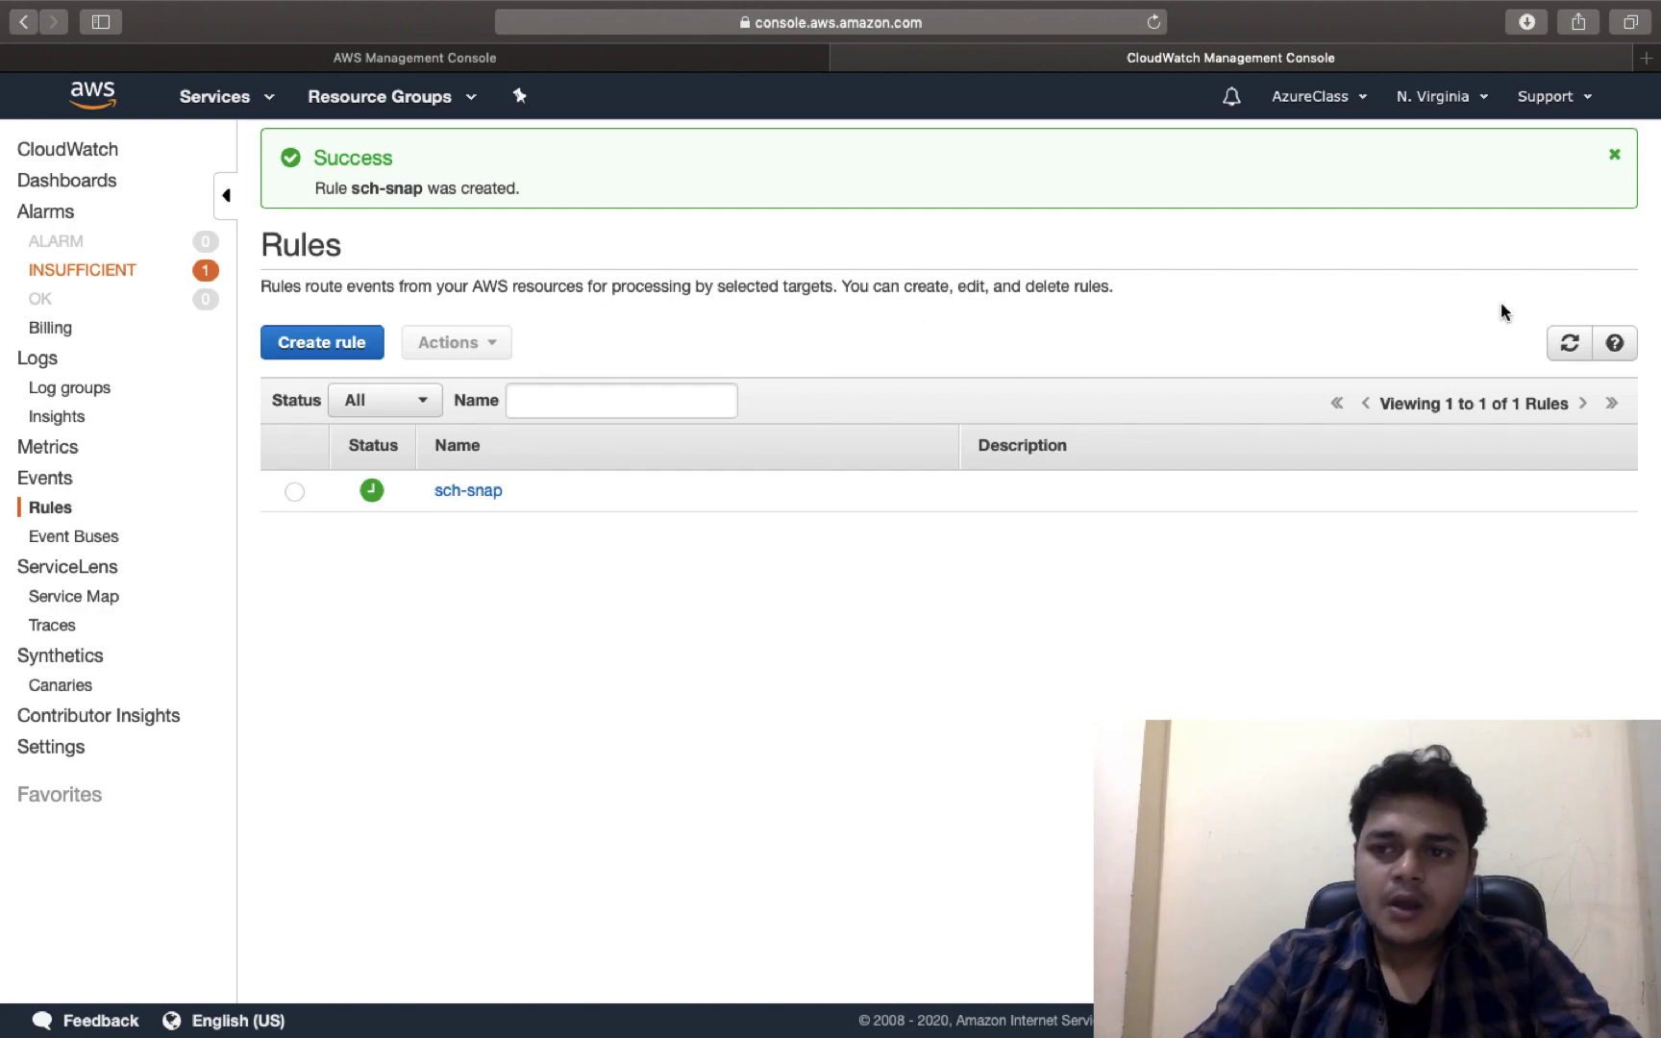
{"action": "left_click", "coordinate": [1569, 343]}
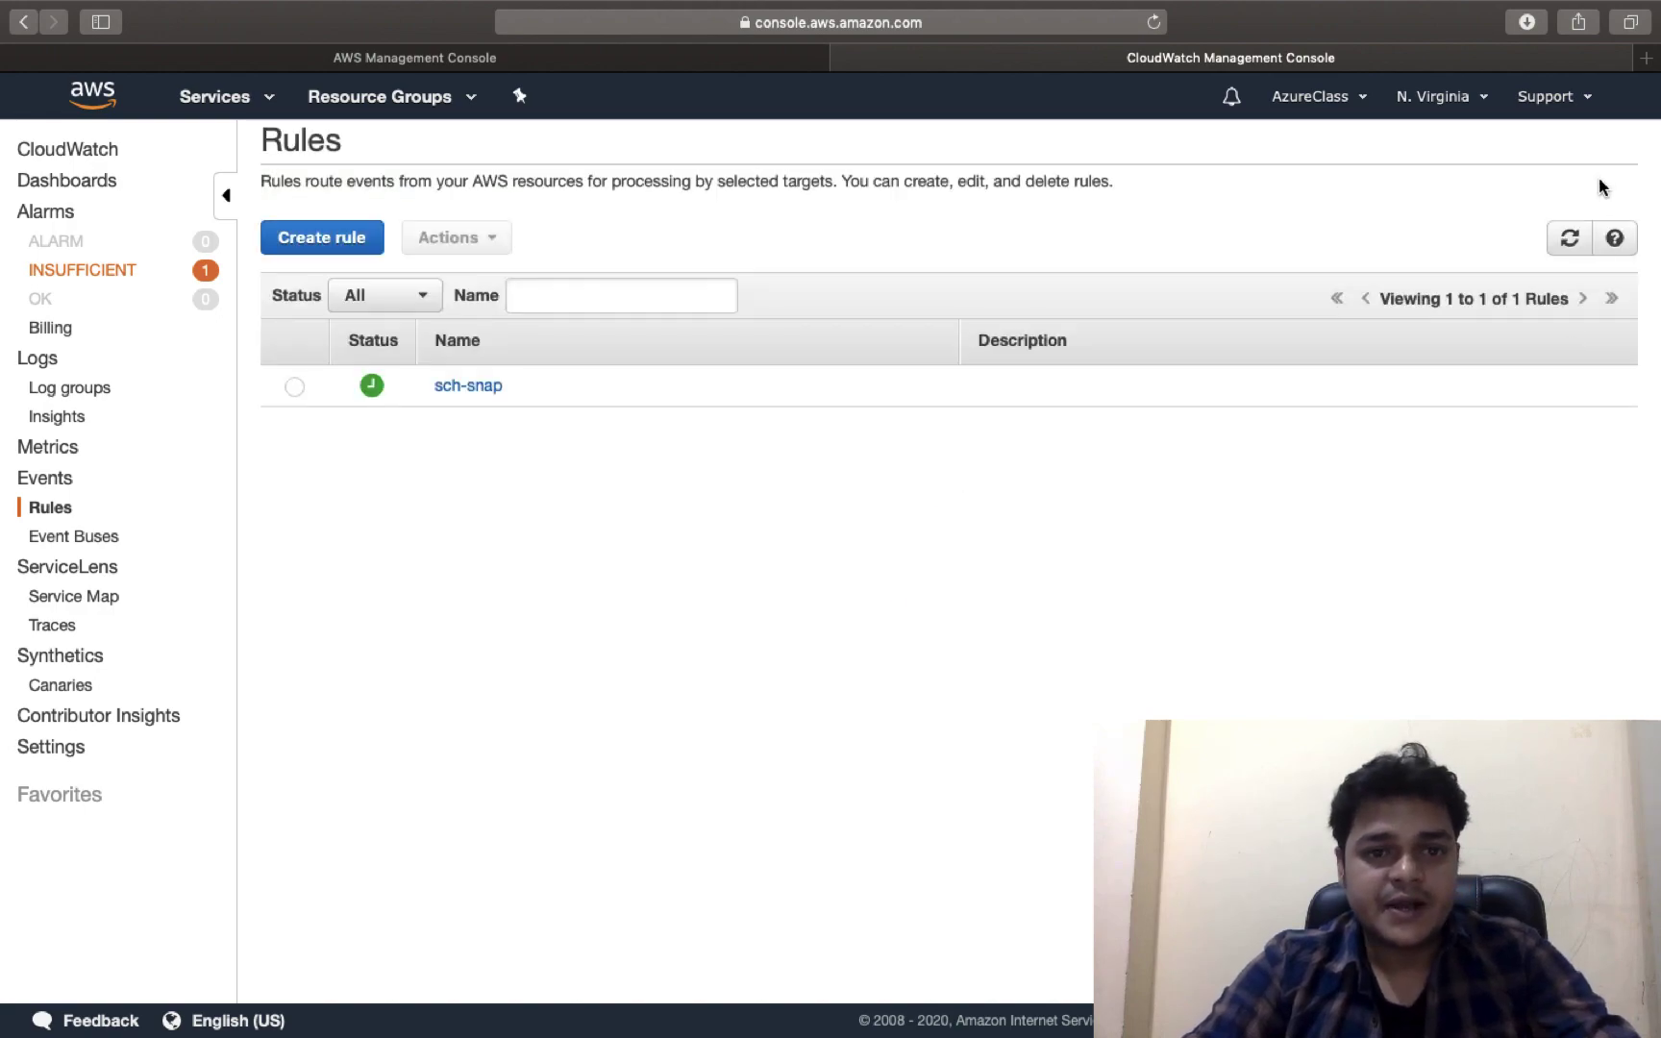
{"action": "key", "text": "ctrl+Left"}
{"action": "key", "text": "ctrl+Right"}
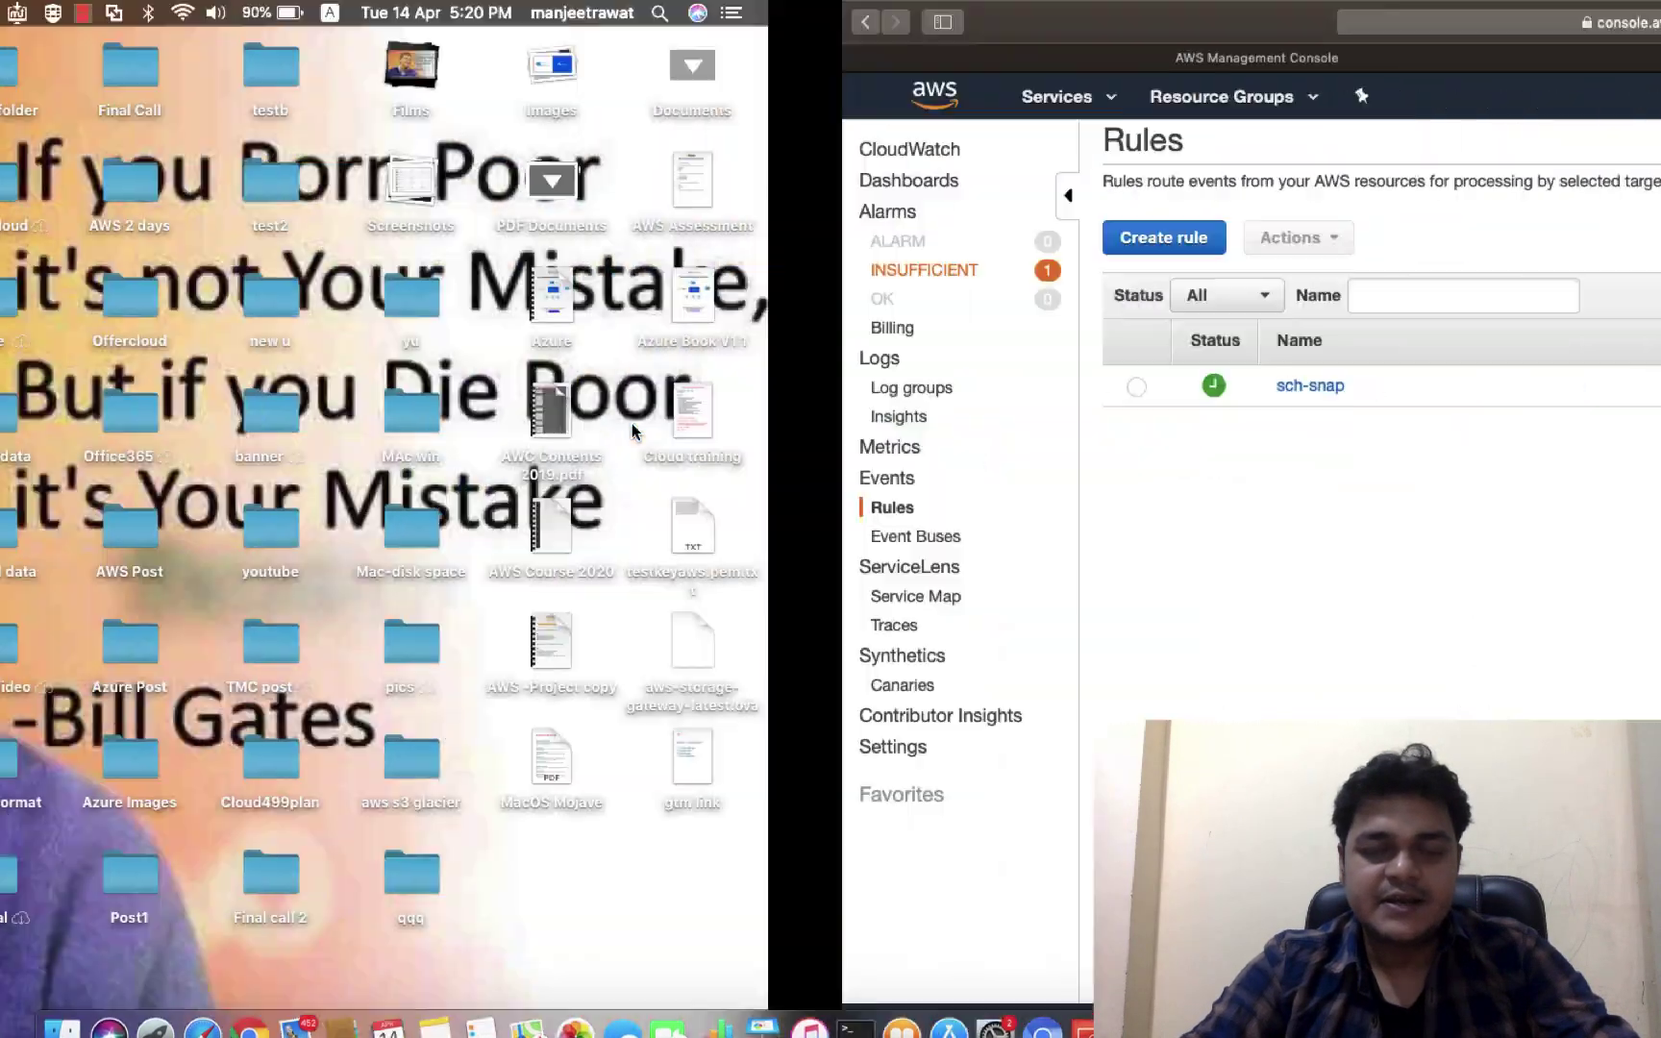
Step: Open the EC2 dashboard in the other AWS console tab and show the snapshots list
{"action": "left_click", "coordinate": [407, 57]}
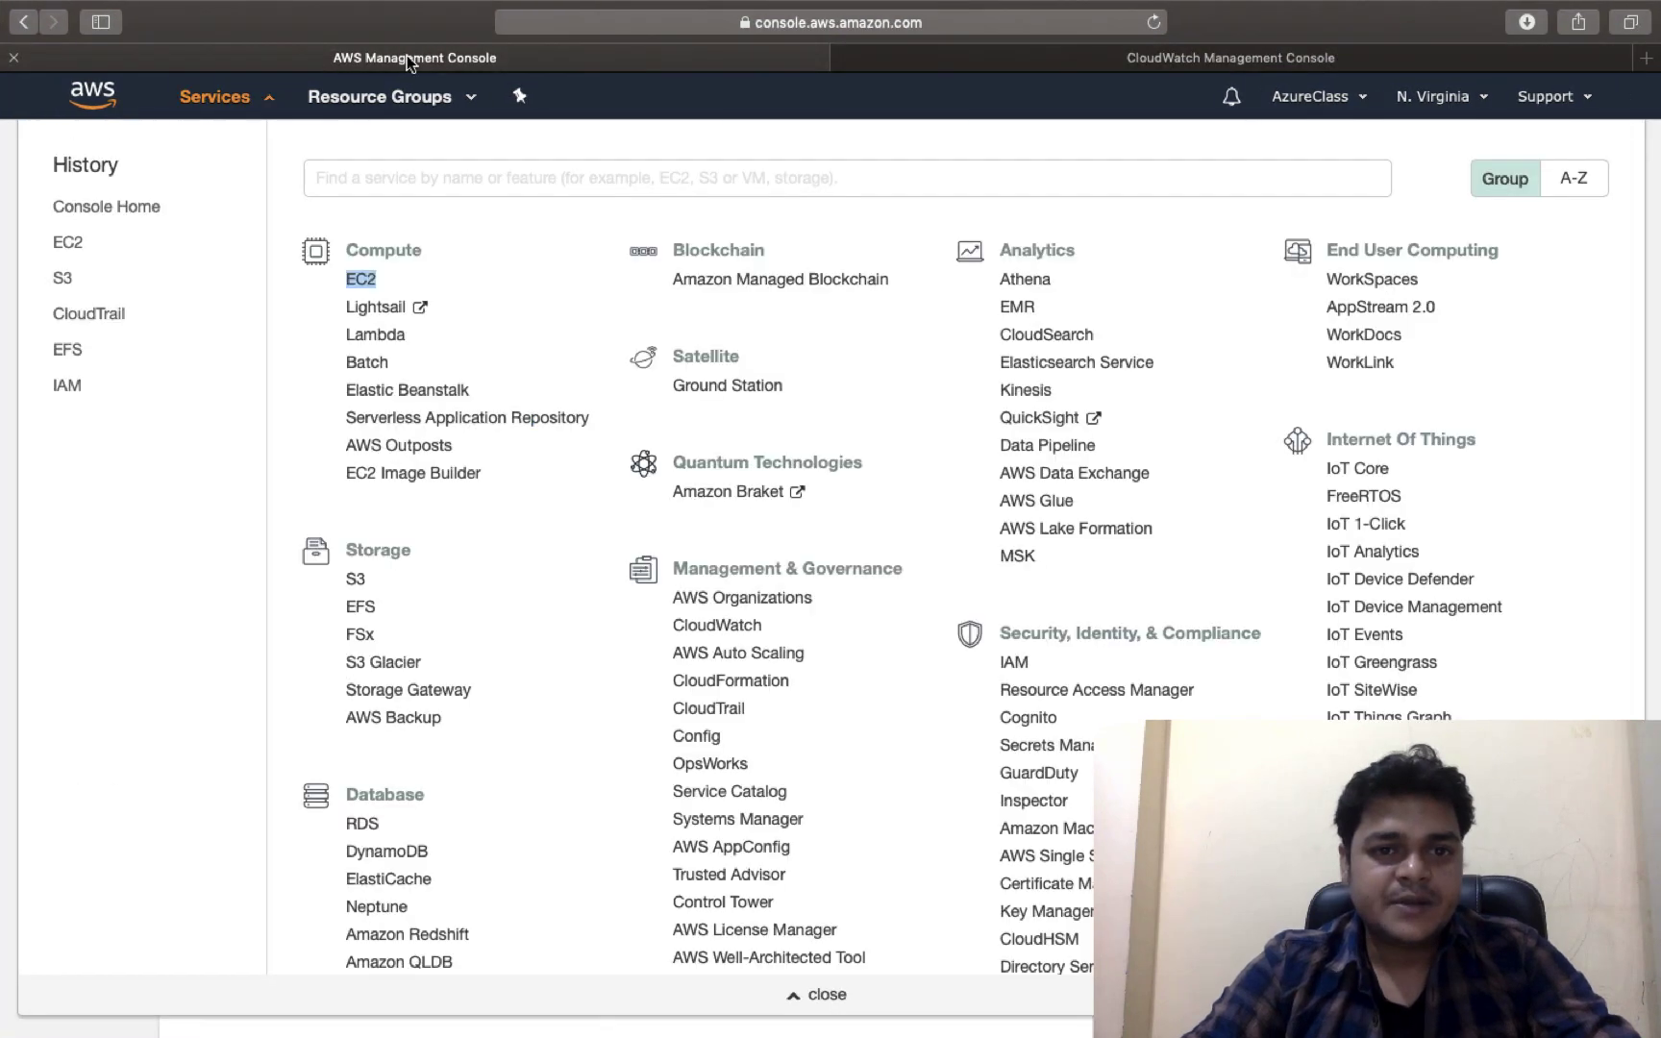
{"action": "left_click", "coordinate": [364, 279]}
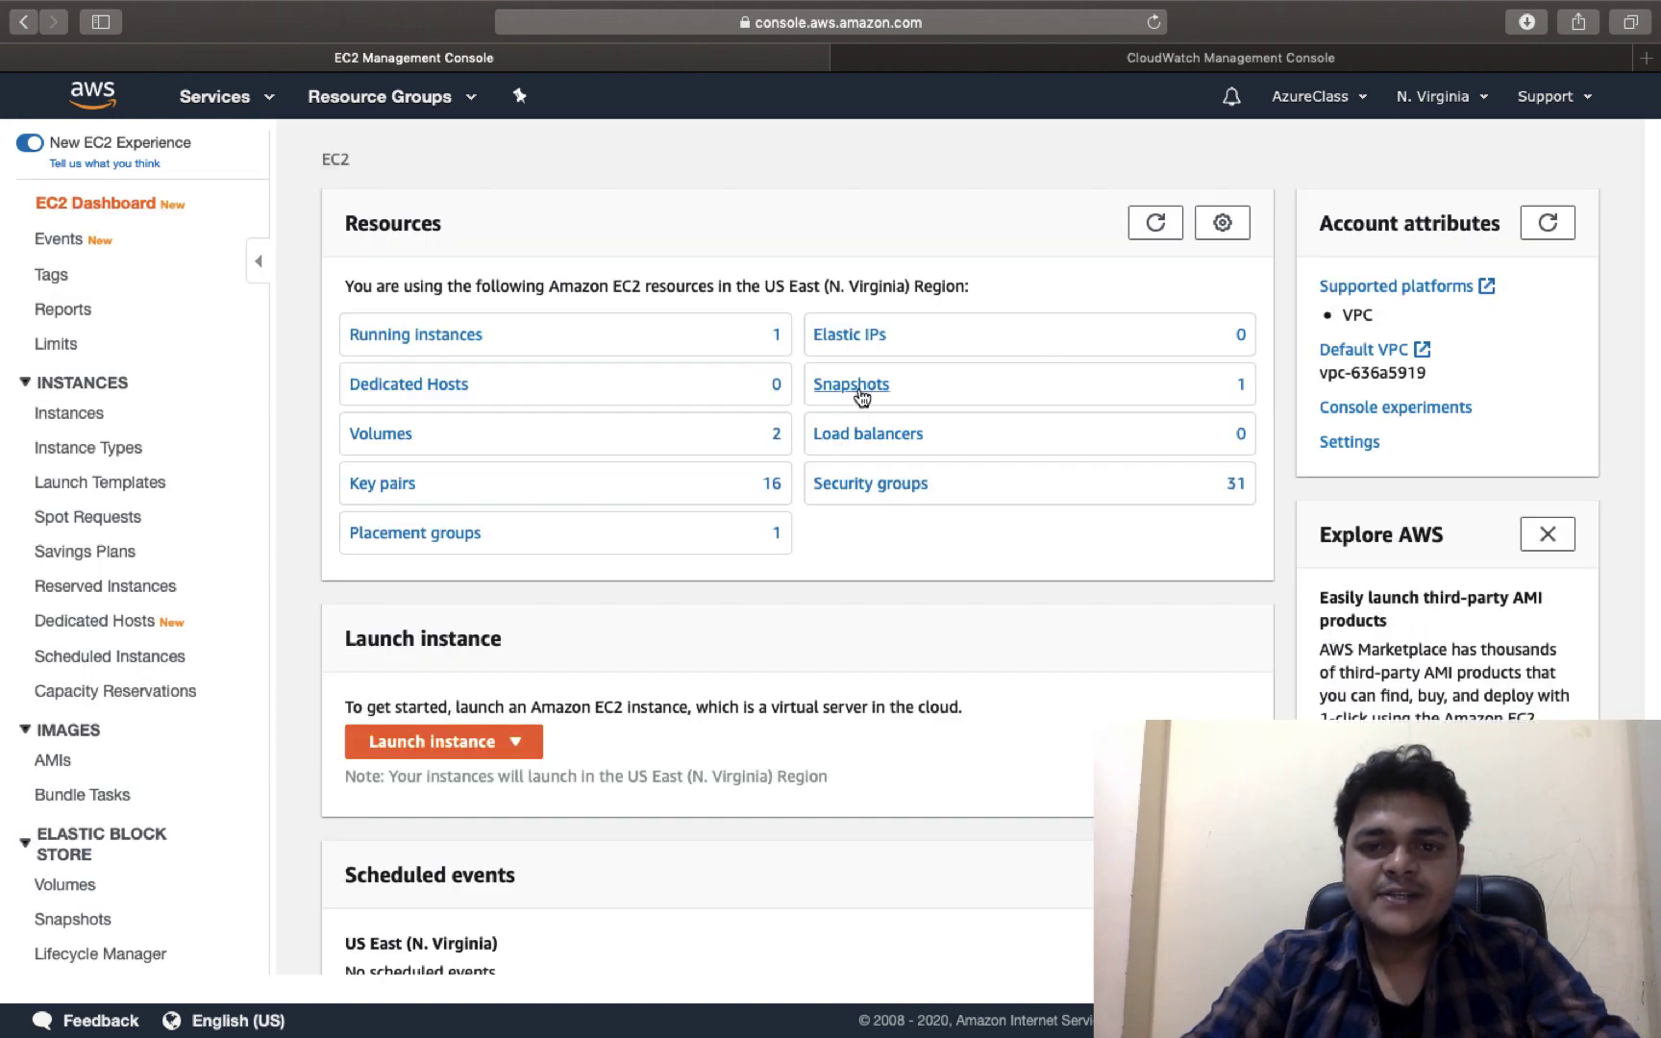
{"action": "left_click", "coordinate": [852, 384]}
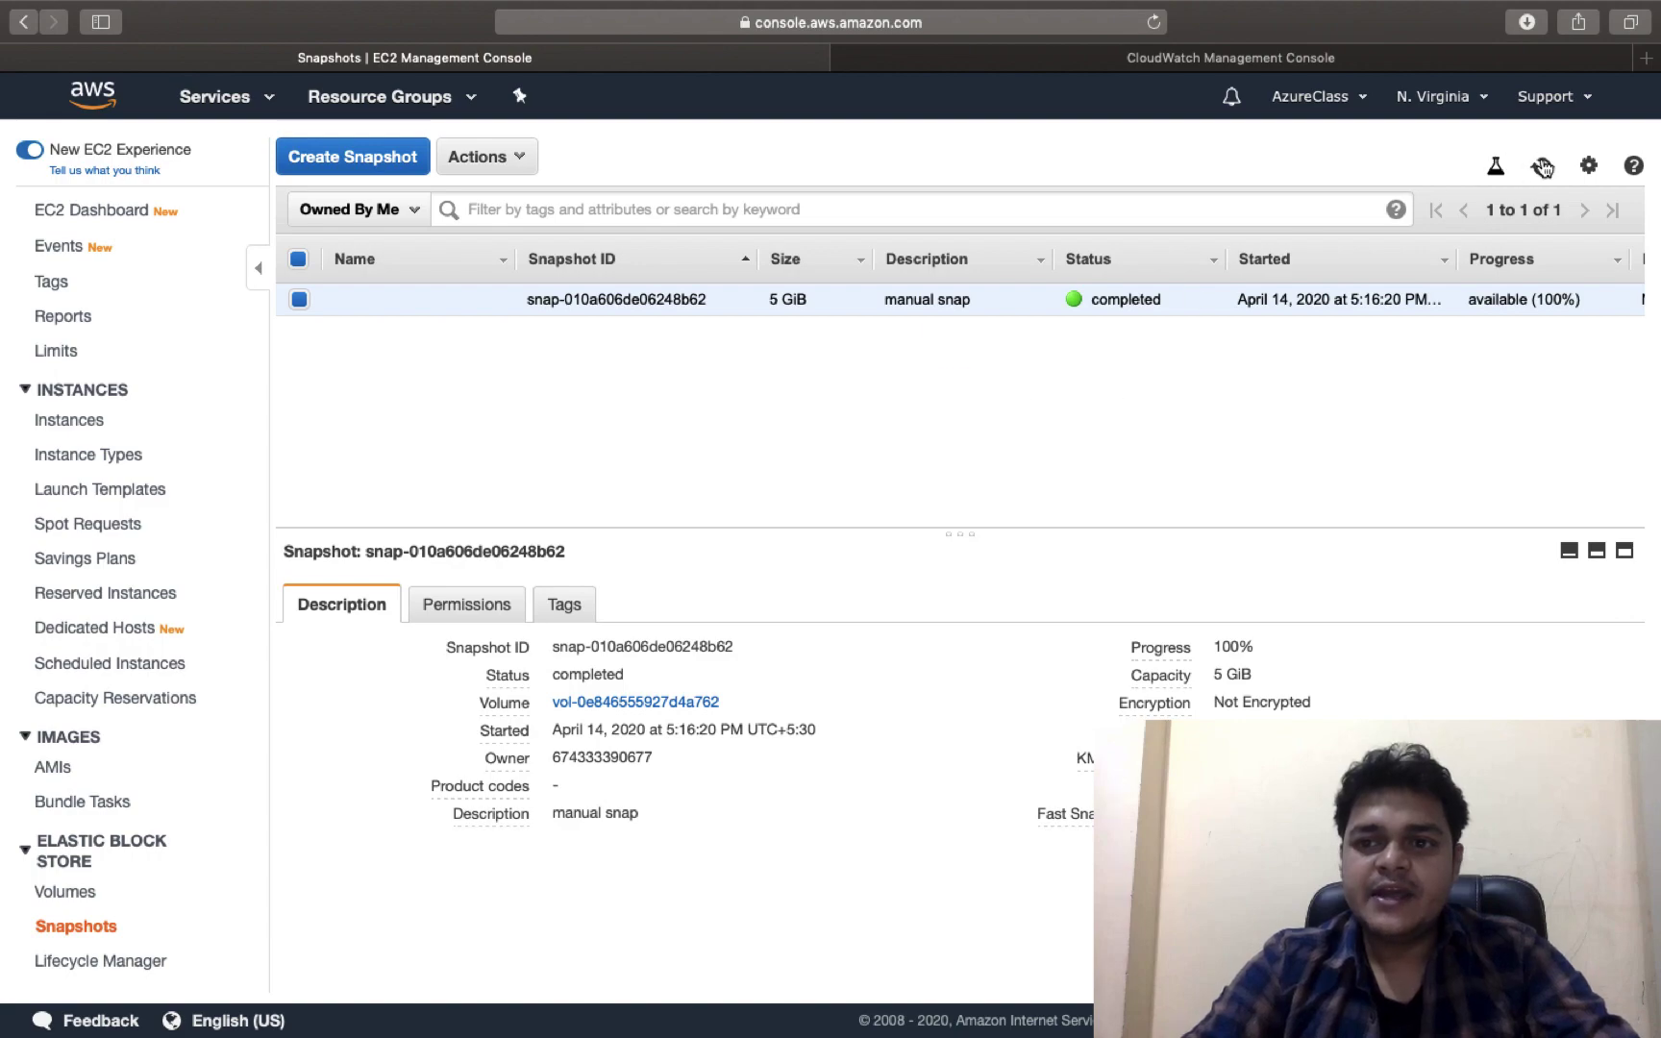
Step: Check the system clock and refresh the snapshots list to look for the first scheduled snapshot and its completion status
{"action": "left_click", "coordinate": [1542, 167]}
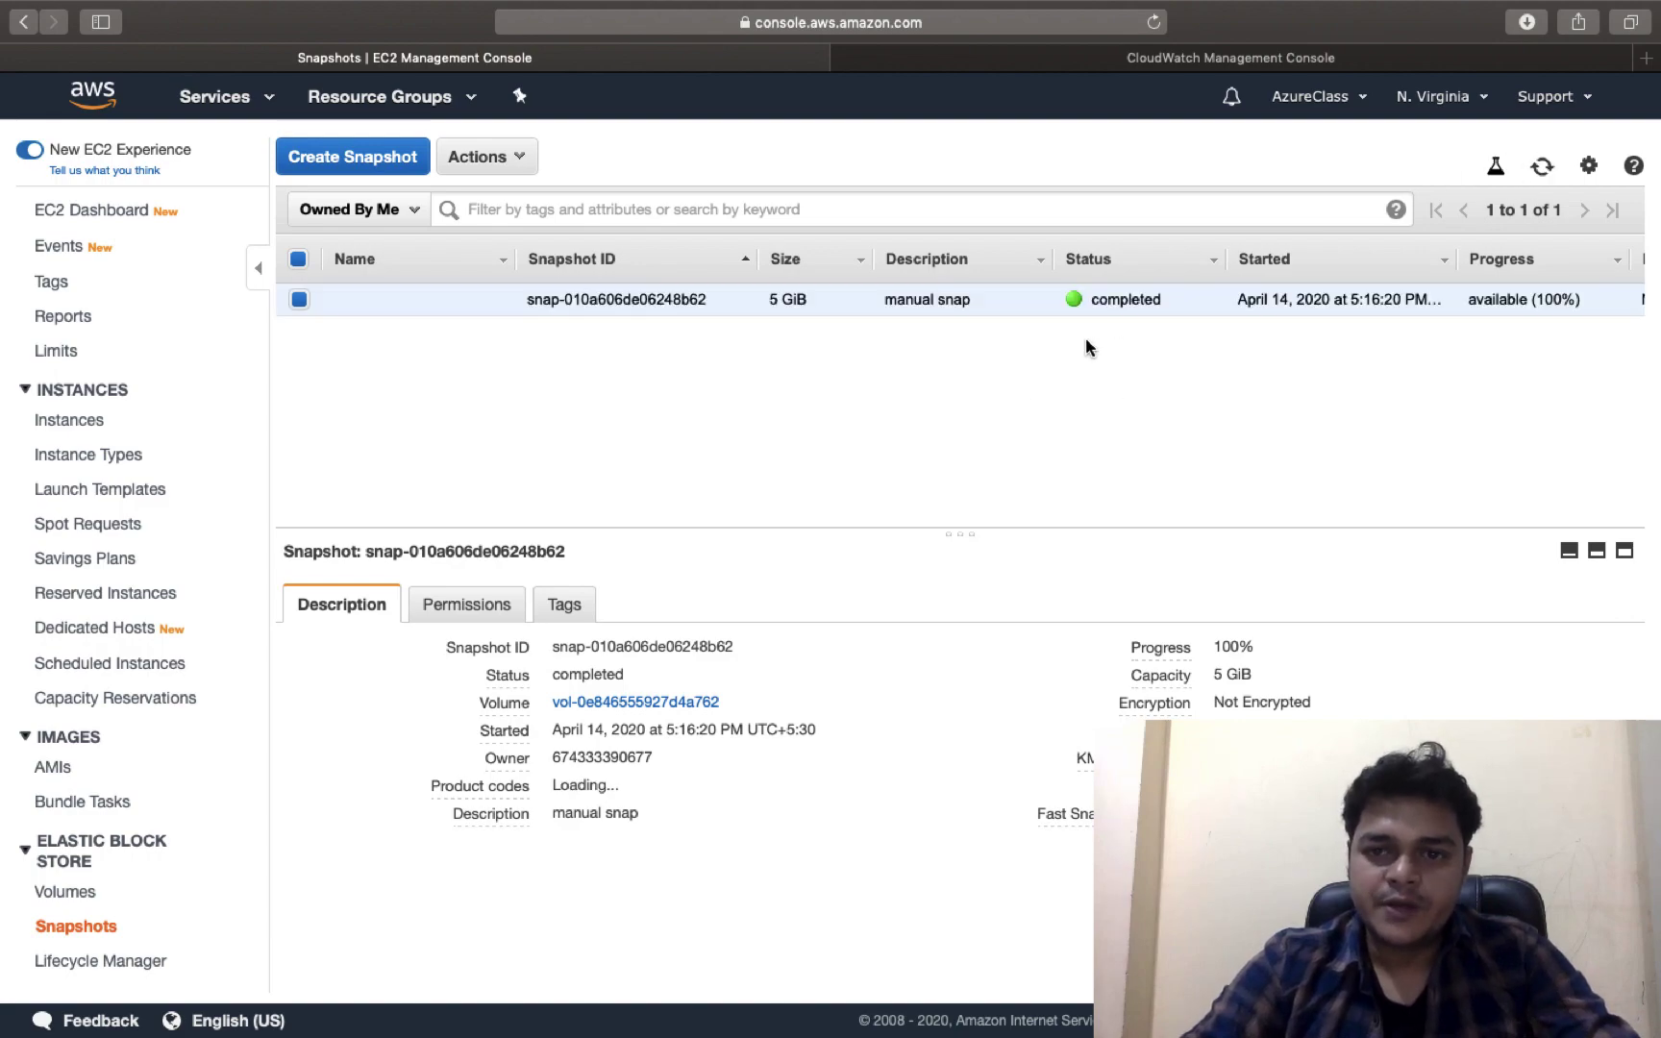
{"action": "key", "text": "ctrl+Left"}
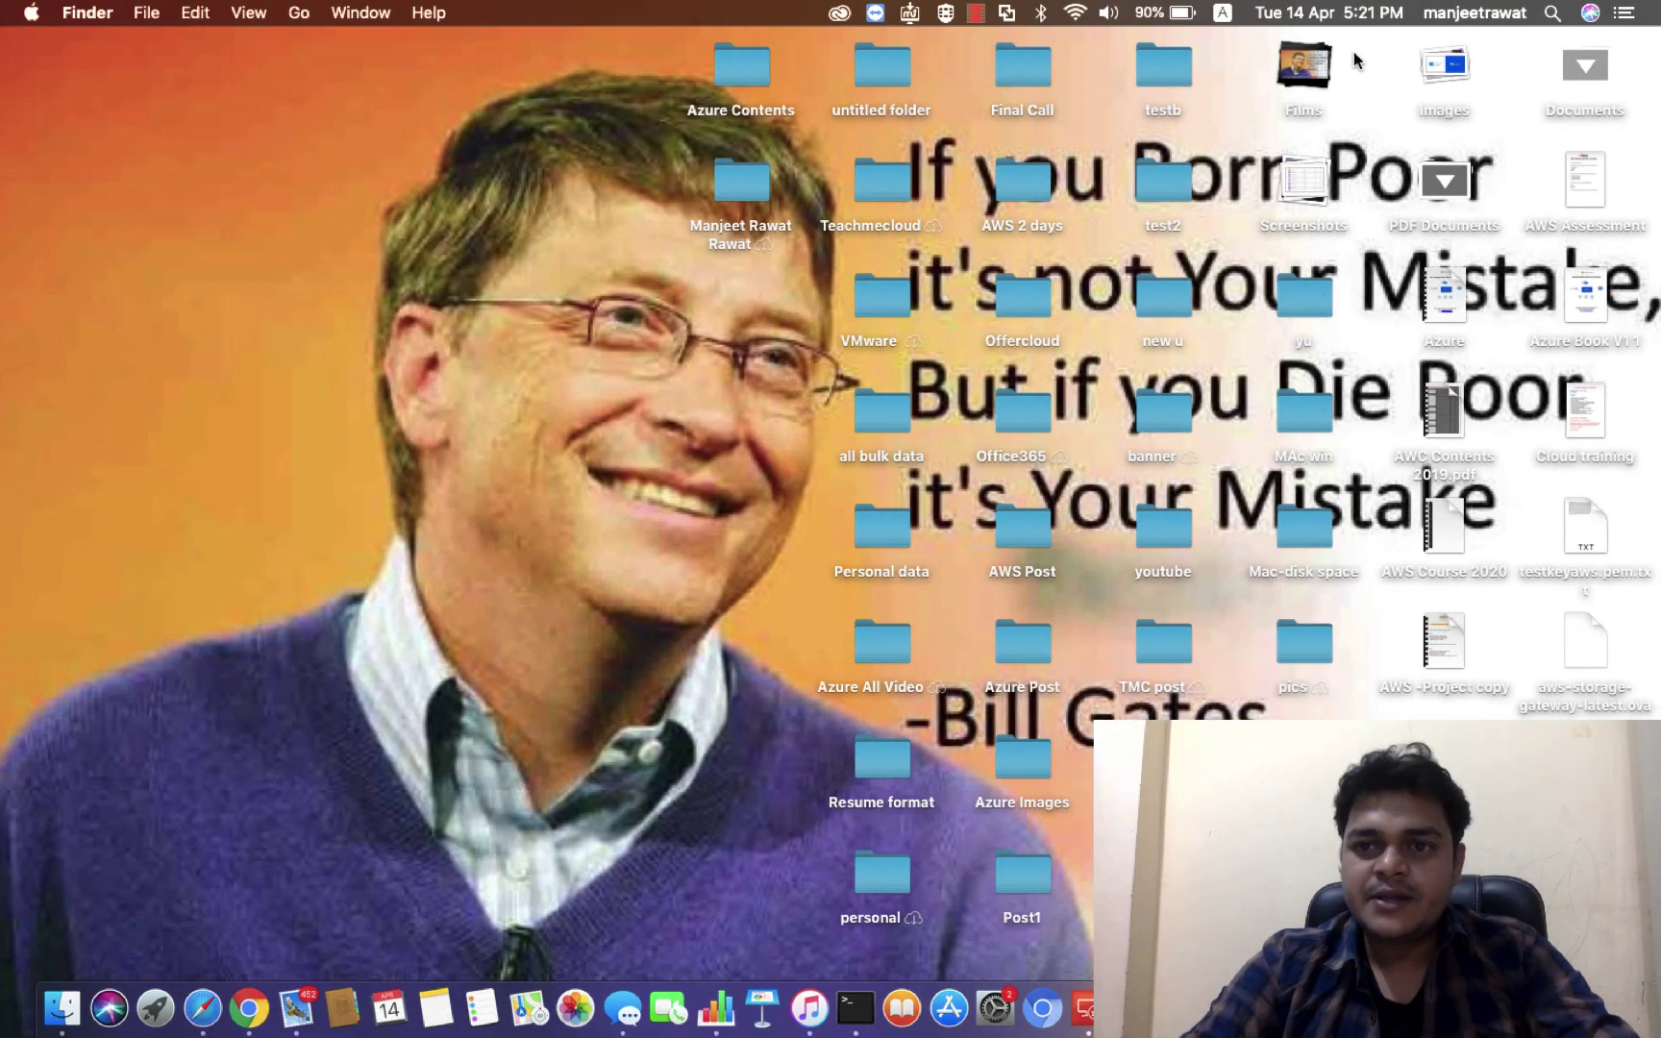
{"action": "key", "text": "ctrl+Right"}
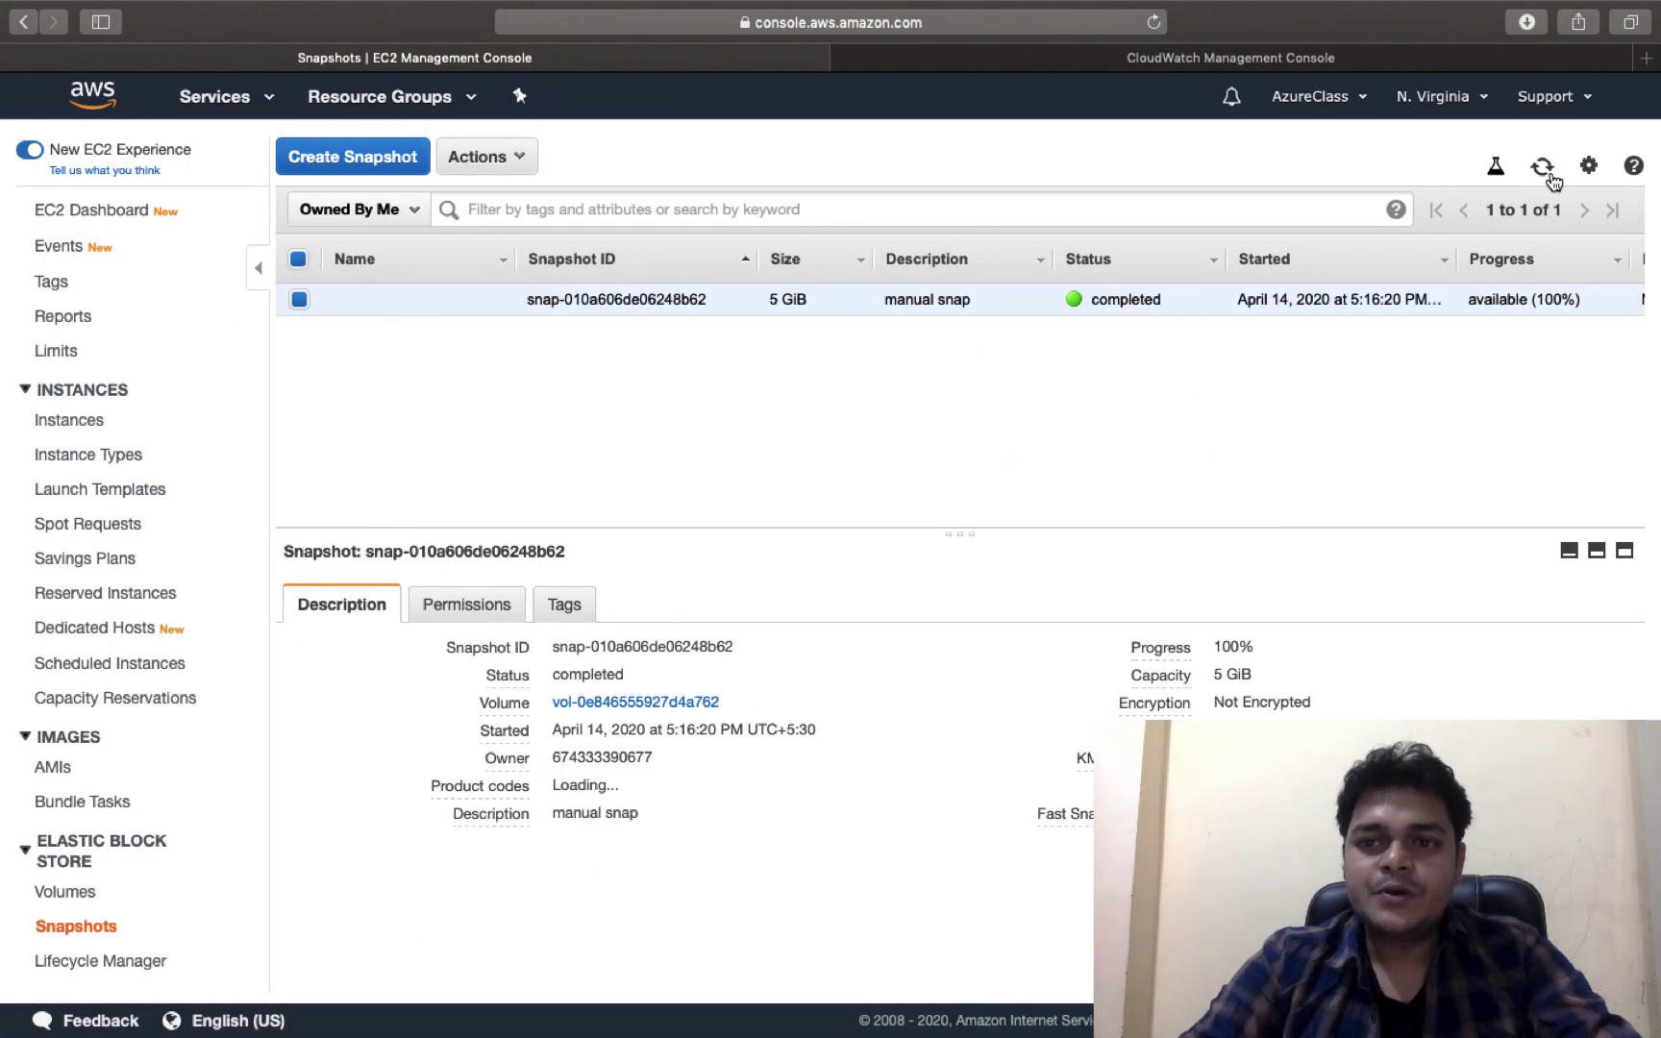
{"action": "left_click", "coordinate": [1544, 171]}
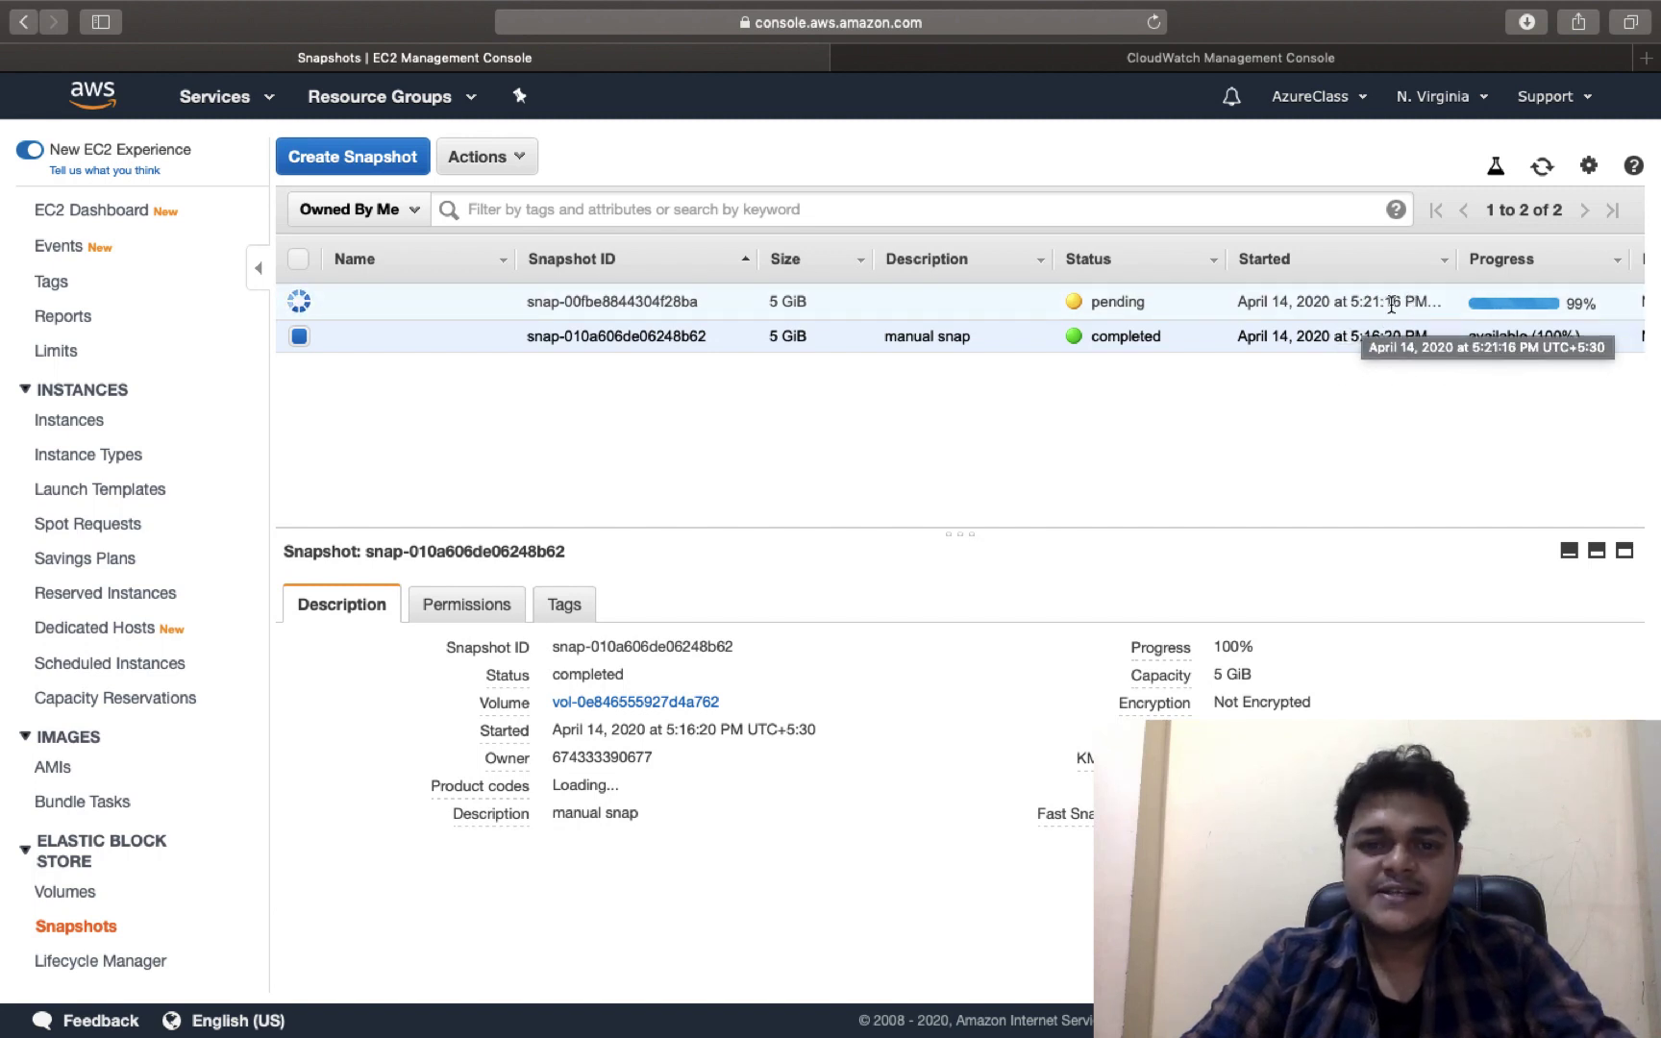
{"action": "left_click", "coordinate": [1543, 171]}
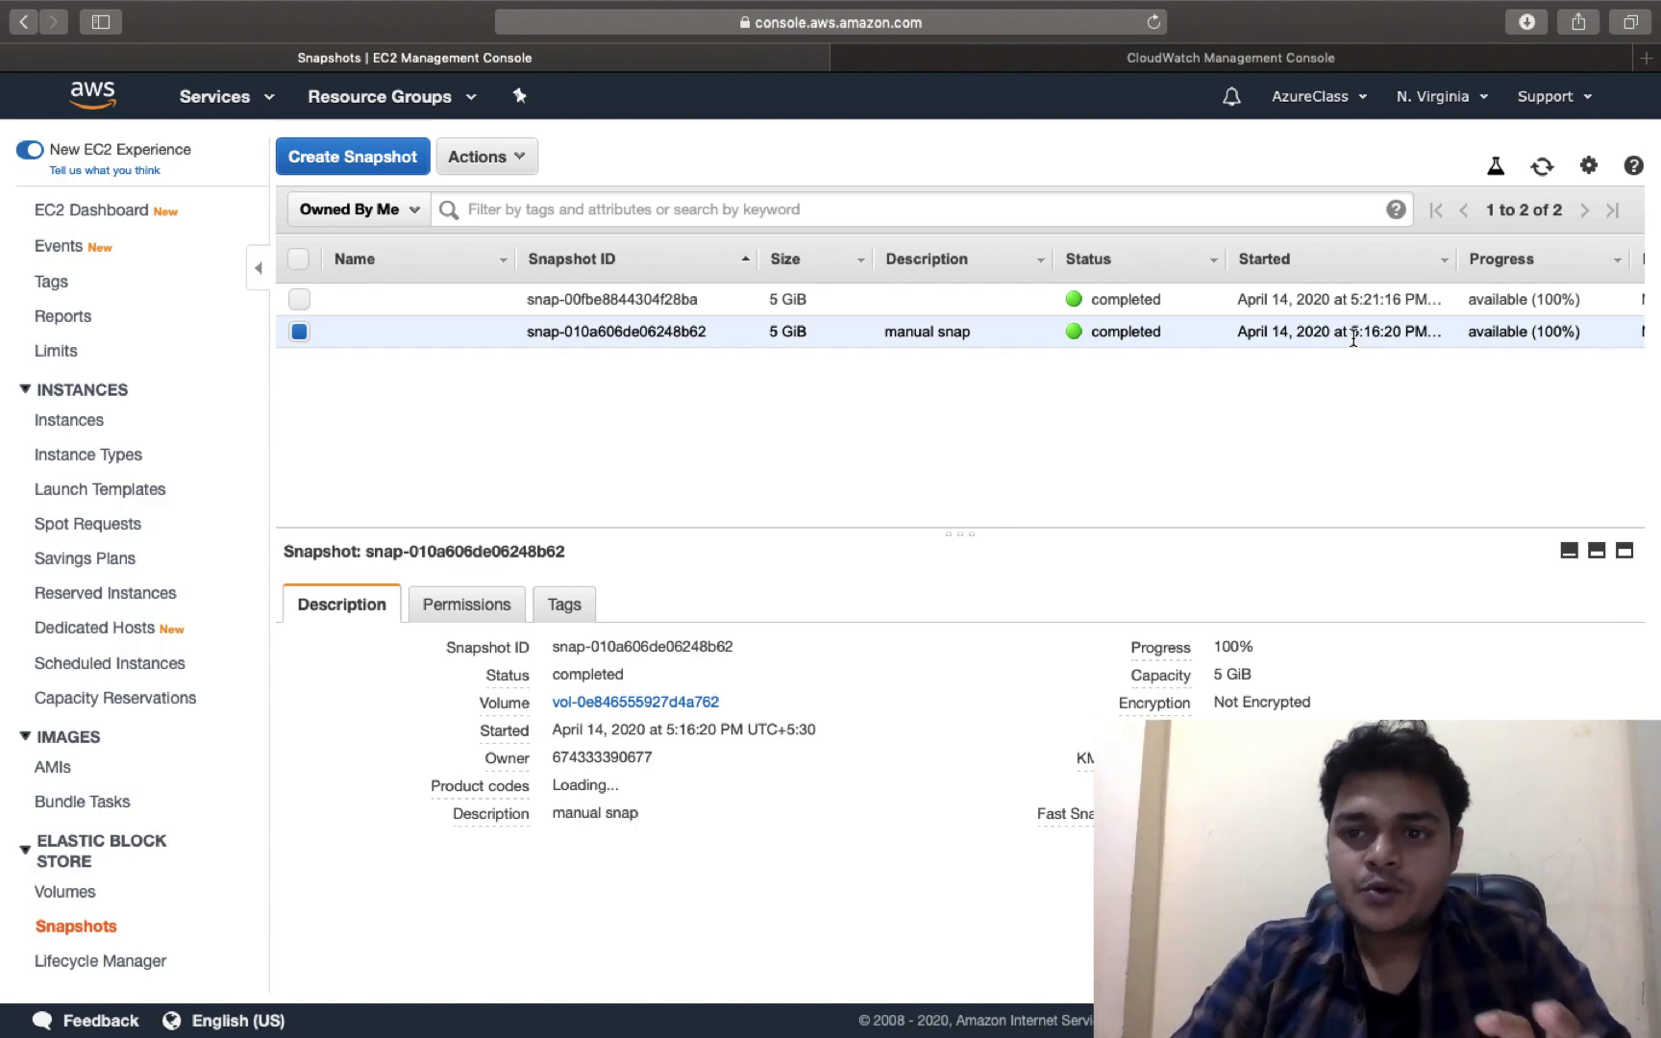
Step: Check the clock again and keep refreshing the snapshots list to verify that the one-minute schedule produces further snapshots
{"action": "key", "text": "ctrl+Left"}
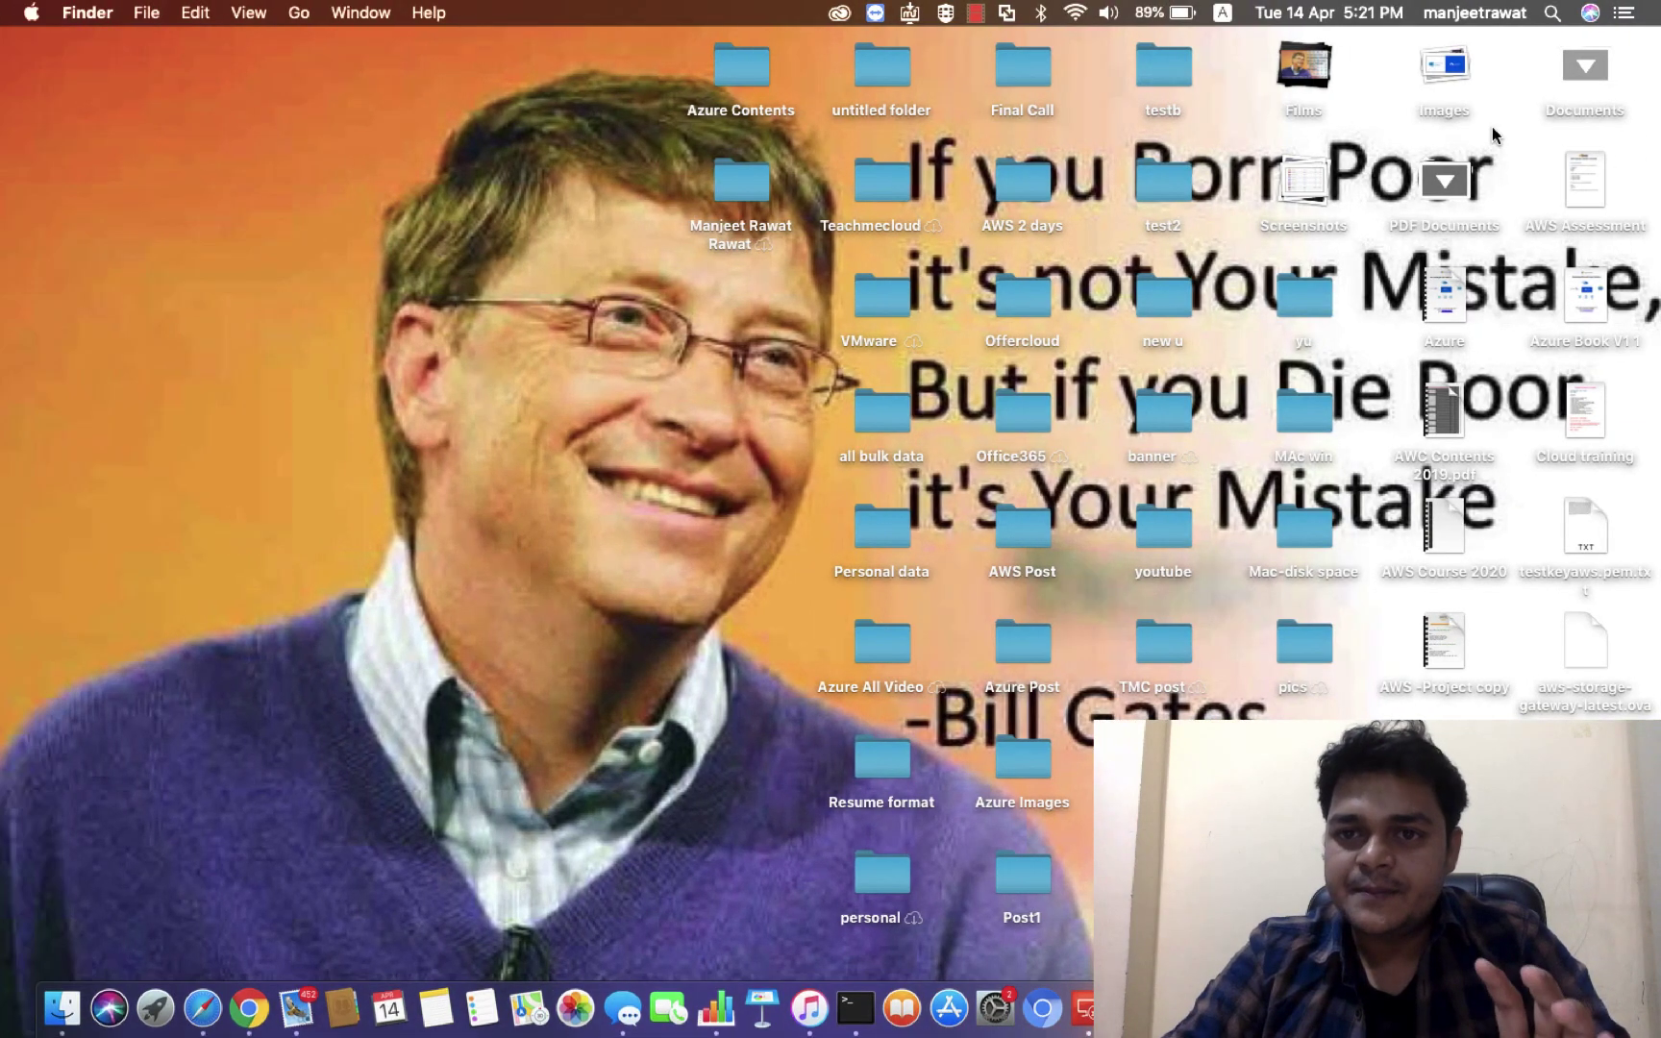
{"action": "key", "text": "ctrl+Right"}
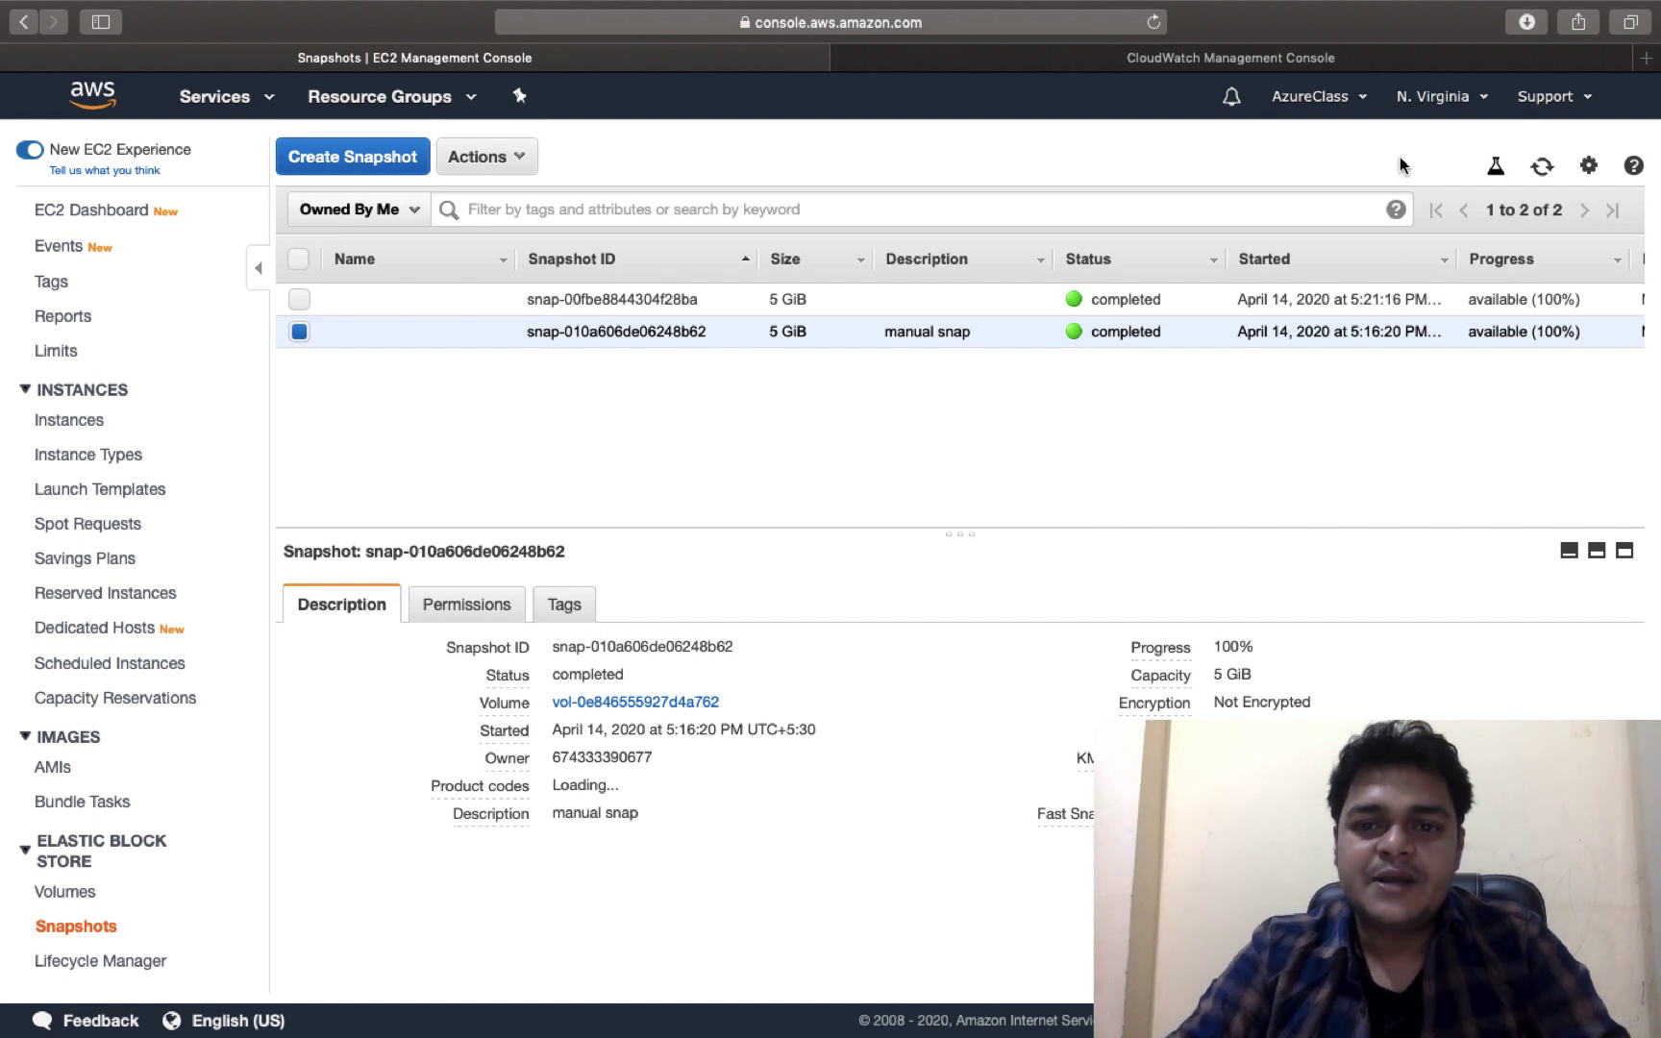
{"action": "left_click", "coordinate": [1542, 168]}
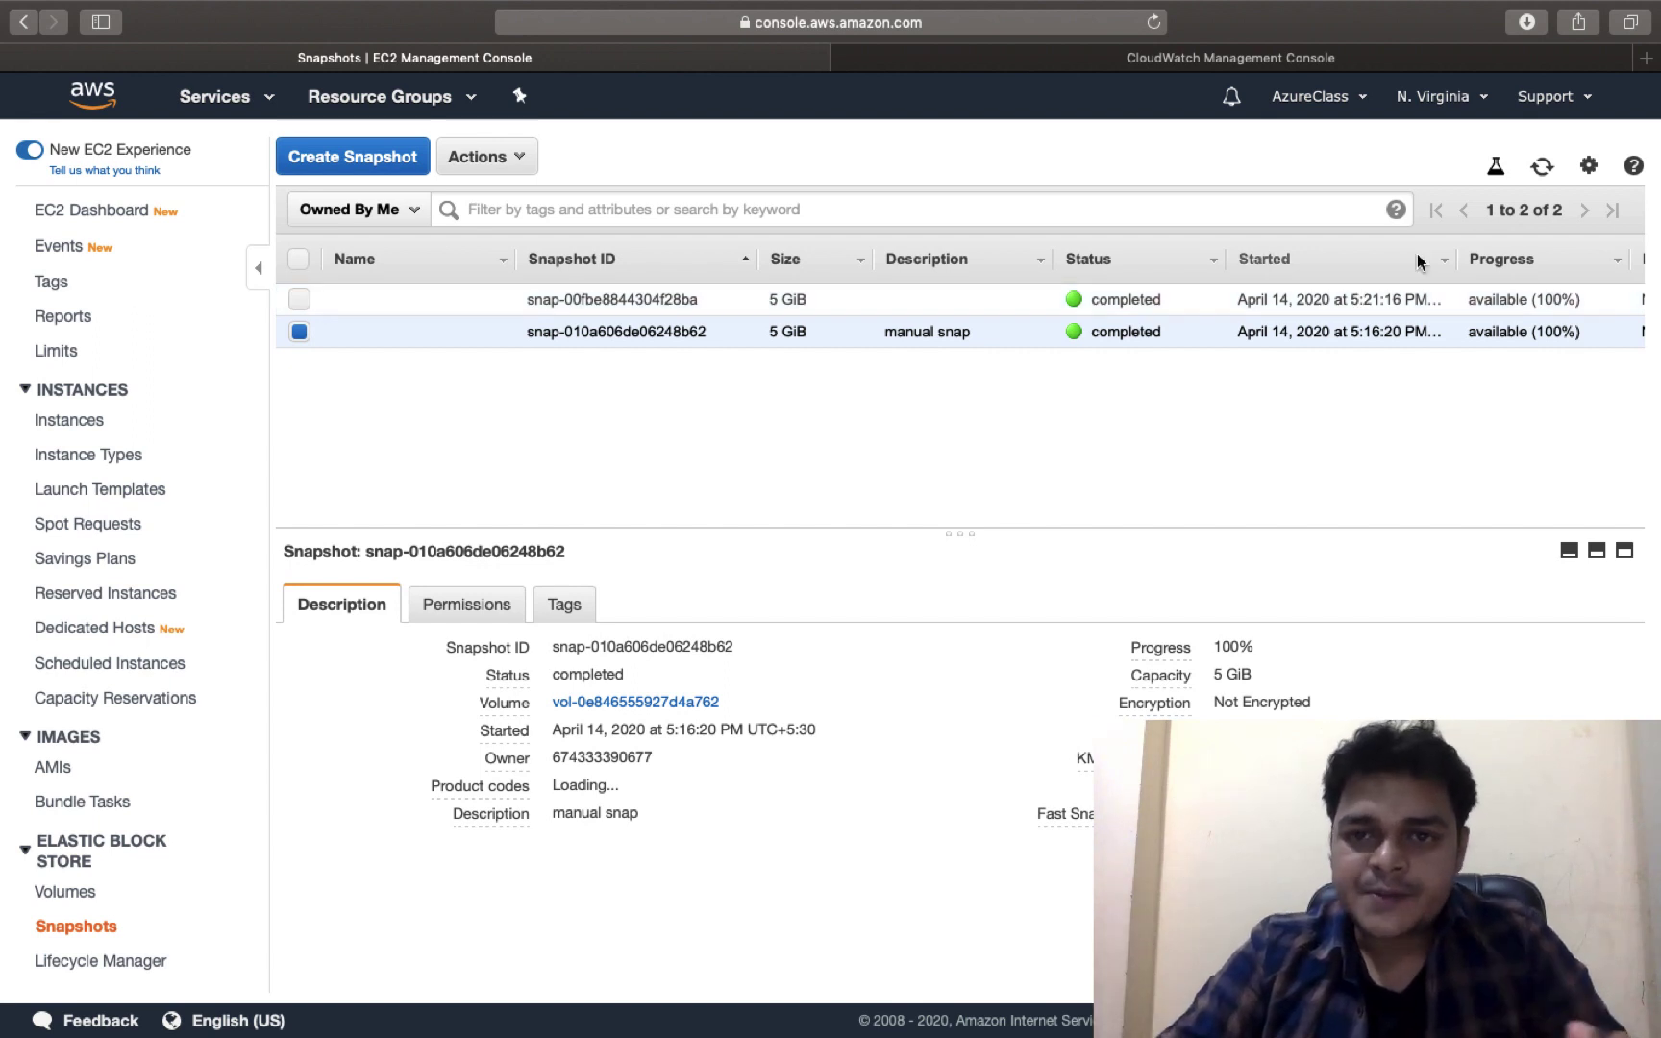
{"action": "left_click", "coordinate": [1544, 170]}
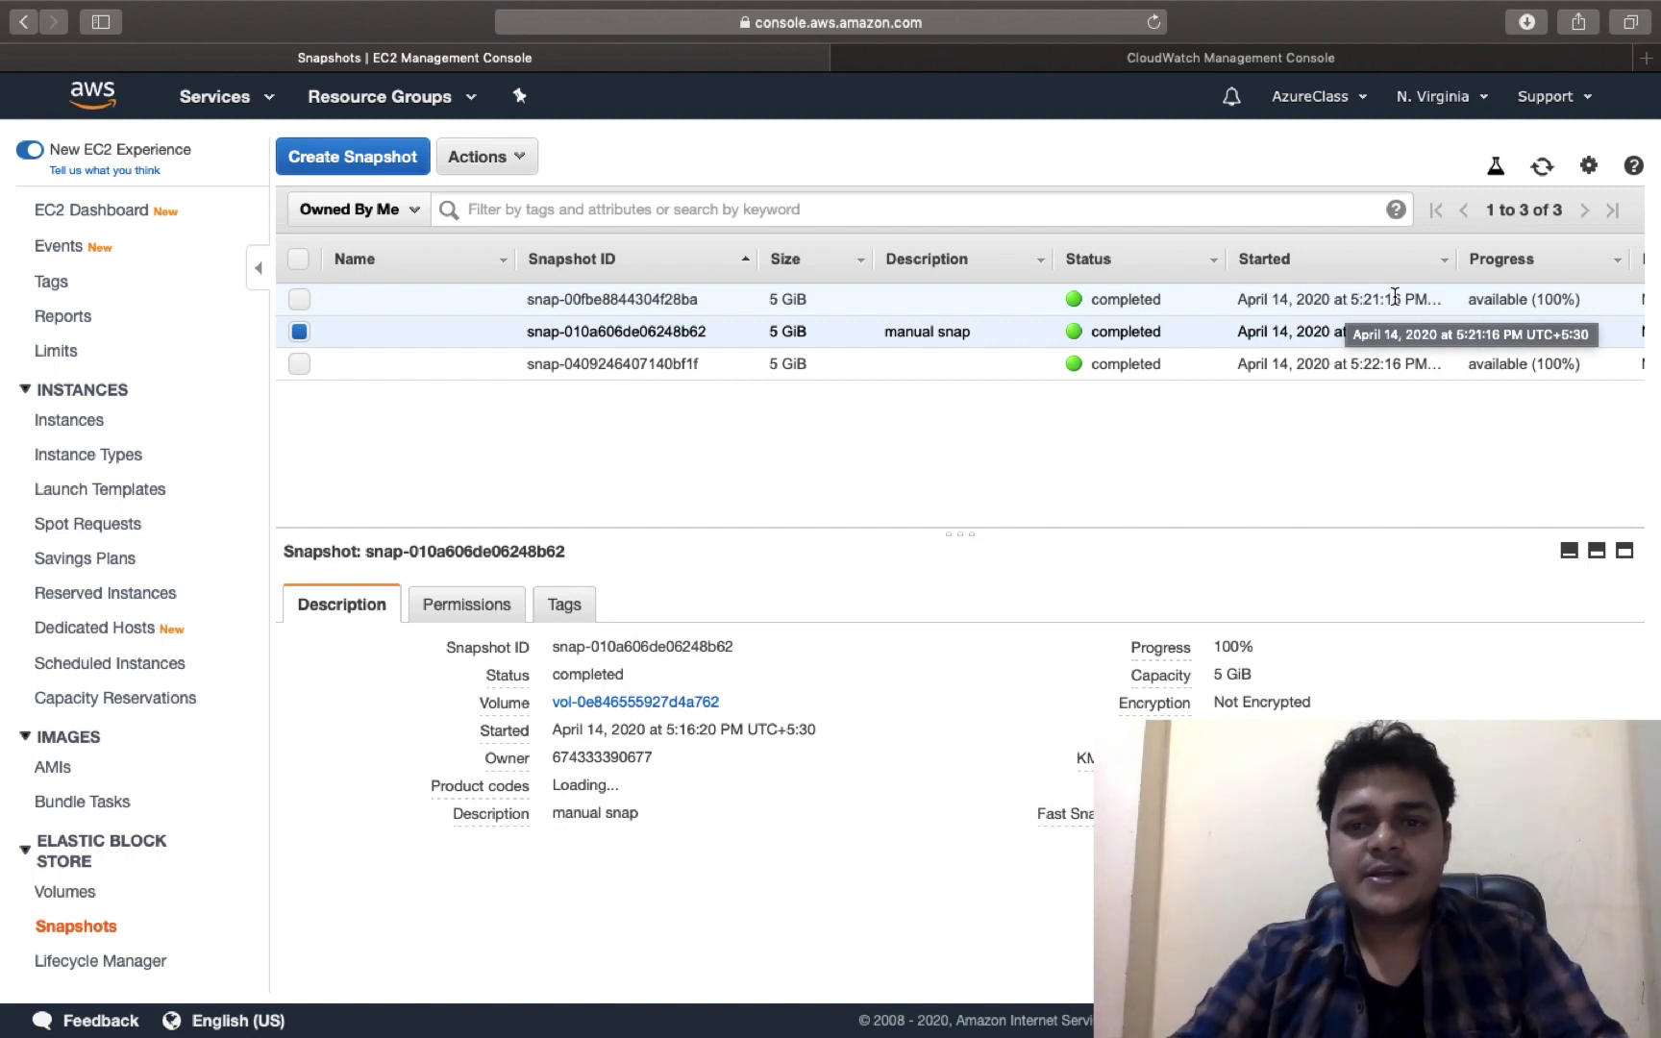
{"action": "left_click", "coordinate": [1541, 167]}
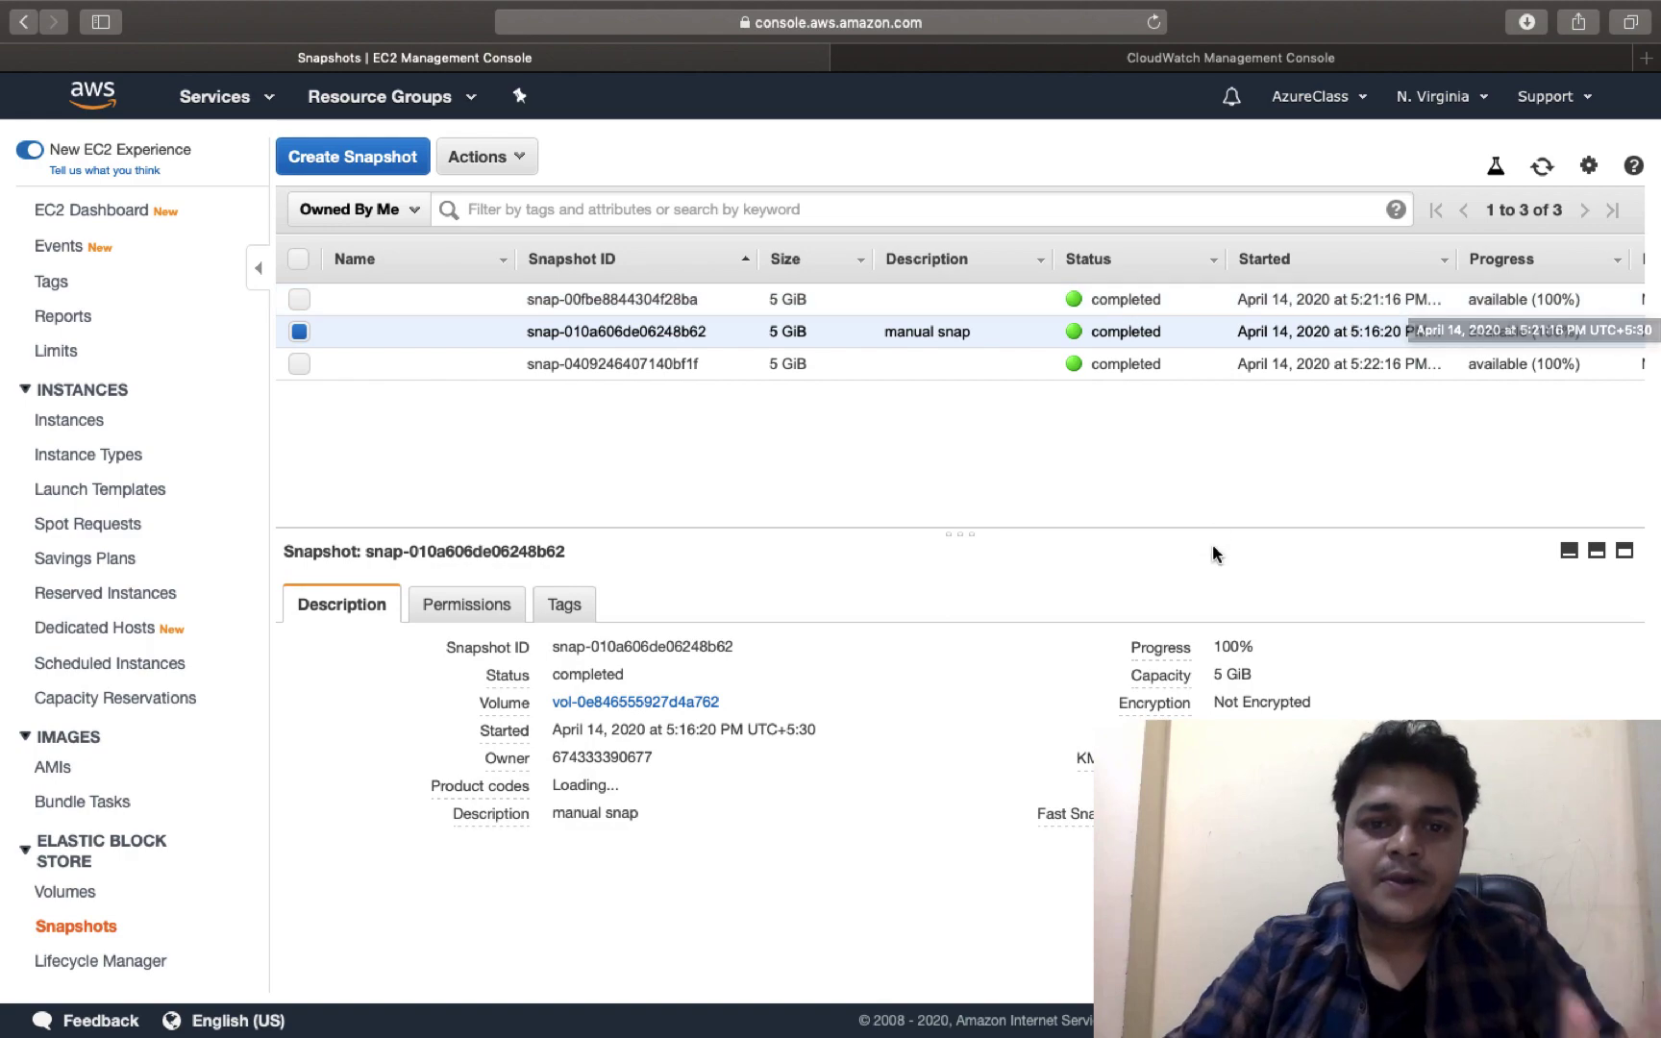
{"action": "key", "text": "ctrl+Left"}
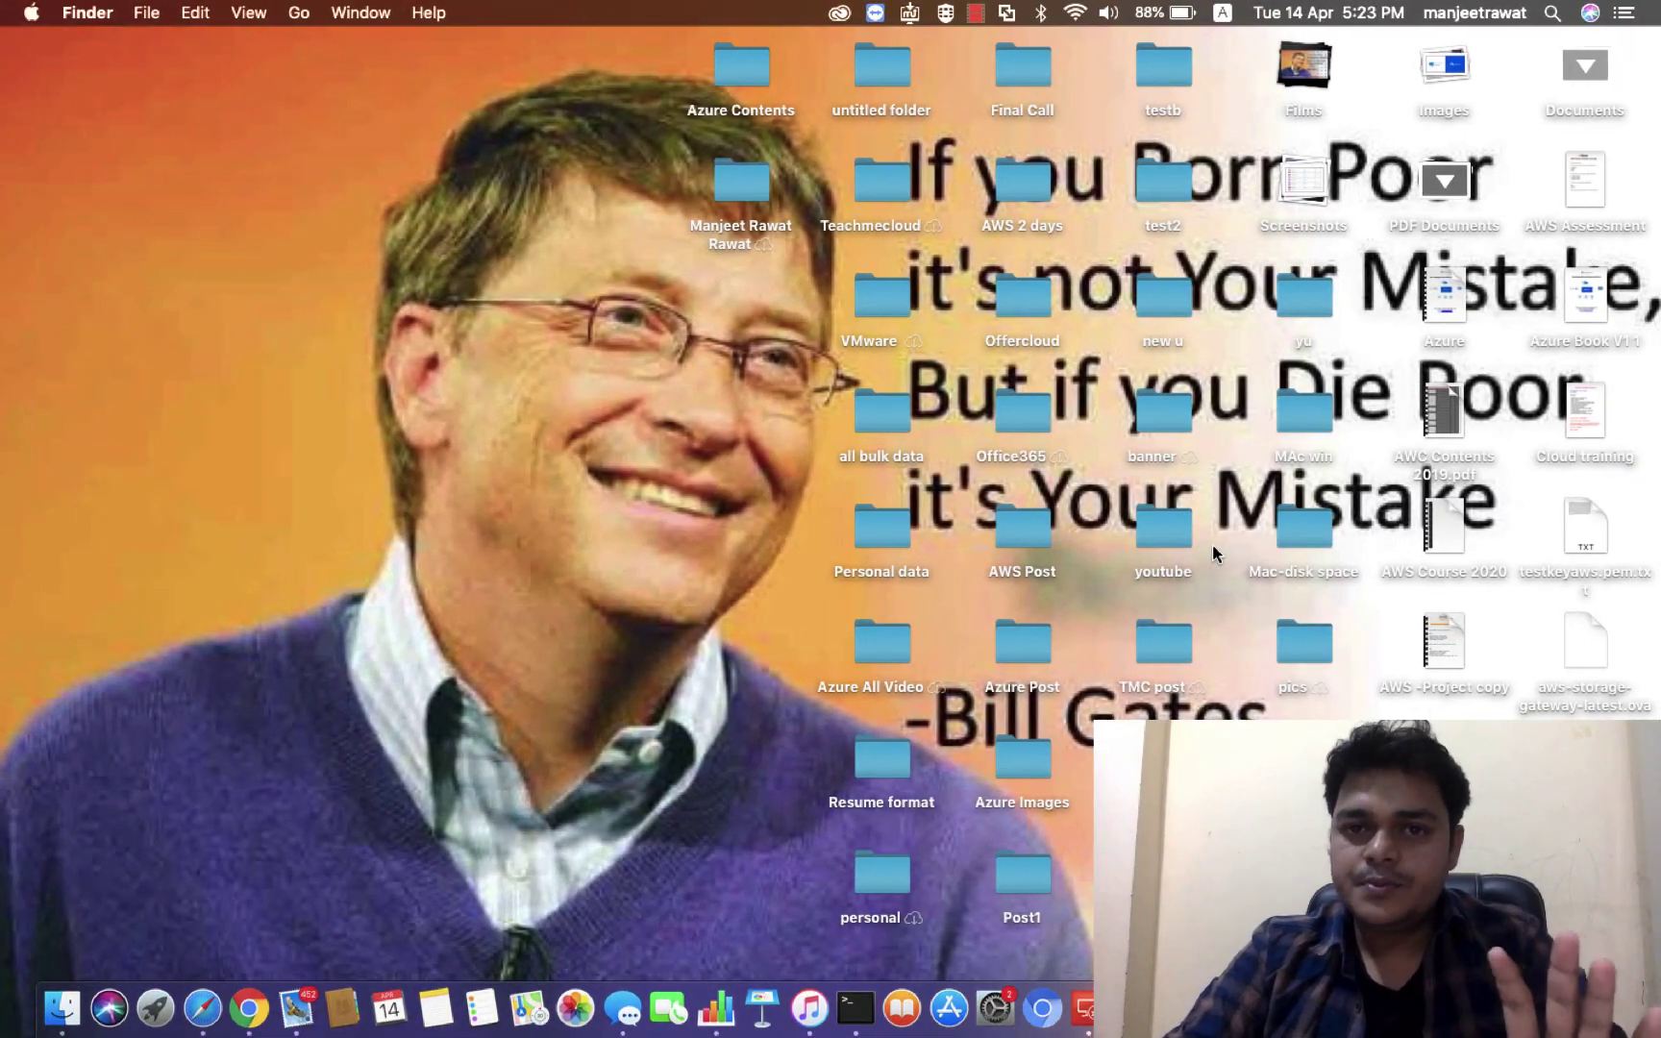
{"action": "right_click", "coordinate": [1504, 1007]}
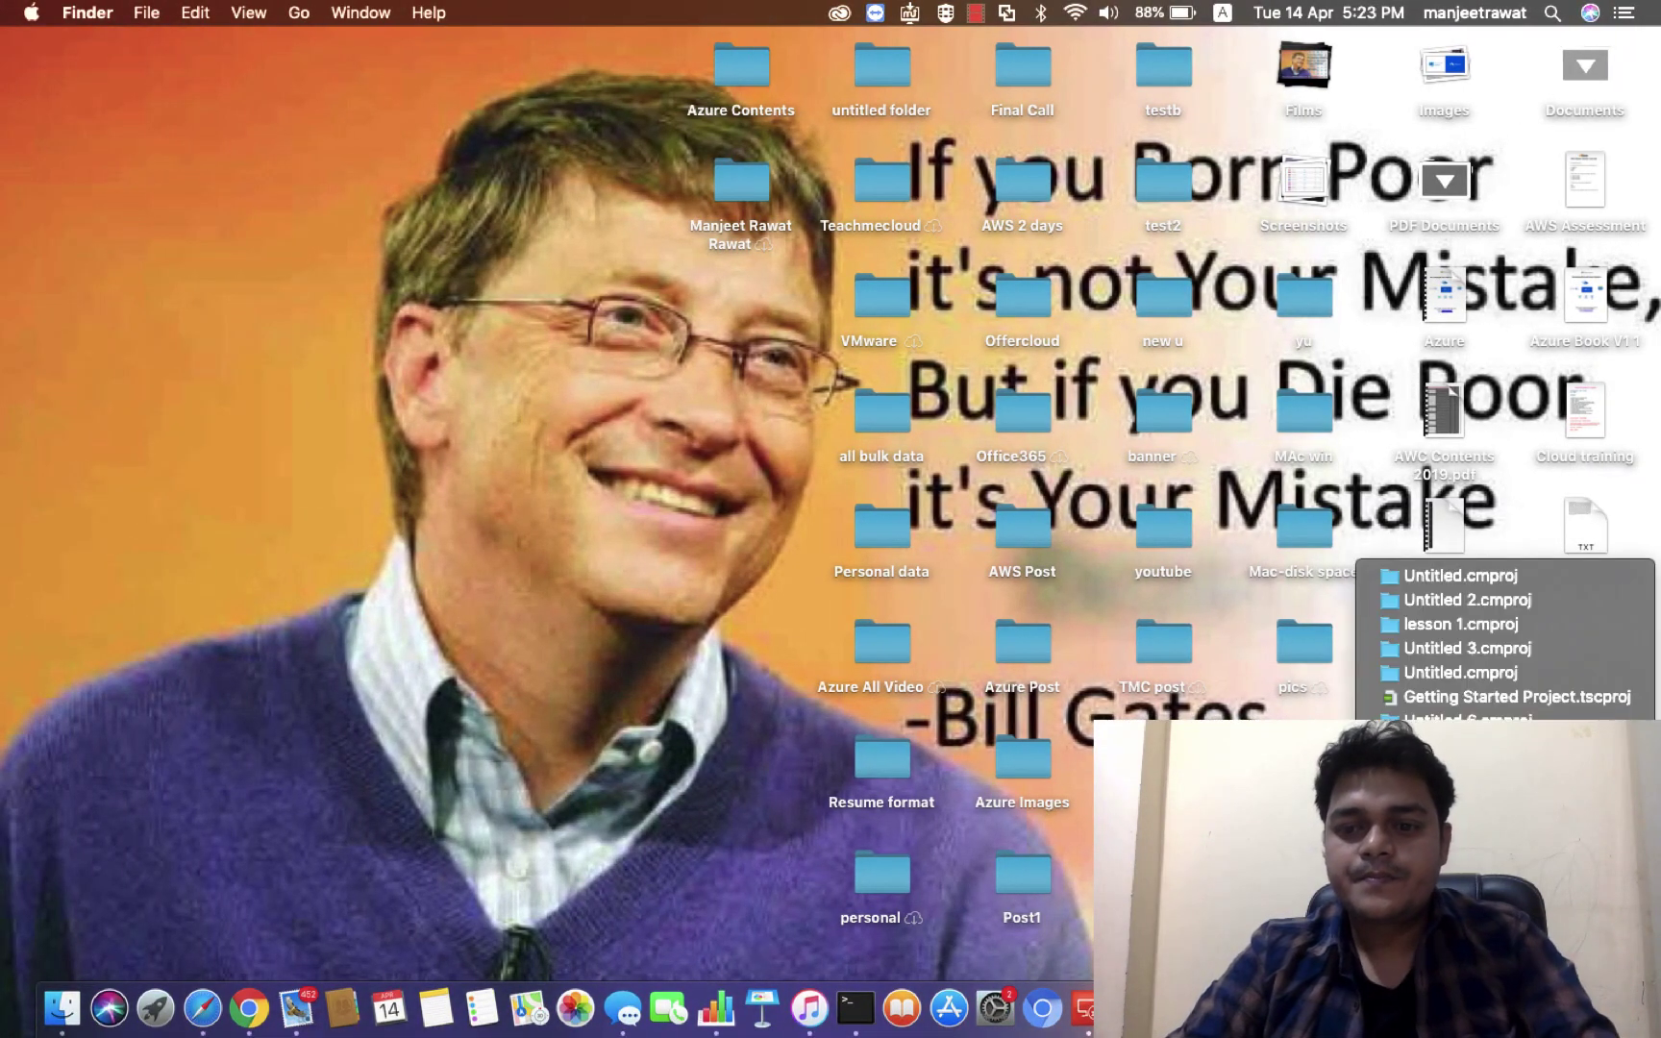